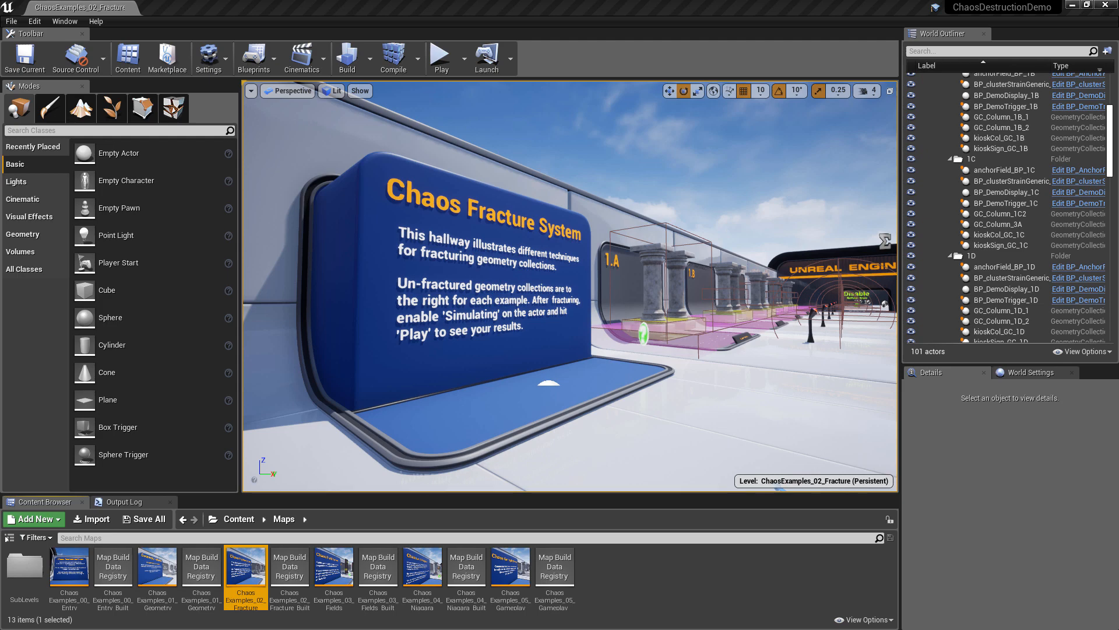
# View the Chaos Fracture System sign and the hallway of displays, and switch to the Fracture editing mode
pyautogui.moveTo(570, 286); pyautogui.dragTo(422, 281, button='right')
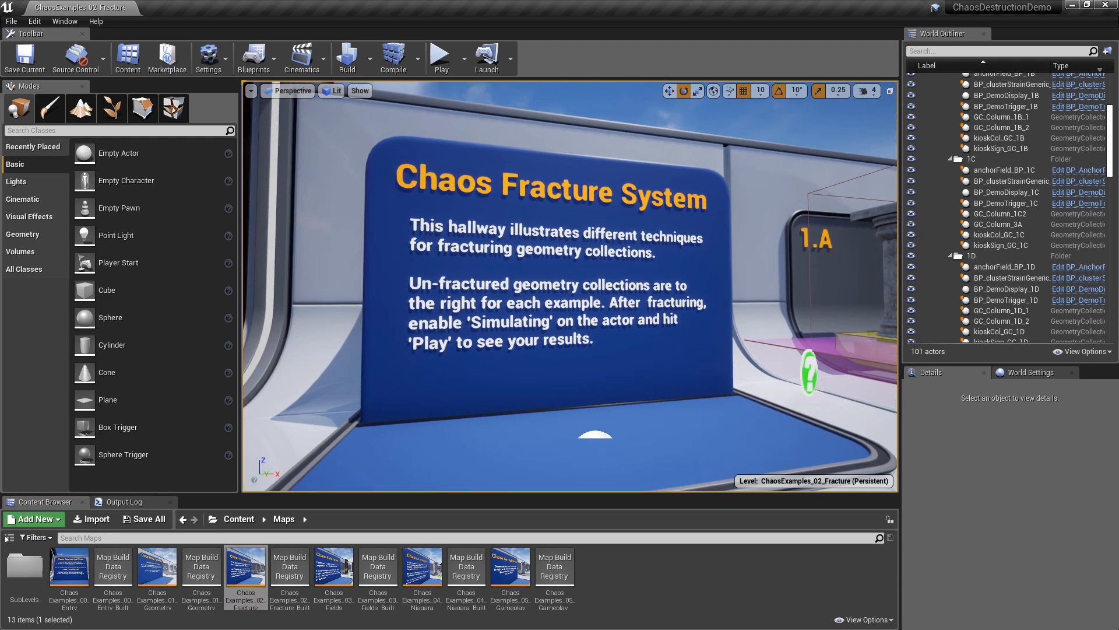
pyautogui.moveTo(570, 285); pyautogui.dragTo(670, 273, button='right')
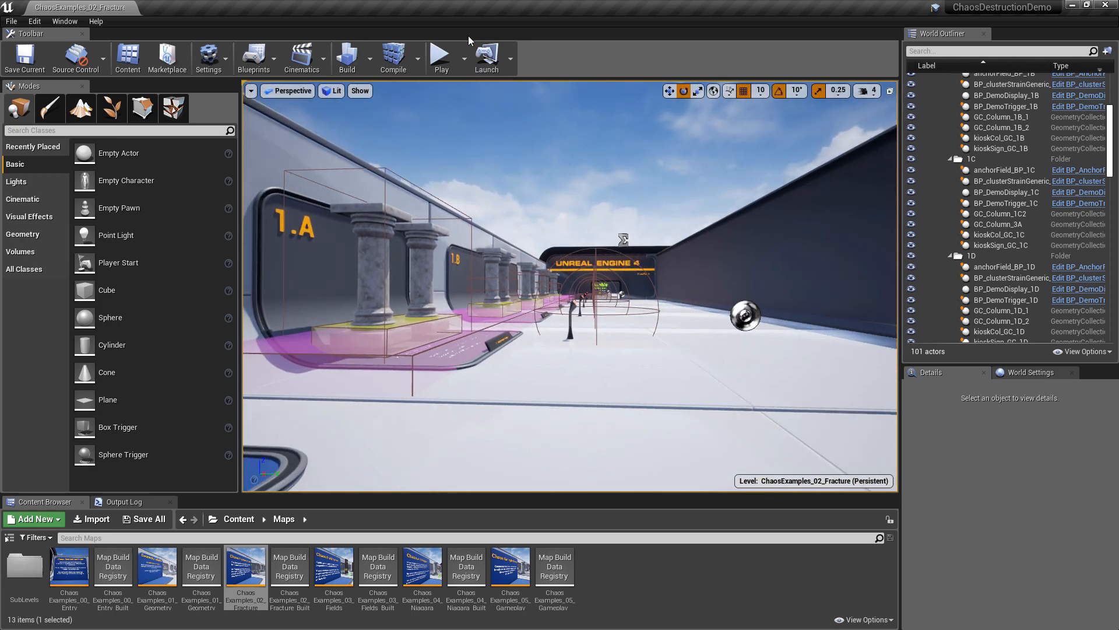
pyautogui.click(175, 114)
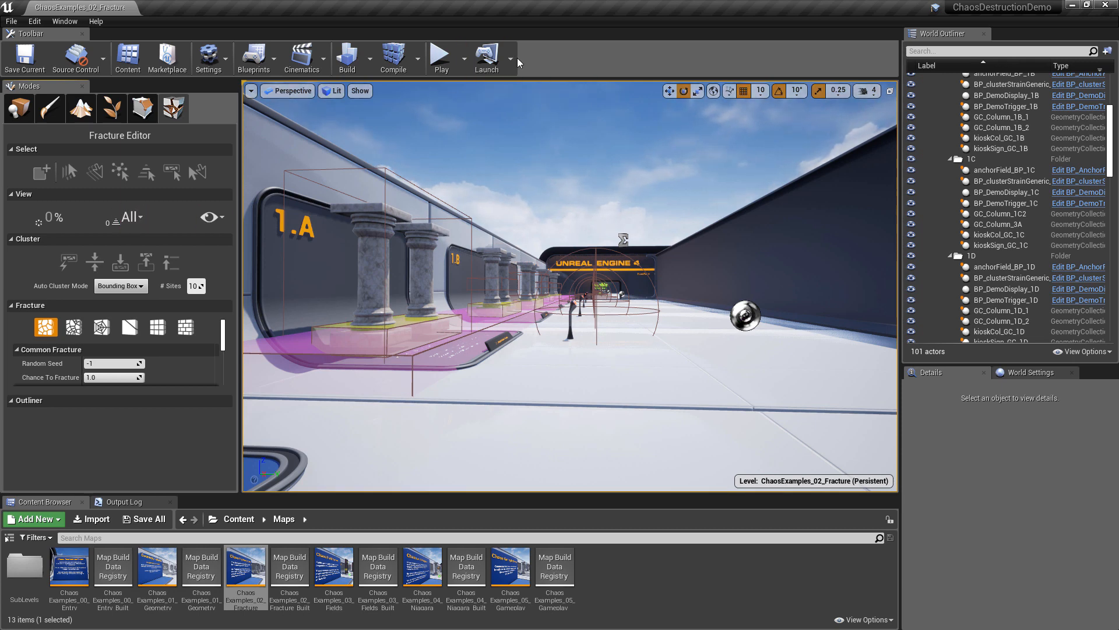
# Play the level in the selected viewport and walk to the 1.A Uniform Voronoi display to trigger its column demo
pyautogui.click(465, 59)
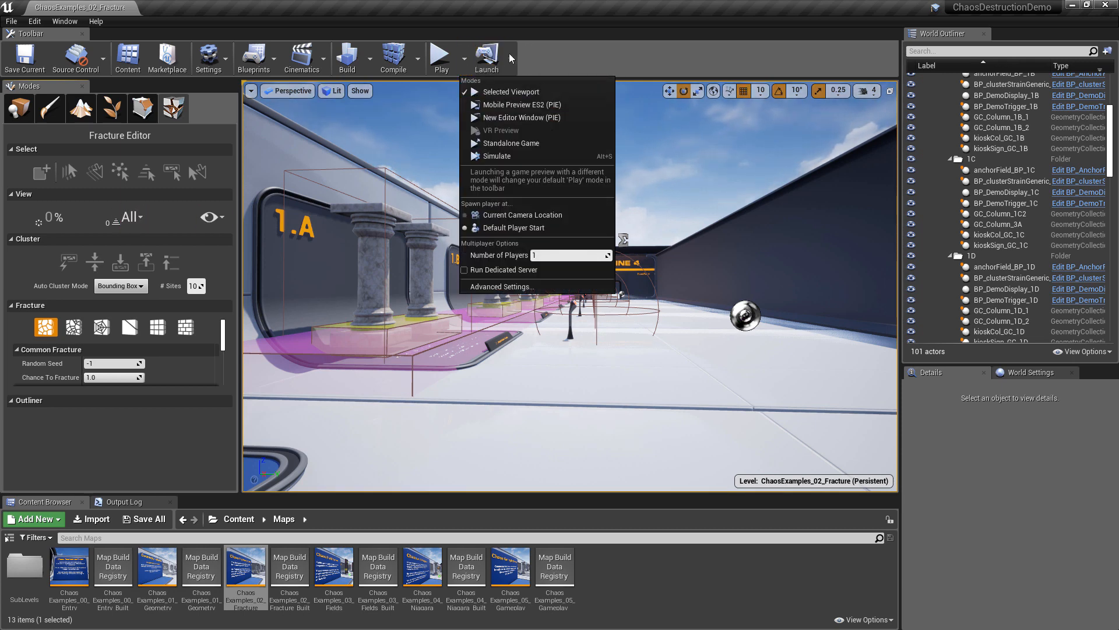
pyautogui.click(579, 47)
pyautogui.hotkey('alt', 'p')
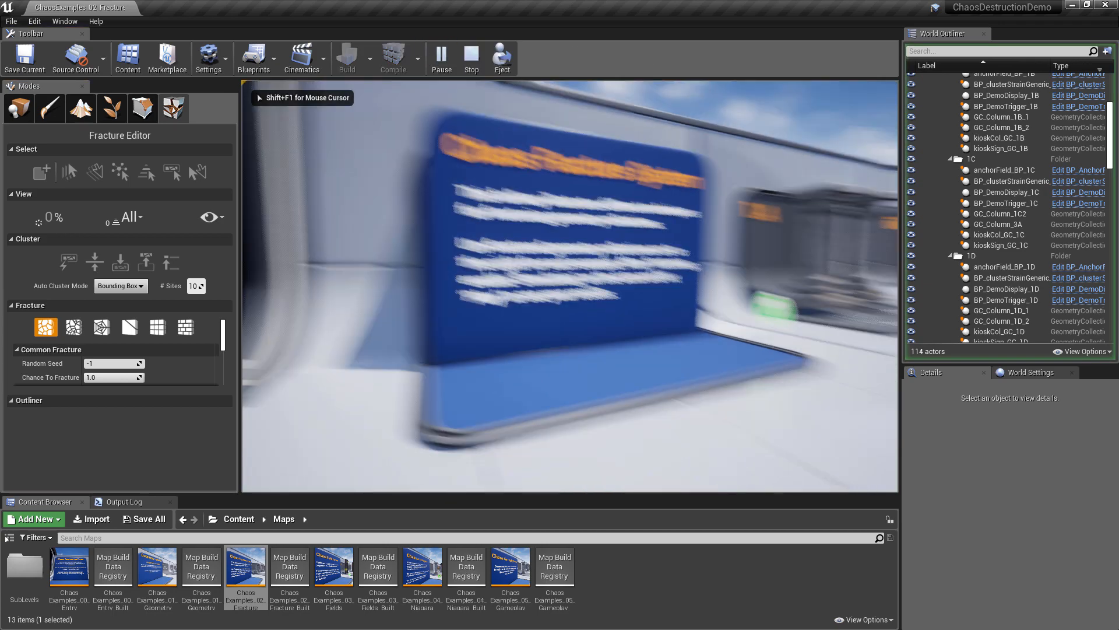
pyautogui.press('w')
pyautogui.press('d')
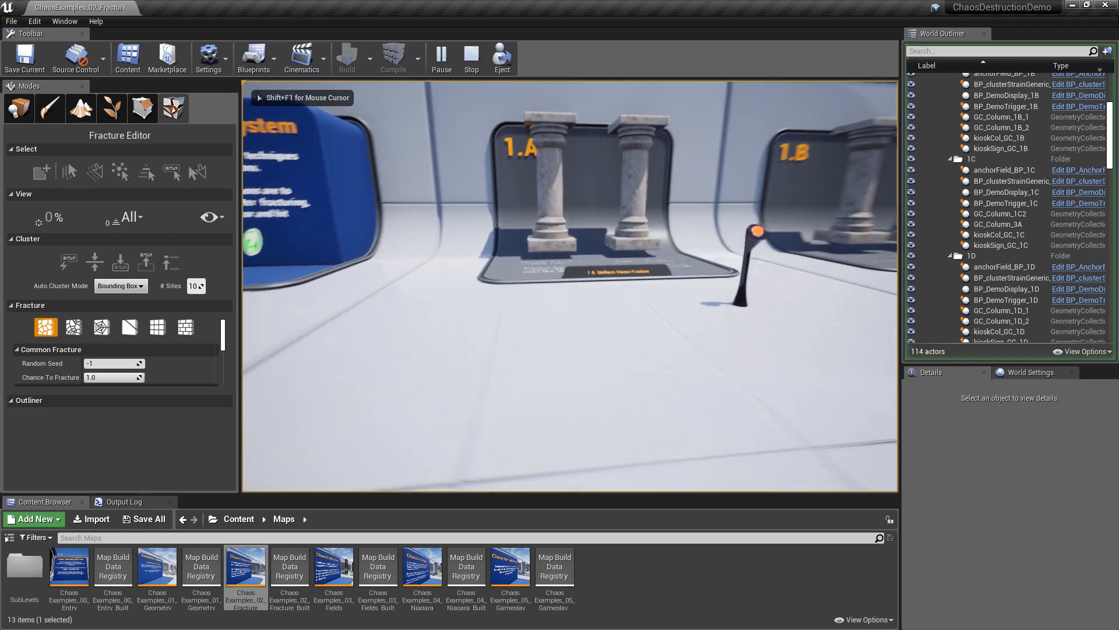
pyautogui.press('w')
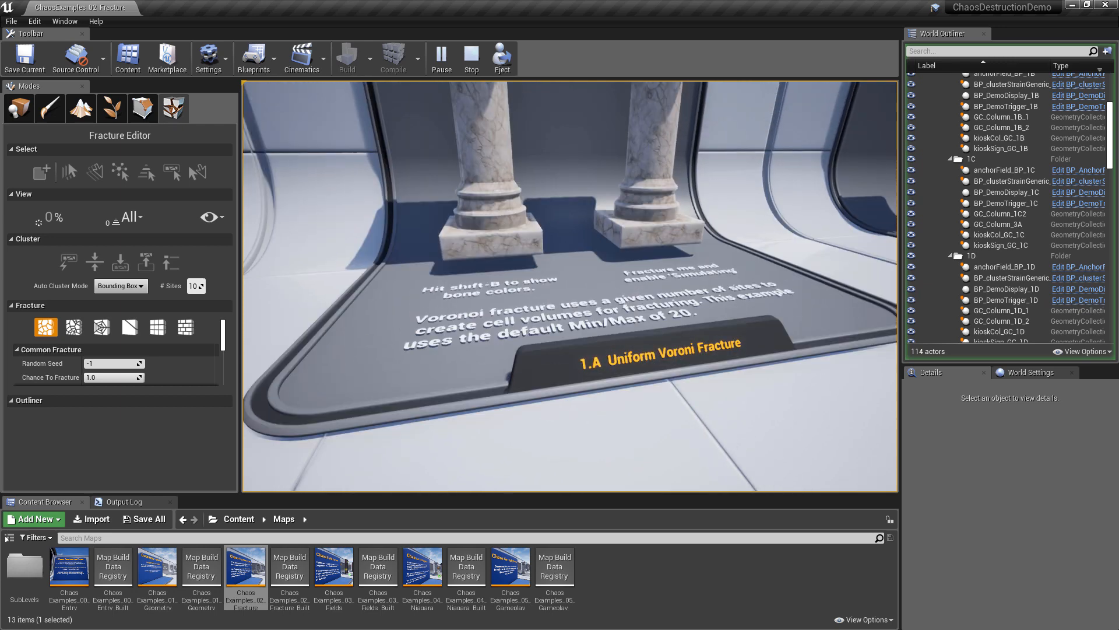
pyautogui.press('w')
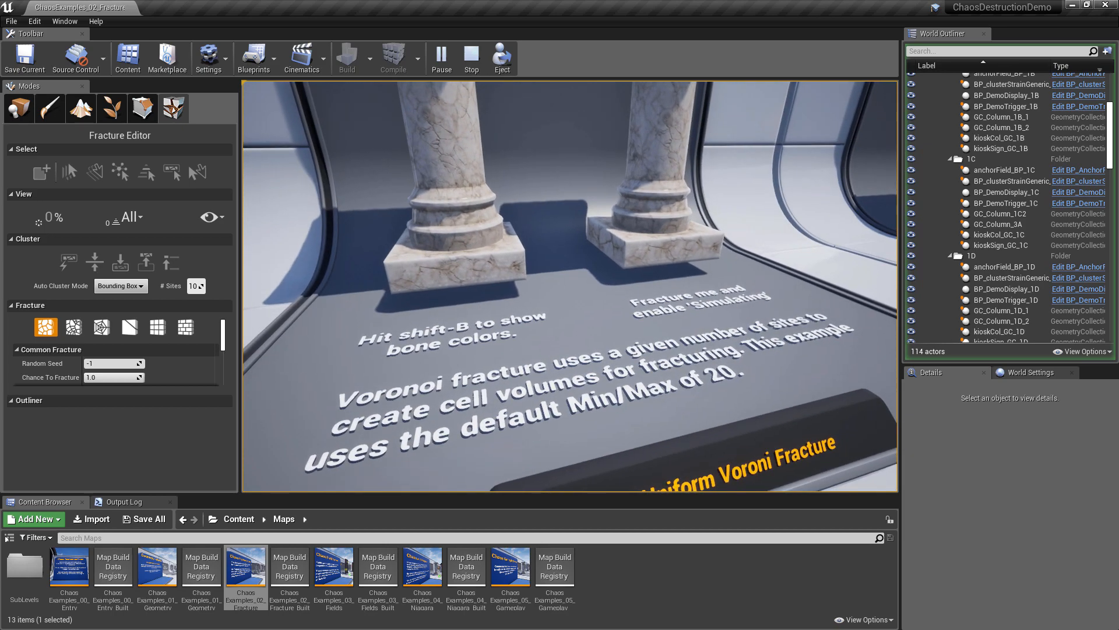
pyautogui.press('s')
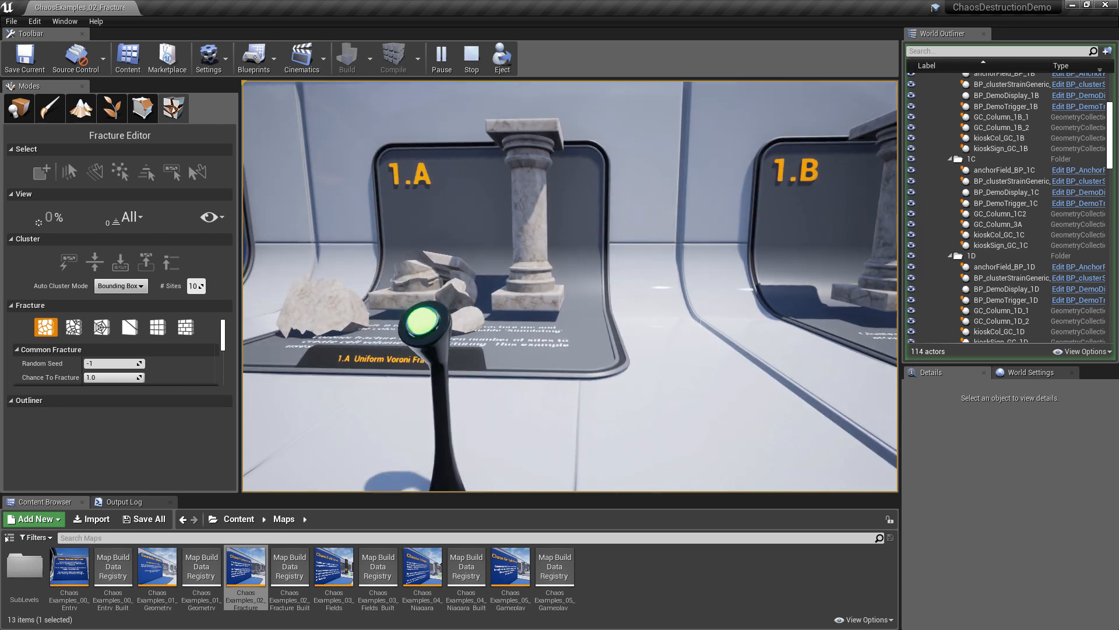
# Inspect the broken and intact columns at display 1.A up close, and stop the play session
pyautogui.press('w')
pyautogui.press('a')
pyautogui.press('w')
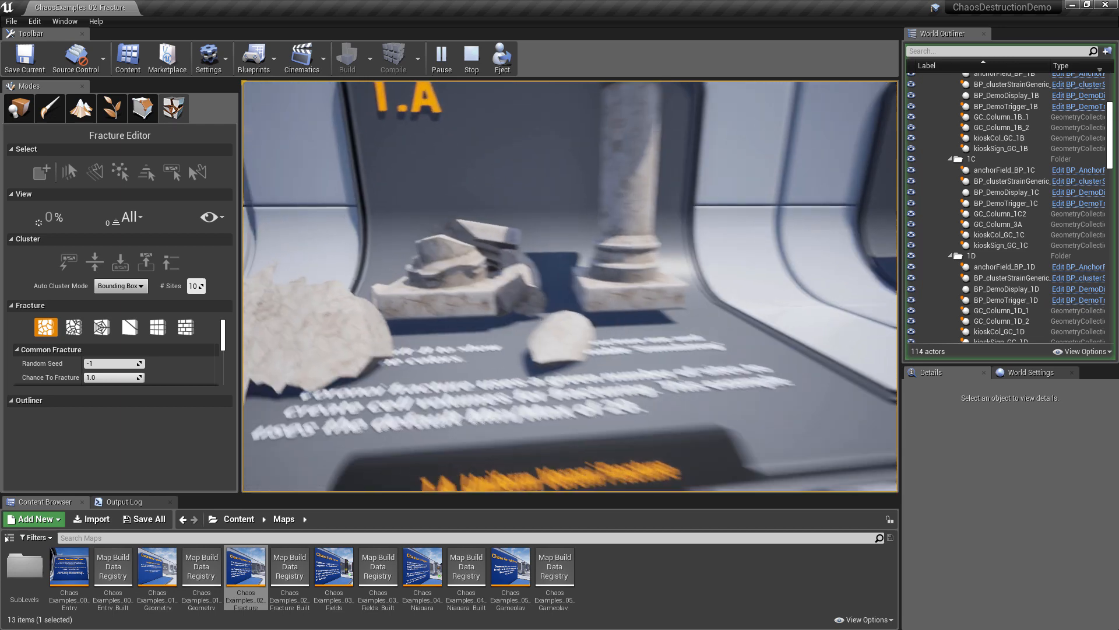
pyautogui.press('d')
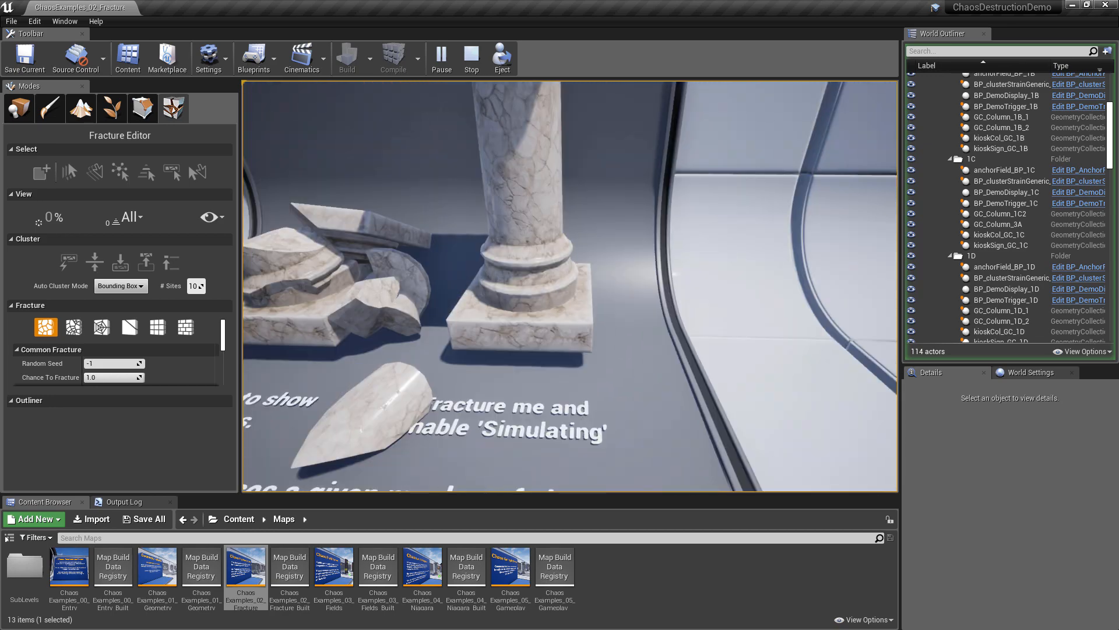
pyautogui.press('s')
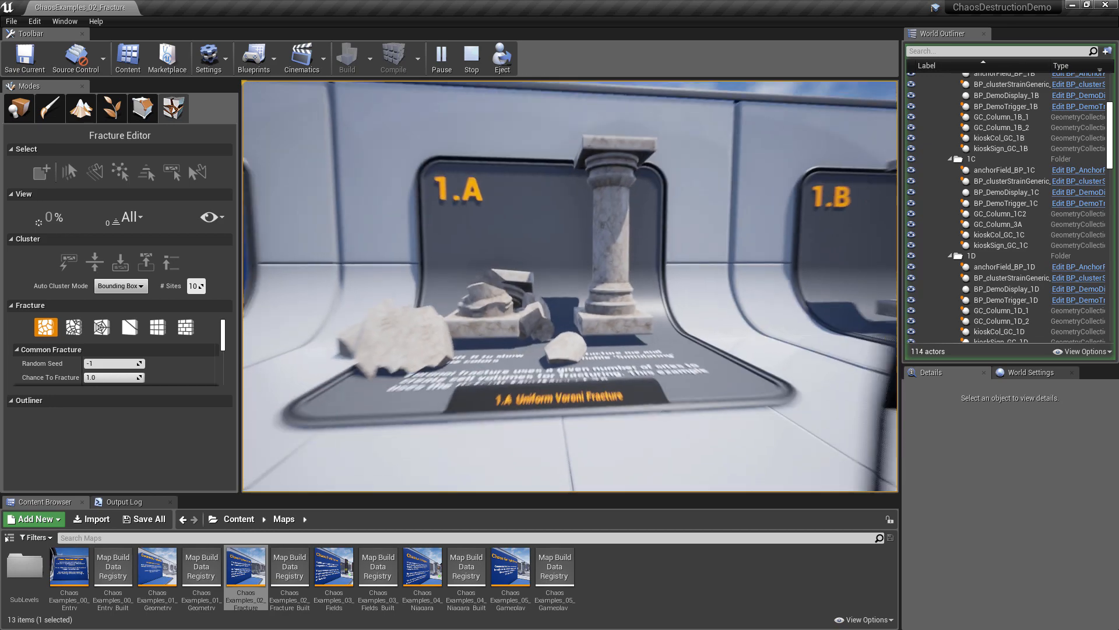
pyautogui.press('w')
pyautogui.press('s')
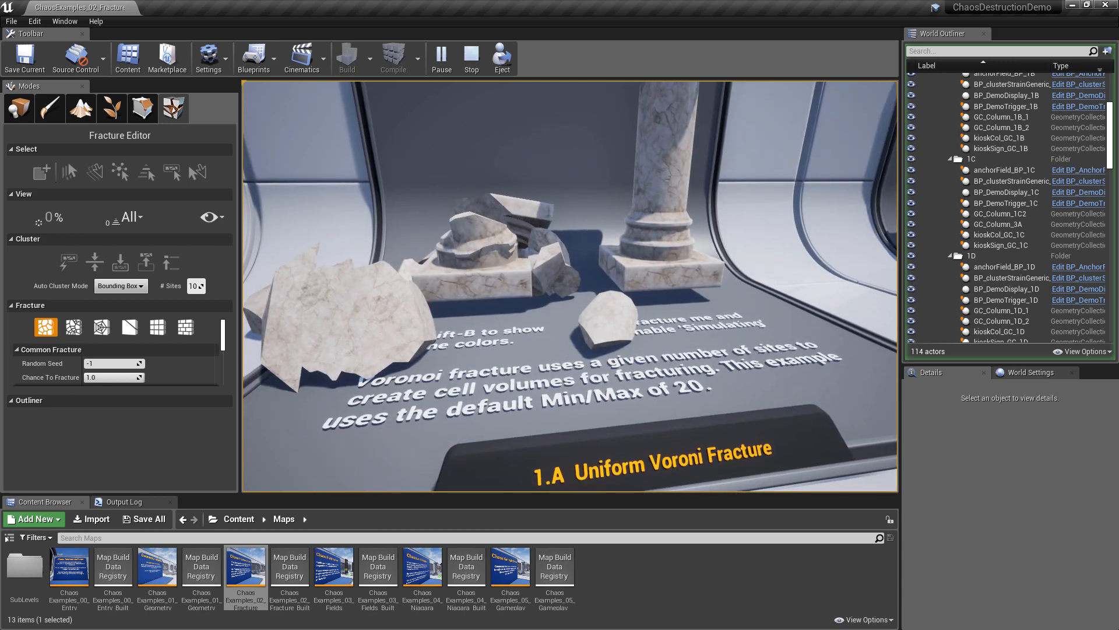
pyautogui.press('Escape')
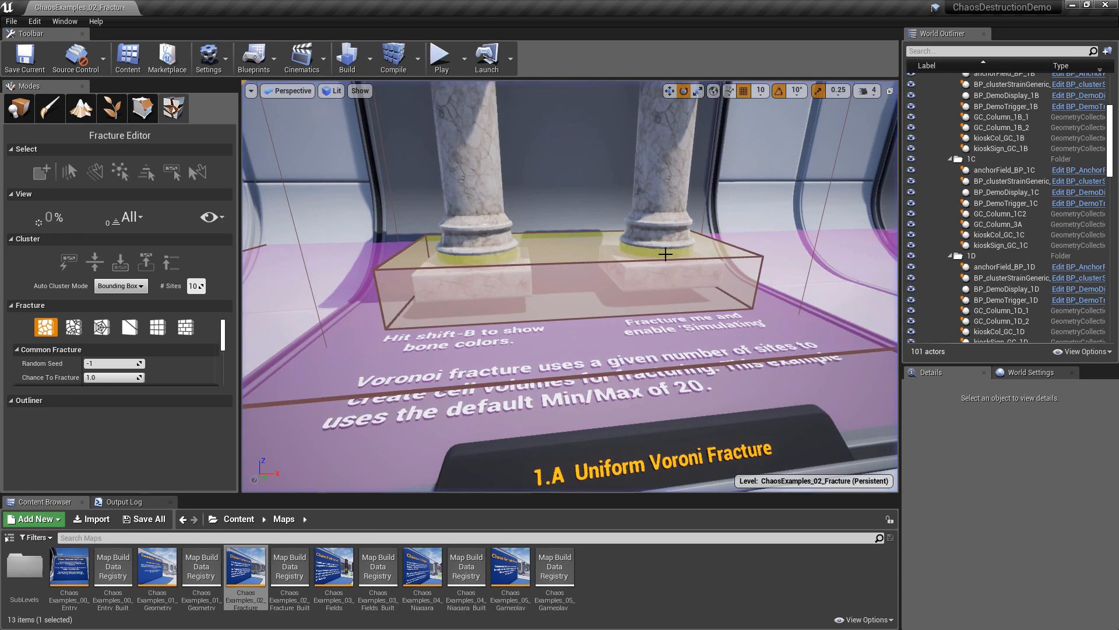
# Select the right-hand column GC_Column_1A_2 at display 1.A, including its whole unfractured bone
pyautogui.press('s')
pyautogui.moveTo(665, 254); pyautogui.dragTo(671, 196, button='right')
pyautogui.press('w')
pyautogui.click(640, 235)
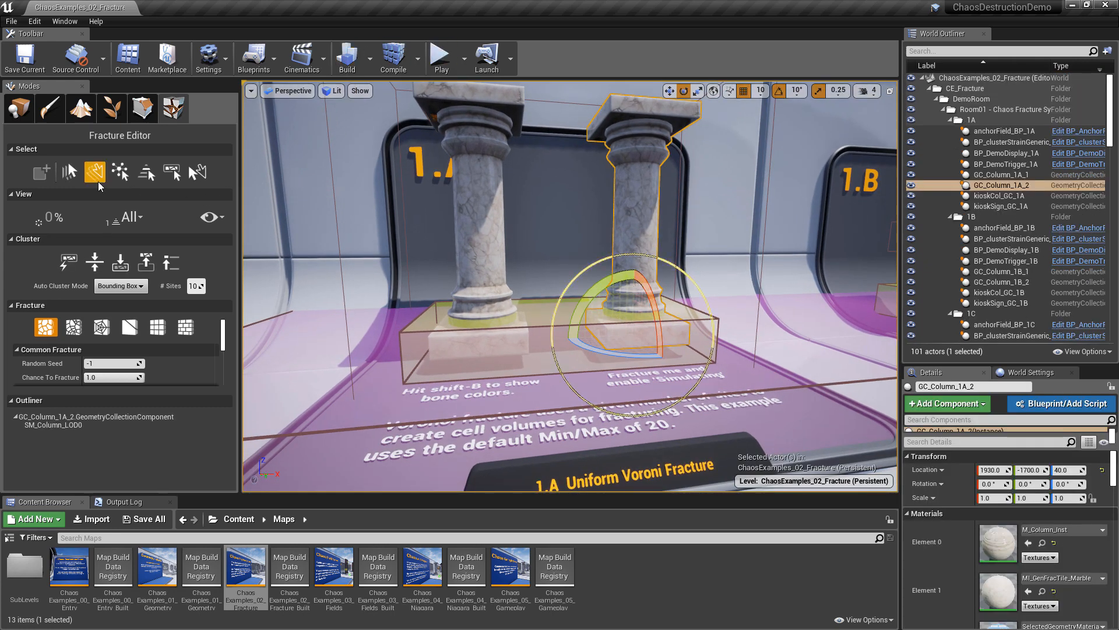
pyautogui.click(658, 134)
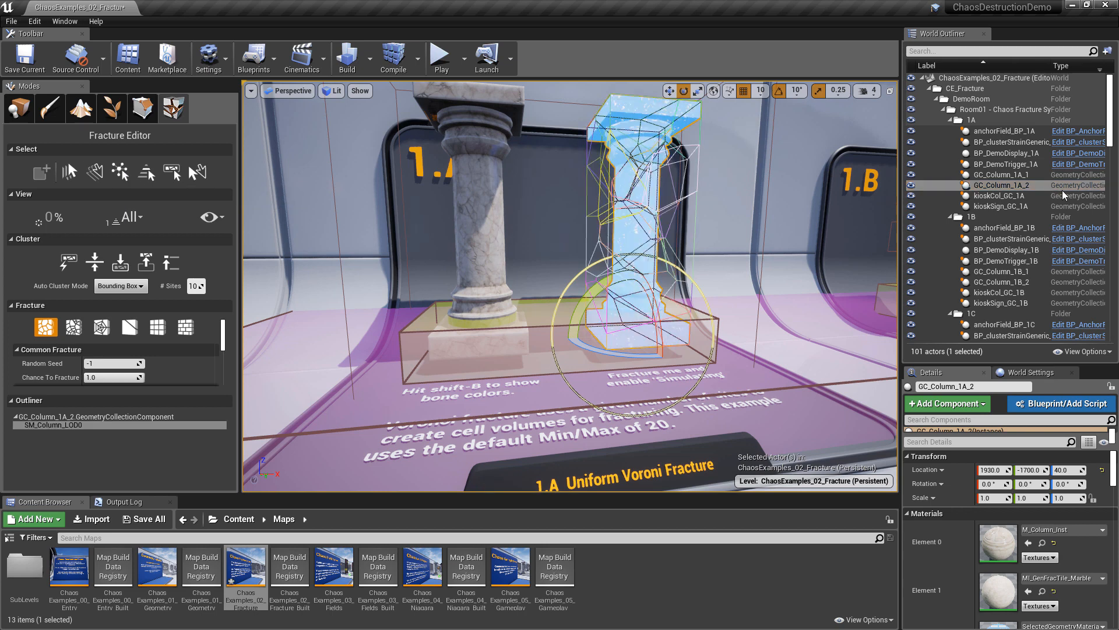
pyautogui.click(669, 132)
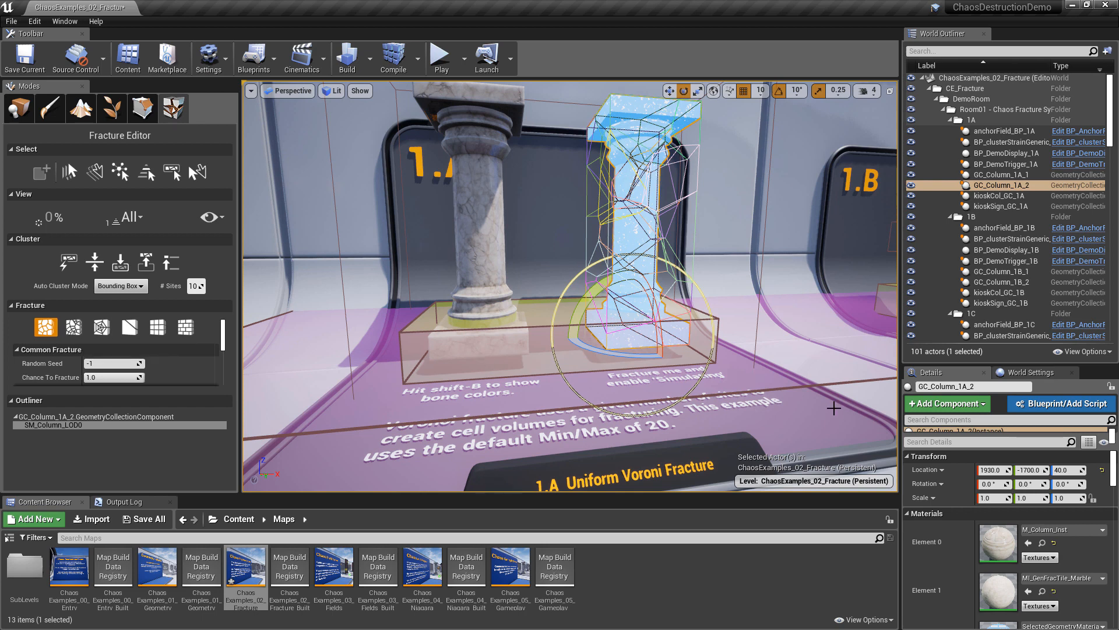
# Compare the Uniform and Clustered Voronoi methods on the column, regenerating the clustered cell preview several times
pyautogui.click(74, 334)
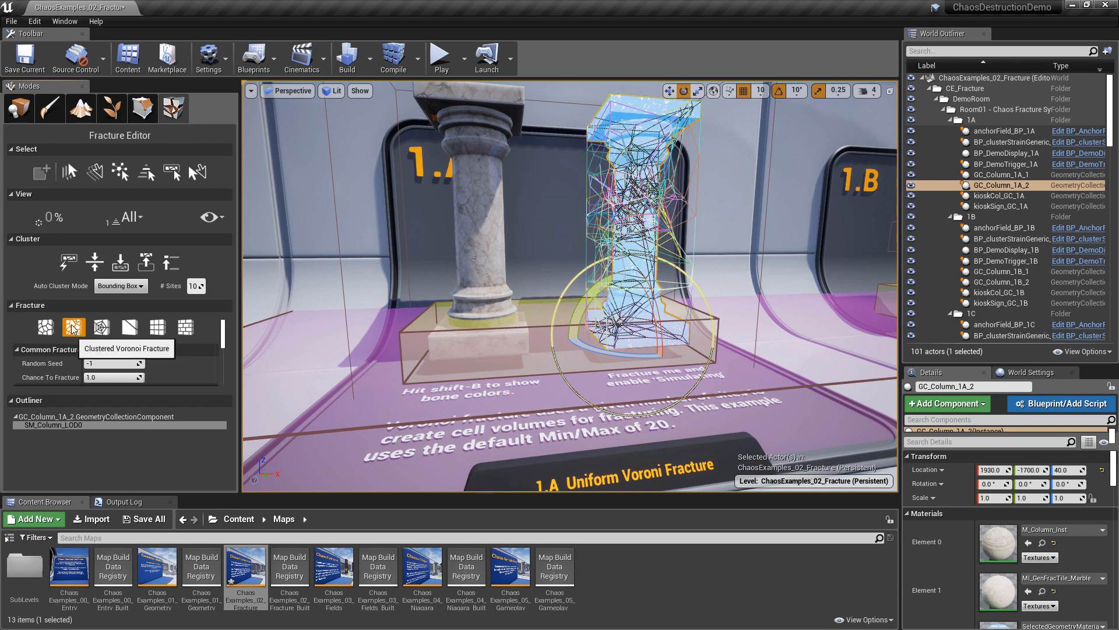
pyautogui.click(49, 330)
pyautogui.click(69, 328)
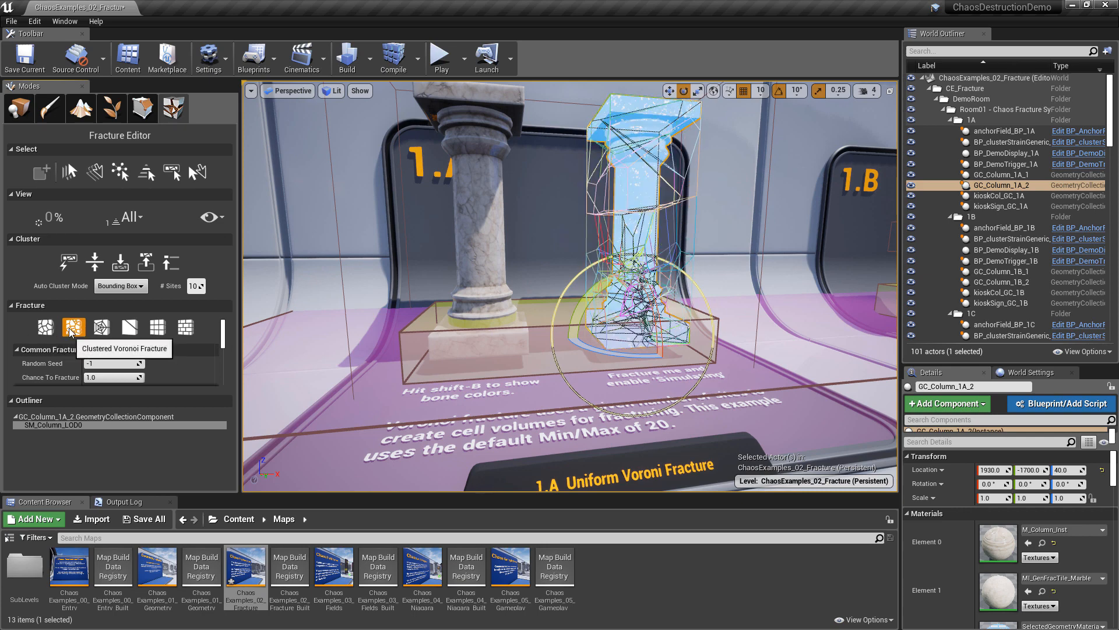
pyautogui.click(42, 329)
pyautogui.click(66, 328)
pyautogui.click(67, 329)
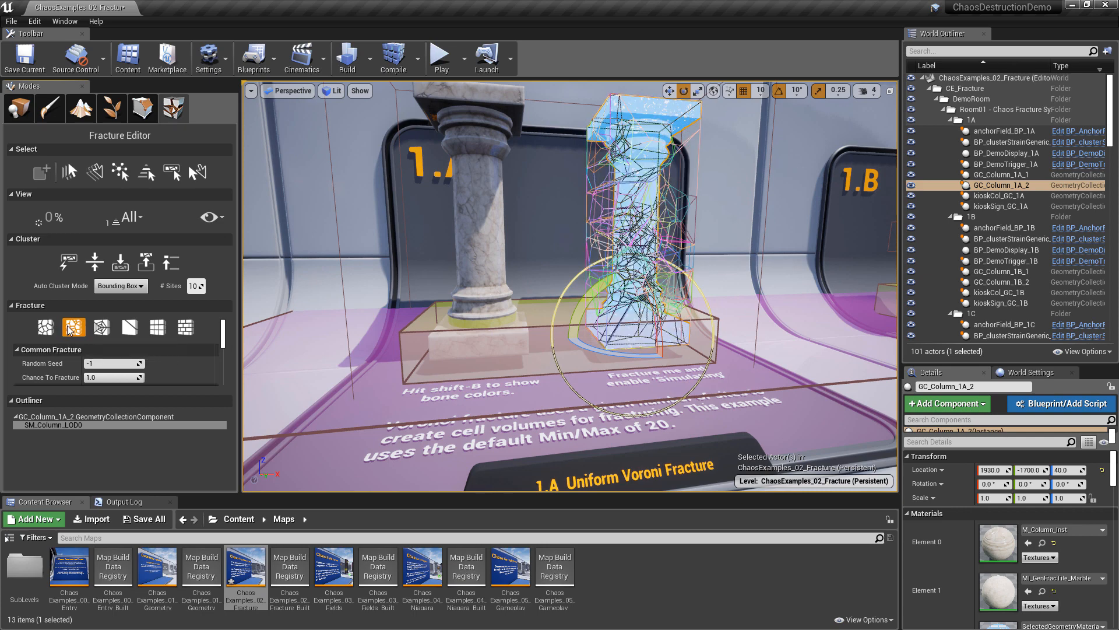
pyautogui.click(70, 329)
pyautogui.click(70, 330)
pyautogui.click(71, 330)
pyautogui.click(73, 331)
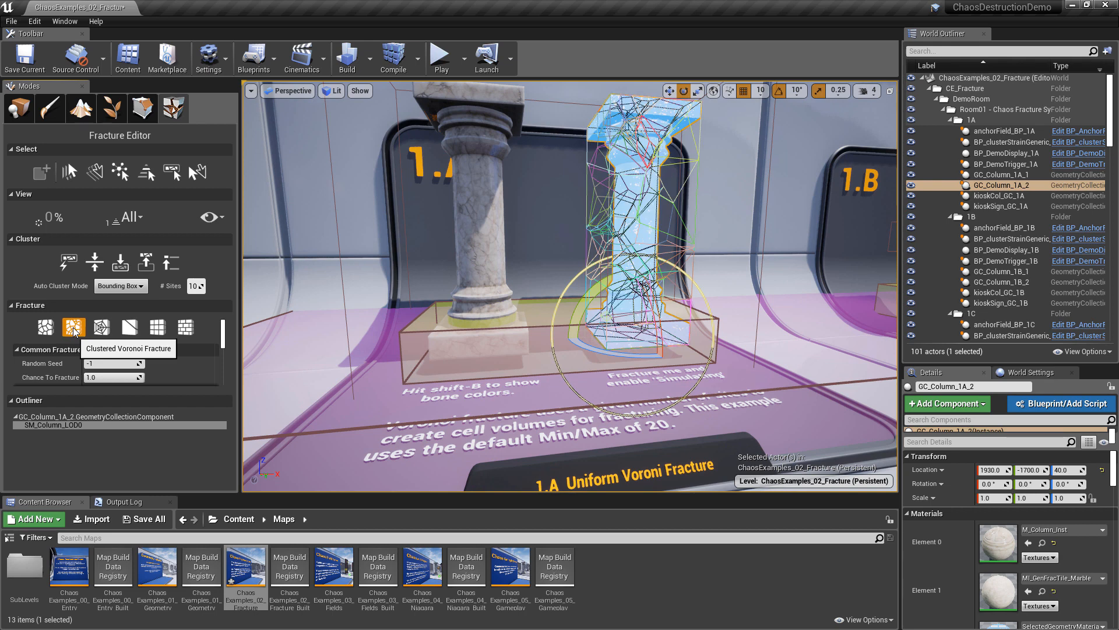
# Fracture the selected column using Clustered Voronoi with a maximum distance of 0.2 and a cluster radius of 0.0
pyautogui.click(74, 328)
pyautogui.moveTo(223, 324); pyautogui.dragTo(239, 375)
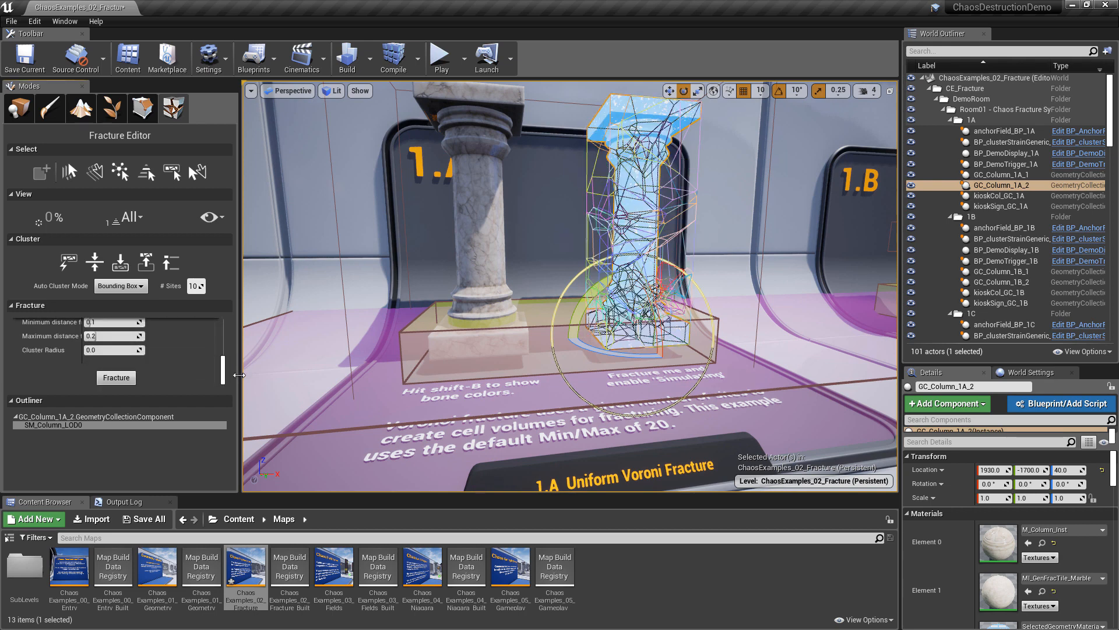
pyautogui.click(117, 378)
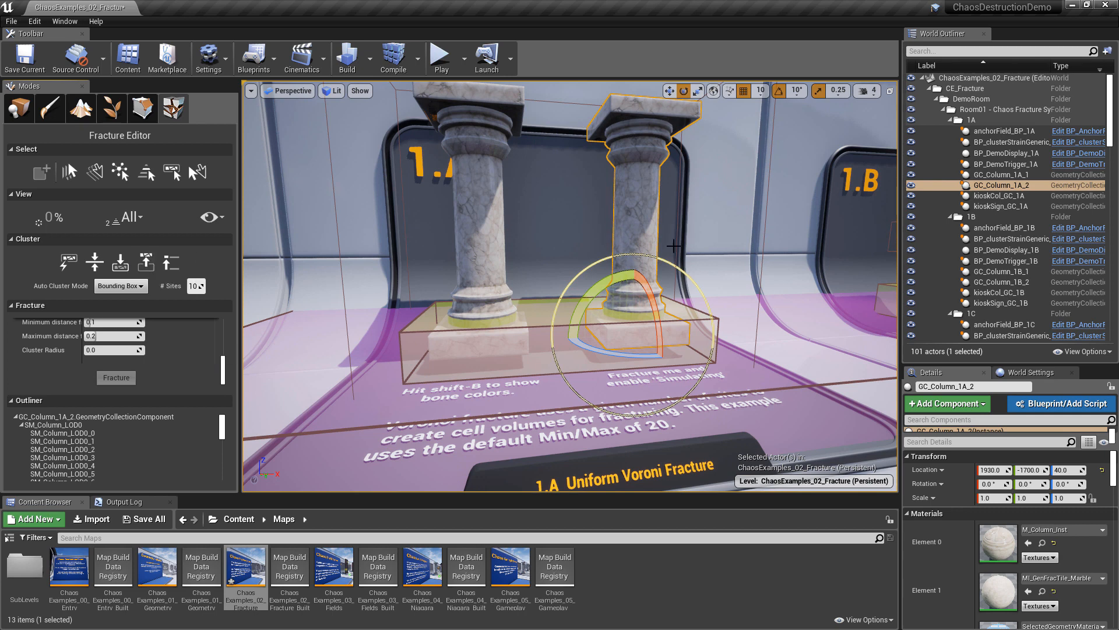
# Try the exploded view on the fractured column and review the common fracture and noise settings
pyautogui.moveTo(54, 216)
pyautogui.mouseDown()
pyautogui.moveTo(96, 216)
pyautogui.moveTo(54, 216)
pyautogui.mouseUp()
pyautogui.moveTo(223, 377); pyautogui.dragTo(223, 343)
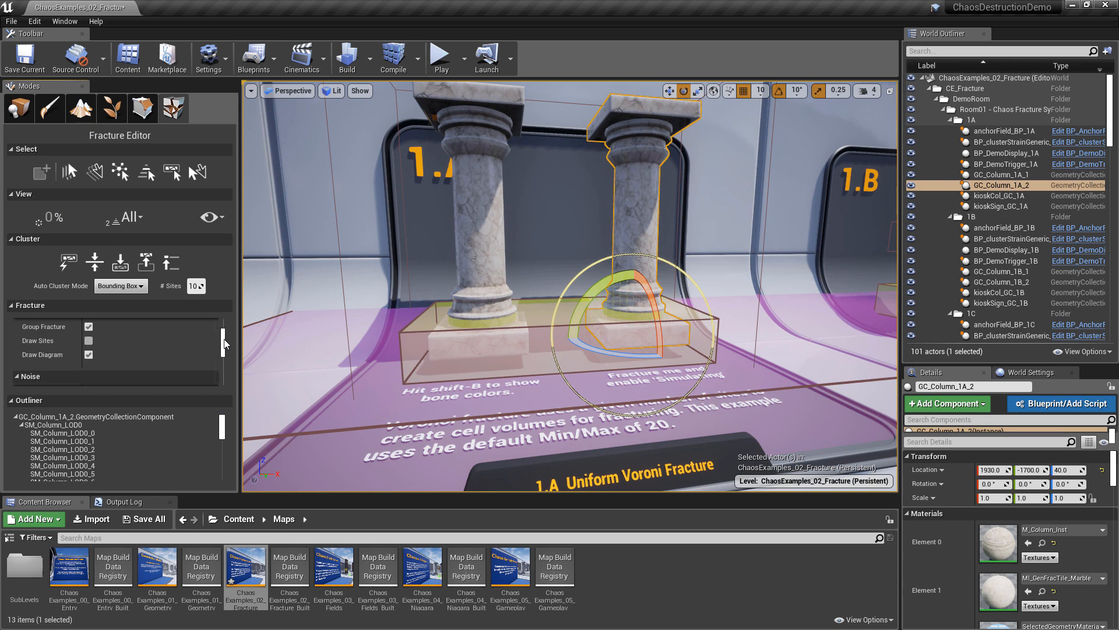
pyautogui.click(74, 328)
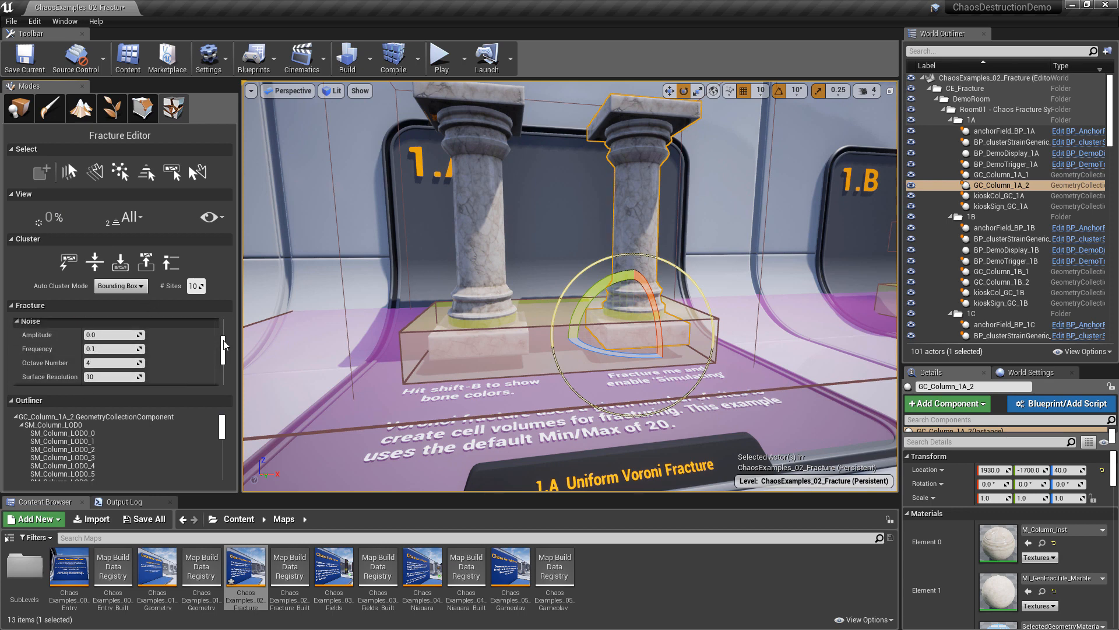
# Pick individual bones along the fractured column and look through the column's bone list
pyautogui.click(624, 208)
pyautogui.click(629, 244)
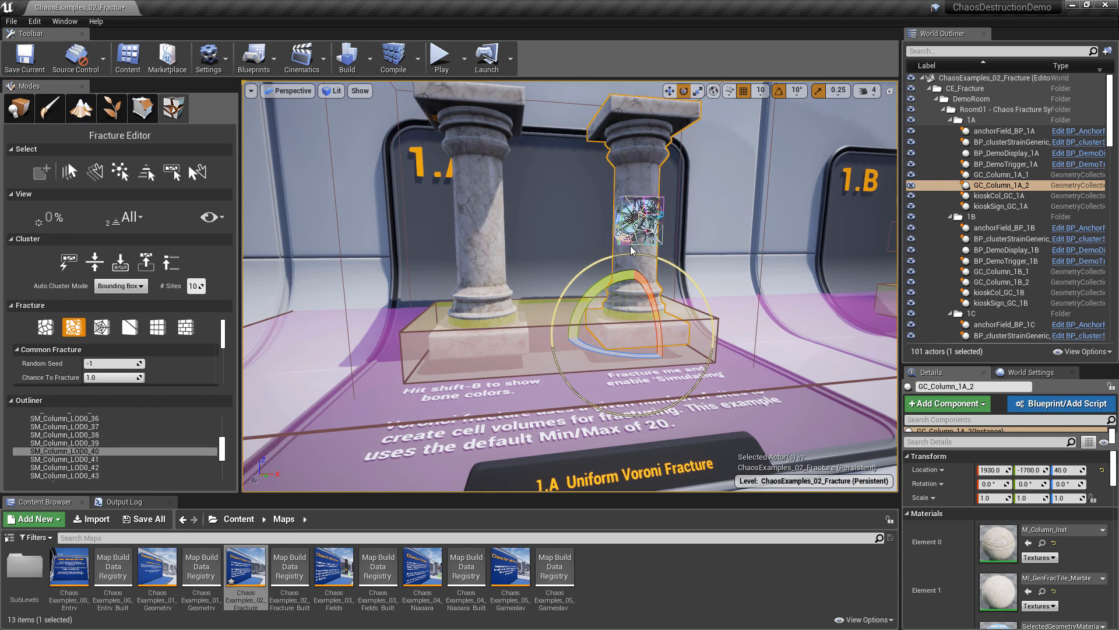
pyautogui.click(635, 201)
pyautogui.click(642, 158)
pyautogui.click(635, 141)
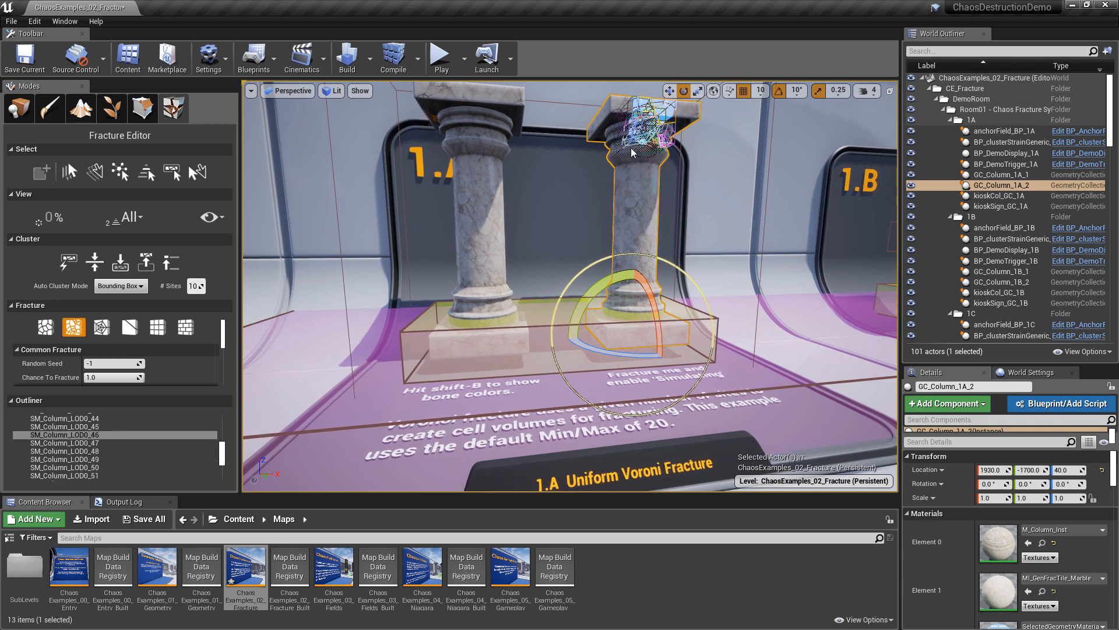
pyautogui.click(617, 150)
pyautogui.click(610, 121)
pyautogui.click(622, 150)
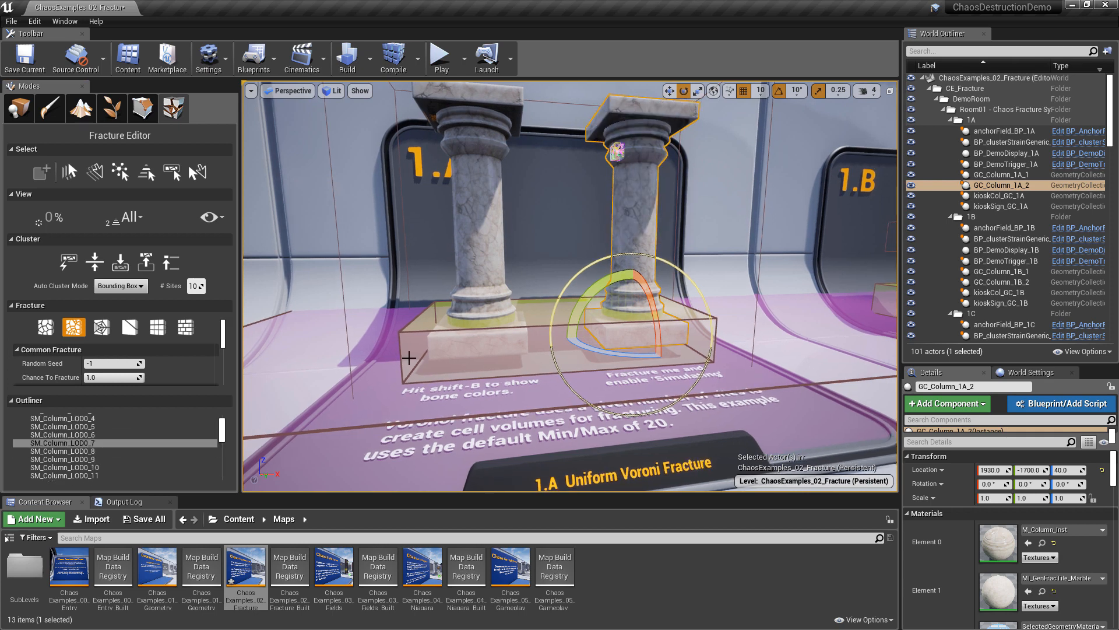
pyautogui.scroll(-10, 117, 471)
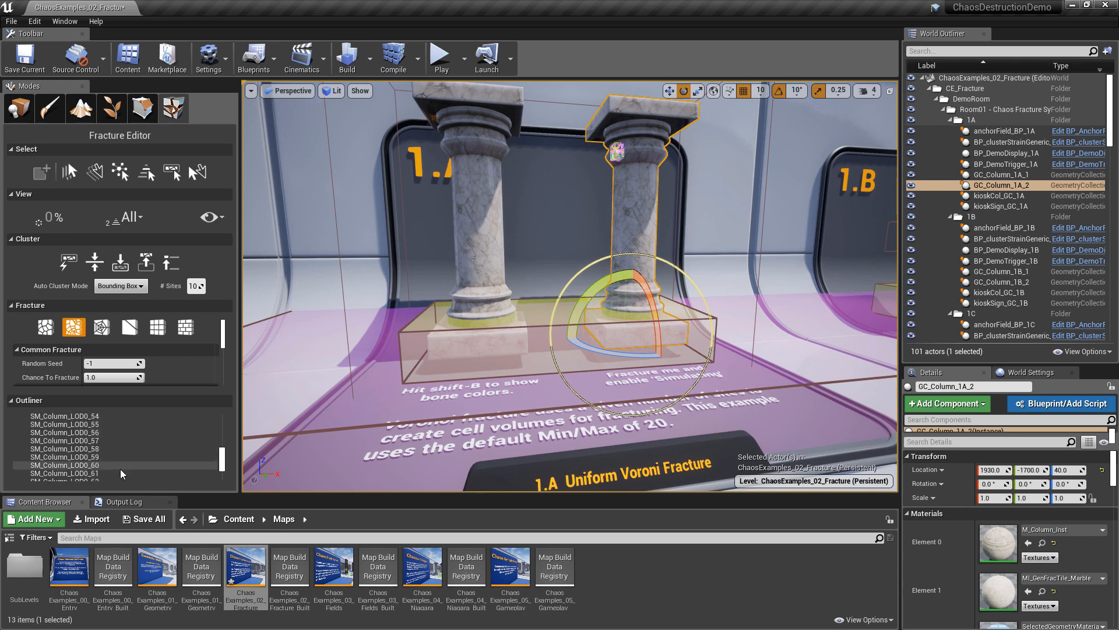
pyautogui.scroll(20, 213, 466)
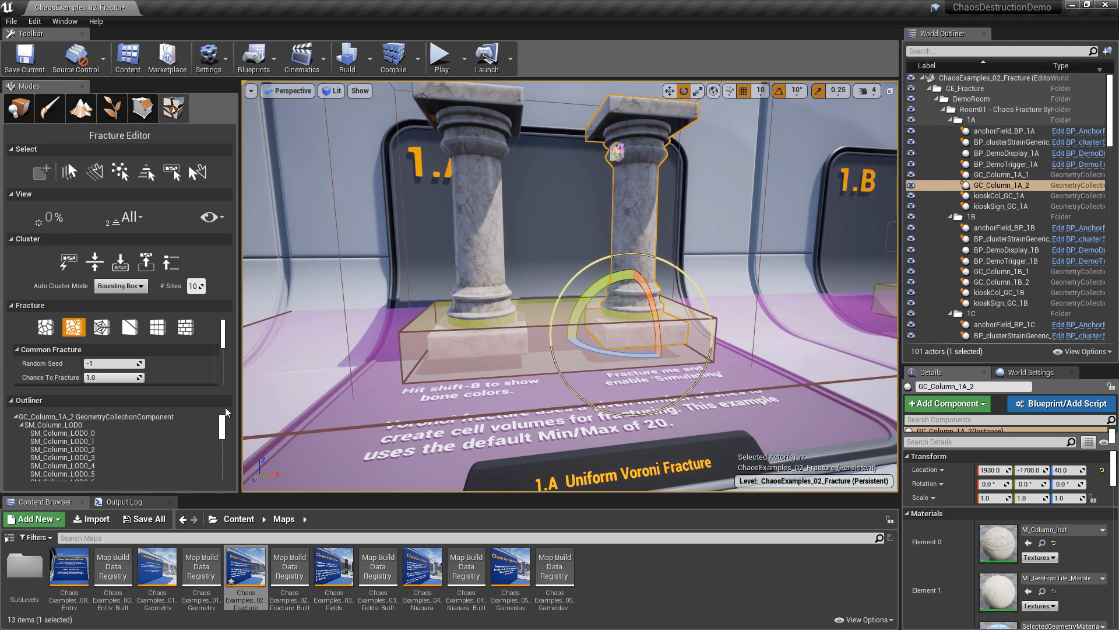
# Select all level 1 bones in the right-hand column's geometry collection and preview the pieces with the exploded view
pyautogui.click(21, 425)
pyautogui.click(65, 417)
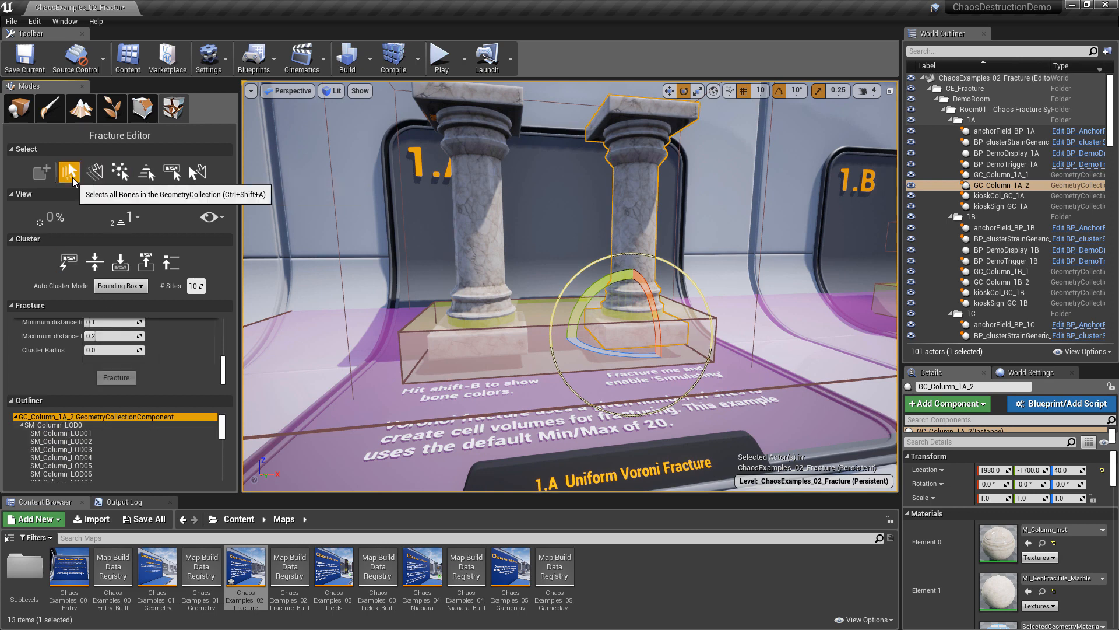
pyautogui.click(73, 177)
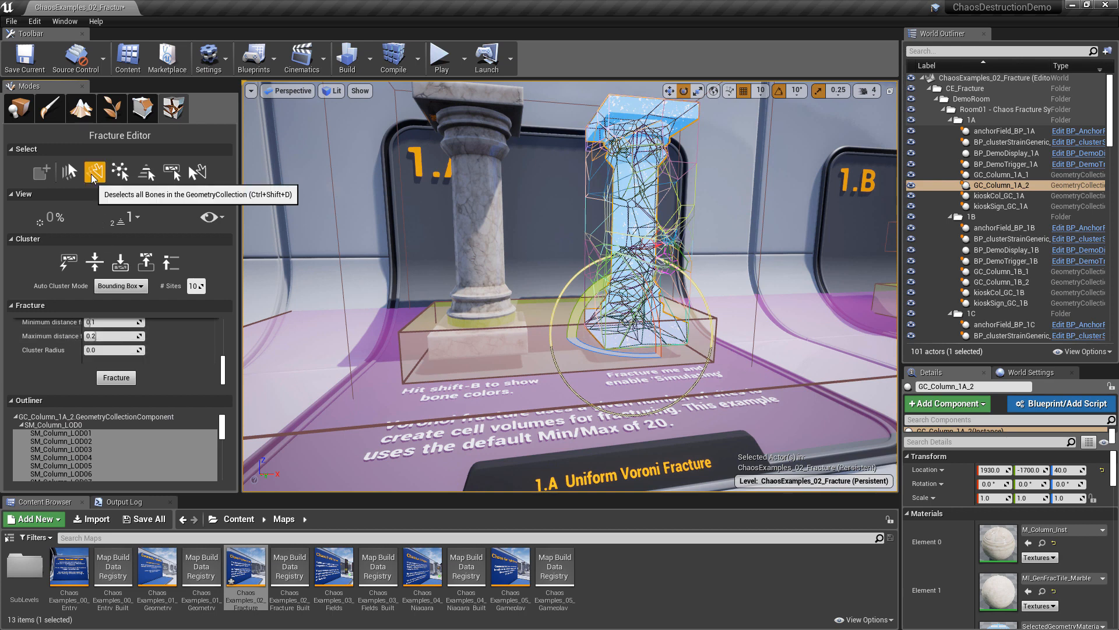
pyautogui.click(93, 263)
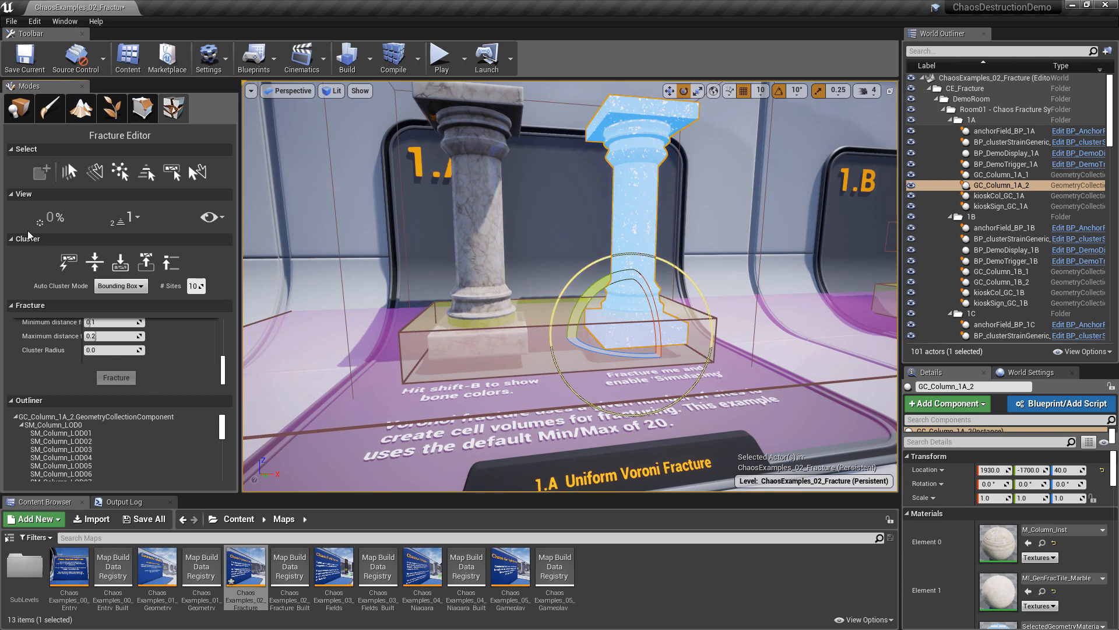
pyautogui.moveTo(48, 218)
pyautogui.mouseDown()
pyautogui.moveTo(124, 218)
pyautogui.moveTo(47, 218)
pyautogui.mouseUp()
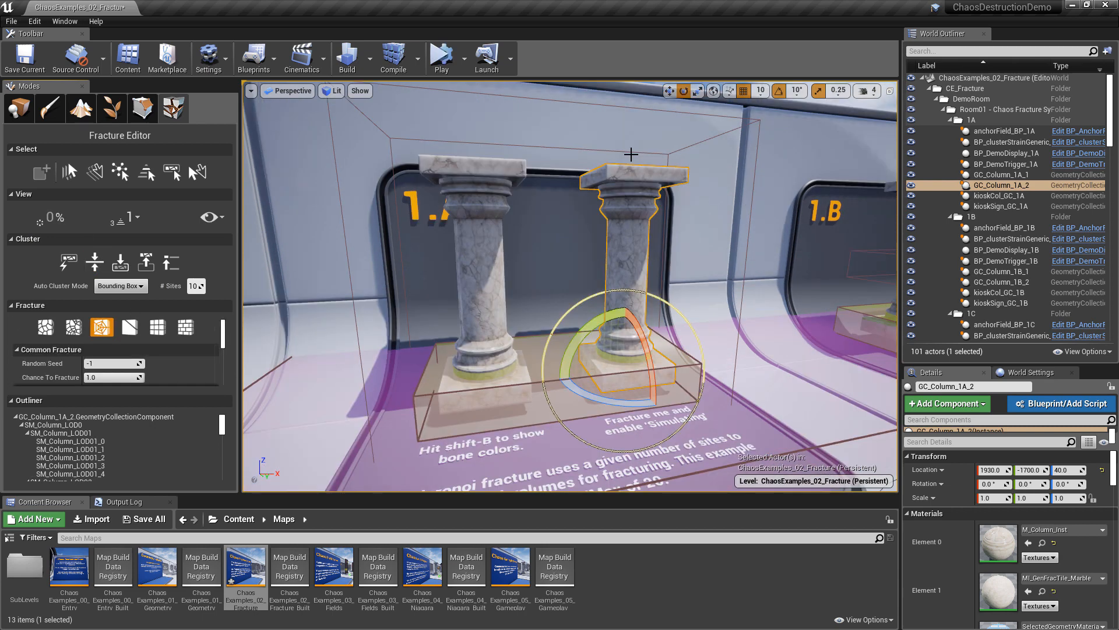
pyautogui.moveTo(697, 188); pyautogui.dragTo(674, 204, button='right')
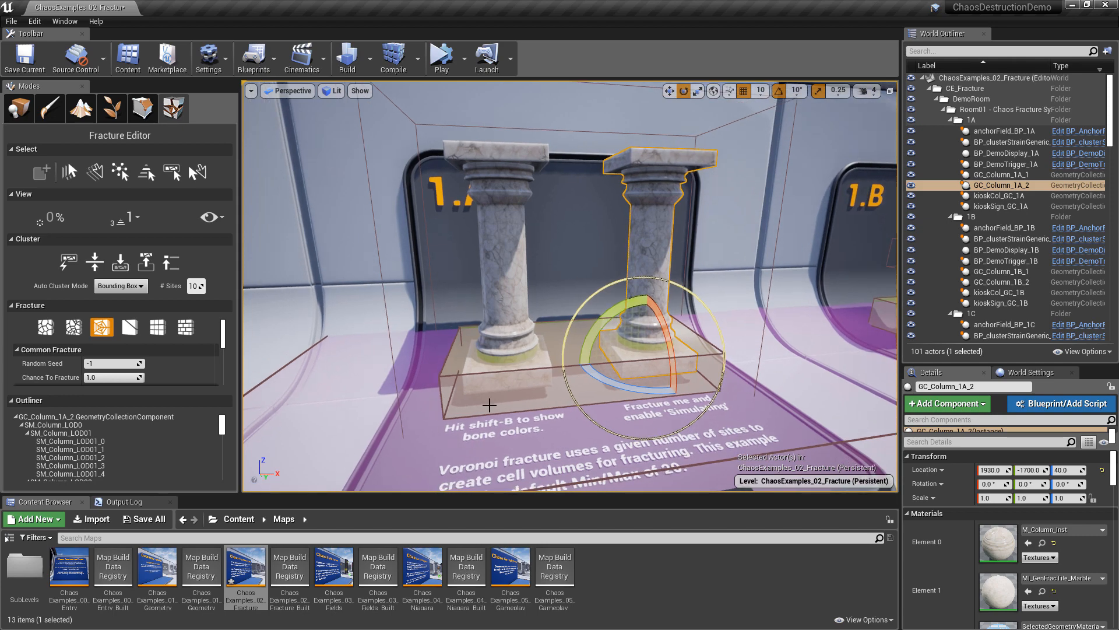
# Show the bone colors on both columns at display 1.A and compare individual bones on each column
pyautogui.hotkey('shift', 'b')
pyautogui.moveTo(514, 370); pyautogui.dragTo(551, 371, button='right')
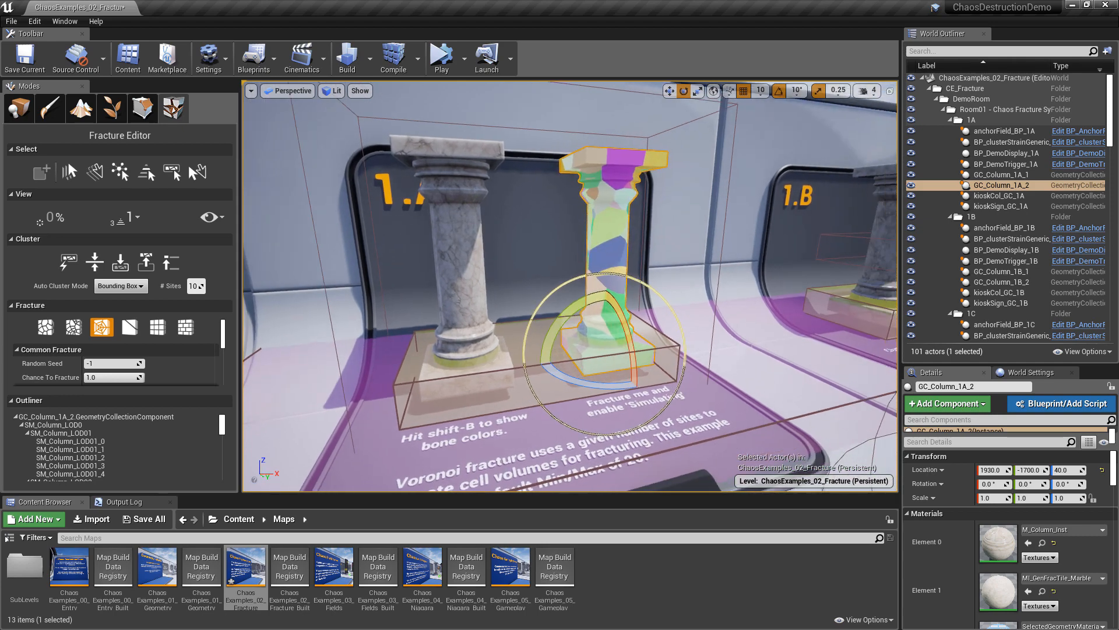
pyautogui.click(455, 265)
pyautogui.press('f')
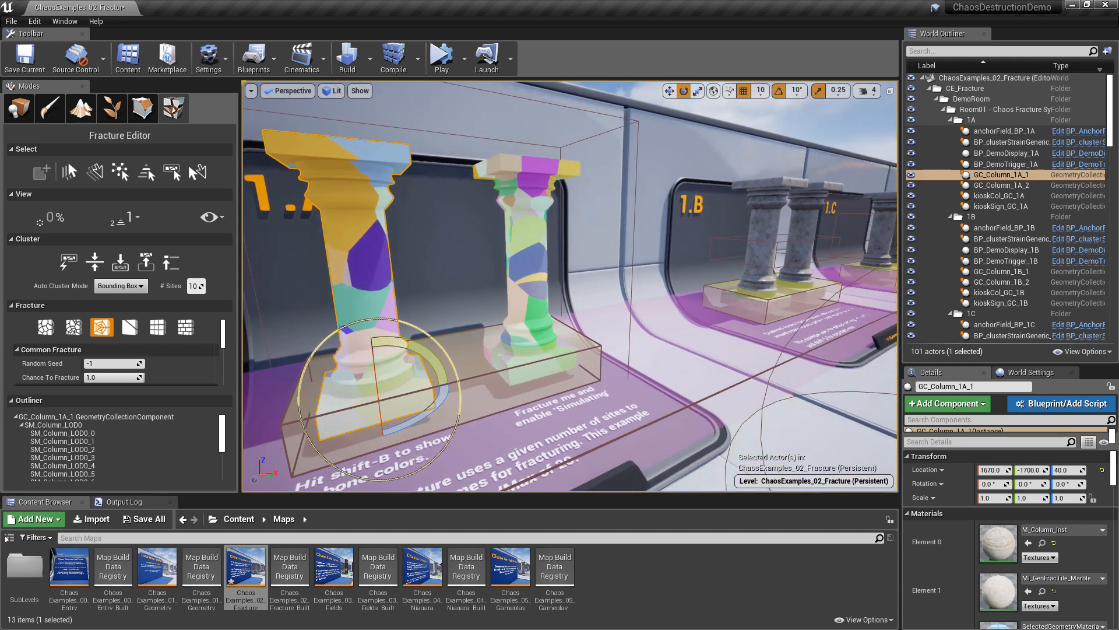
pyautogui.moveTo(467, 308); pyautogui.dragTo(488, 307, button='right')
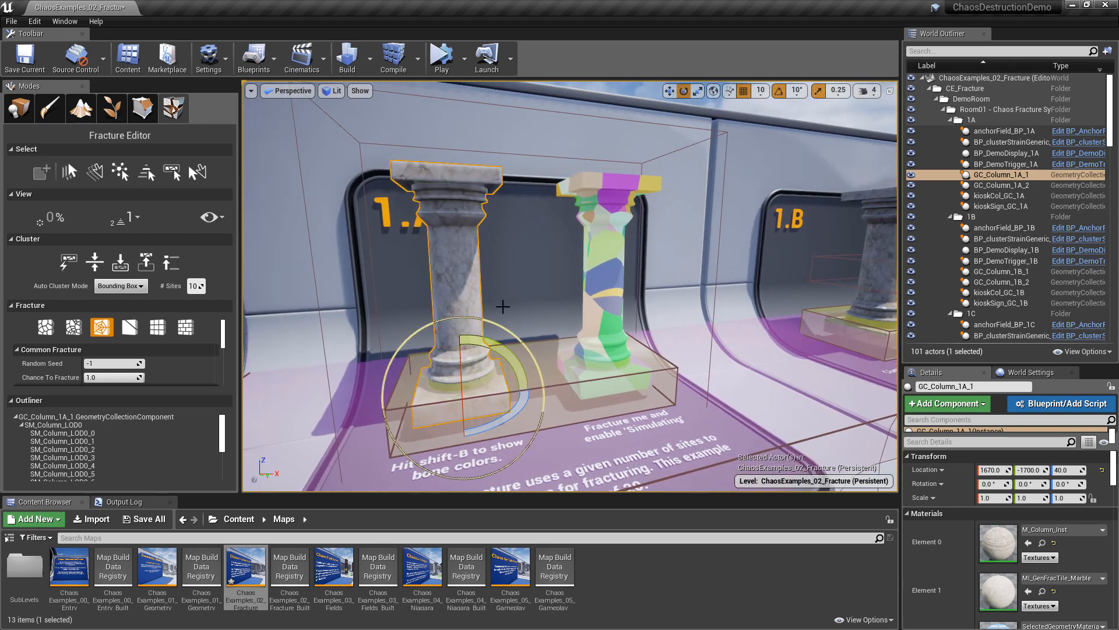
pyautogui.click(488, 308)
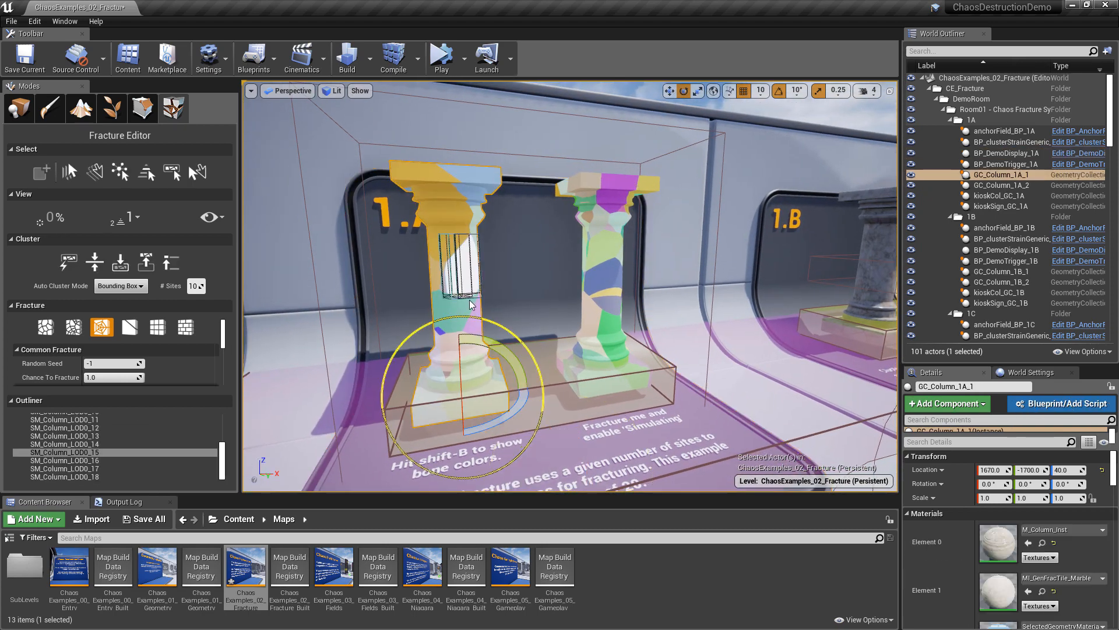
pyautogui.click(451, 226)
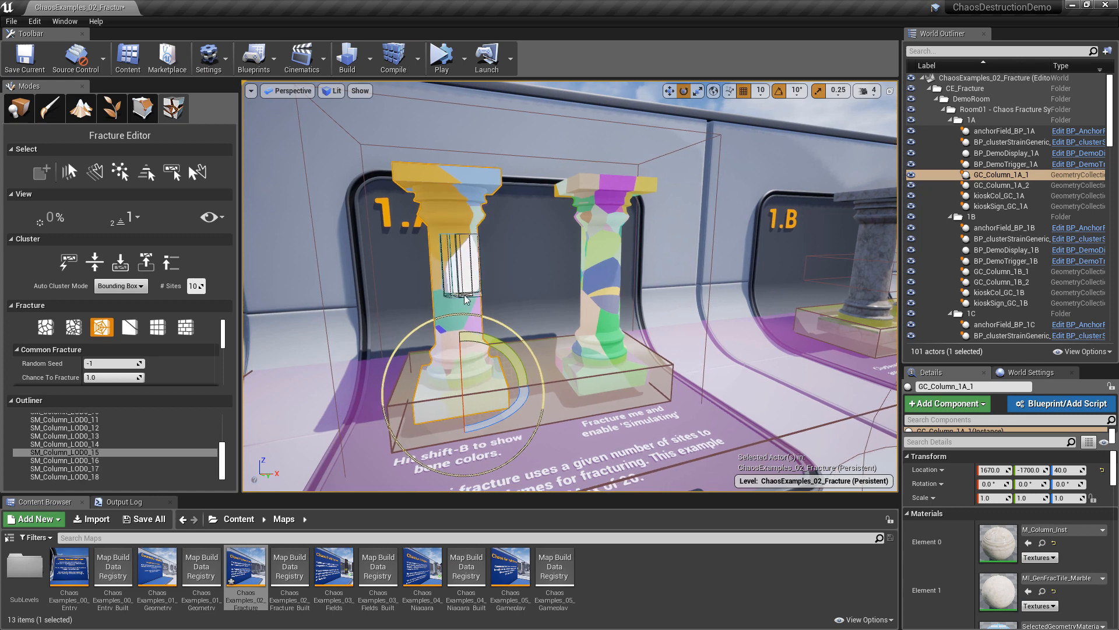
pyautogui.click(604, 278)
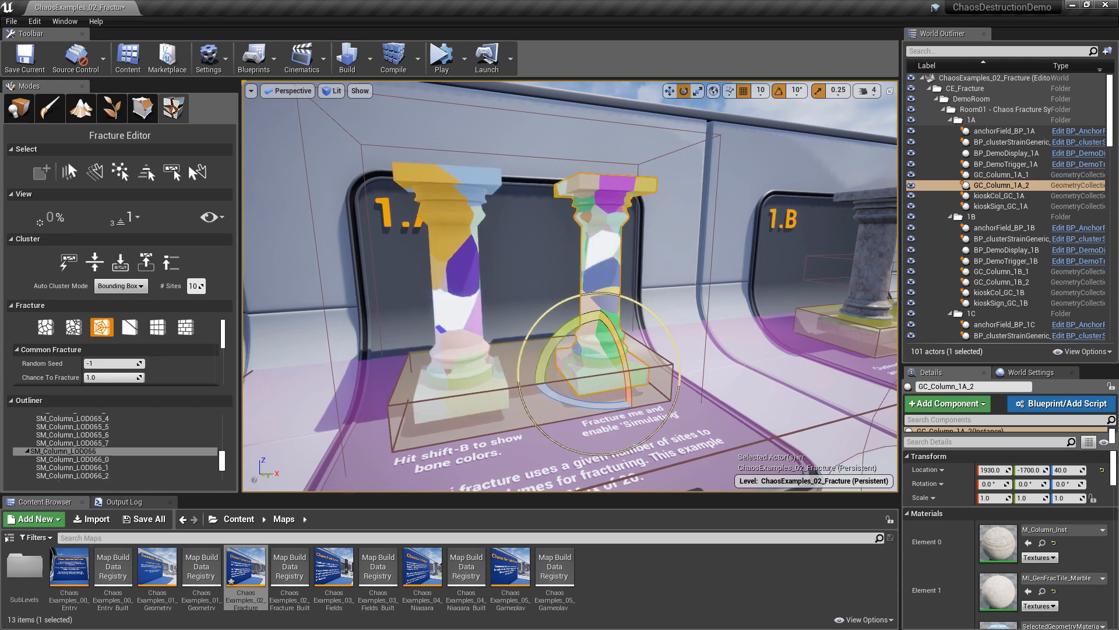
# Toggle the bone colors off on both 1.A columns while picking bones along the second column
pyautogui.click(603, 233)
pyautogui.hotkey('shift', 'b')
pyautogui.click(458, 296)
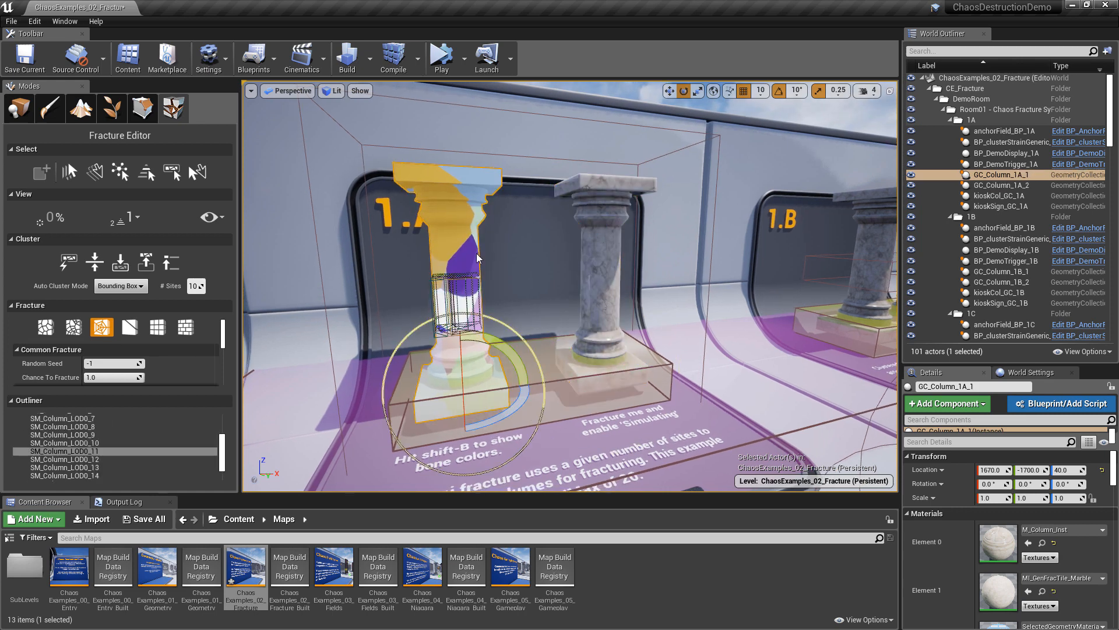
pyautogui.hotkey('shift', 'b')
pyautogui.click(601, 234)
pyautogui.hotkey('shift', 'b')
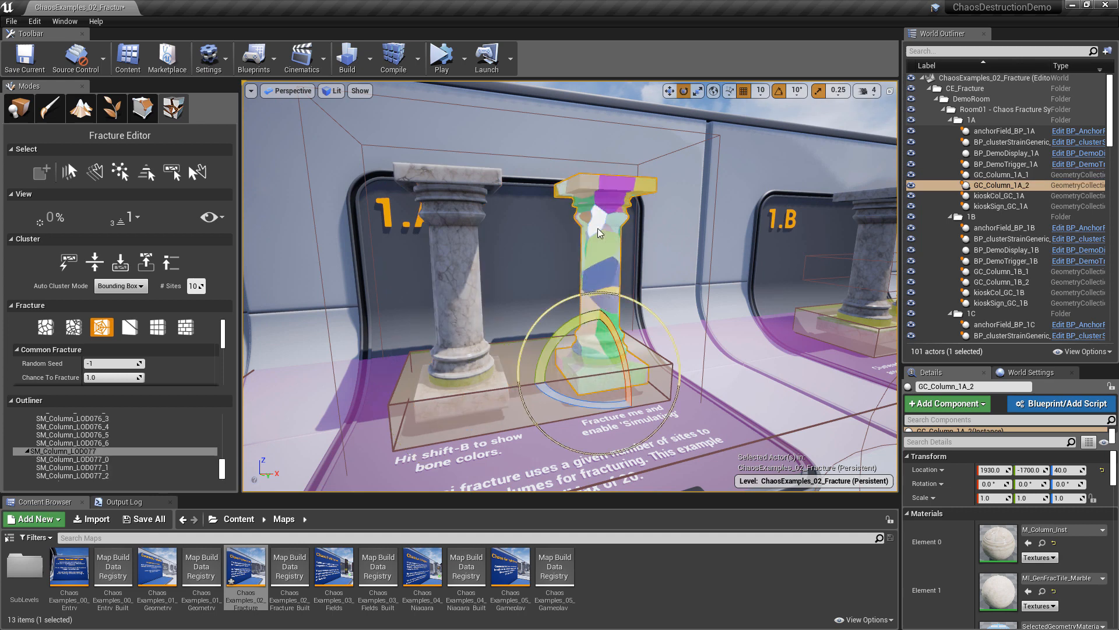
pyautogui.hotkey('shift', 'b')
pyautogui.click(601, 230)
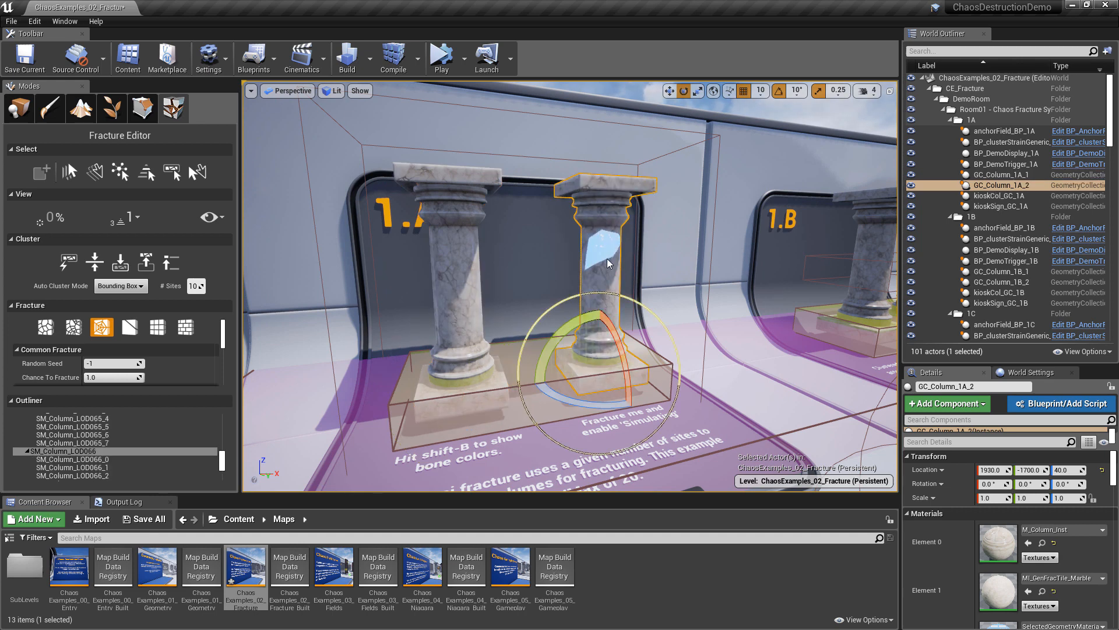
pyautogui.click(603, 292)
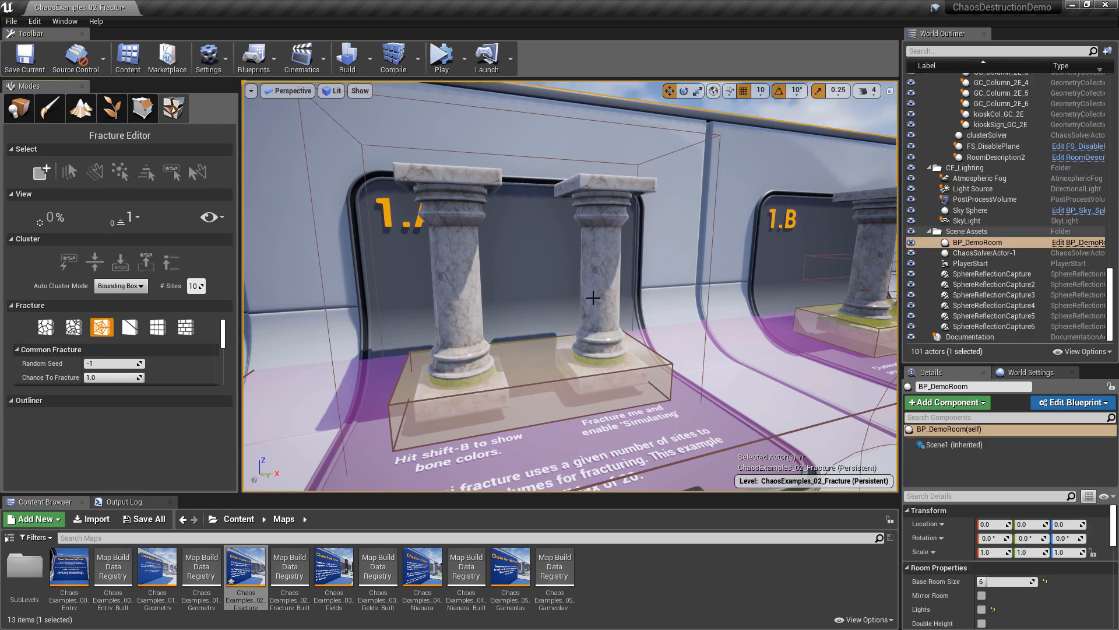
# Select GC_Column_1A_2 and enable Simulating in its General Chaos Physics settings
pyautogui.click(594, 300)
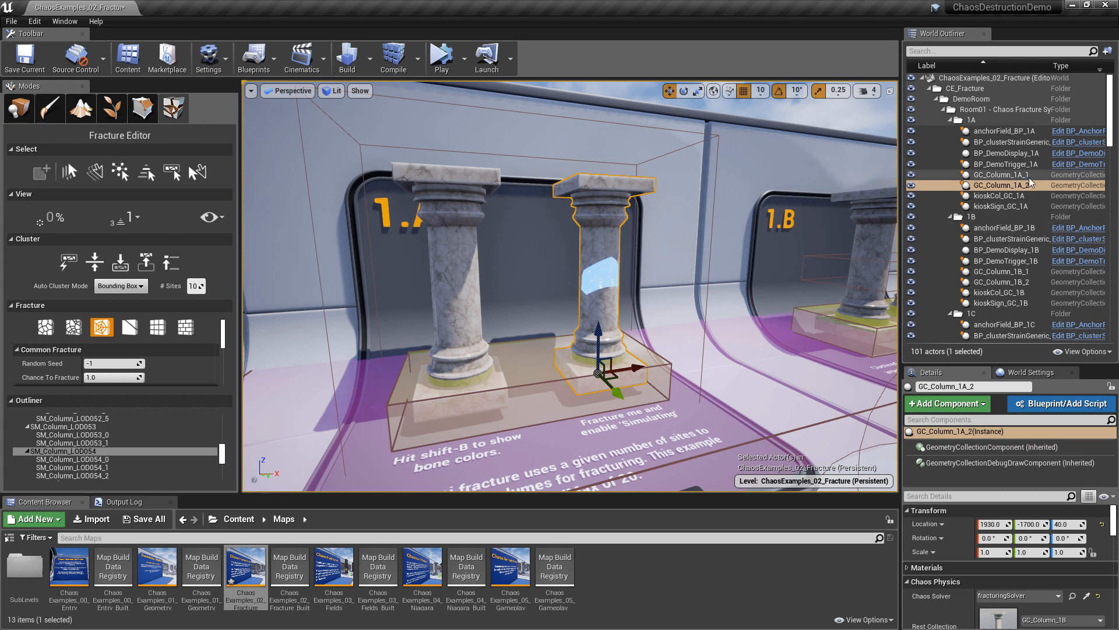
pyautogui.click(1003, 174)
pyautogui.click(1001, 185)
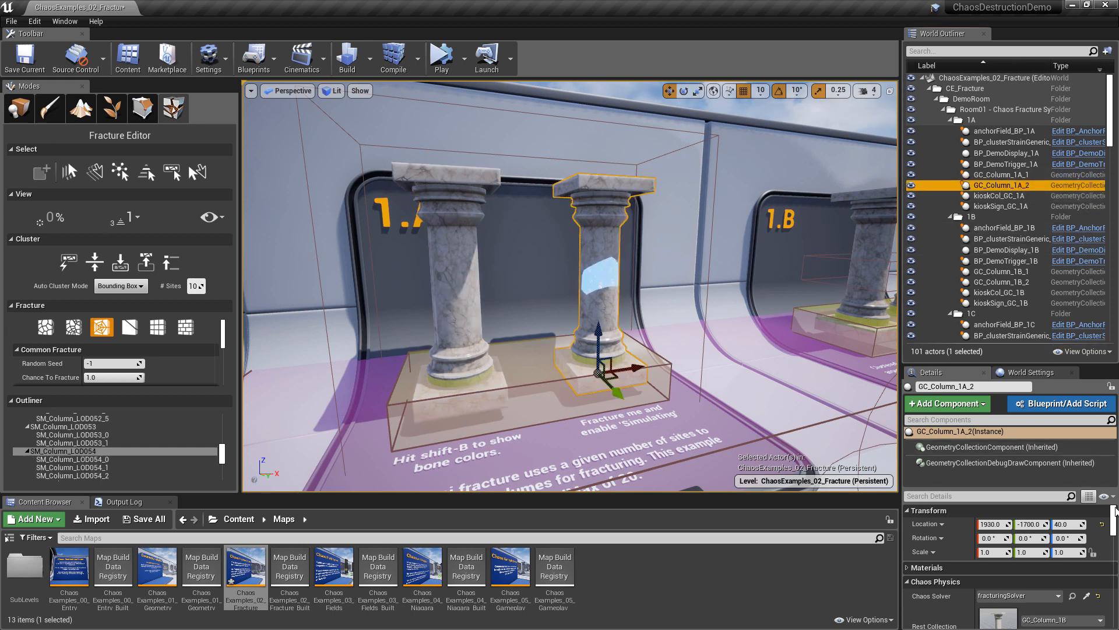
pyautogui.moveTo(1114, 512)
pyautogui.mouseDown()
pyautogui.moveTo(1114, 528)
pyautogui.moveTo(1115, 513)
pyautogui.mouseUp()
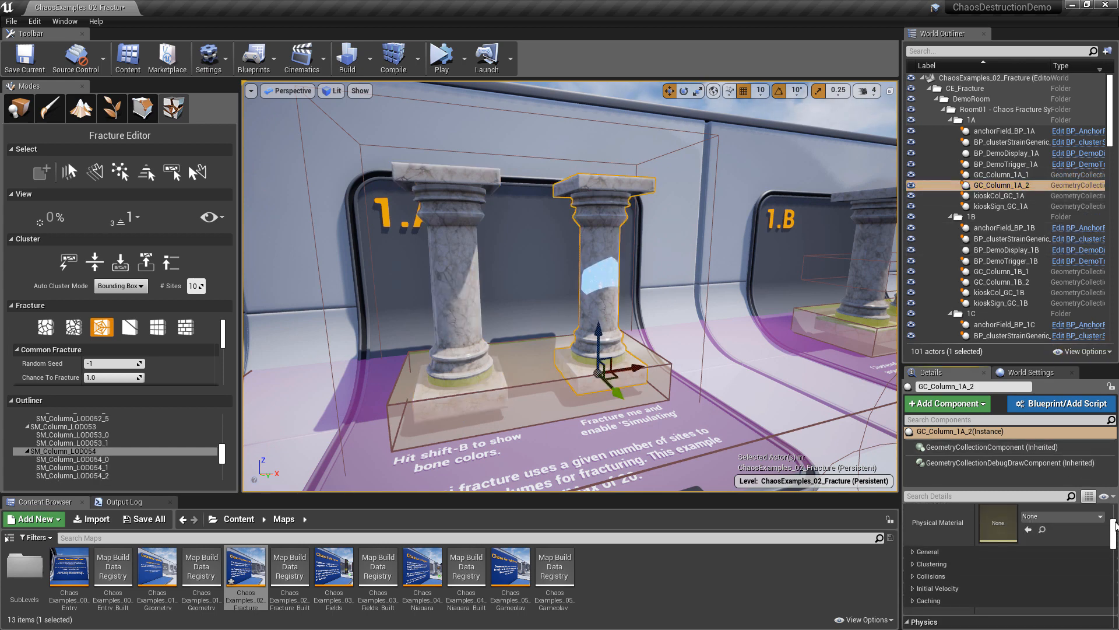
pyautogui.scroll(2, 977, 555)
pyautogui.scroll(-3, 977, 556)
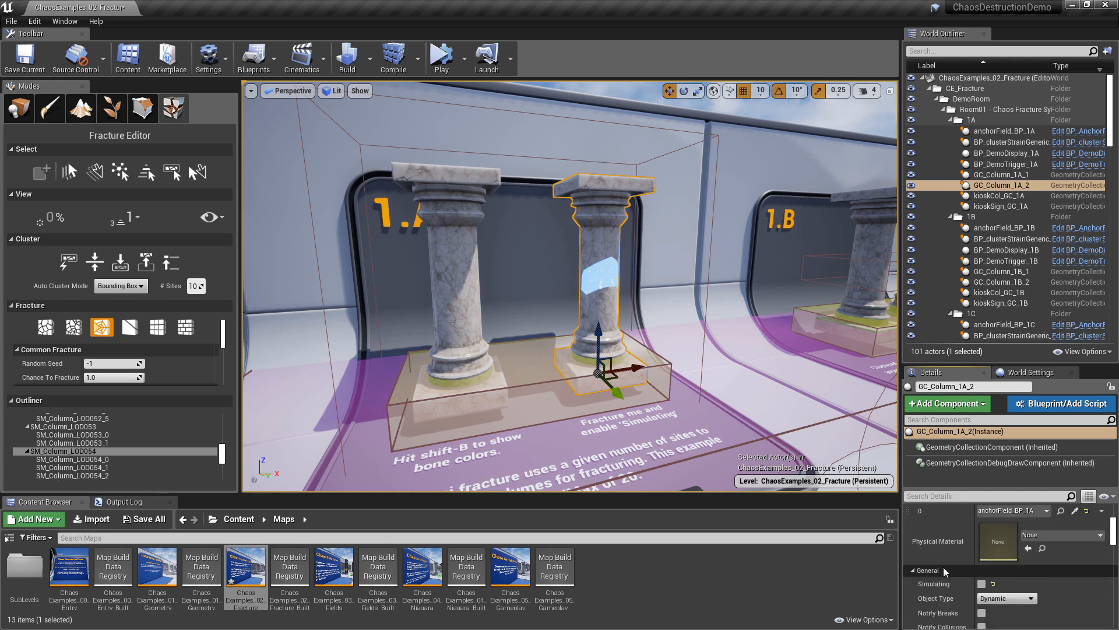
pyautogui.click(982, 584)
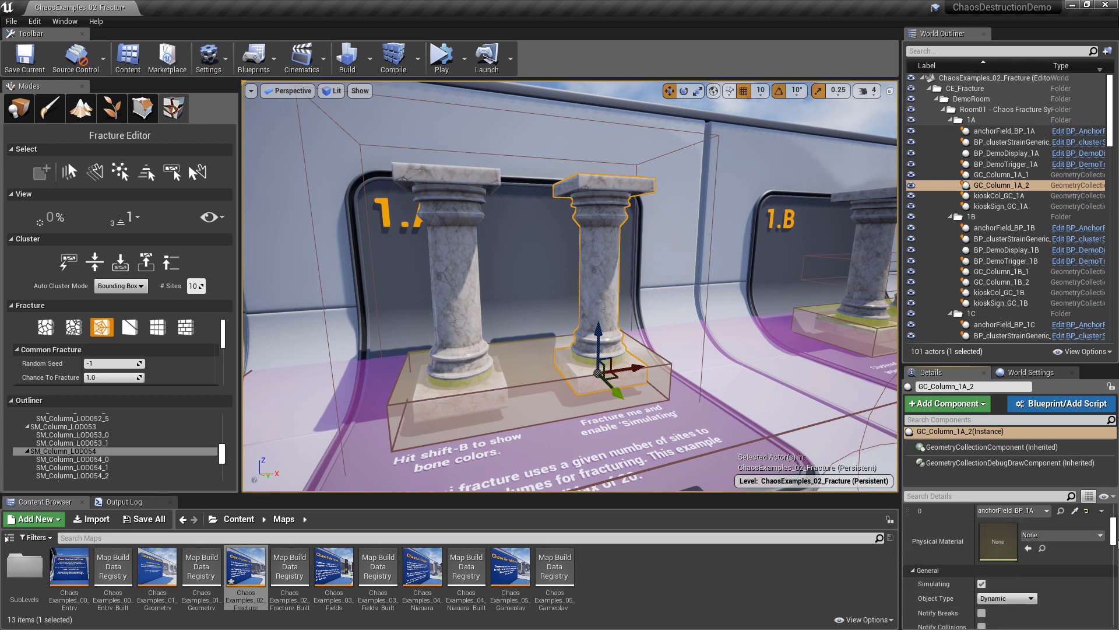
pyautogui.scroll(-3, 1009, 559)
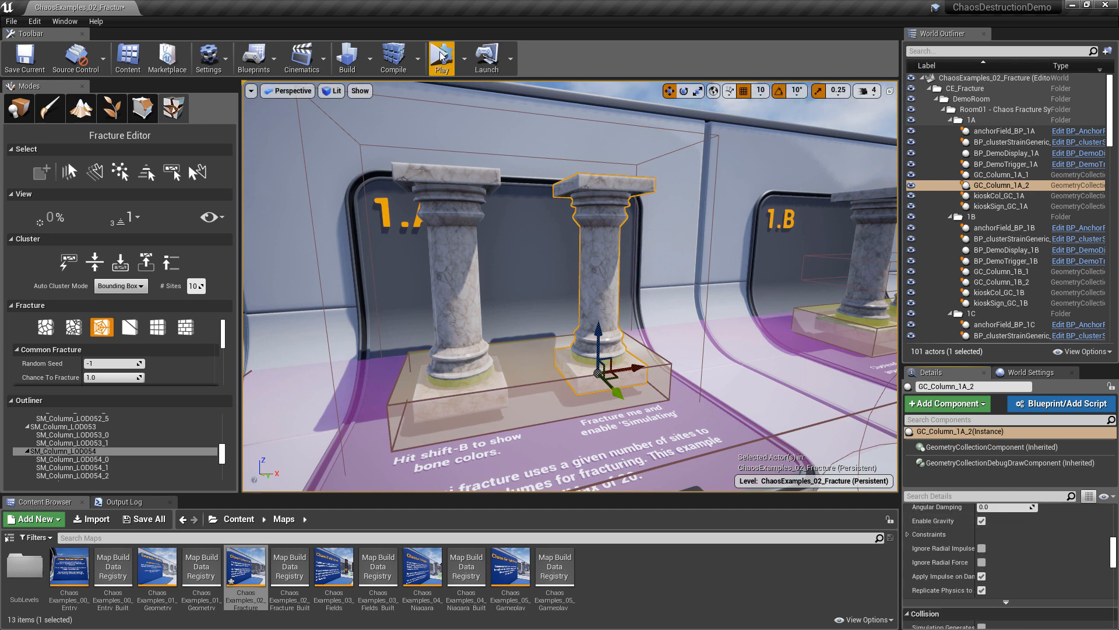
# Start and stop a simulate session, and play the level in the selected viewport instead
pyautogui.click(447, 65)
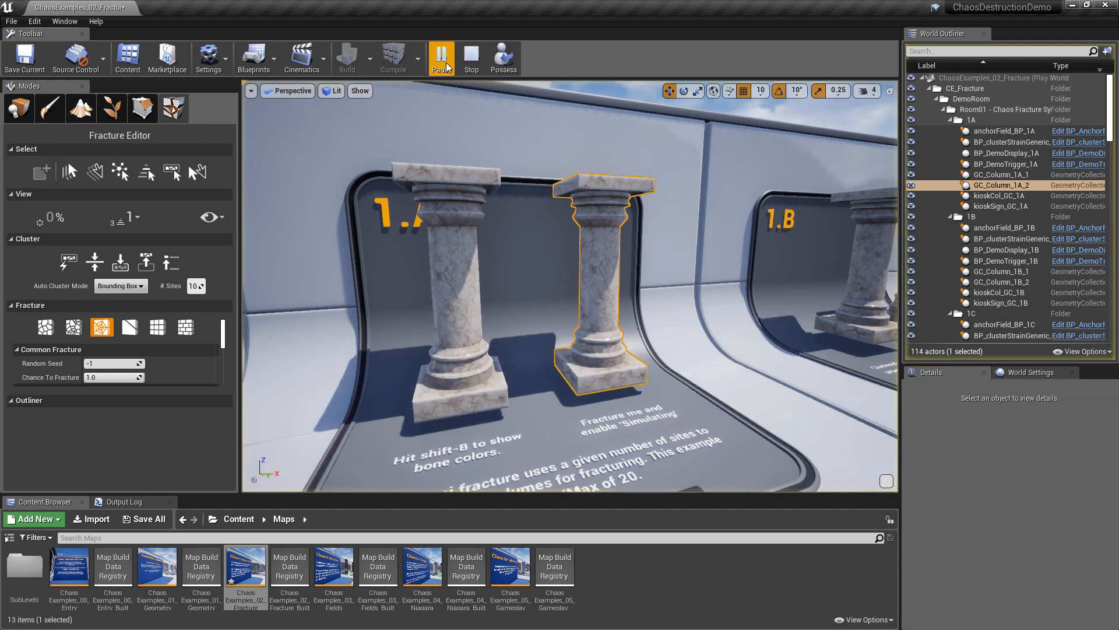
pyautogui.click(470, 61)
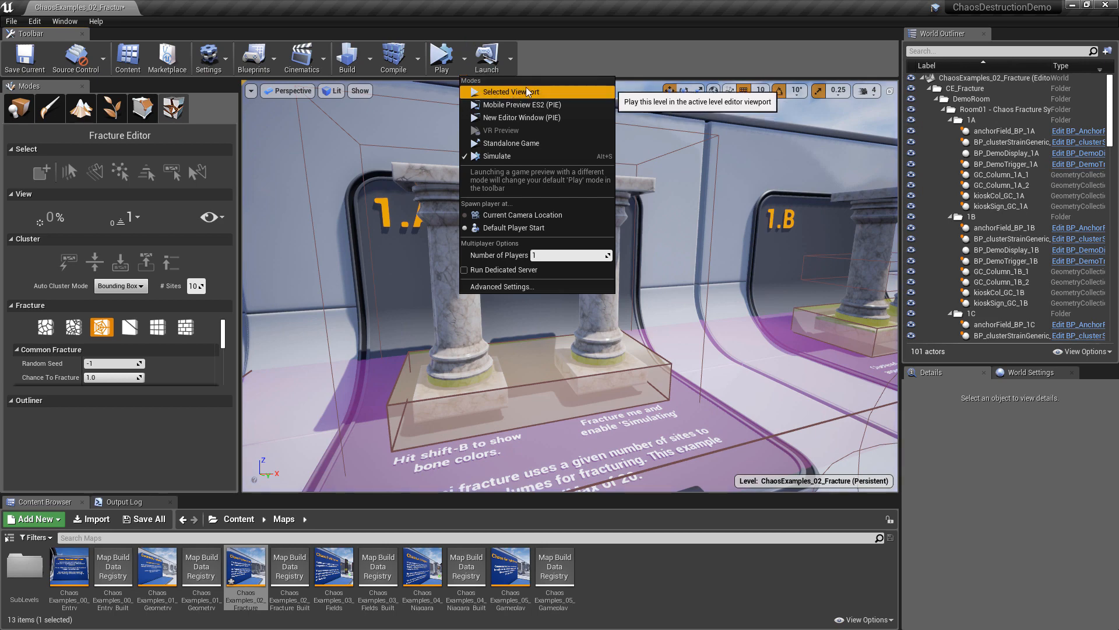
pyautogui.click(528, 93)
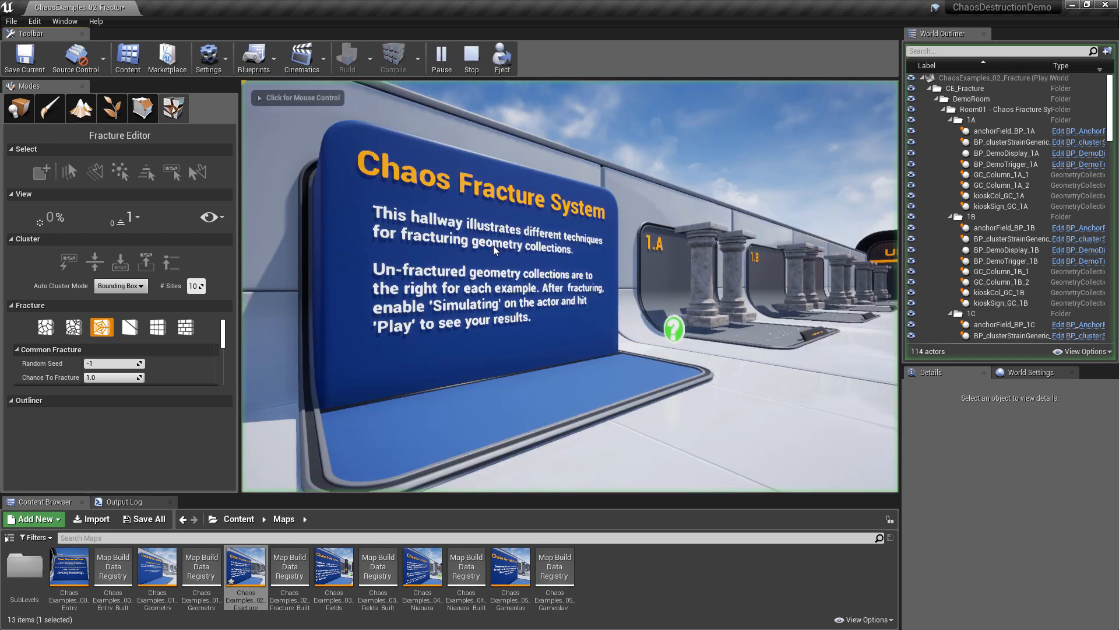
# Walk to display 1.A, set off the destruction of both columns, and examine the rubble from several sides
pyautogui.click(493, 246)
pyautogui.press('w')
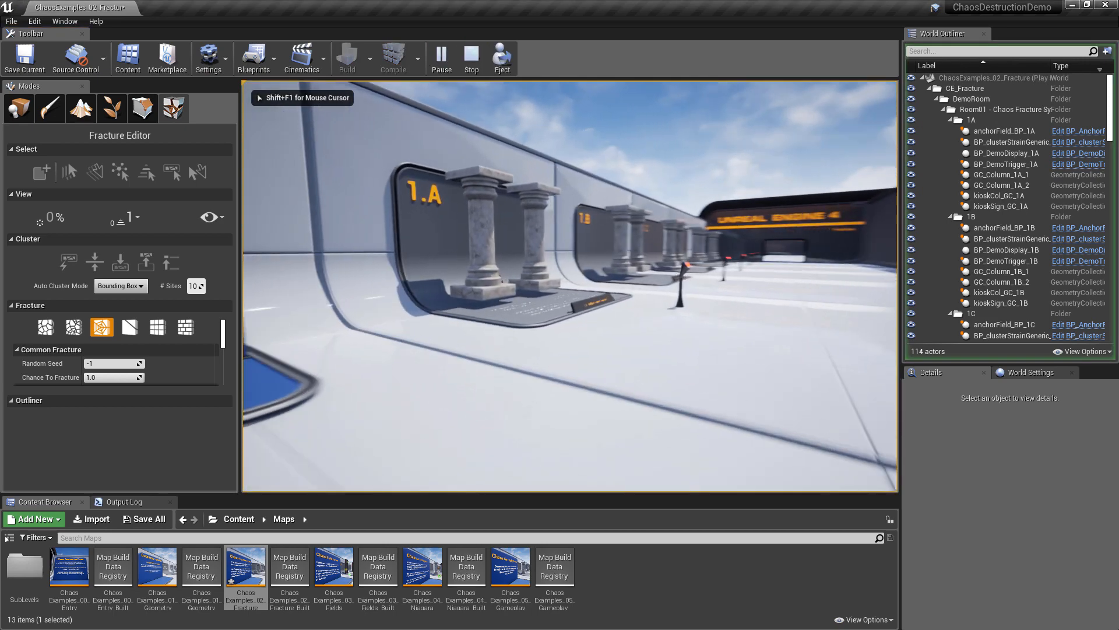
pyautogui.press('w')
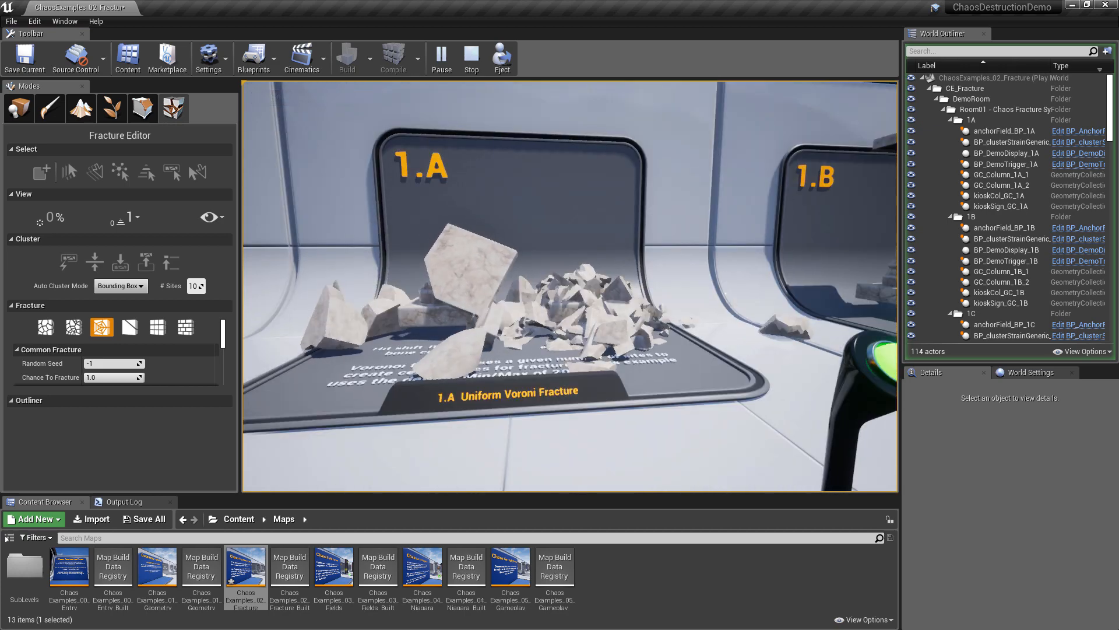
pyautogui.press('w')
pyautogui.press('w')
pyautogui.press('w')
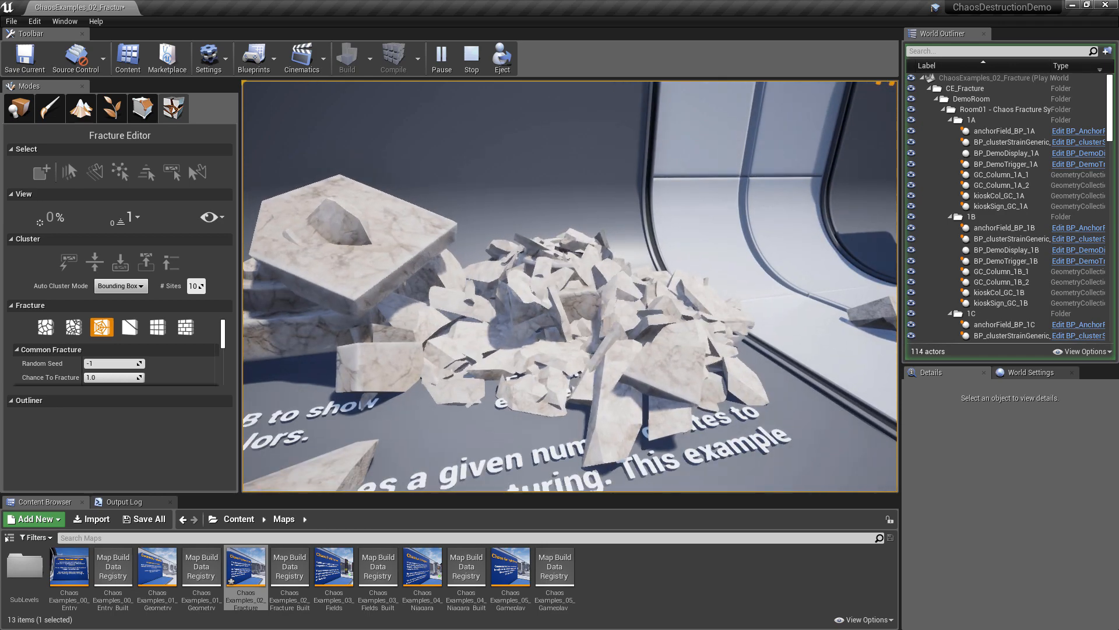
pyautogui.press('a')
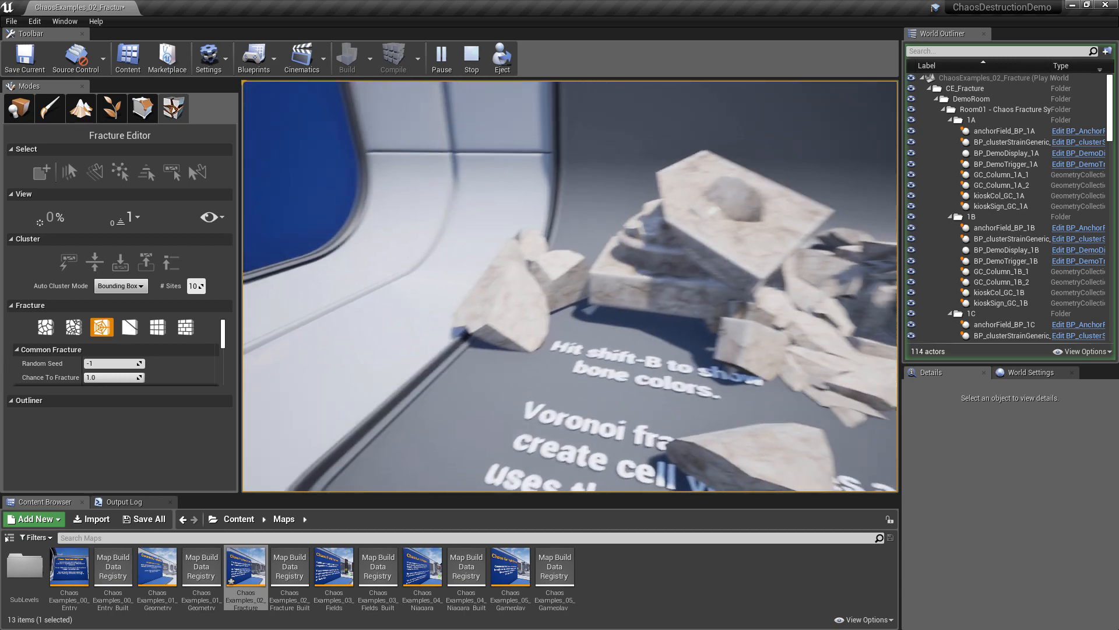
pyautogui.hotkey('shift', 'F1')
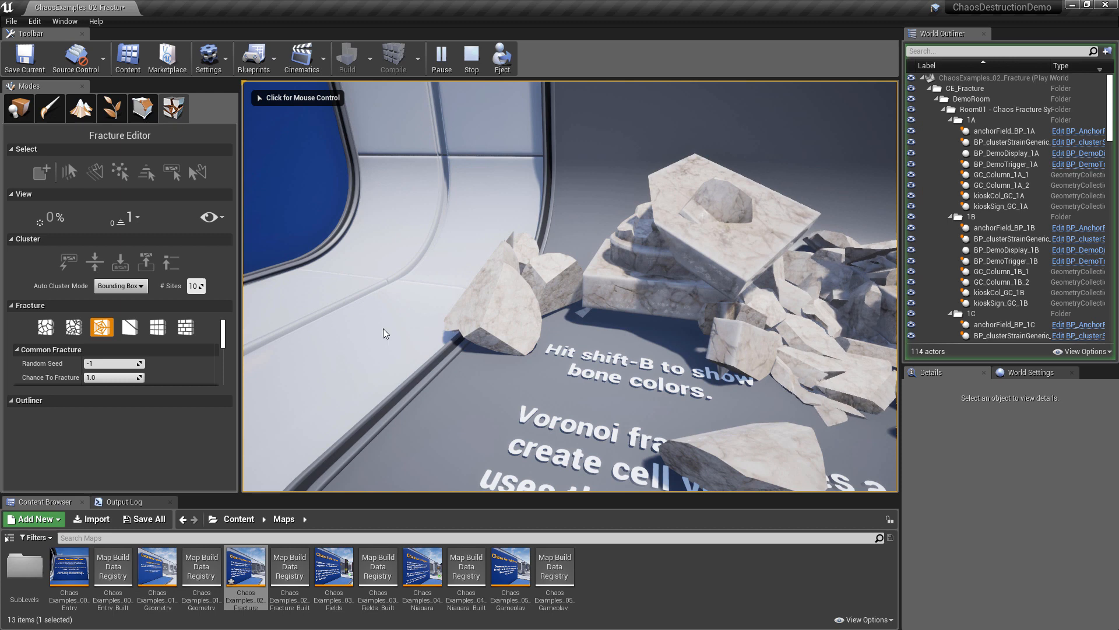
pyautogui.click(110, 327)
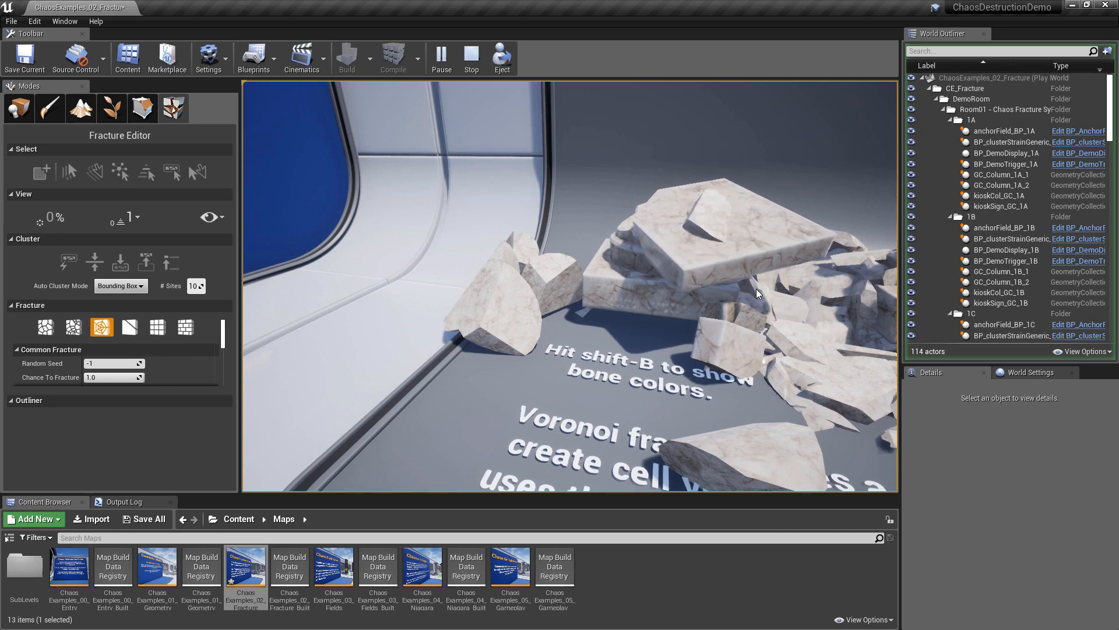
# Walk to display 1.B, set off its column's destruction, examine the clustered Voronoi pieces, and end the play session
pyautogui.click(758, 293)
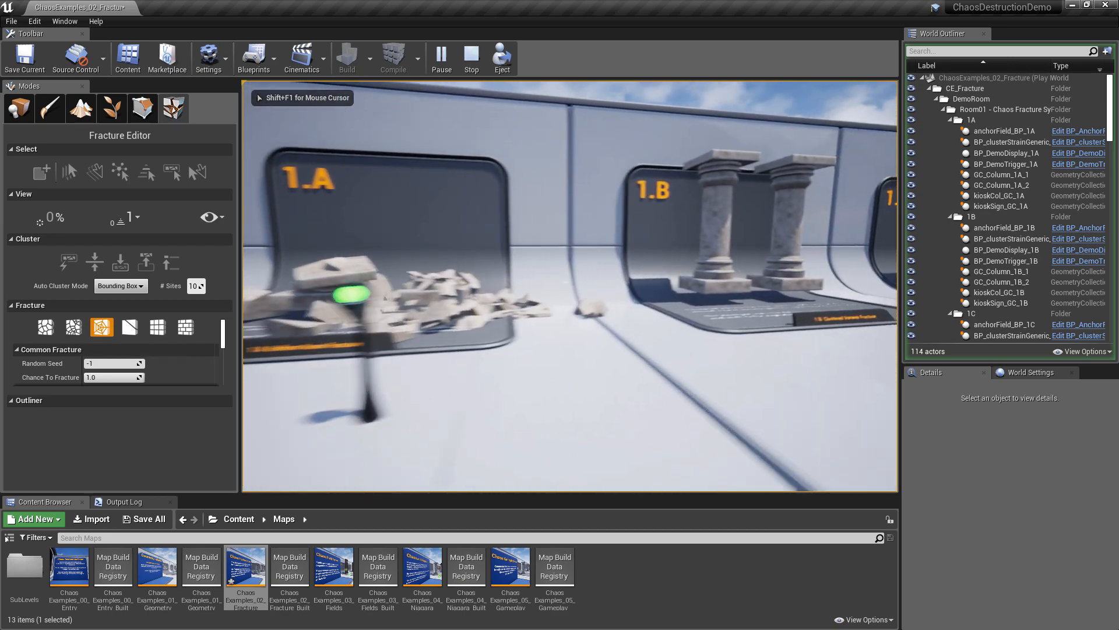
pyautogui.press('w')
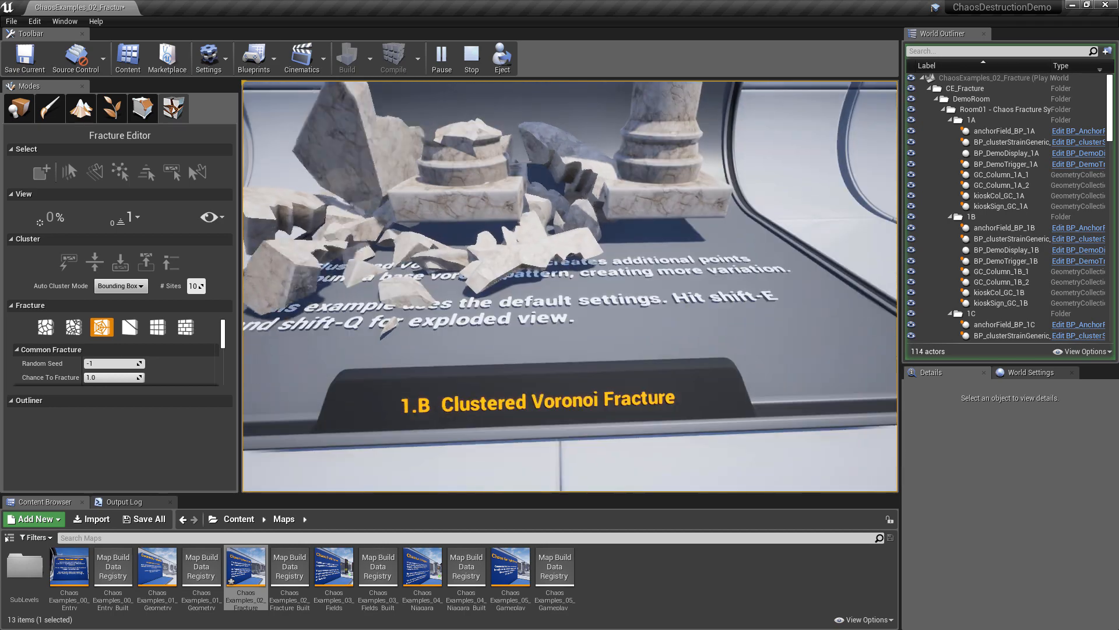
pyautogui.press('a')
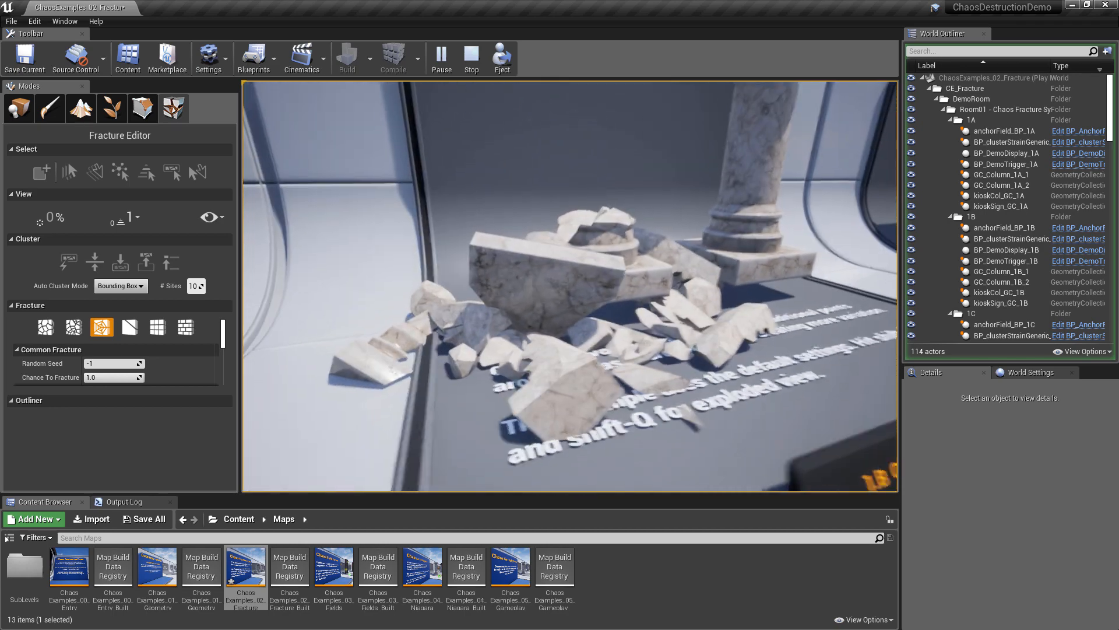
pyautogui.press('d')
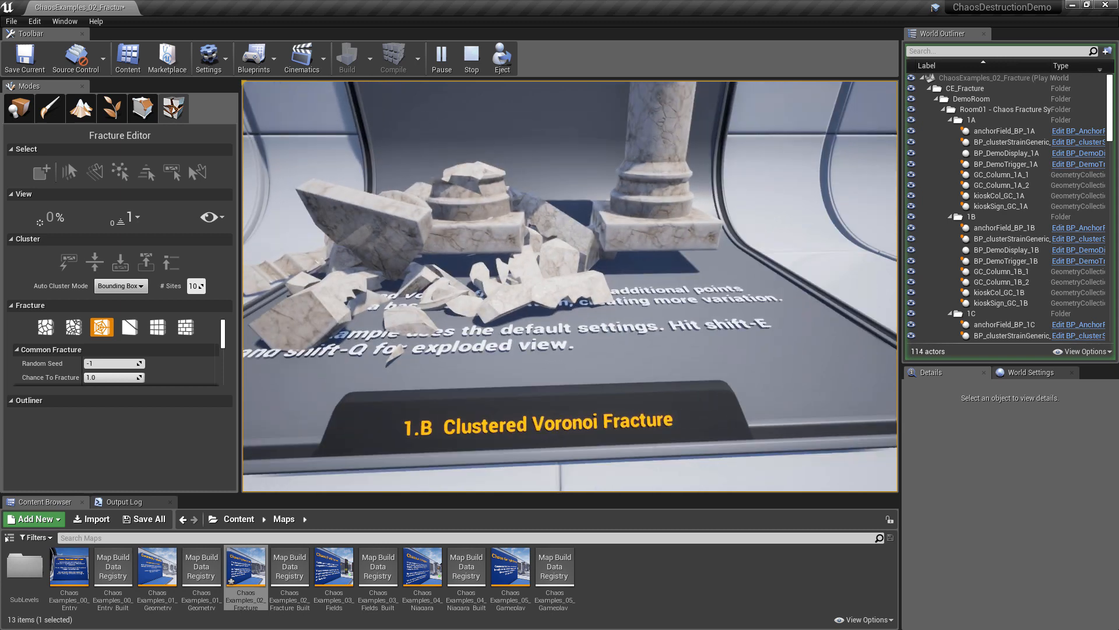
pyautogui.press('a')
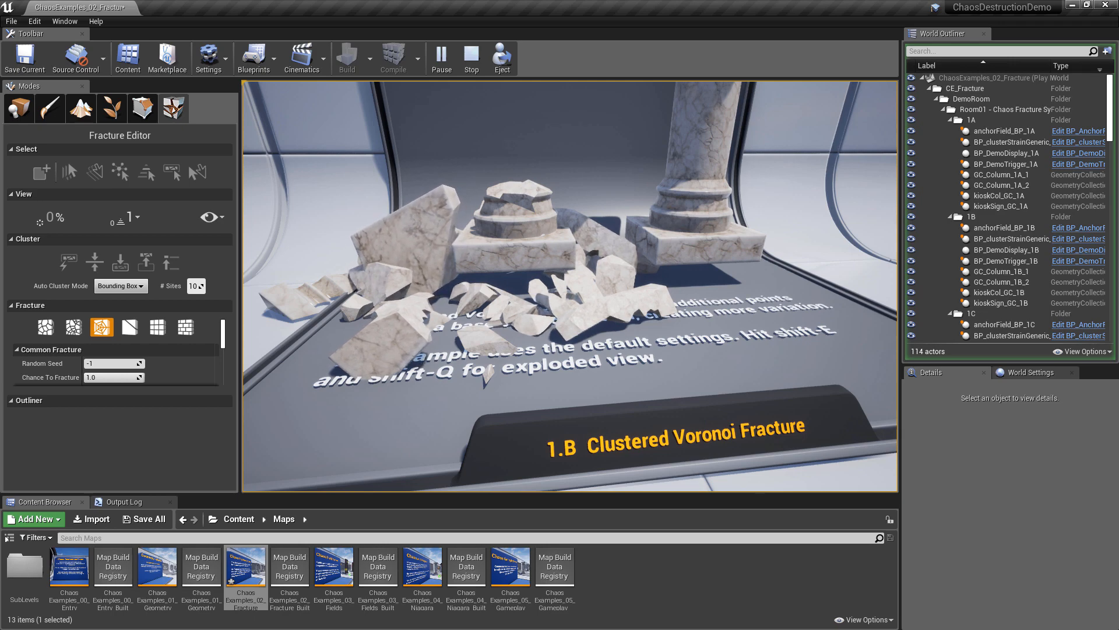
pyautogui.press('Escape')
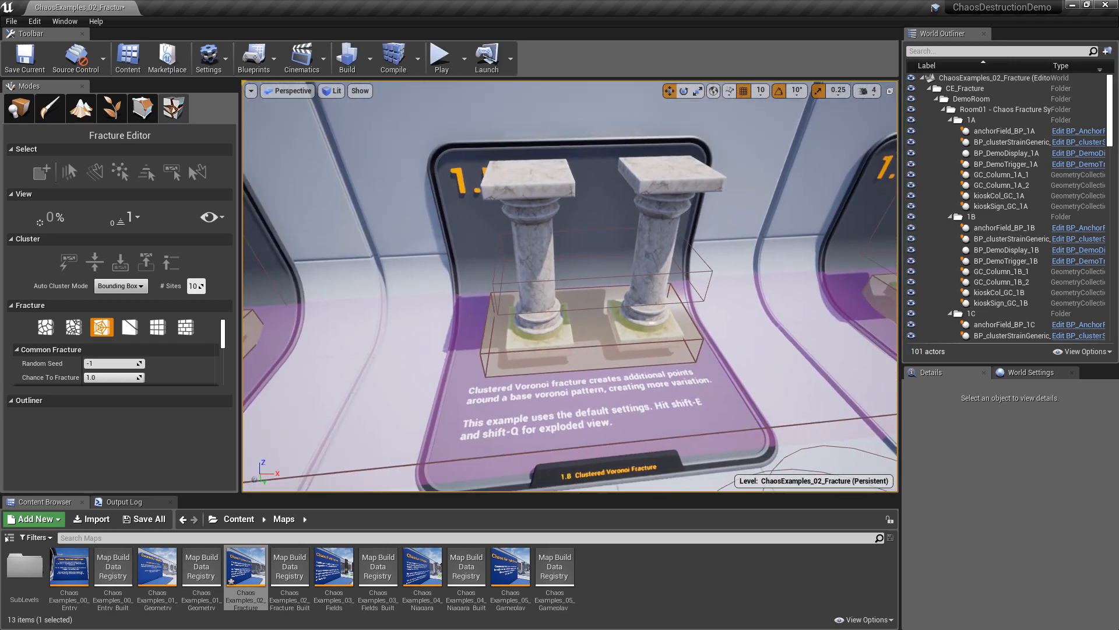
# Select GC_Column_1B_1 at display 1.B and set its exploded view amount to 100%
pyautogui.moveTo(570, 285); pyautogui.dragTo(574, 308, button='right')
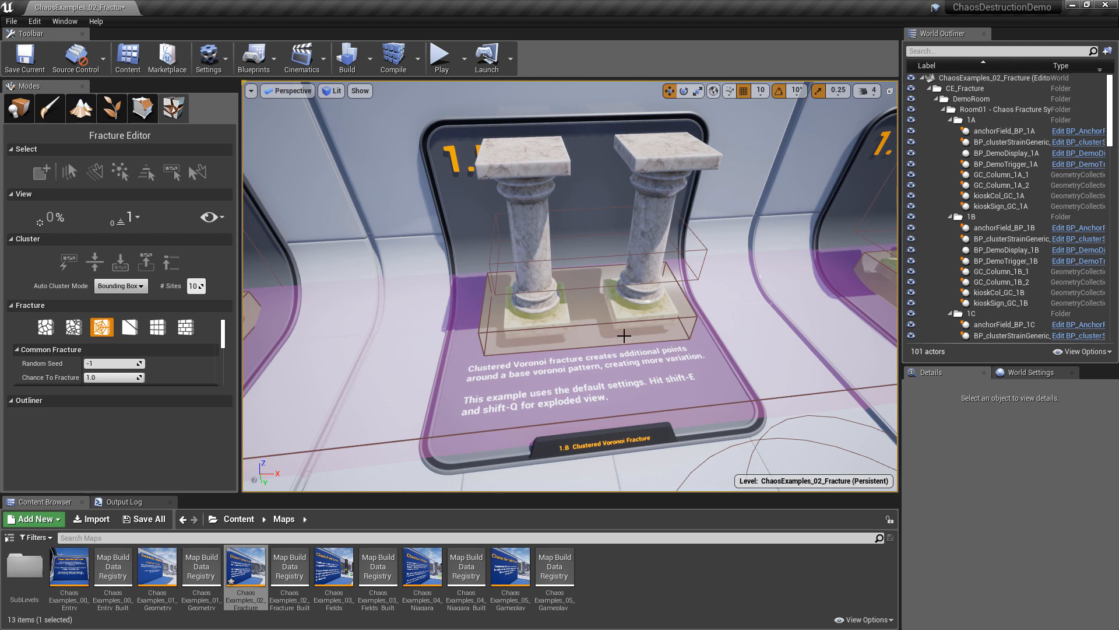
pyautogui.moveTo(646, 366); pyautogui.dragTo(620, 377, button='right')
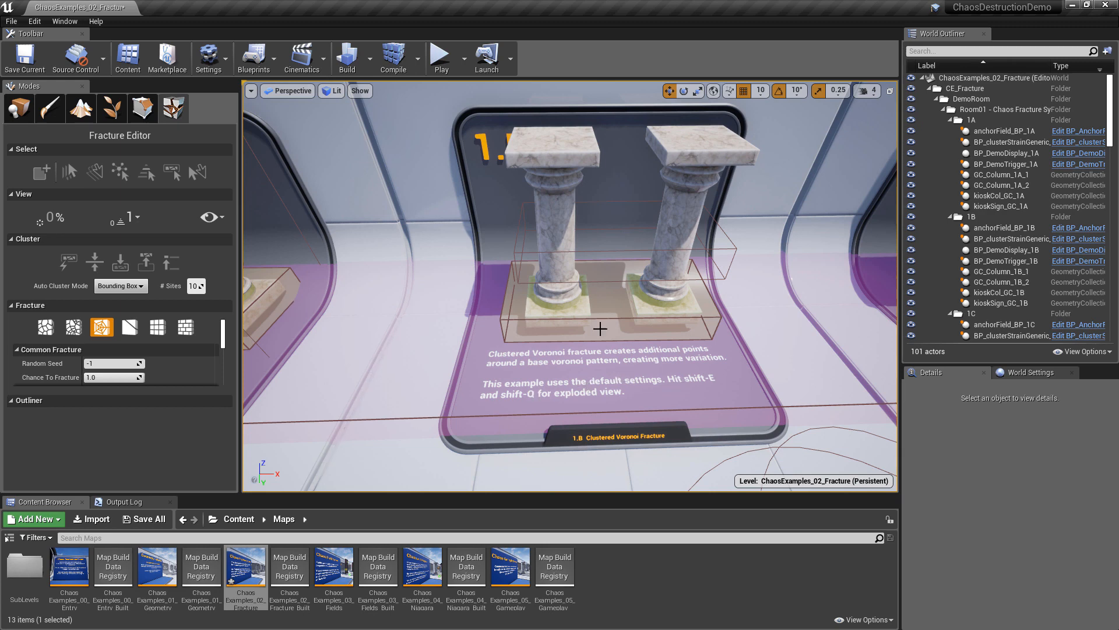
pyautogui.click(567, 171)
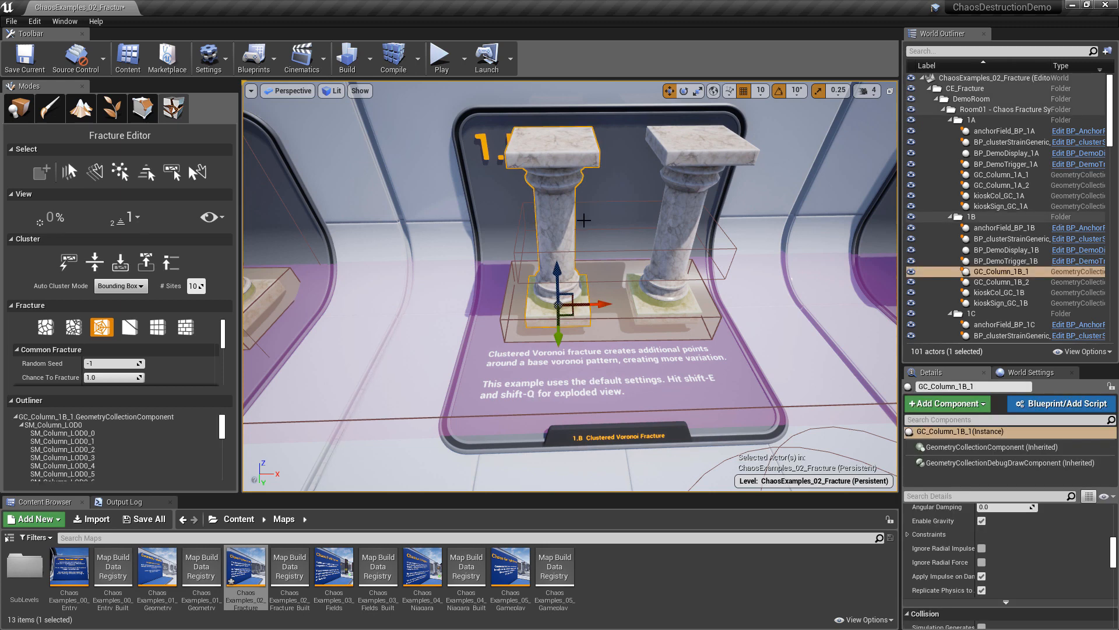
pyautogui.hotkey('shift', 'e')
pyautogui.moveTo(54, 217); pyautogui.dragTo(51, 217)
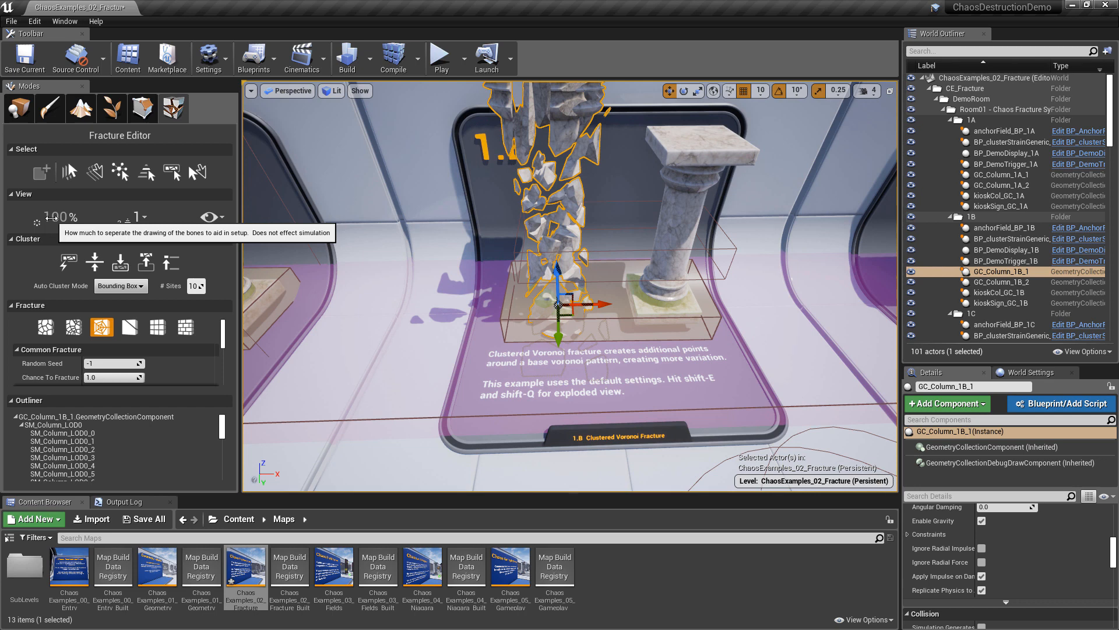
# Collapse GC_Column_1B_1's exploded view to 0% and raise it step by step to 80%
pyautogui.moveTo(57, 217); pyautogui.dragTo(57, 217)
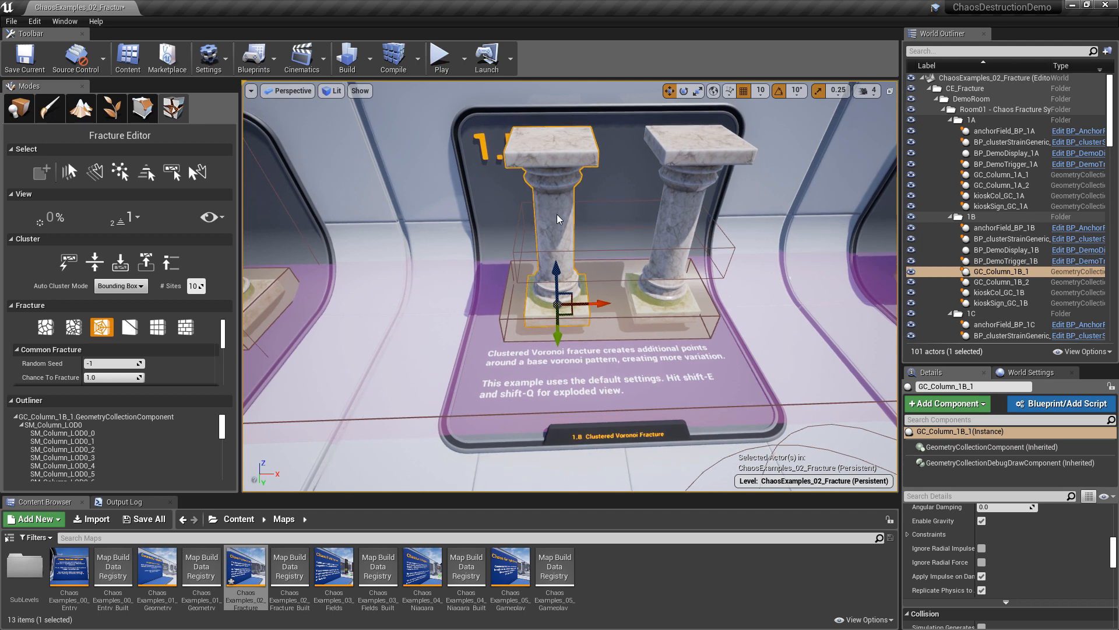
pyautogui.hotkey('shift', 'e')
pyautogui.hotkey('shift', 'e')
pyautogui.hotkey('shift', 'e')
pyautogui.hotkey('shift', 'e')
pyautogui.hotkey('shift', 'e')
pyautogui.hotkey('shift', 'e')
pyautogui.hotkey('shift', 'e')
pyautogui.hotkey('shift', 'e')
# Cycle GC_Column_1B_1's view level between Root, 1 and All, return to Root, and look through its bone list
pyautogui.hotkey('shift', 'w')
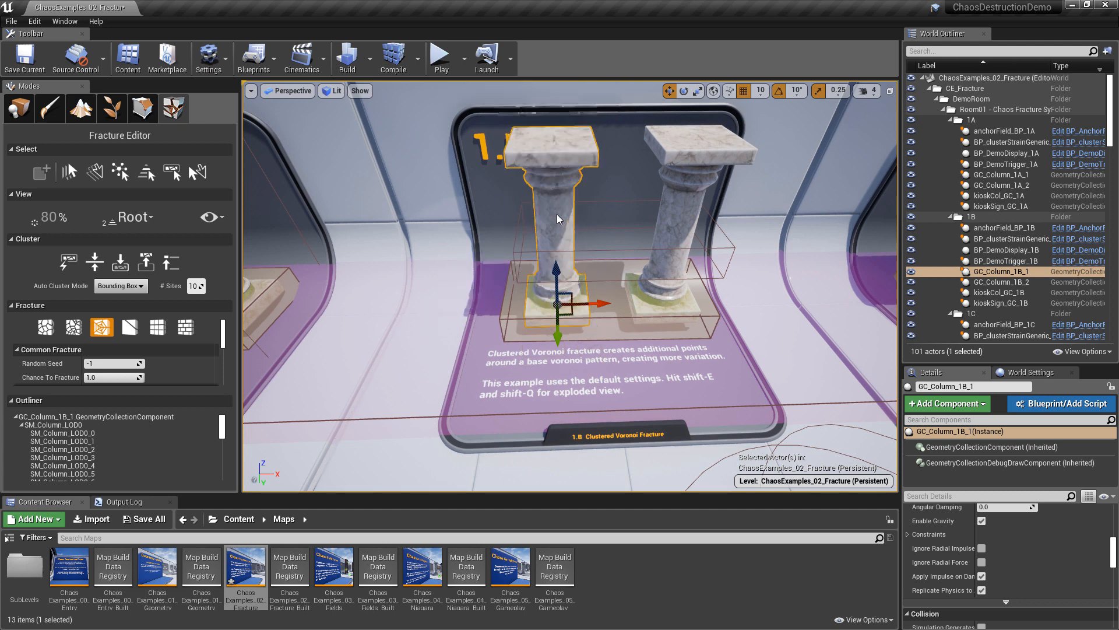
pyautogui.hotkey('shift', 'w')
pyautogui.hotkey('shift', 's')
pyautogui.hotkey('shift', 'w')
pyautogui.hotkey('shift', 's')
pyautogui.hotkey('shift', 'w')
pyautogui.hotkey('shift', 's')
pyautogui.hotkey('shift', 'w')
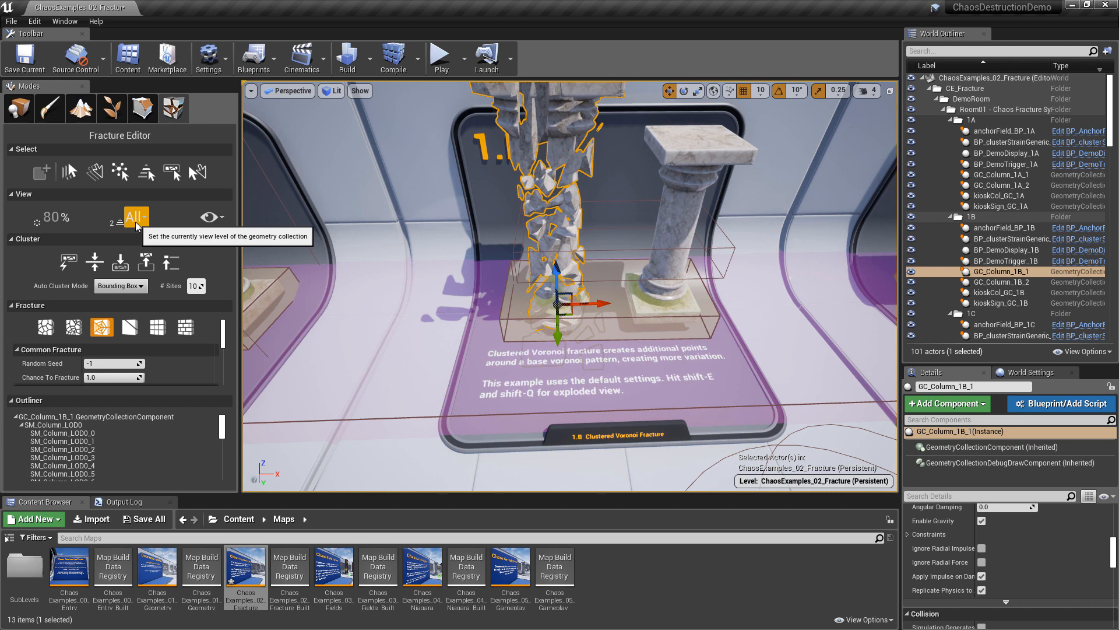
pyautogui.hotkey('shift', 's')
pyautogui.hotkey('shift', 'w')
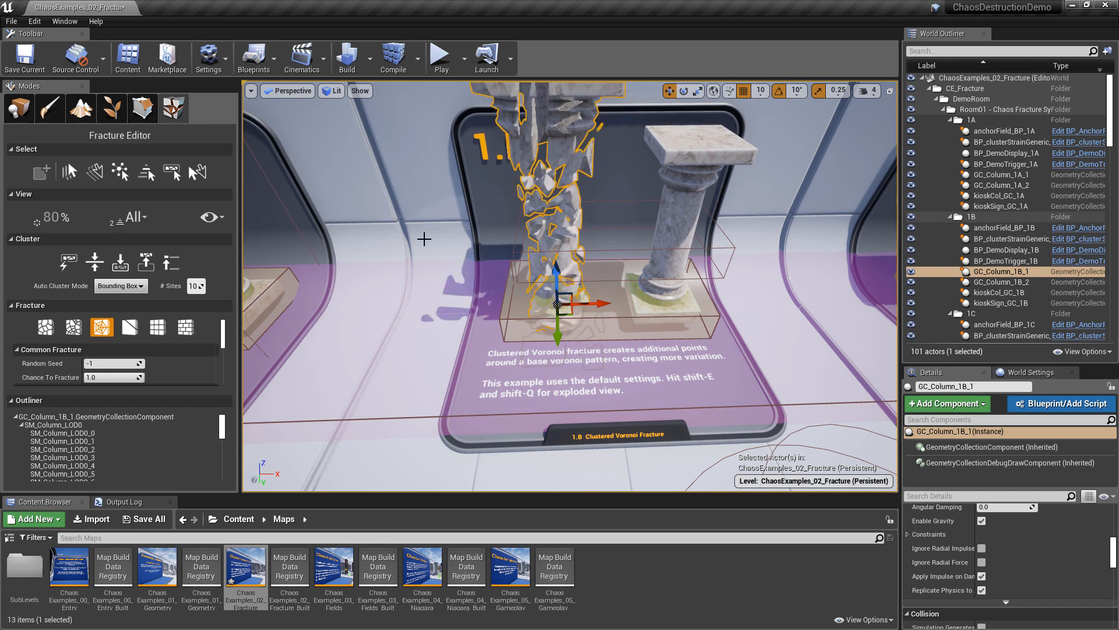
pyautogui.hotkey('shift', 'w')
pyautogui.hotkey('shift', 's')
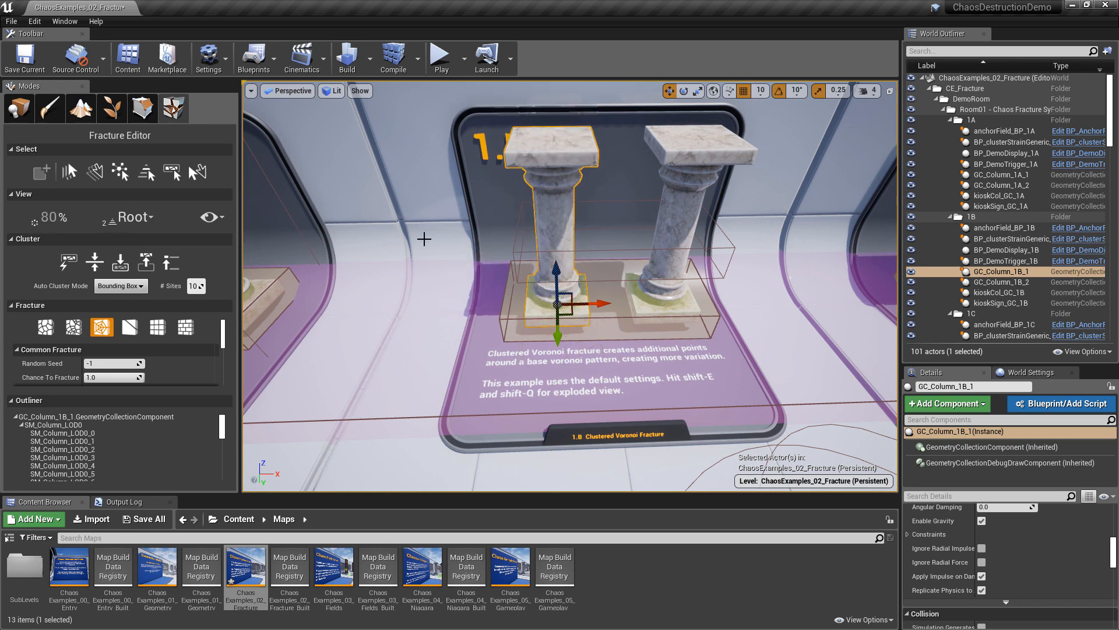
pyautogui.hotkey('shift', 'w')
pyautogui.hotkey('shift', 's')
pyautogui.scroll(-5, 74, 463)
pyautogui.scroll(5, 74, 464)
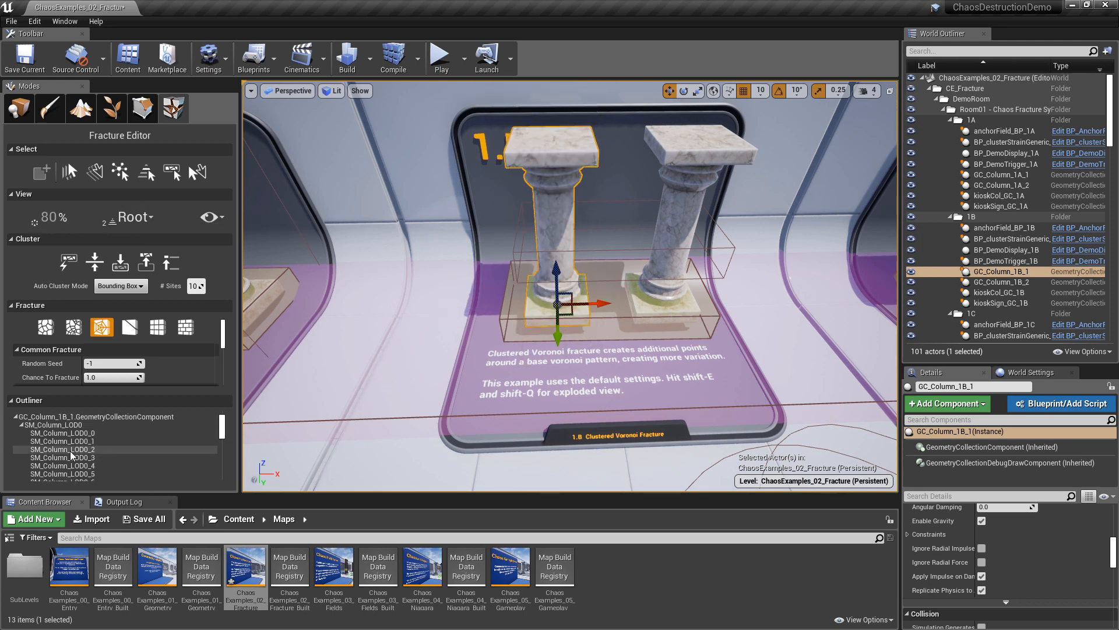
# Select the single SM_Column_LOD0 bone of GC_Column_1B_2 and fracture it with the clustered Voronoi method at its current settings
pyautogui.click(663, 212)
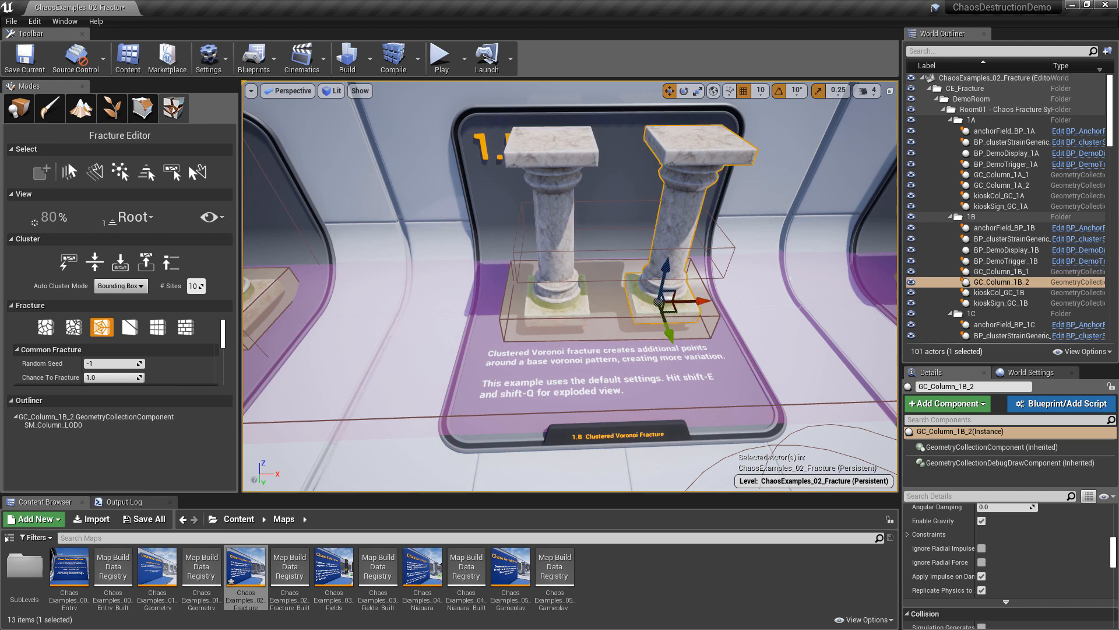
pyautogui.click(655, 224)
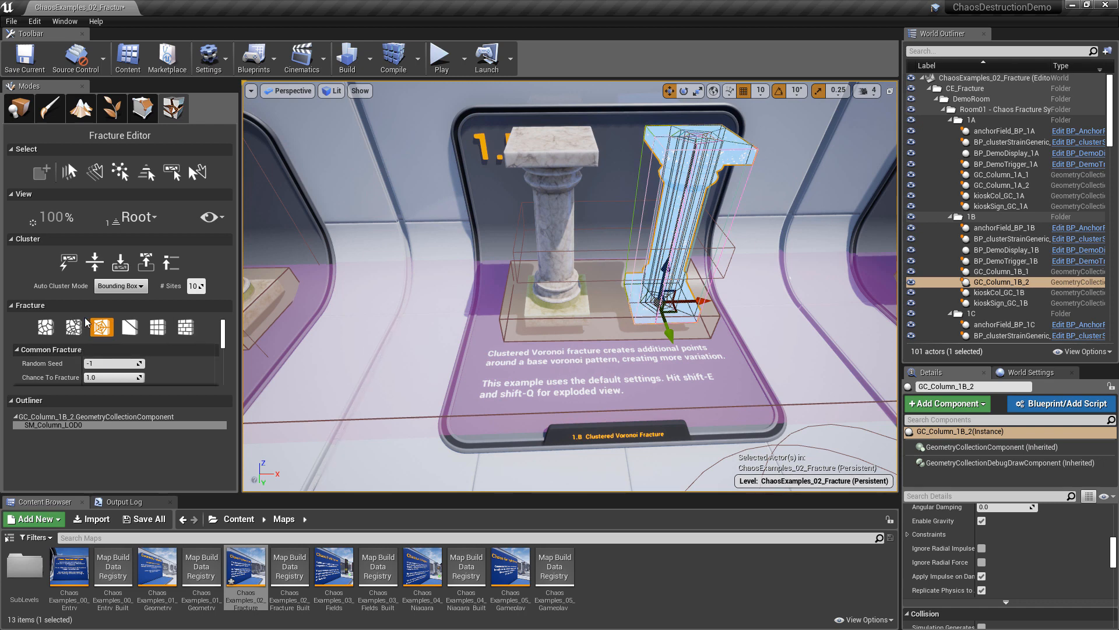
pyautogui.click(74, 328)
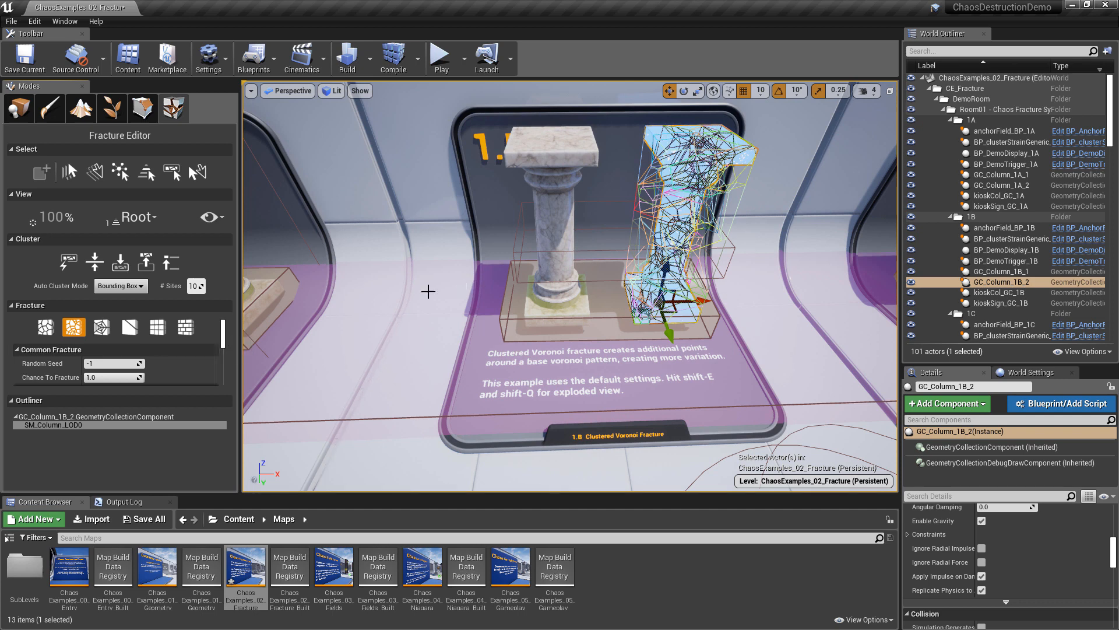
pyautogui.scroll(-3, 229, 358)
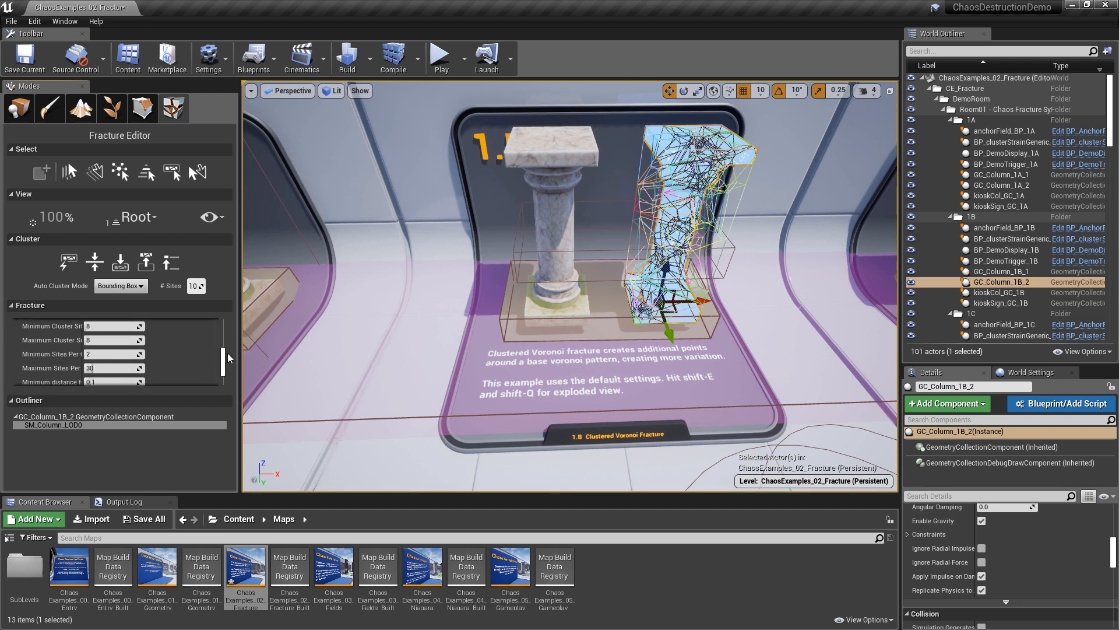
pyautogui.scroll(-2, 229, 358)
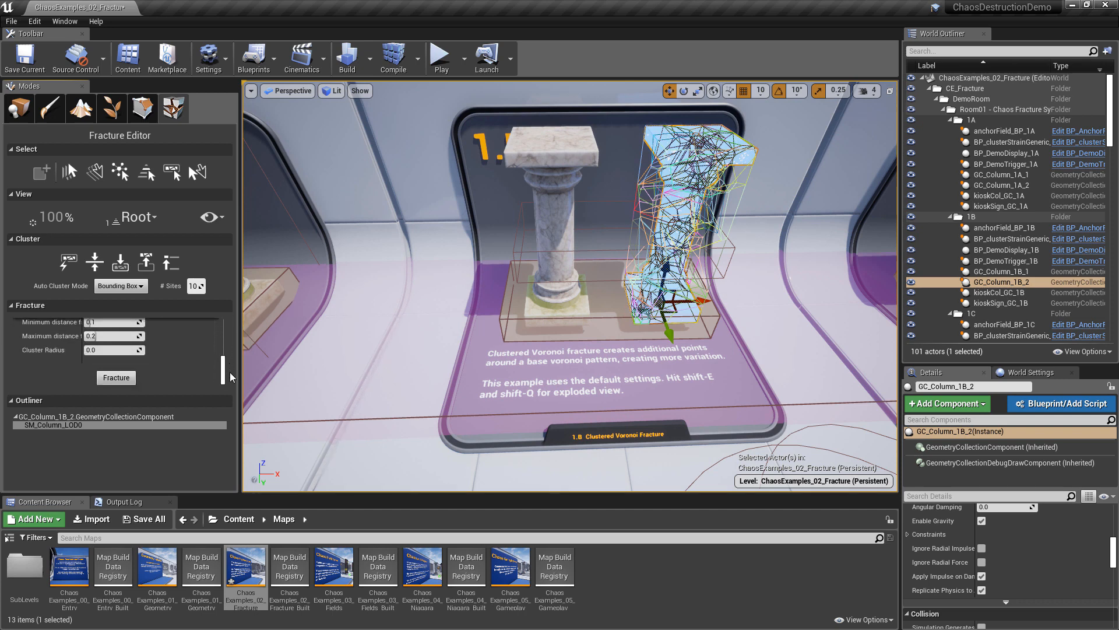
pyautogui.click(128, 380)
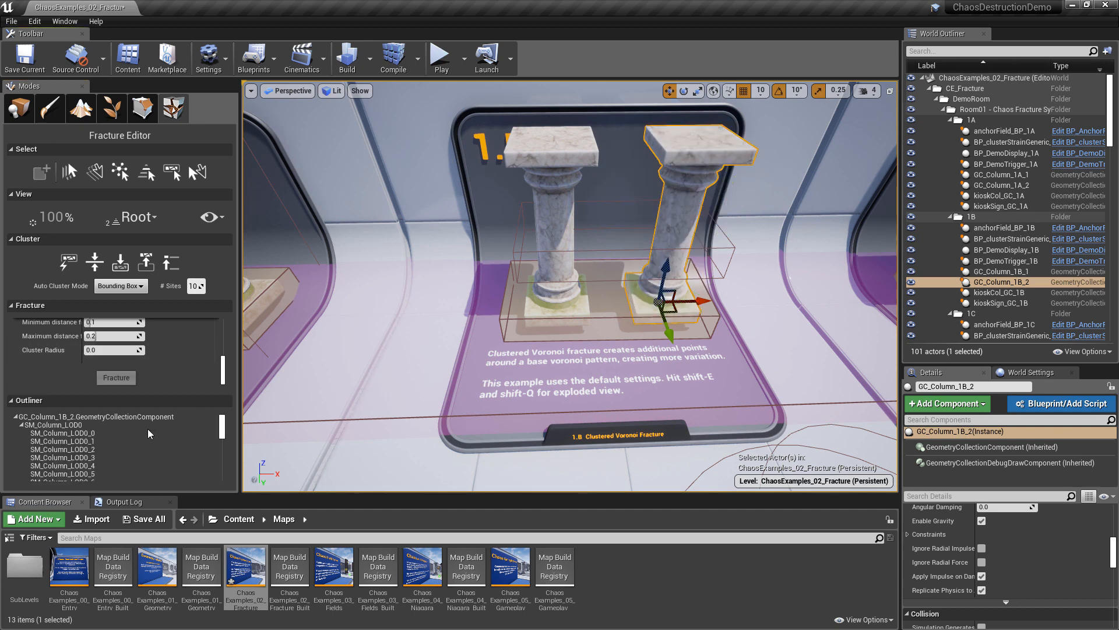
# Look through GC_Column_1B_2's bone list and pick individual pieces on its capital and shaft to examine their shapes and sizes
pyautogui.scroll(-3, 134, 459)
pyautogui.scroll(3, 138, 463)
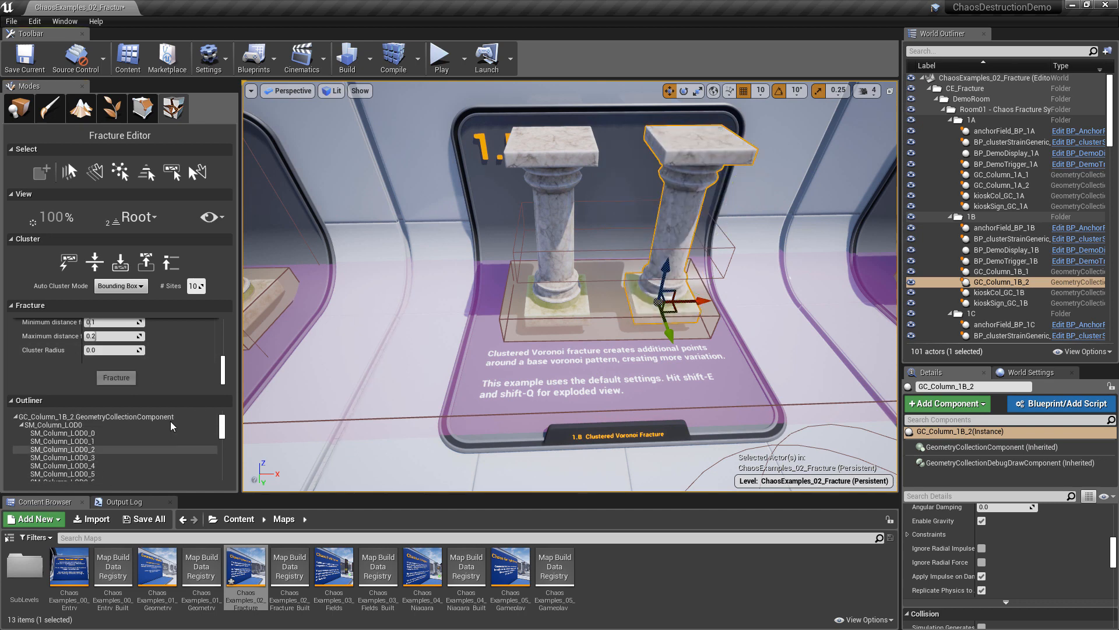
pyautogui.click(674, 144)
pyautogui.click(726, 135)
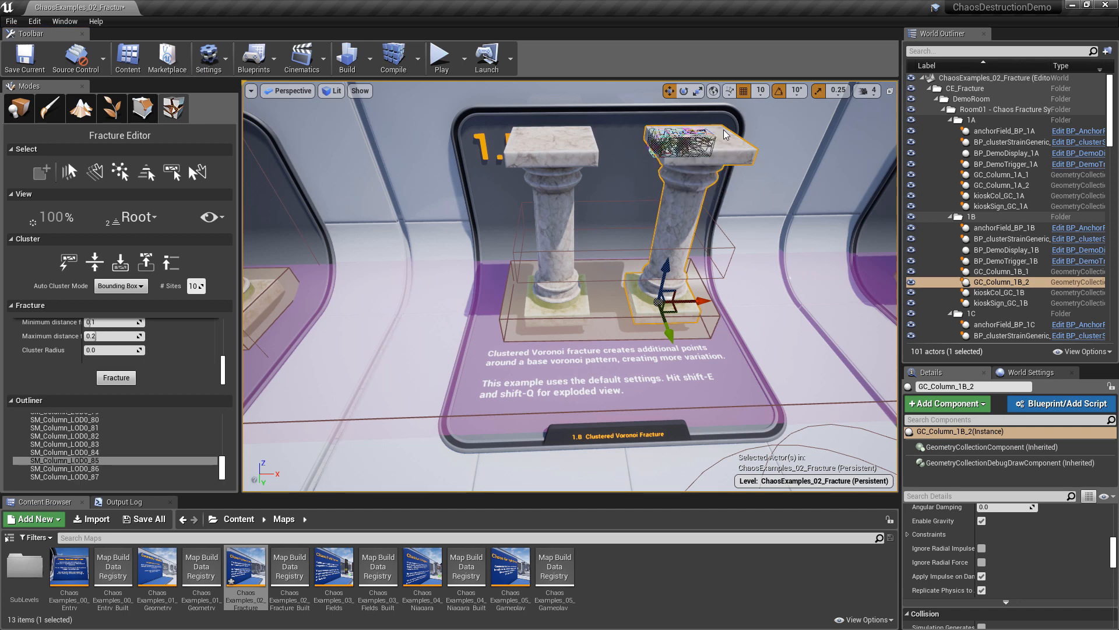
pyautogui.click(724, 135)
pyautogui.click(725, 155)
pyautogui.click(690, 194)
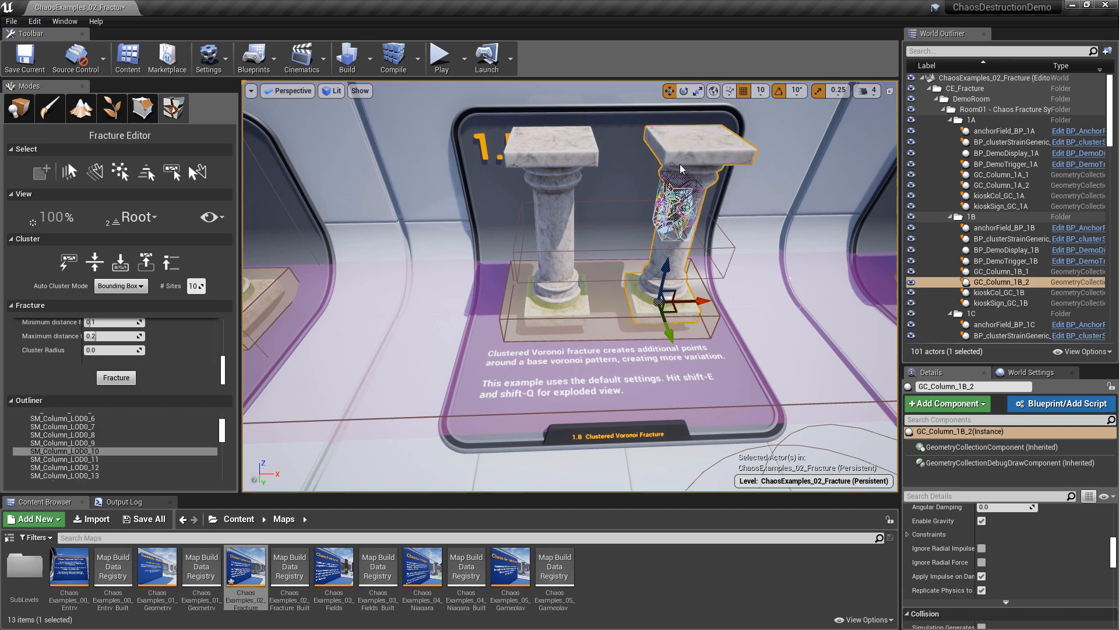
pyautogui.click(689, 163)
pyautogui.moveTo(716, 163); pyautogui.dragTo(717, 151, button='right')
pyautogui.click(698, 192)
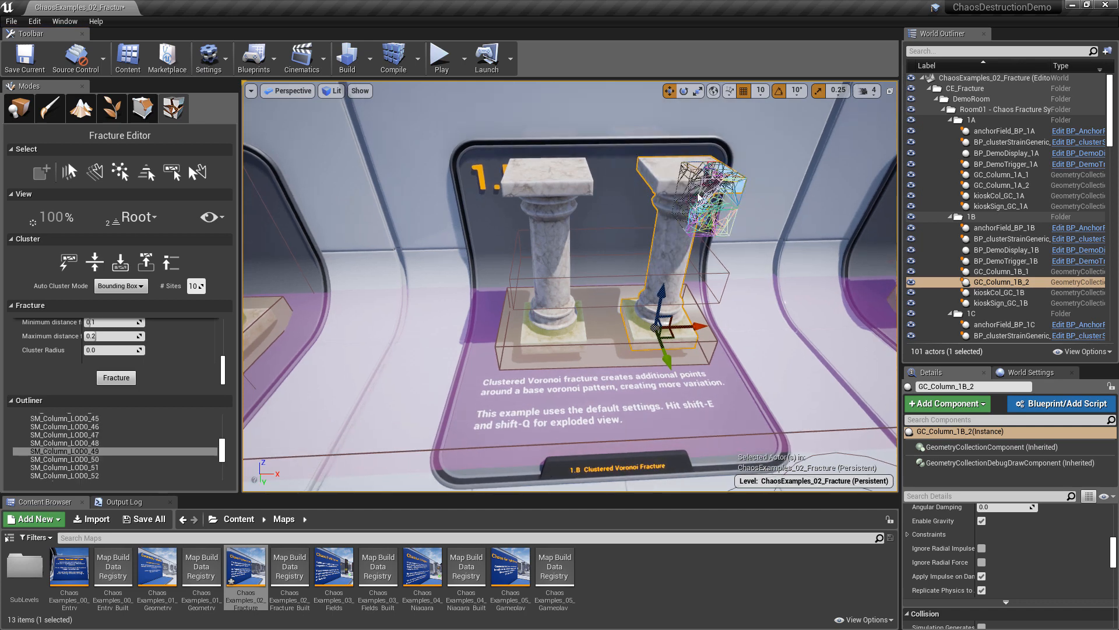
pyautogui.click(674, 265)
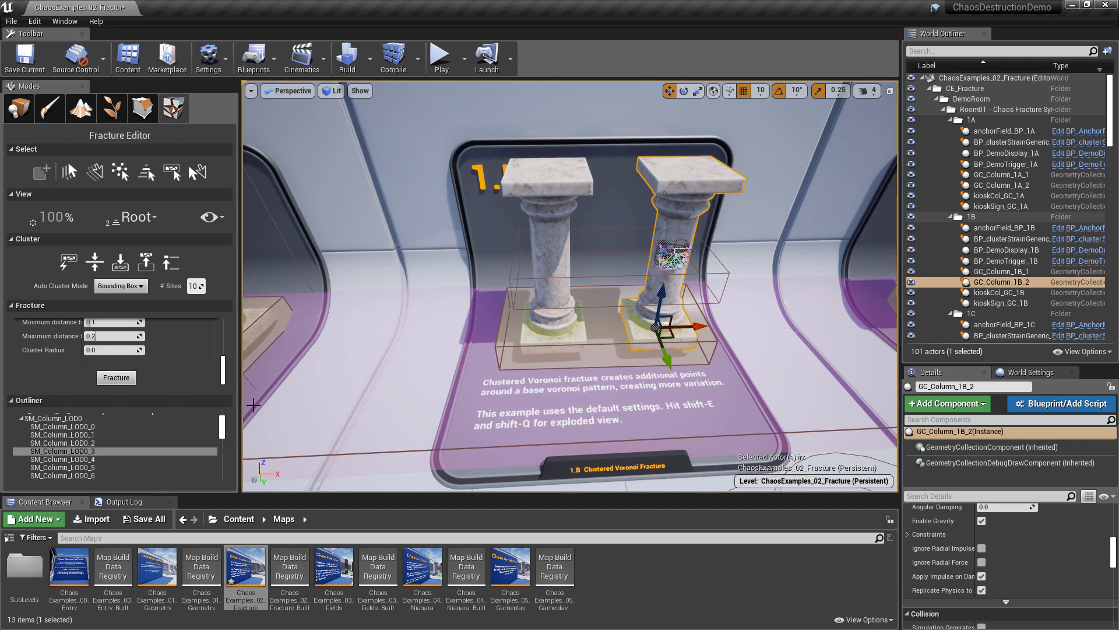
# Highlight bones SM_Column_LOD0_2 to SM_Column_LOD0_4 from the bone list, followed by SM_Column_LOD0_1 and SM_Column_LOD0_0 individually
pyautogui.click(140, 444)
pyautogui.click(138, 458)
pyautogui.keyDown('shift'); pyautogui.click(137, 443); pyautogui.keyUp('shift')
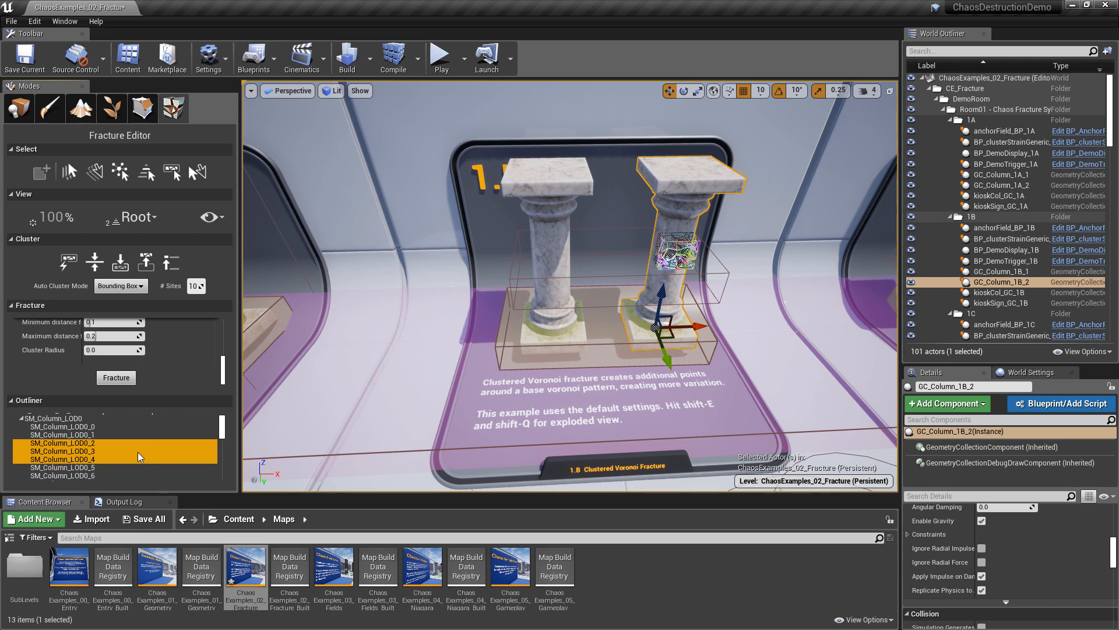
pyautogui.click(129, 452)
pyautogui.click(94, 436)
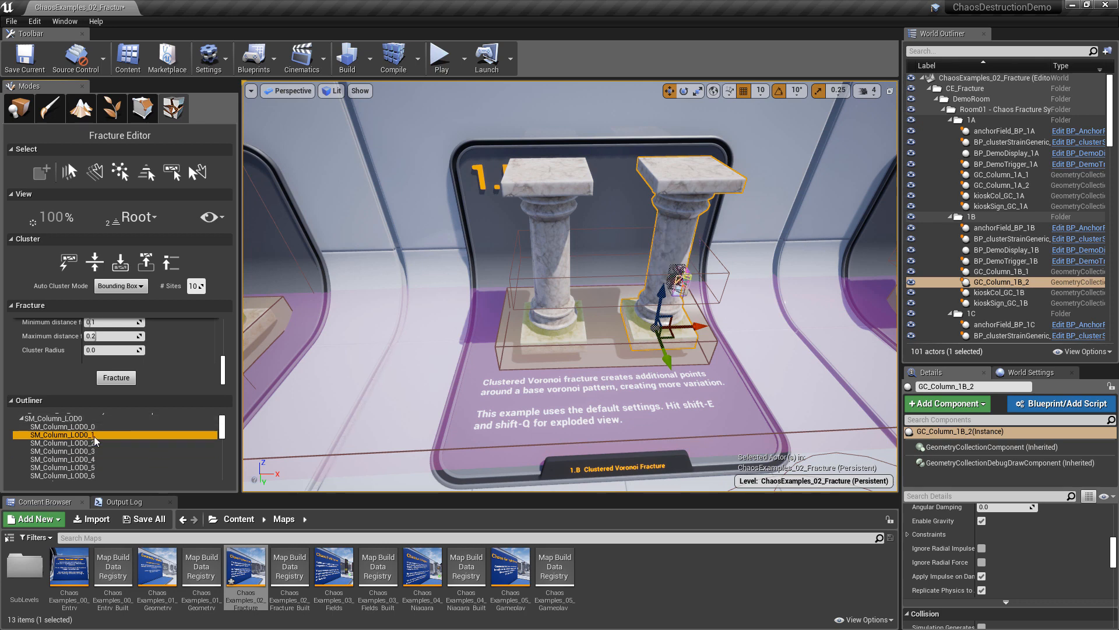
pyautogui.click(100, 428)
# Select bones SM_Column_LOD0_19 to SM_Column_LOD0_22 near the column's base and fracture them again with clustered Voronoi
pyautogui.scroll(-5, 106, 447)
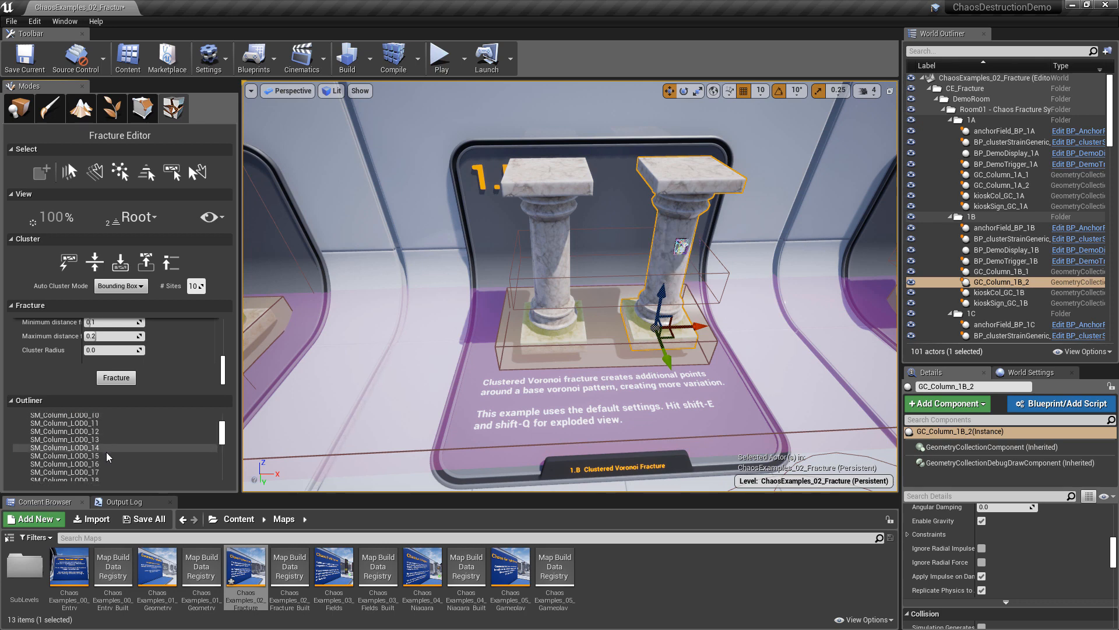
pyautogui.scroll(-3, 107, 457)
pyautogui.click(98, 434)
pyautogui.keyDown('shift'); pyautogui.click(99, 458); pyautogui.keyUp('shift')
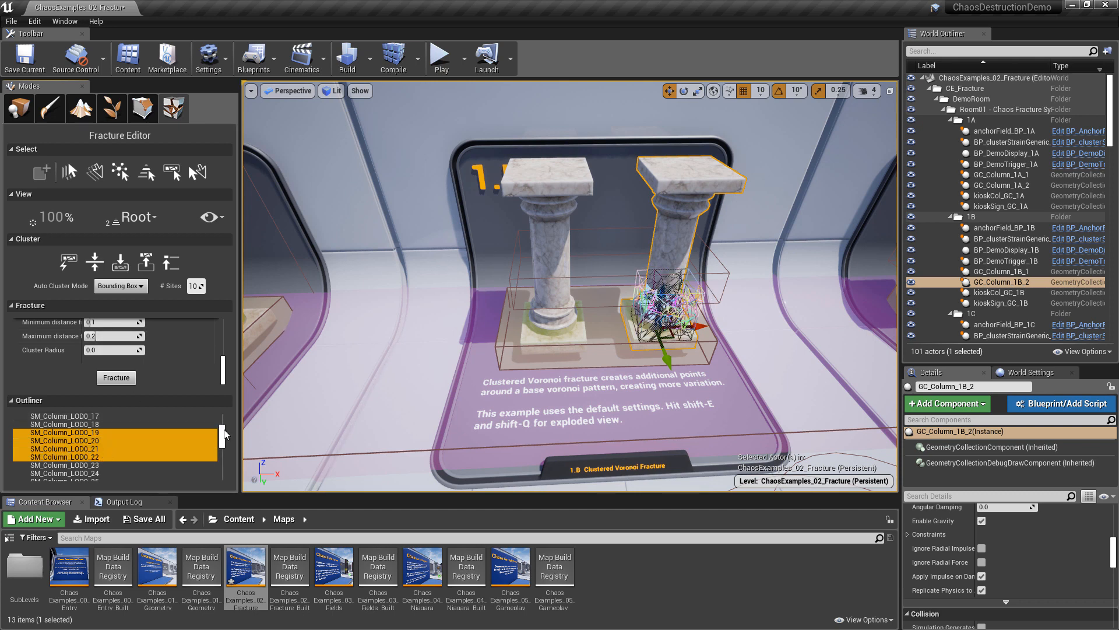
pyautogui.moveTo(225, 435); pyautogui.dragTo(225, 478)
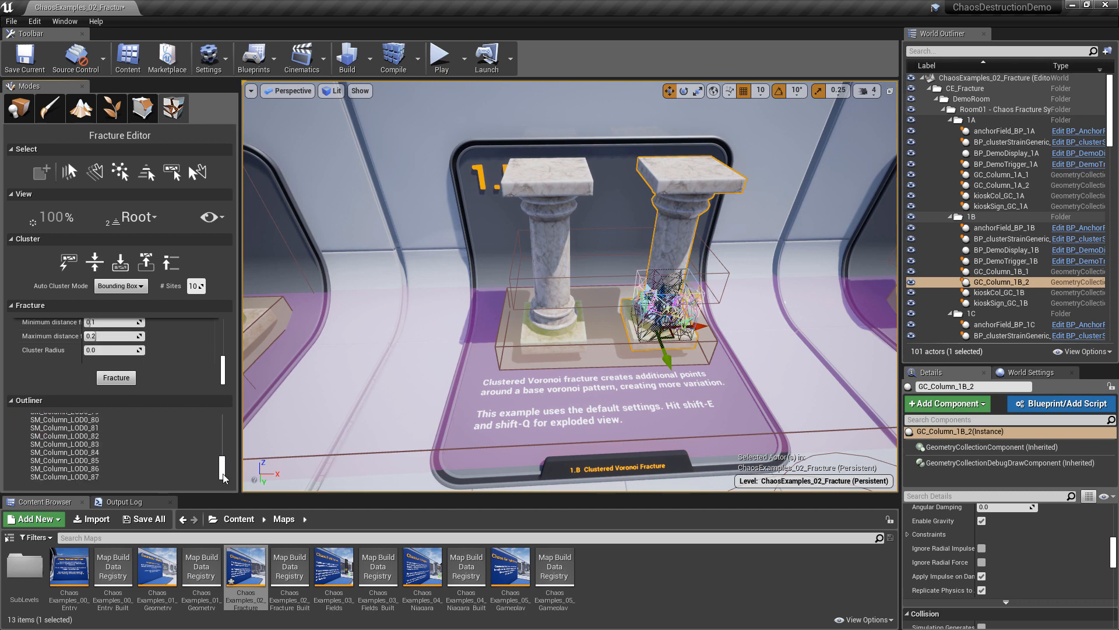
pyautogui.click(132, 380)
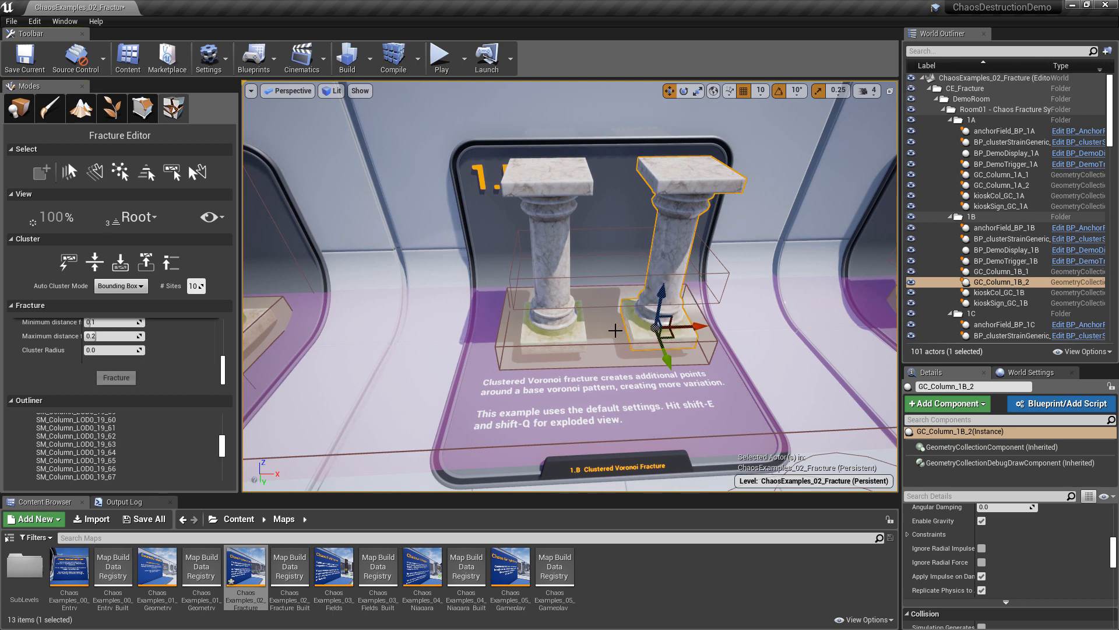
# Turn on bone colors for GC_Column_1B_2 and step through its fracture levels, leaving the view at level 2
pyautogui.hotkey('shift', 'r')
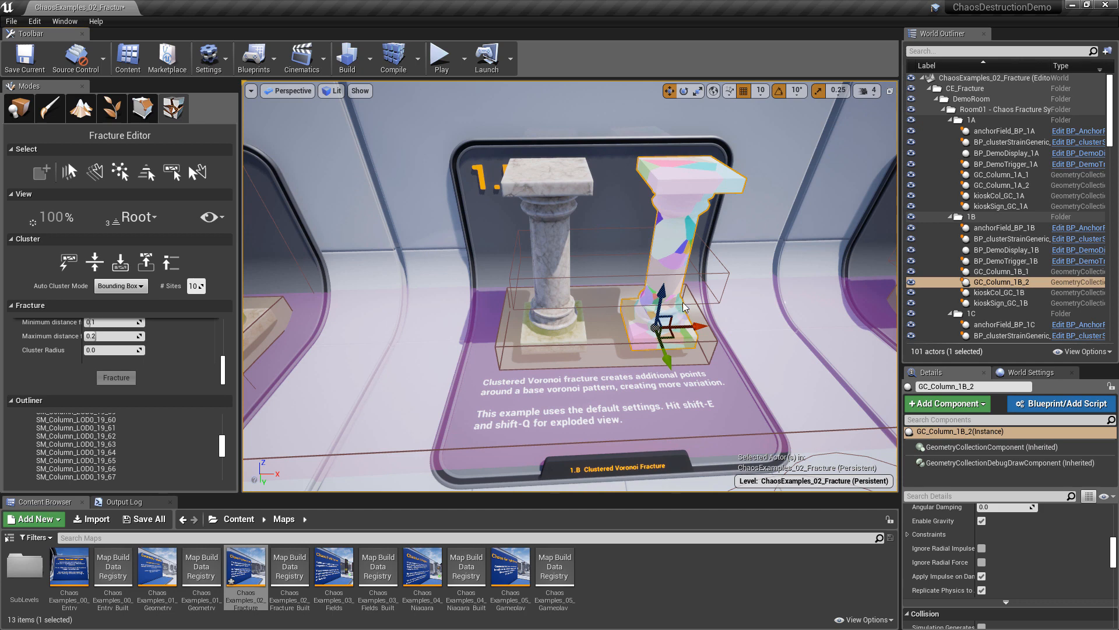
pyautogui.click(151, 269)
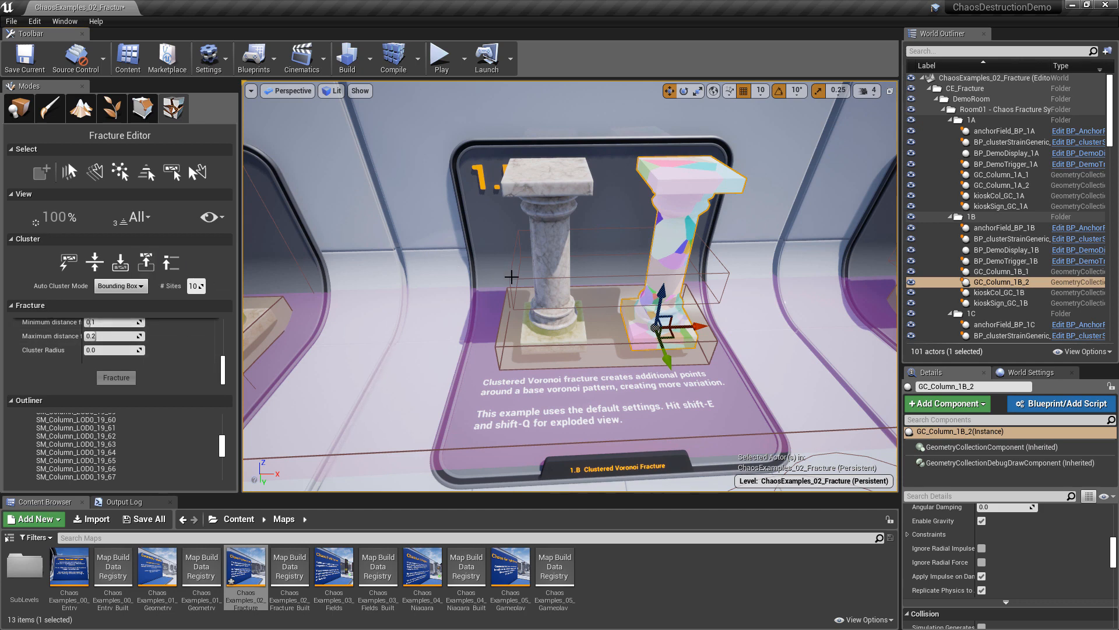
pyautogui.hotkey('shift', 's')
pyautogui.hotkey('shift', 's')
pyautogui.hotkey('shift', 's')
pyautogui.hotkey('shift', 's')
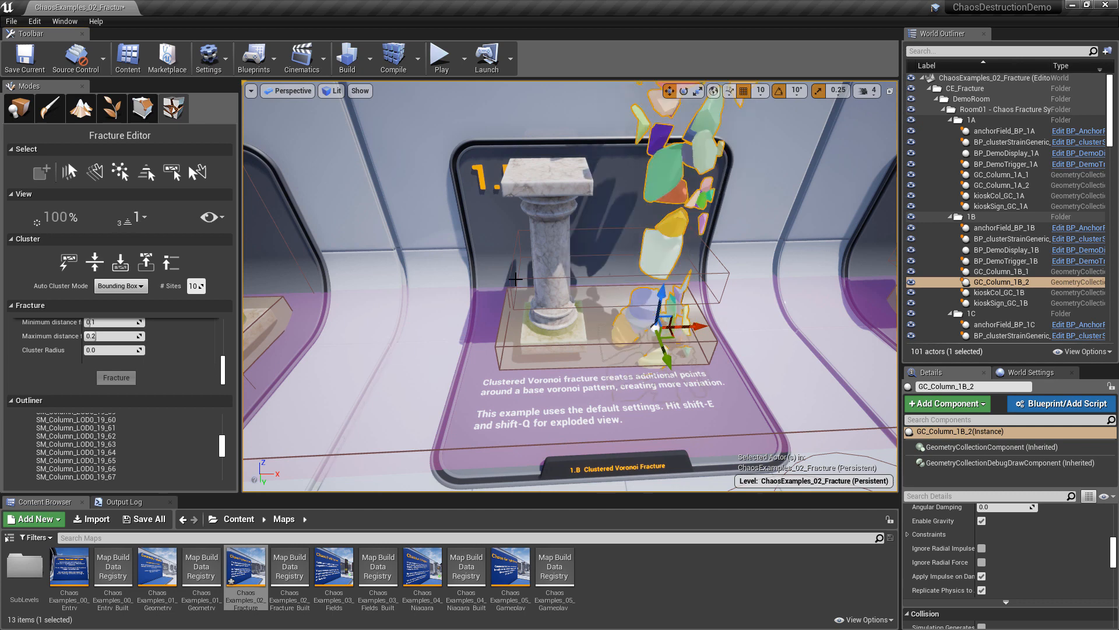
pyautogui.hotkey('shift', 's')
pyautogui.hotkey('shift', 's')
pyautogui.hotkey('shift', 's')
pyautogui.hotkey('shift', 's')
pyautogui.hotkey('shift', 's')
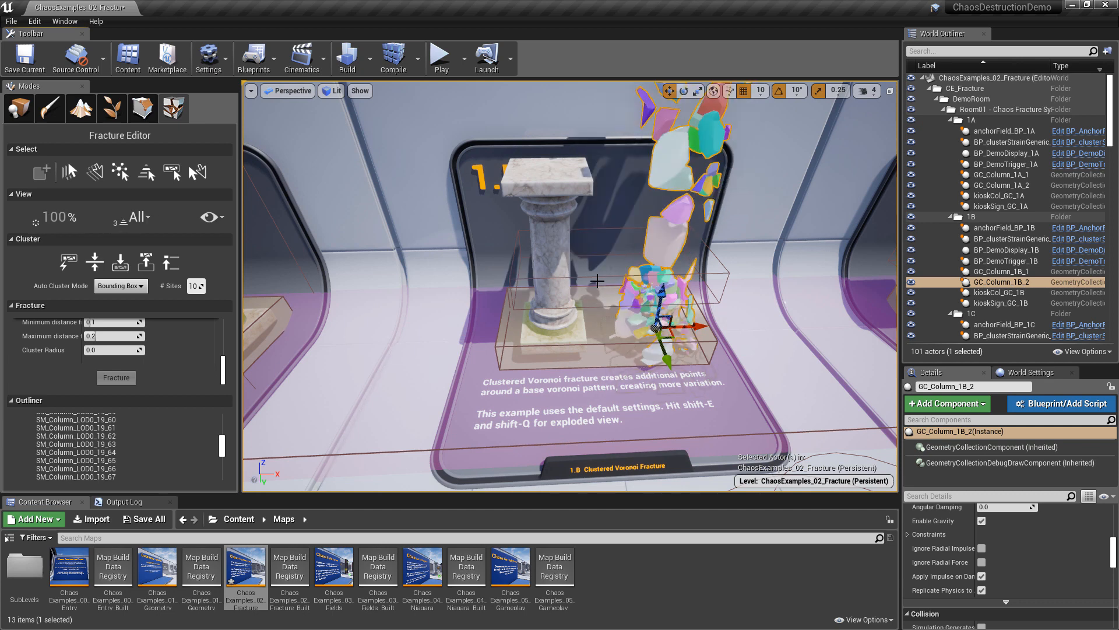
pyautogui.hotkey('shift', 's')
pyautogui.hotkey('shift', 's')
pyautogui.hotkey('shift', 's')
pyautogui.hotkey('shift', 's')
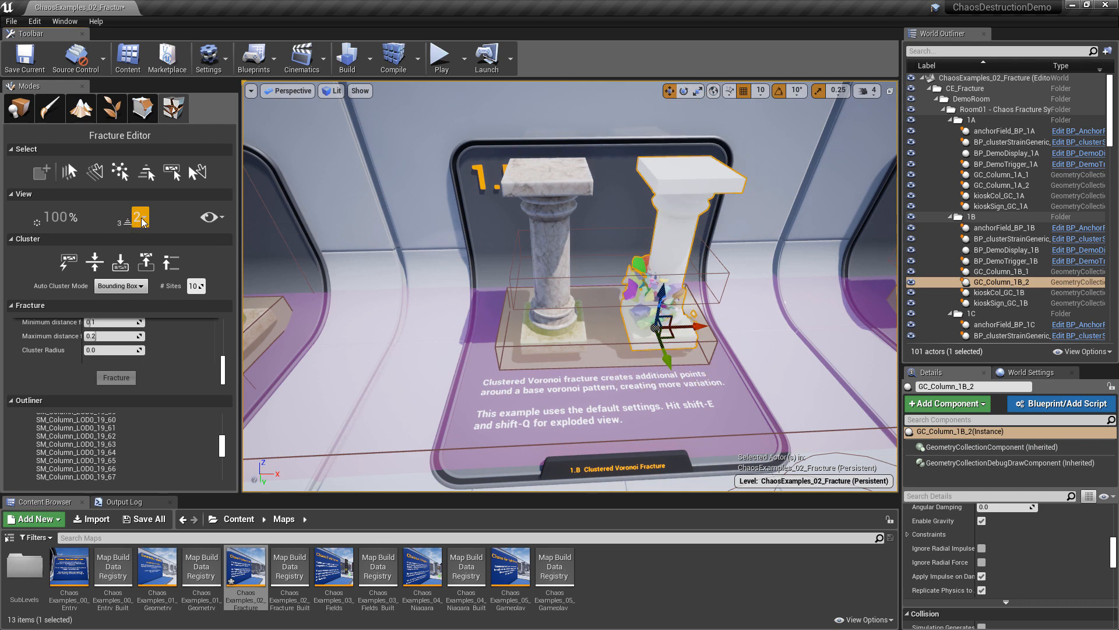
# Find the refractured bones SM_Column_LOD0_19 to SM_Column_LOD0_22 in the bone hierarchy and collapse their child lists
pyautogui.scroll(10, 222, 440)
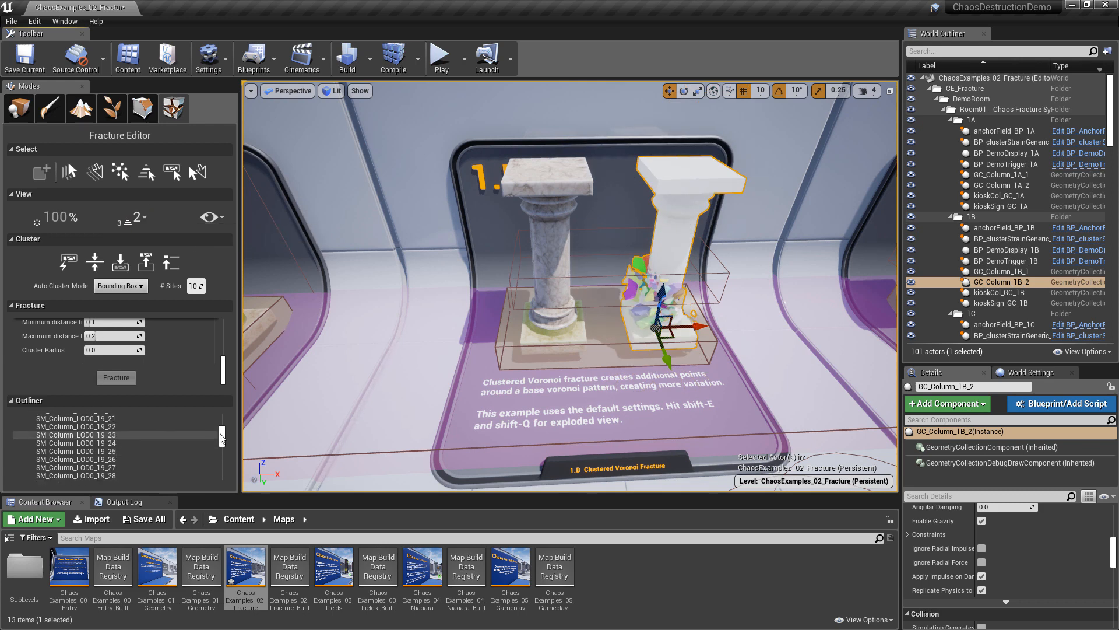
pyautogui.moveTo(222, 440); pyautogui.dragTo(222, 433)
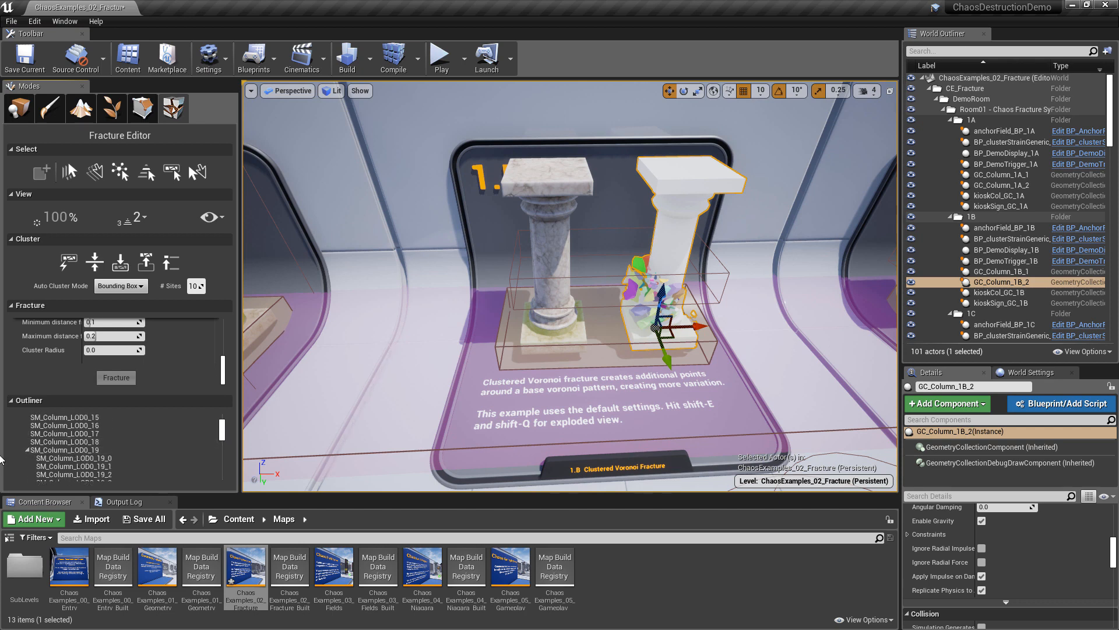
pyautogui.click(27, 450)
pyautogui.click(35, 458)
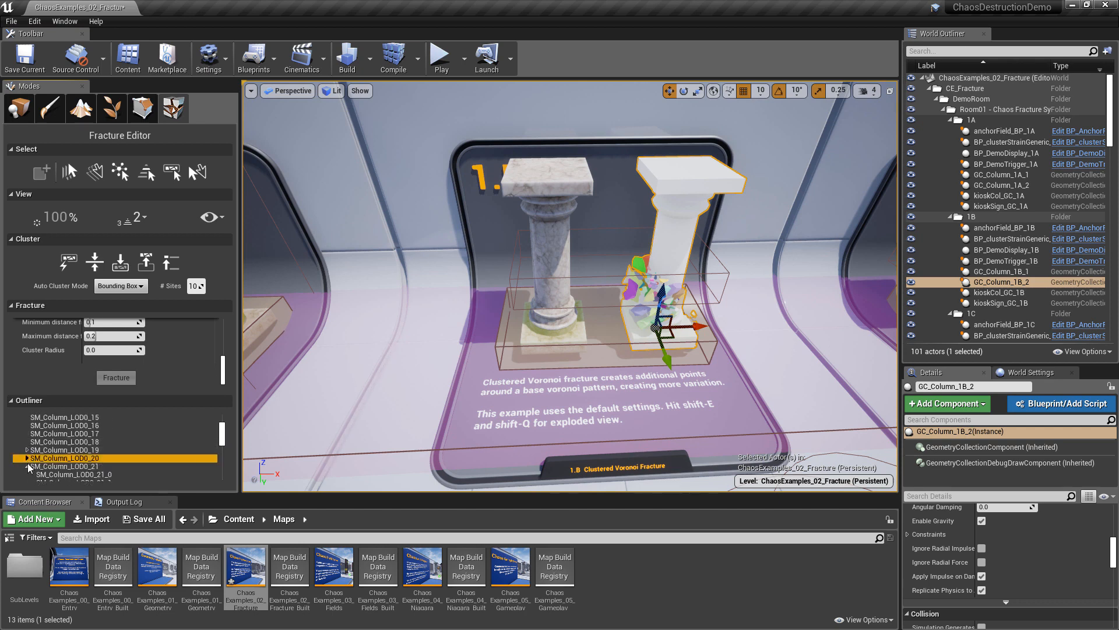
pyautogui.click(27, 474)
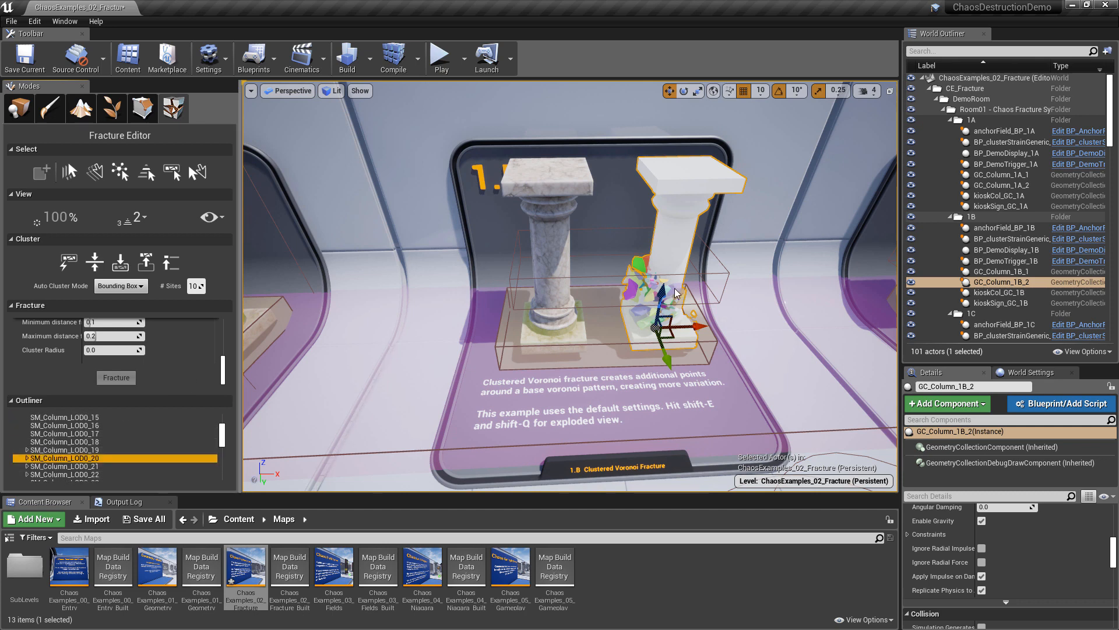
# Cycle GC_Column_1B_2 through its view levels again to compare the refractured base, and return to level 2
pyautogui.hotkey('shift', 'w')
pyautogui.hotkey('shift', 'w')
pyautogui.hotkey('shift', 'w')
pyautogui.hotkey('shift', 'w')
pyautogui.hotkey('shift', 'w')
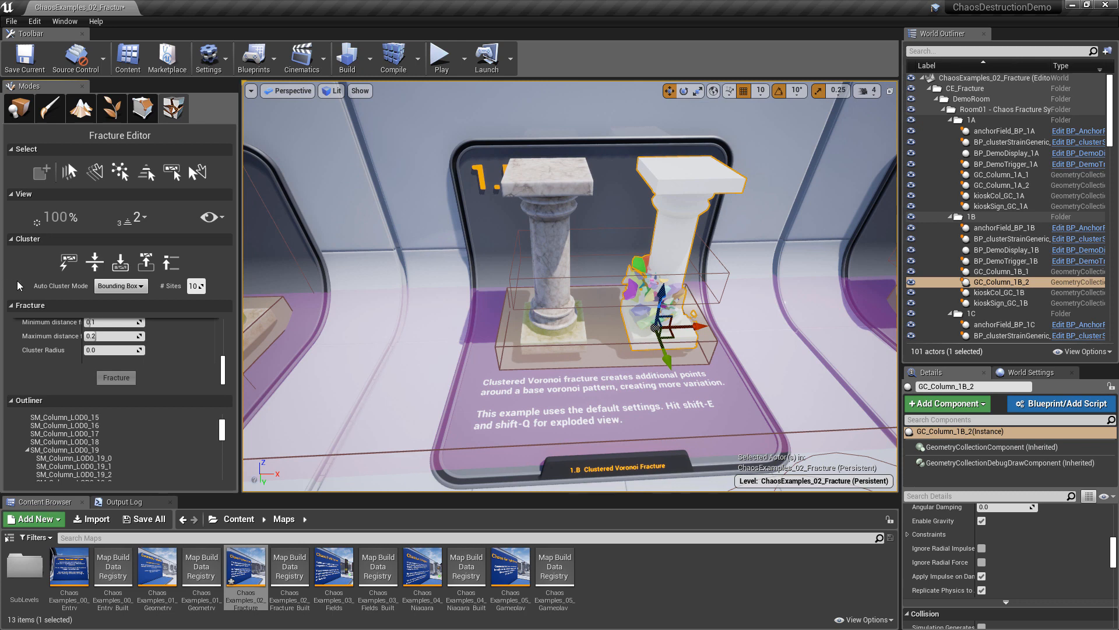
pyautogui.hotkey('shift', 'w')
pyautogui.hotkey('shift', 'w')
pyautogui.hotkey('shift', 'w')
pyautogui.hotkey('shift', 'w')
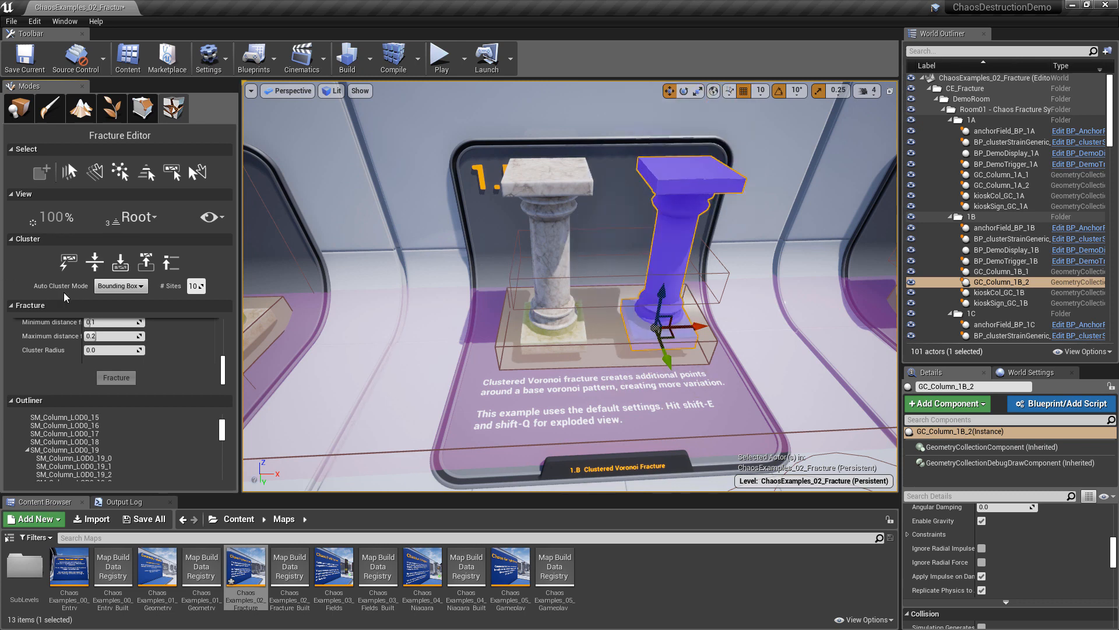
pyautogui.hotkey('shift', 'w')
pyautogui.hotkey('shift', 'w')
pyautogui.hotkey('shift', 'w')
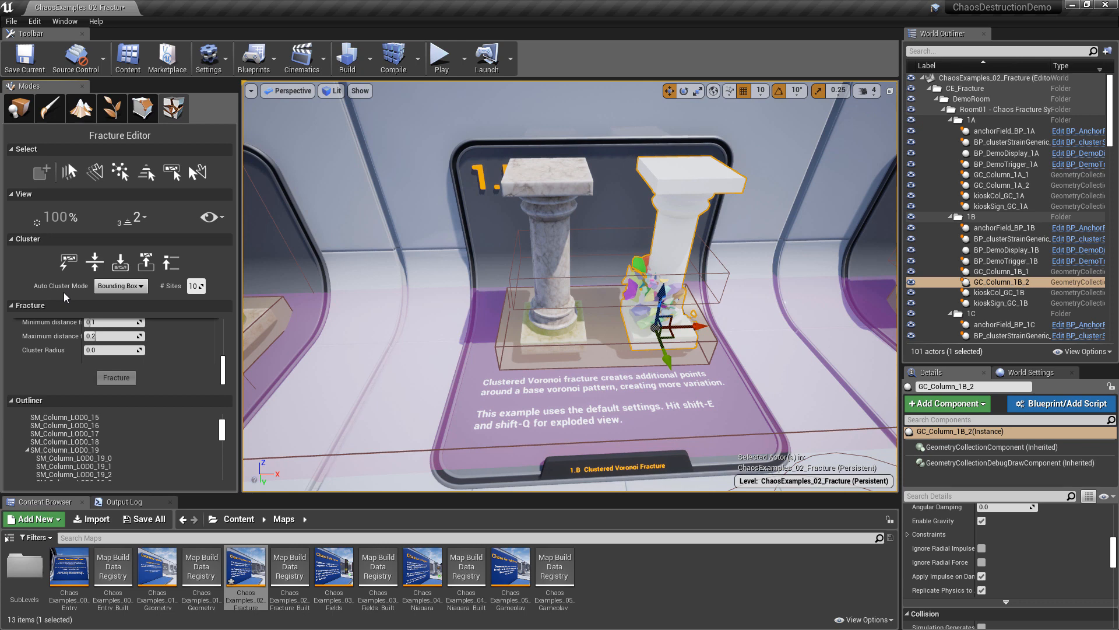
# Select every bone of GC_Column_1B_2 in the bone hierarchy, from the top component down to SM_Column_LOD0_87
pyautogui.moveTo(54, 218); pyautogui.dragTo(23, 218)
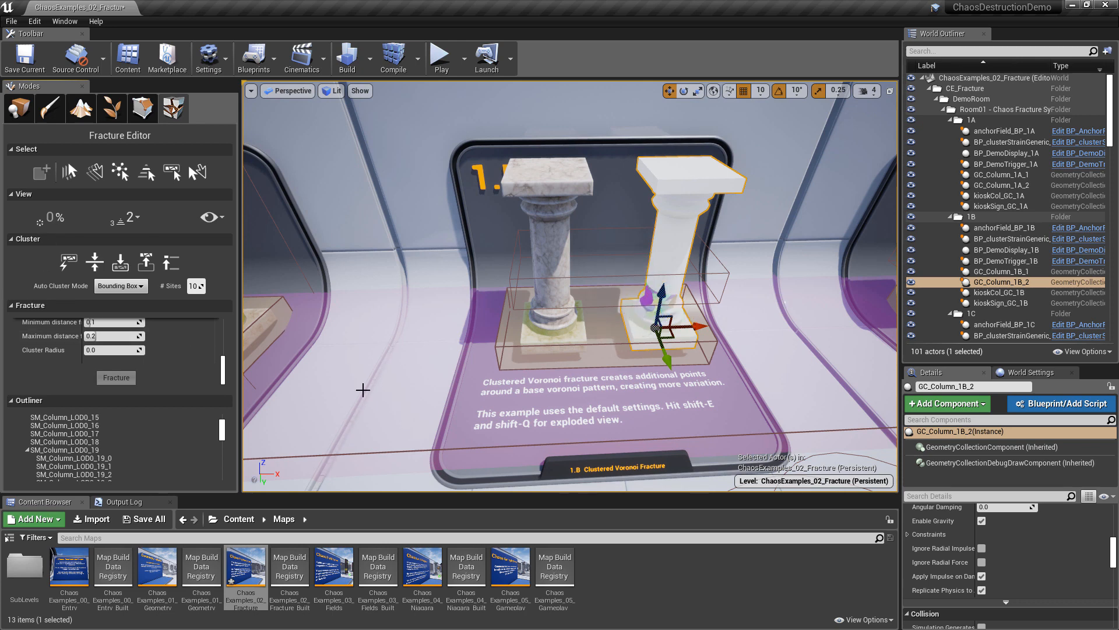
pyautogui.scroll(6, 35, 432)
pyautogui.click(32, 425)
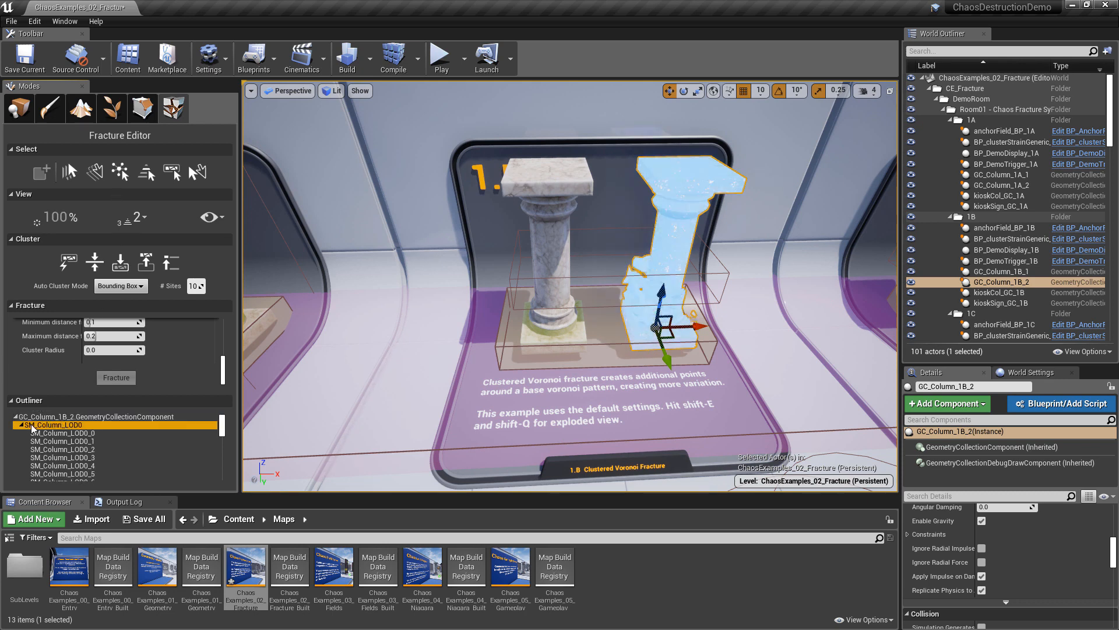
pyautogui.click(47, 417)
pyautogui.scroll(-6, 79, 452)
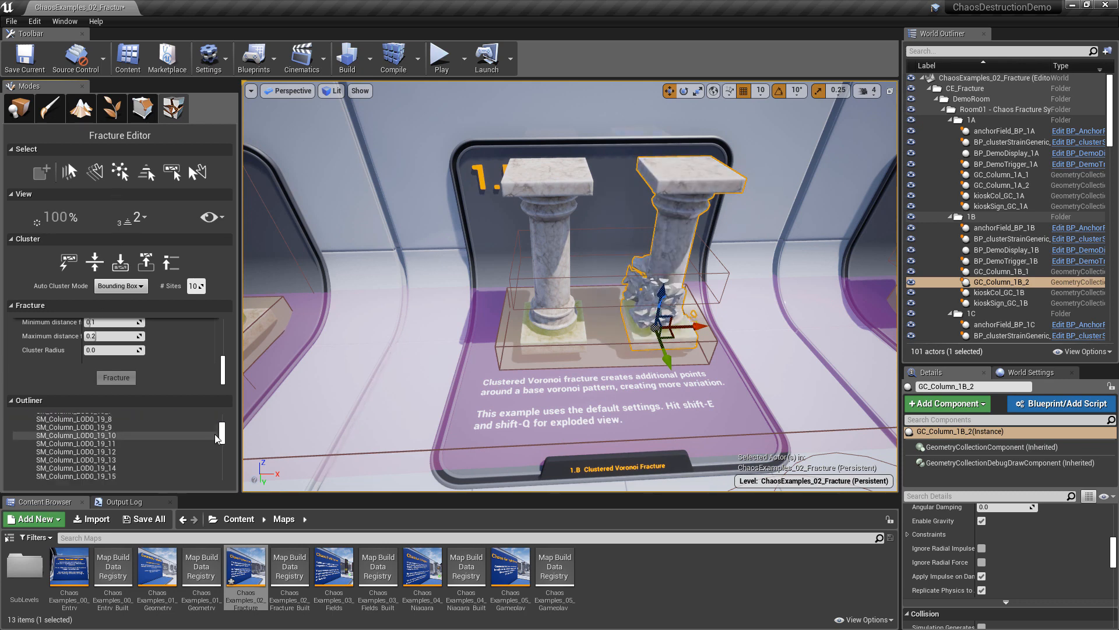
pyautogui.moveTo(222, 440); pyautogui.dragTo(224, 483)
pyautogui.keyDown('shift'); pyautogui.click(88, 477); pyautogui.keyUp('shift')
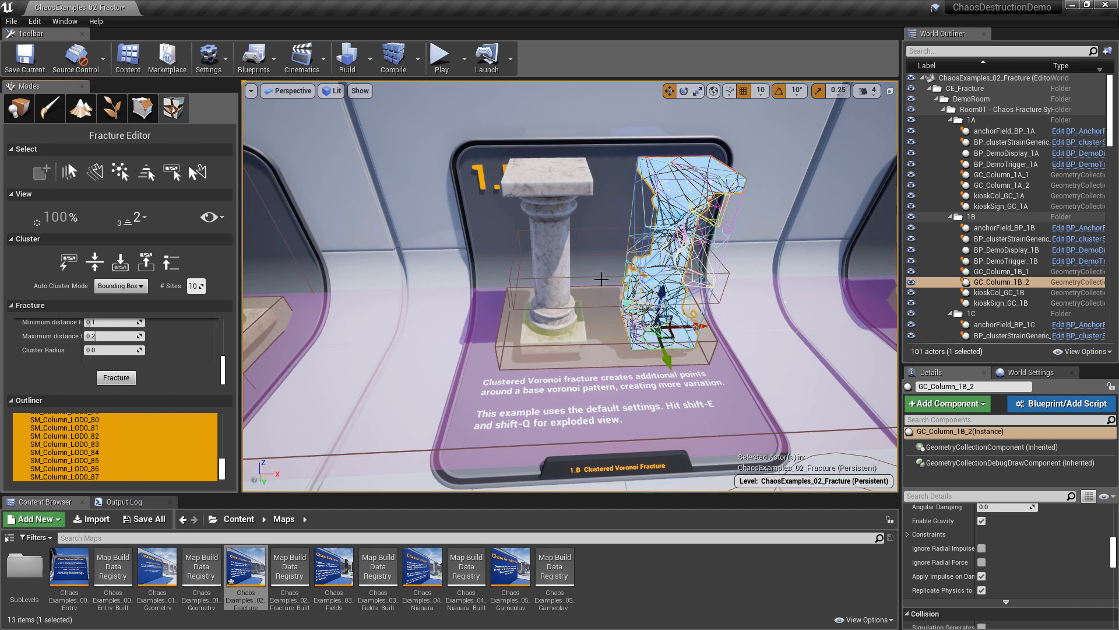
# Collapse the exploded view to 0% and compare all levels of GC_Column_1B_2 with level 2, ending at level 2
pyautogui.moveTo(53, 218); pyautogui.dragTo(23, 218)
pyautogui.click(138, 218)
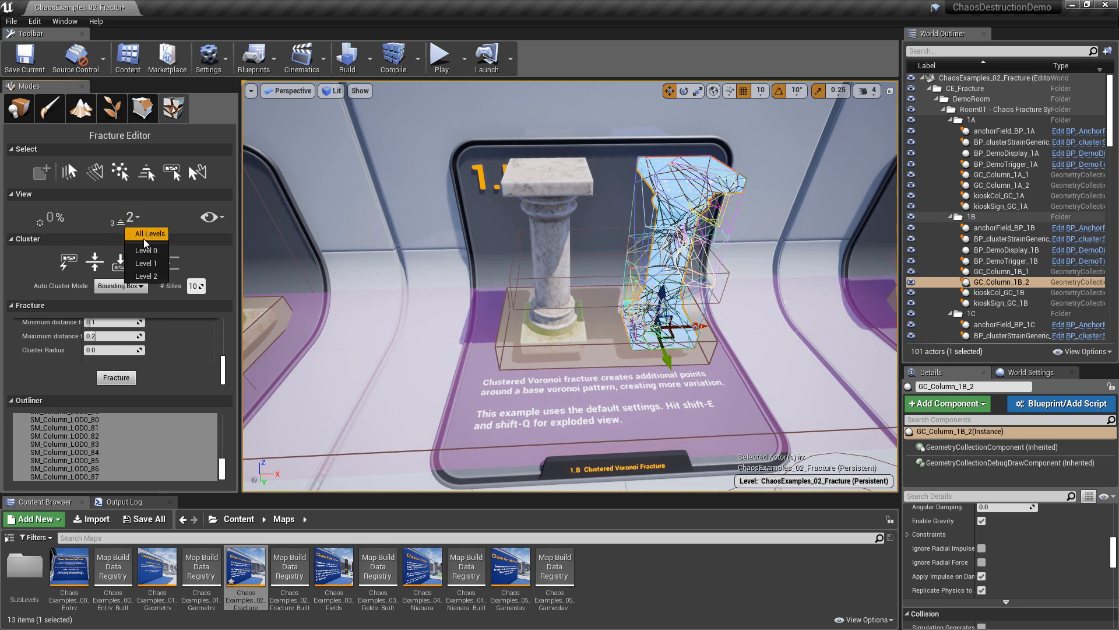
pyautogui.click(146, 234)
pyautogui.moveTo(51, 218)
pyautogui.mouseDown()
pyautogui.moveTo(76, 217)
pyautogui.moveTo(40, 217)
pyautogui.mouseUp()
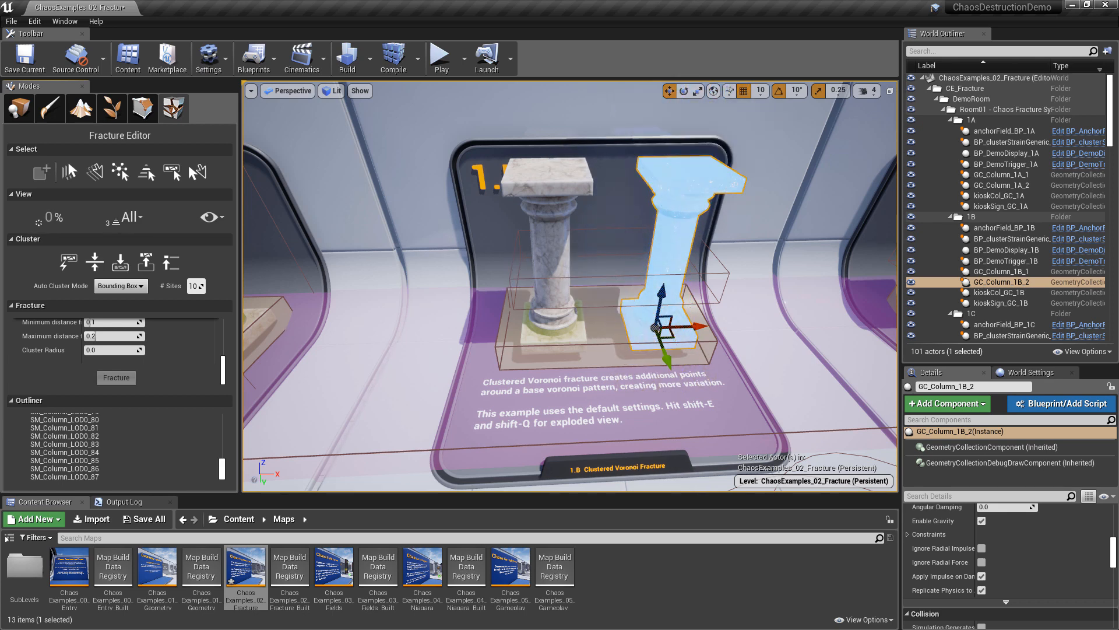
pyautogui.click(131, 216)
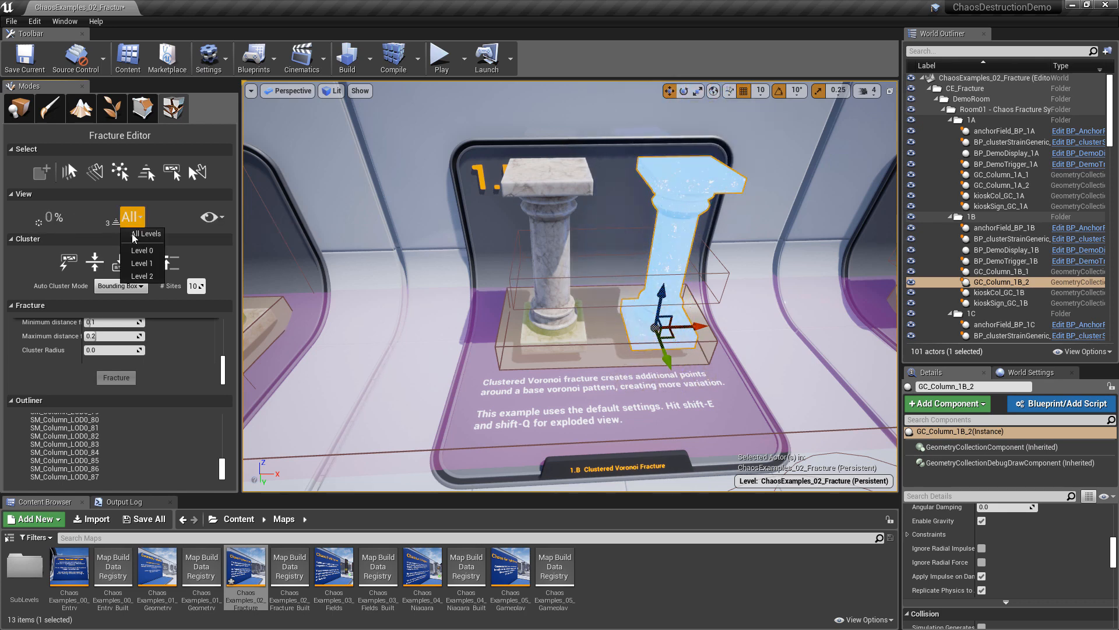
pyautogui.click(139, 279)
pyautogui.moveTo(55, 218)
pyautogui.mouseDown()
pyautogui.moveTo(76, 218)
pyautogui.moveTo(41, 217)
pyautogui.mouseUp()
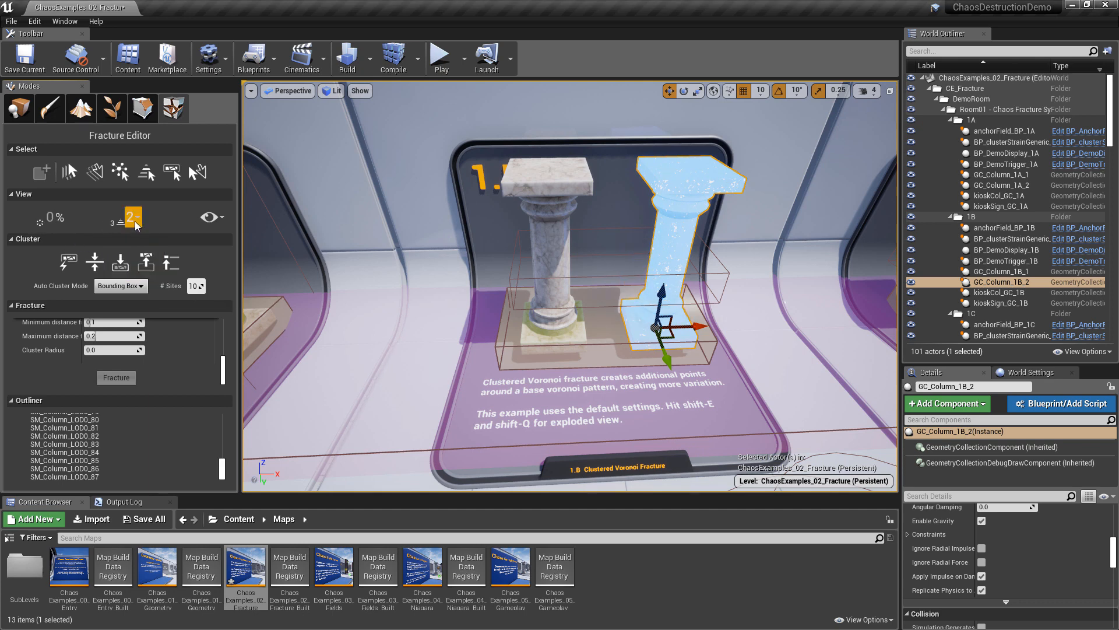
# Raise the exploded view of GC_Column_1B_2 to 100% and lower the view level to 1
pyautogui.hotkey('shift', 'e')
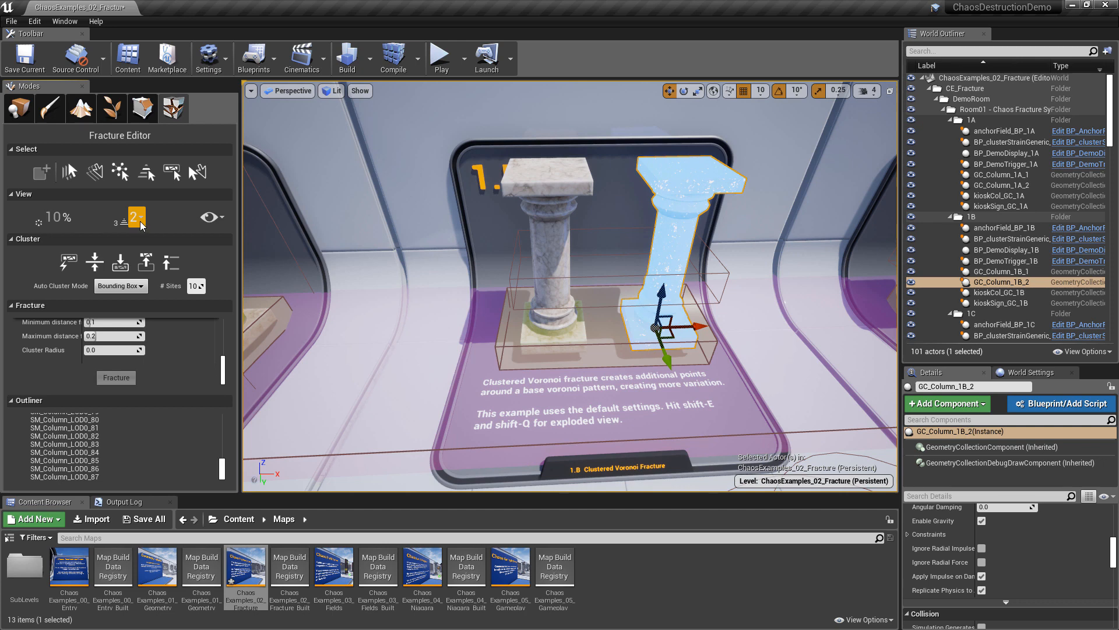
pyautogui.hotkey('shift', 'e')
pyautogui.hotkey('shift', 'e')
pyautogui.hotkey('shift', 'e')
pyautogui.hotkey('shift', 'e')
pyautogui.hotkey('shift', 'e')
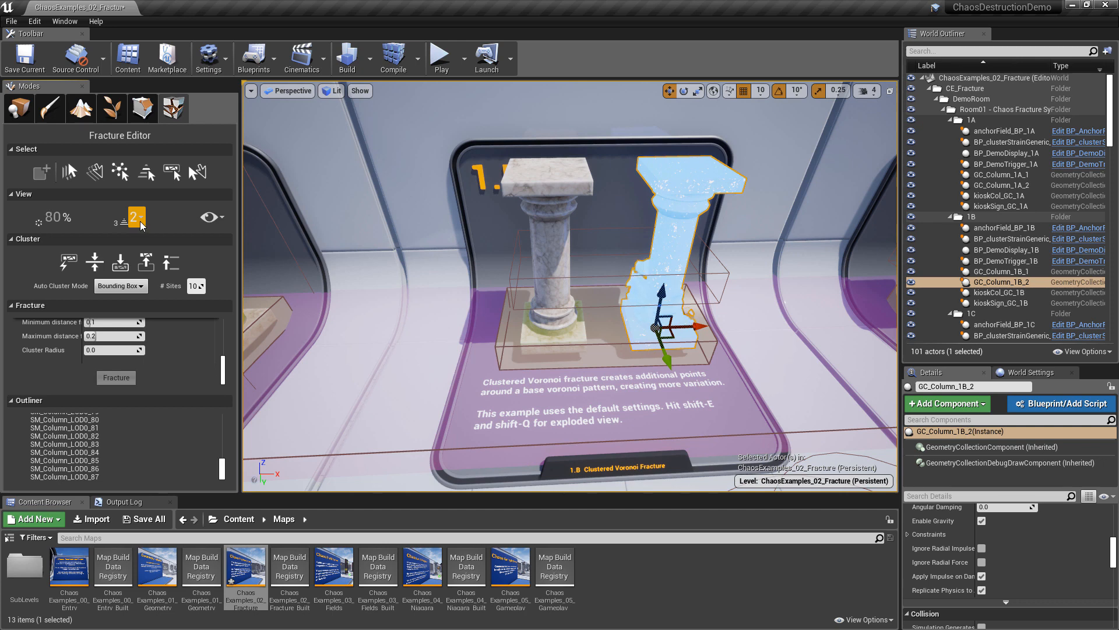
pyautogui.hotkey('shift', 'w')
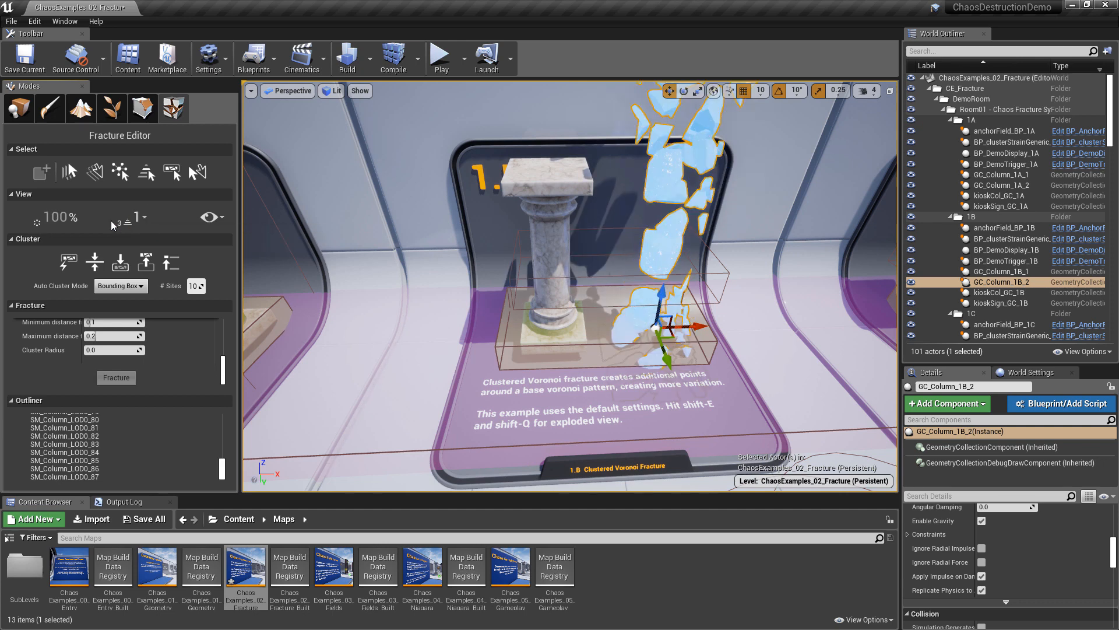
# Bring the exploded view of GC_Column_1B_2 back down to 0% at level 1
pyautogui.hotkey('shift', 'q')
pyautogui.hotkey('shift', 'q')
pyautogui.hotkey('shift', 'q')
pyautogui.hotkey('shift', 'q')
pyautogui.hotkey('shift', 'q')
pyautogui.hotkey('shift', 'q')
pyautogui.hotkey('shift', 'q')
pyautogui.hotkey('shift', 'q')
pyautogui.hotkey('shift', 'q')
pyautogui.hotkey('shift', 'q')
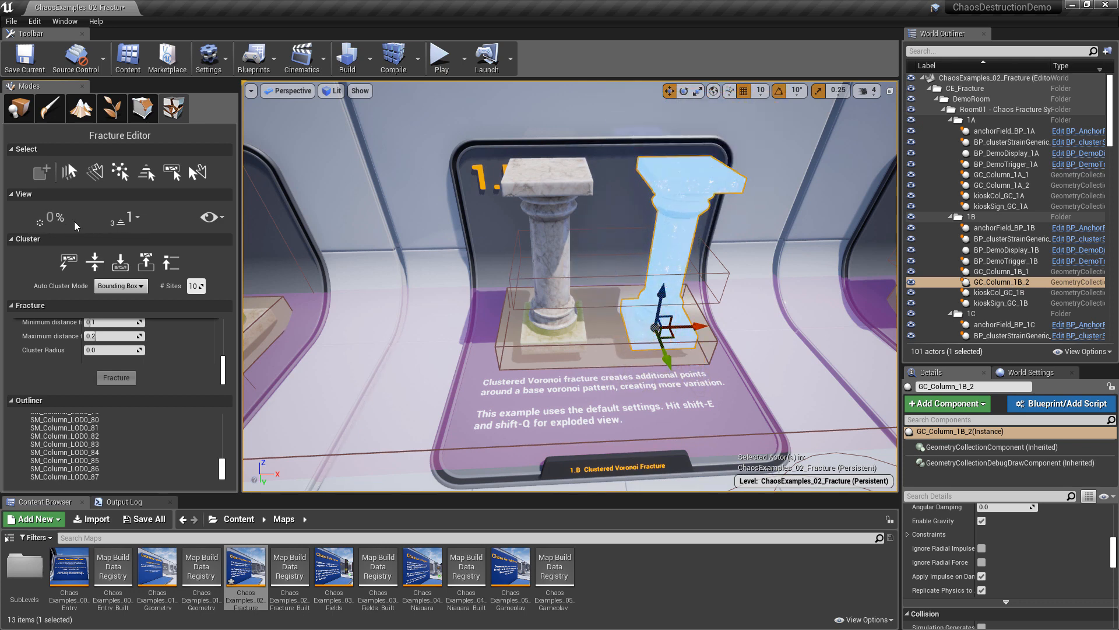
# Go to the 1.C Planar Cutting display and enlarge the area showing the fracture settings in width and height
pyautogui.moveTo(551, 369); pyautogui.dragTo(435, 132, button='right')
pyautogui.moveTo(534, 279); pyautogui.dragTo(607, 318, button='right')
pyautogui.press('w')
pyautogui.press('w')
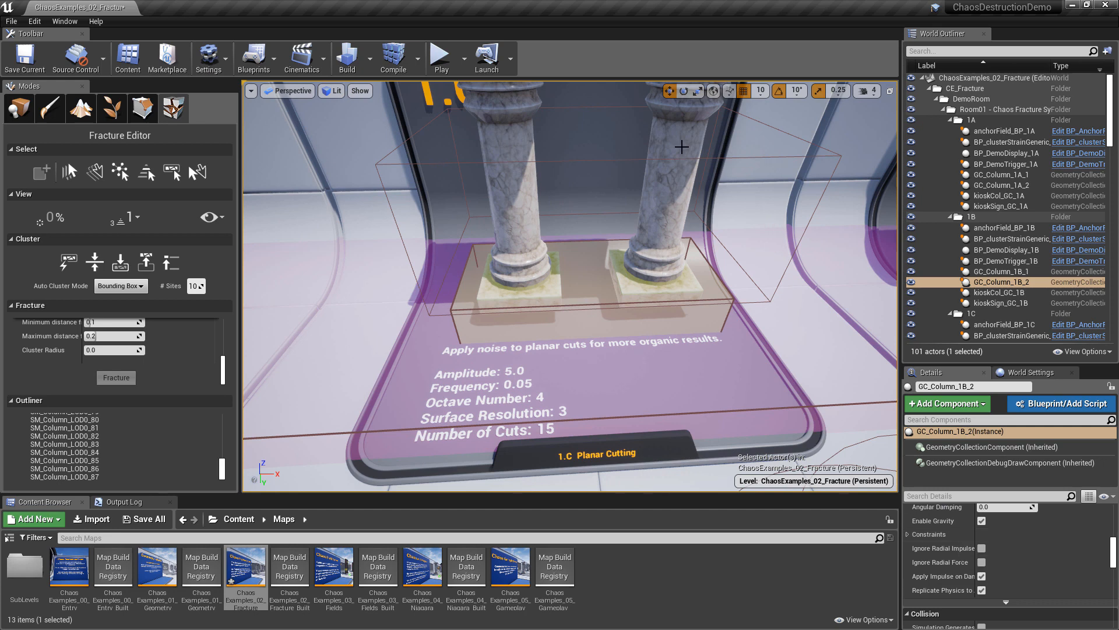
pyautogui.scroll(3, 90, 359)
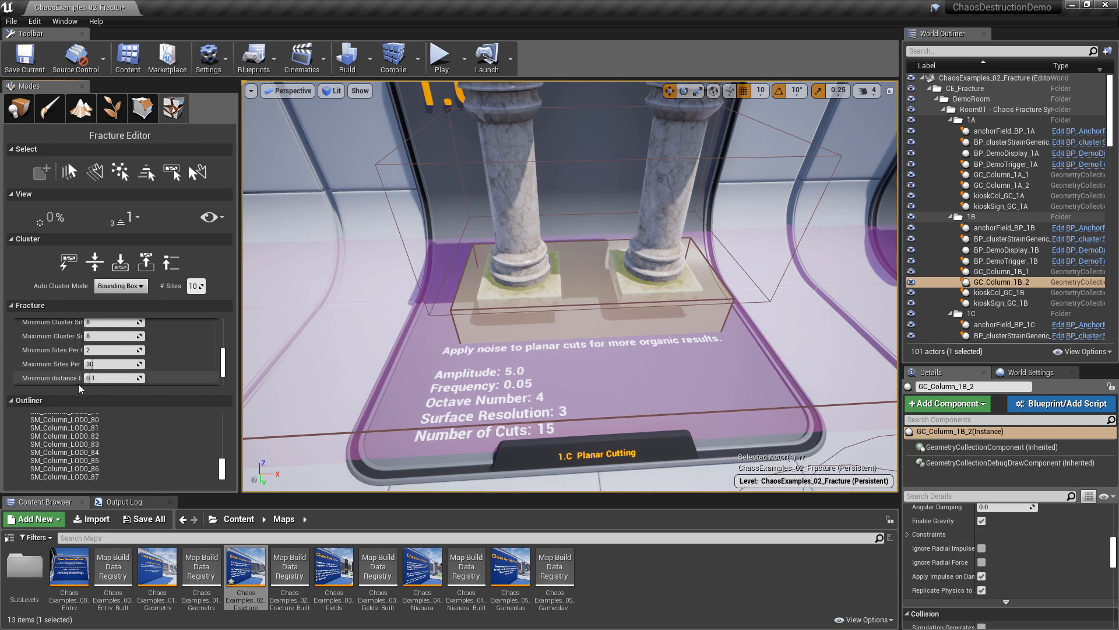
pyautogui.scroll(-6, 91, 359)
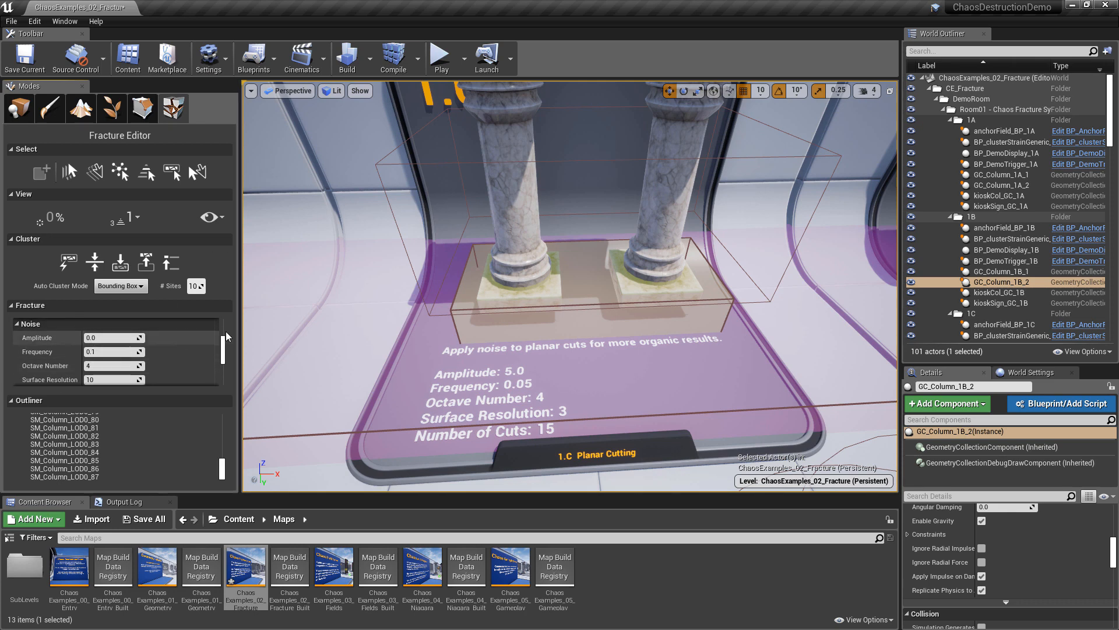
pyautogui.moveTo(239, 322); pyautogui.dragTo(309, 322)
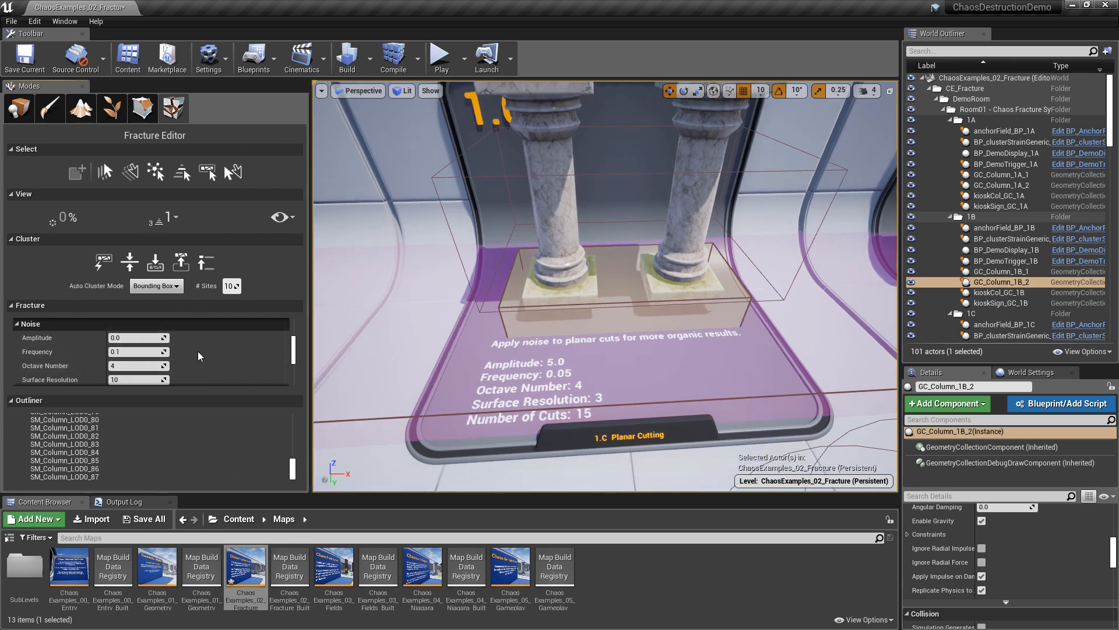
pyautogui.moveTo(182, 394); pyautogui.dragTo(182, 446)
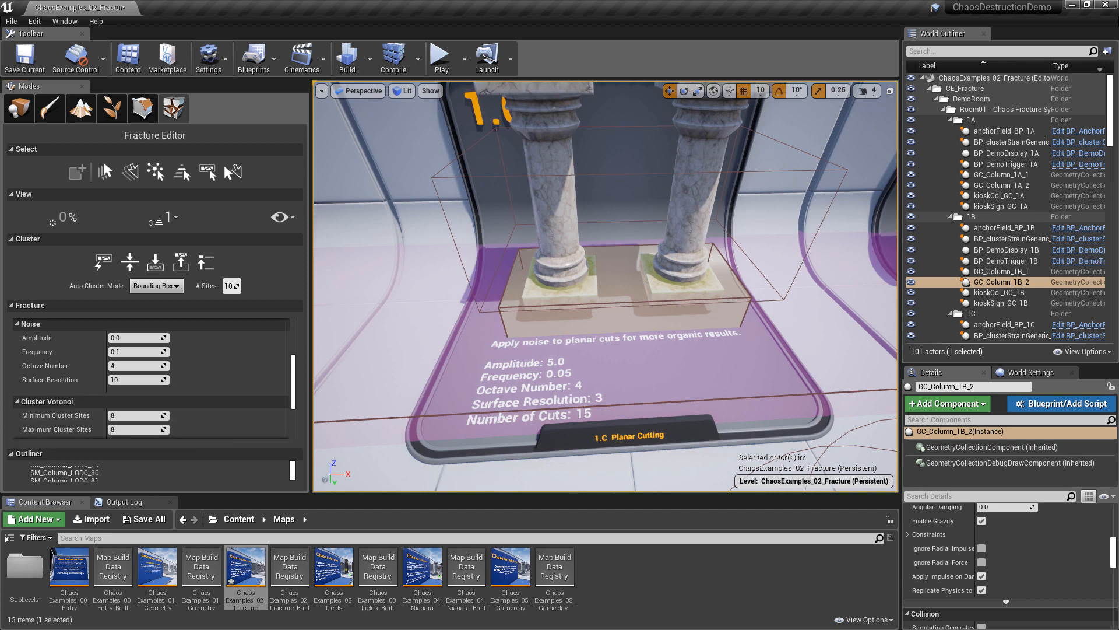
# Select the column GC_Column_1C2 at display 1.C, frame it, and choose planar cutting as the fracture method
pyautogui.click(696, 150)
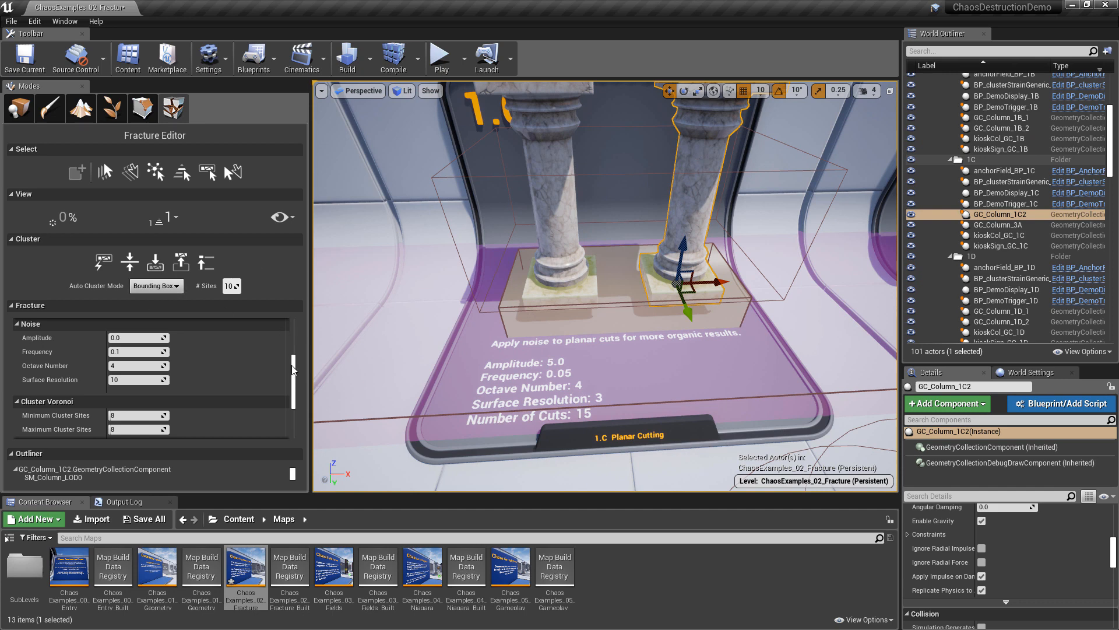
pyautogui.scroll(2, 295, 356)
pyautogui.moveTo(295, 355); pyautogui.dragTo(297, 323)
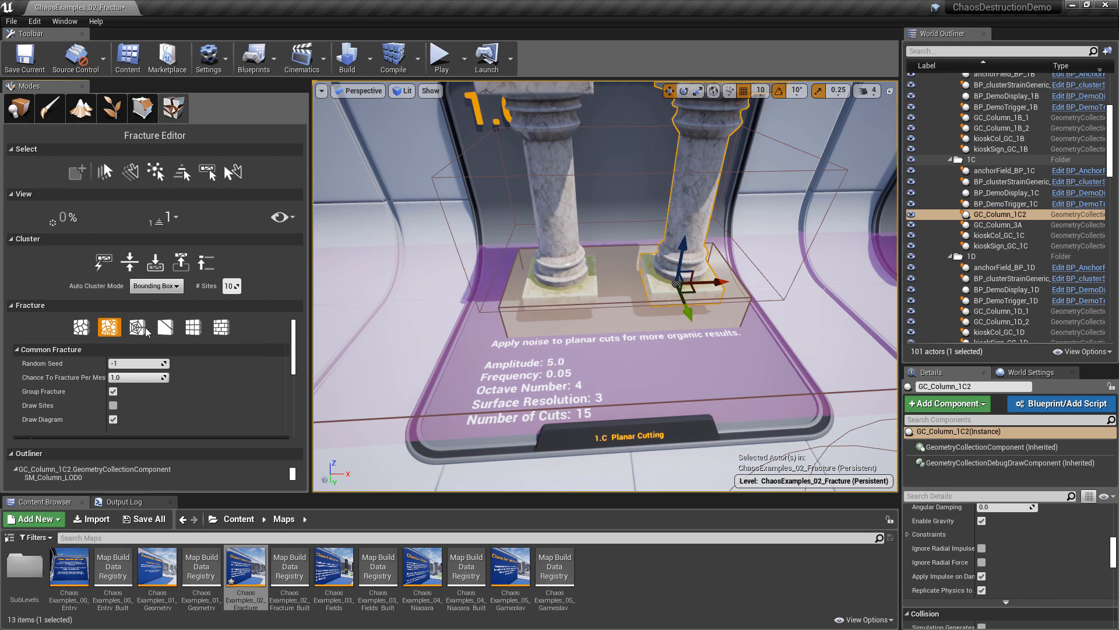
pyautogui.moveTo(475, 284); pyautogui.dragTo(350, 283, button='right')
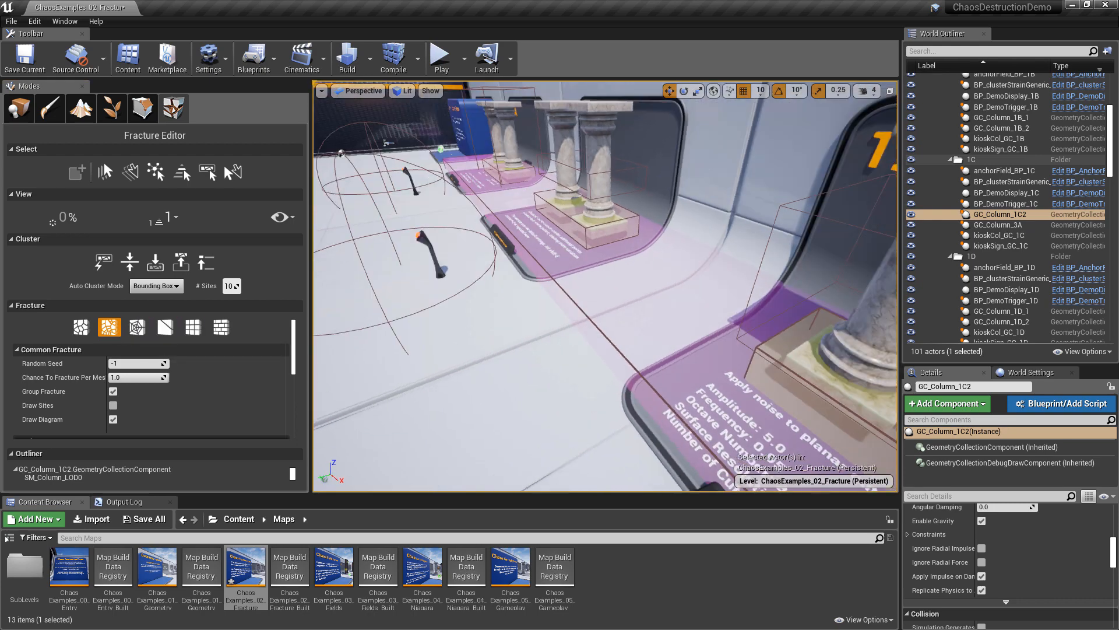
pyautogui.press('f')
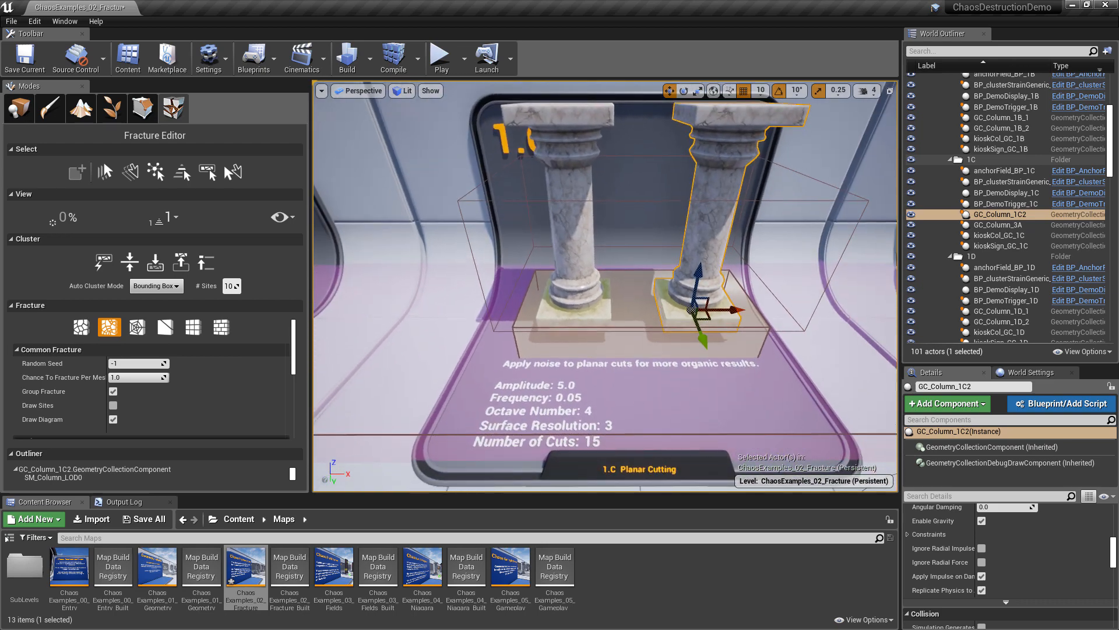
pyautogui.click(165, 330)
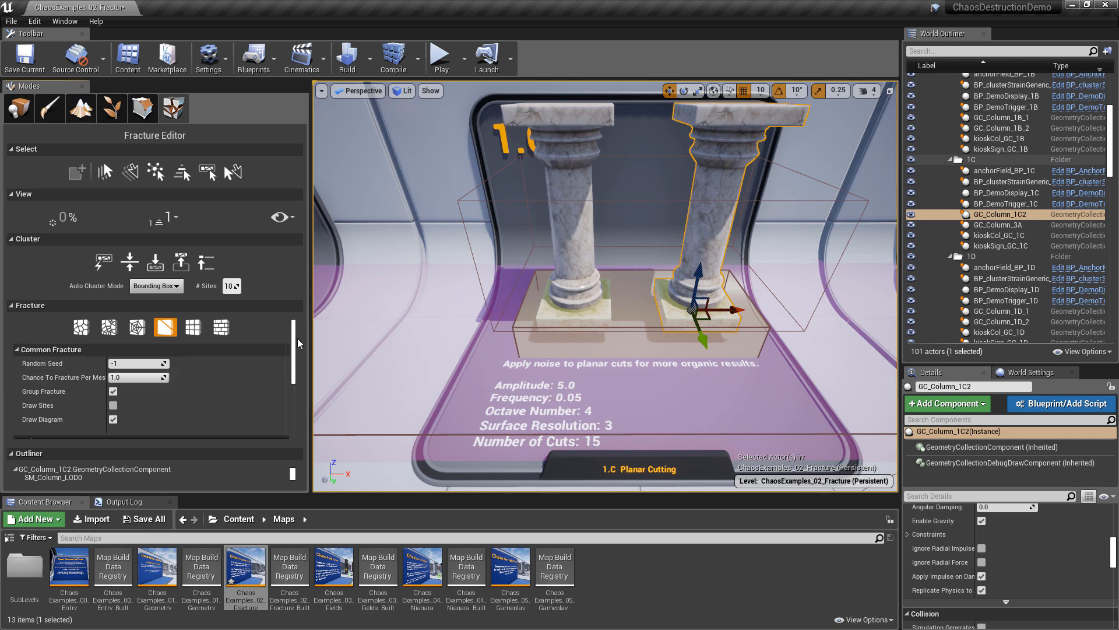
# Set the planar cut noise to amplitude 5.0, frequency 0.05 and surface resolution 3
pyautogui.moveTo(298, 338); pyautogui.dragTo(293, 377)
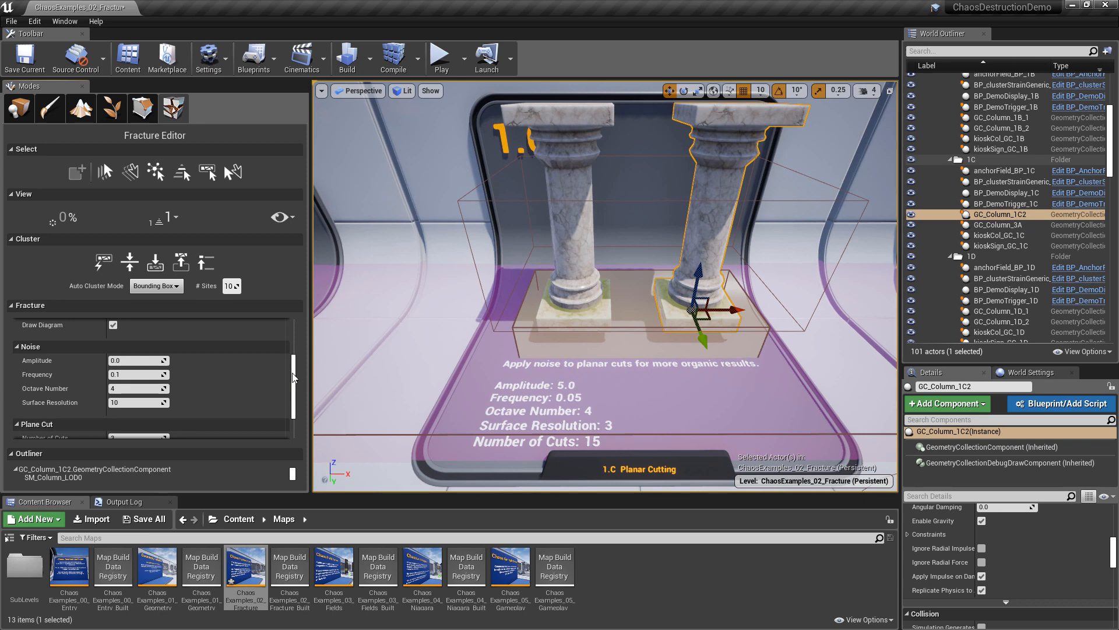
pyautogui.write('5')
pyautogui.press('Tab')
pyautogui.write('.05')
pyautogui.press('Tab')
pyautogui.click(134, 402)
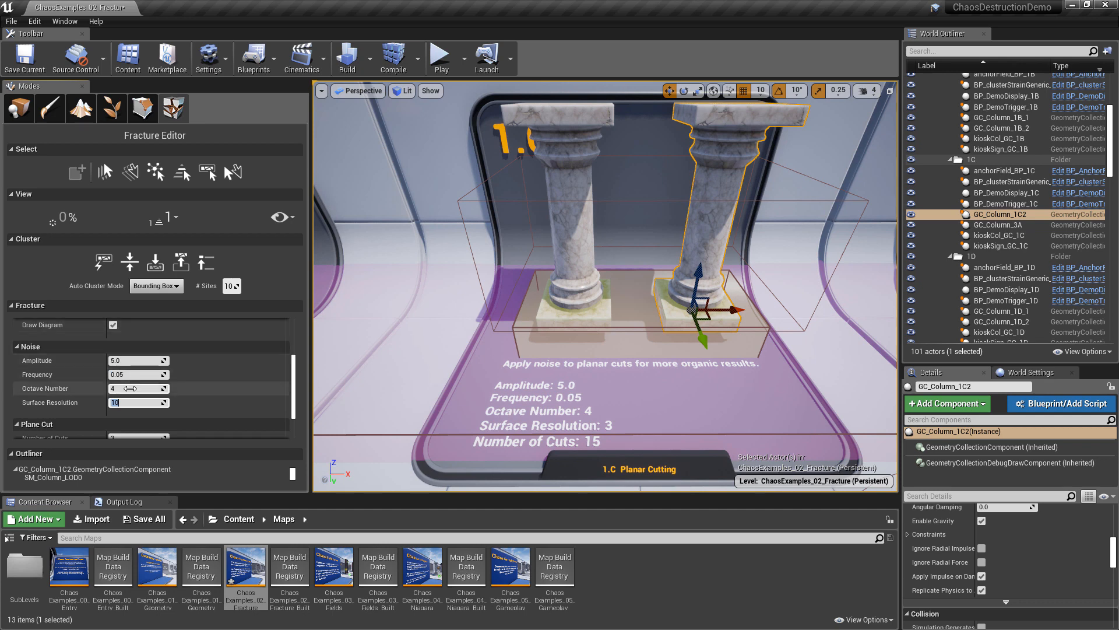
pyautogui.write('15')
pyautogui.press('Return')
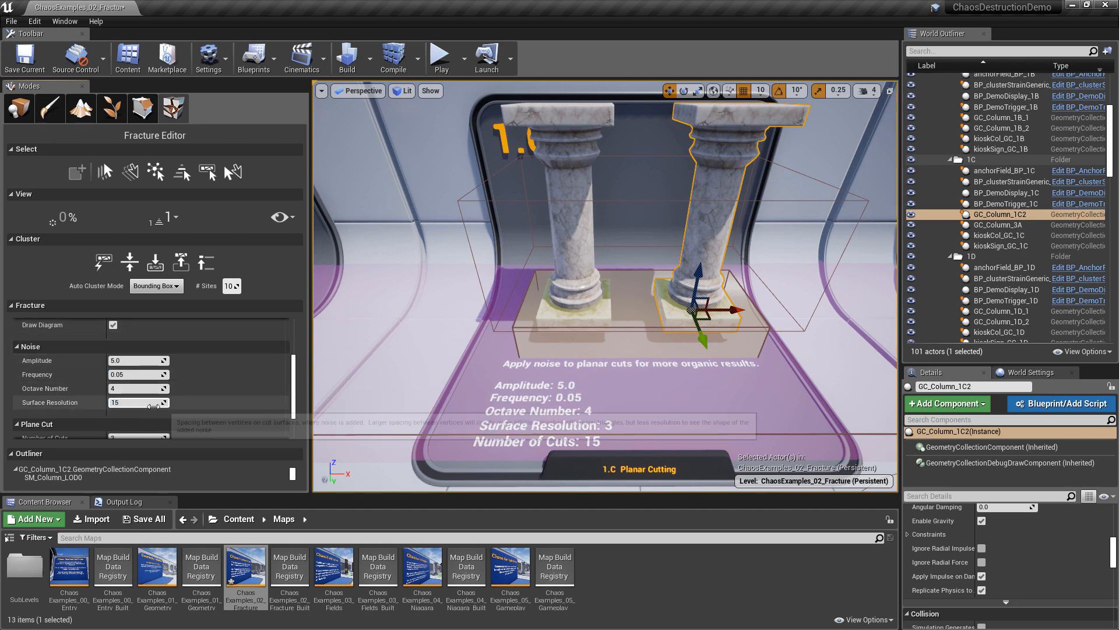
pyautogui.doubleClick(122, 403)
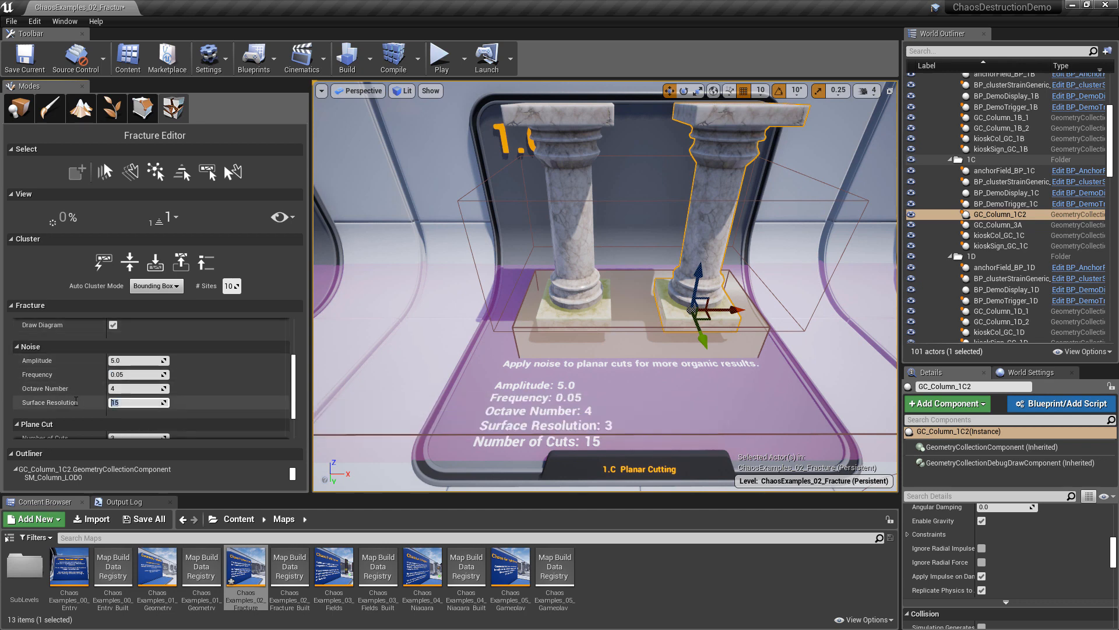
pyautogui.write('3')
# Set the number of planar cuts to 15 and check the reference actor choices, keeping None
pyautogui.scroll(-2, 132, 400)
pyautogui.click(131, 399)
pyautogui.write('1')
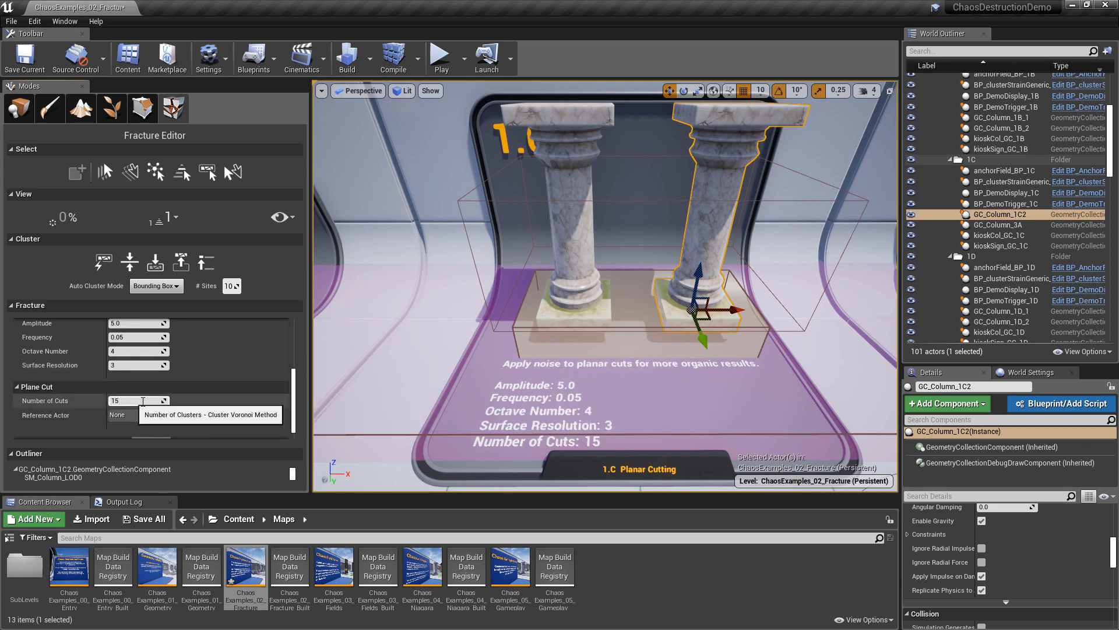
pyautogui.write('5')
pyautogui.click(188, 414)
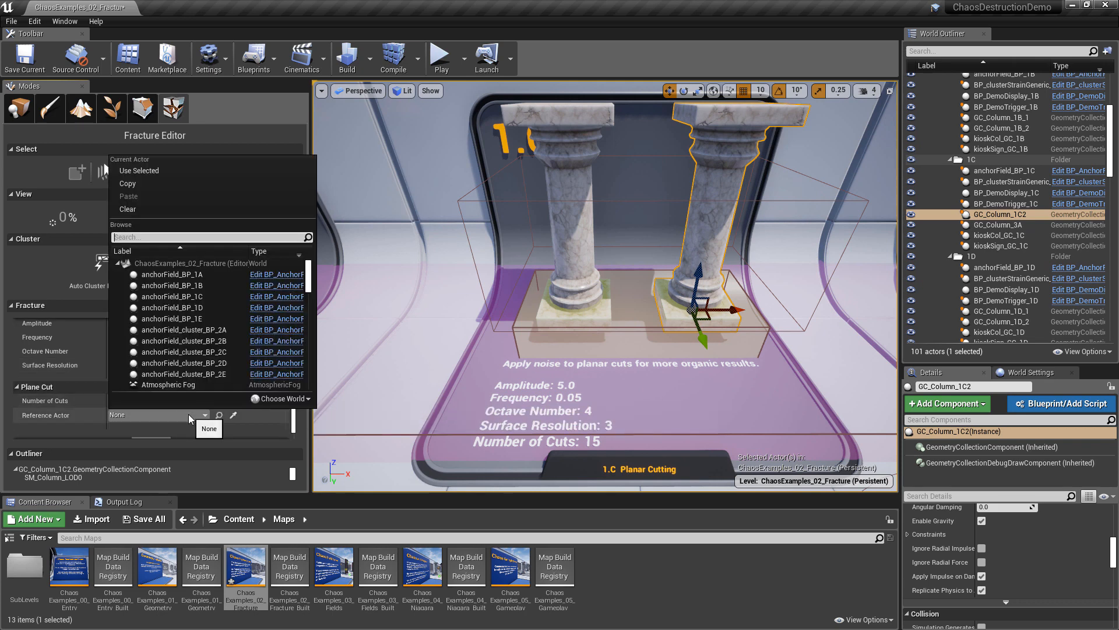
pyautogui.click(188, 414)
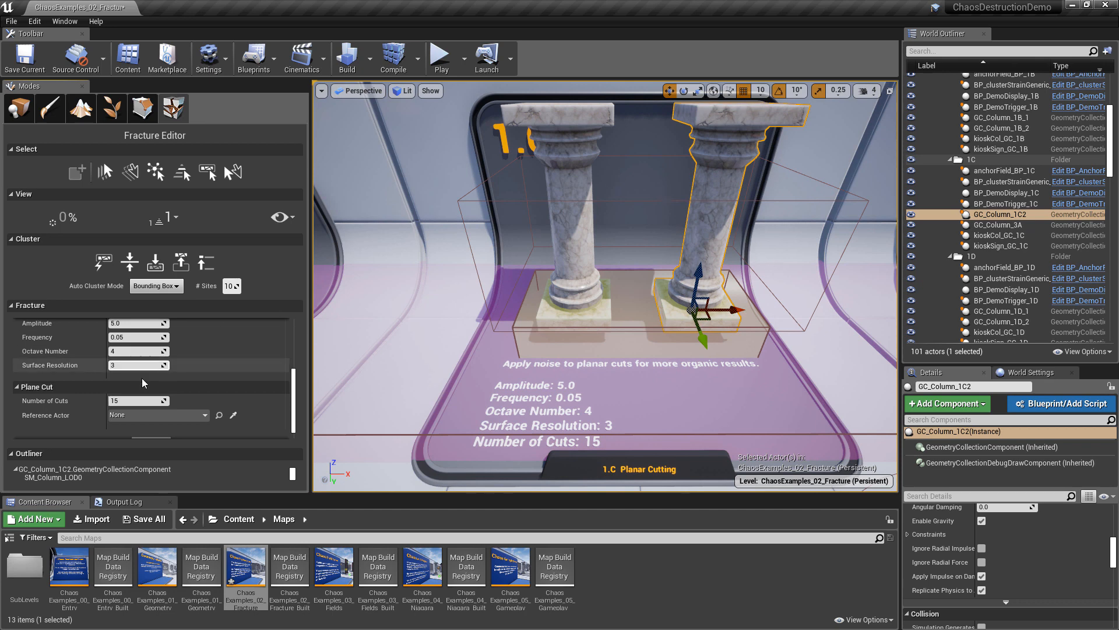
pyautogui.scroll(-1, 157, 417)
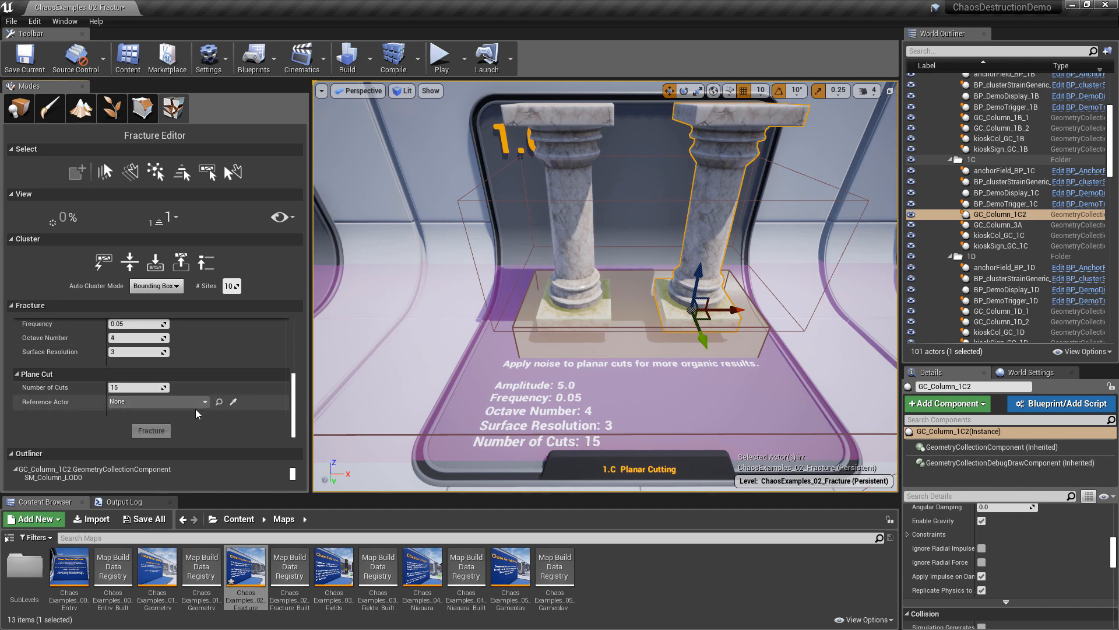
# Select the whole GC_Column_1C2 geometry collection and fracture it with the noisy planar cuts
pyautogui.click(107, 477)
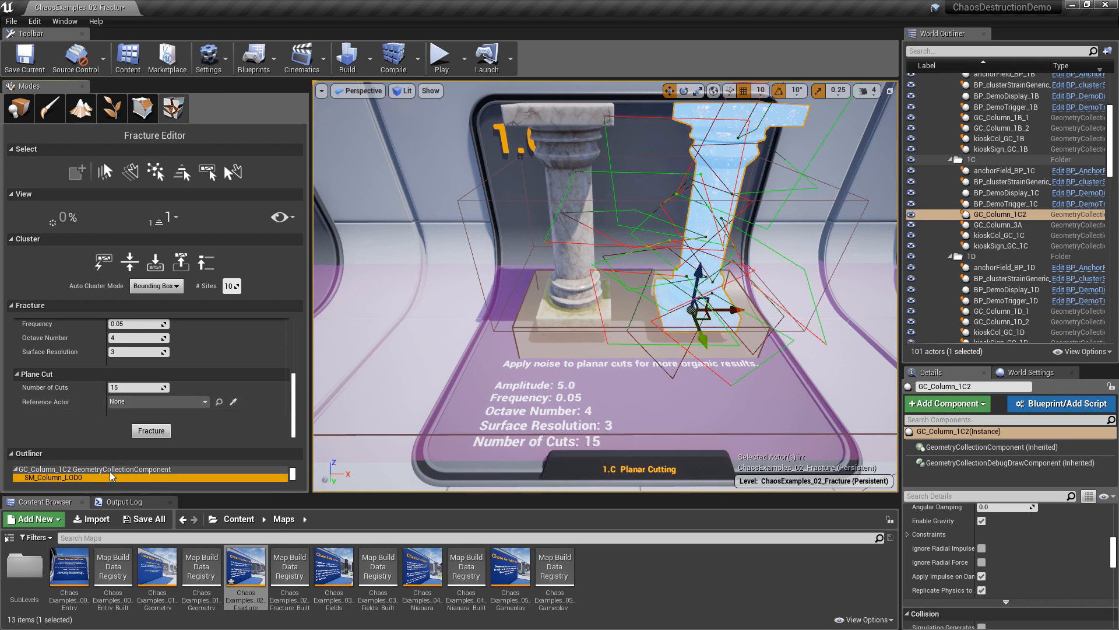
pyautogui.moveTo(443, 338); pyautogui.dragTo(484, 317, button='right')
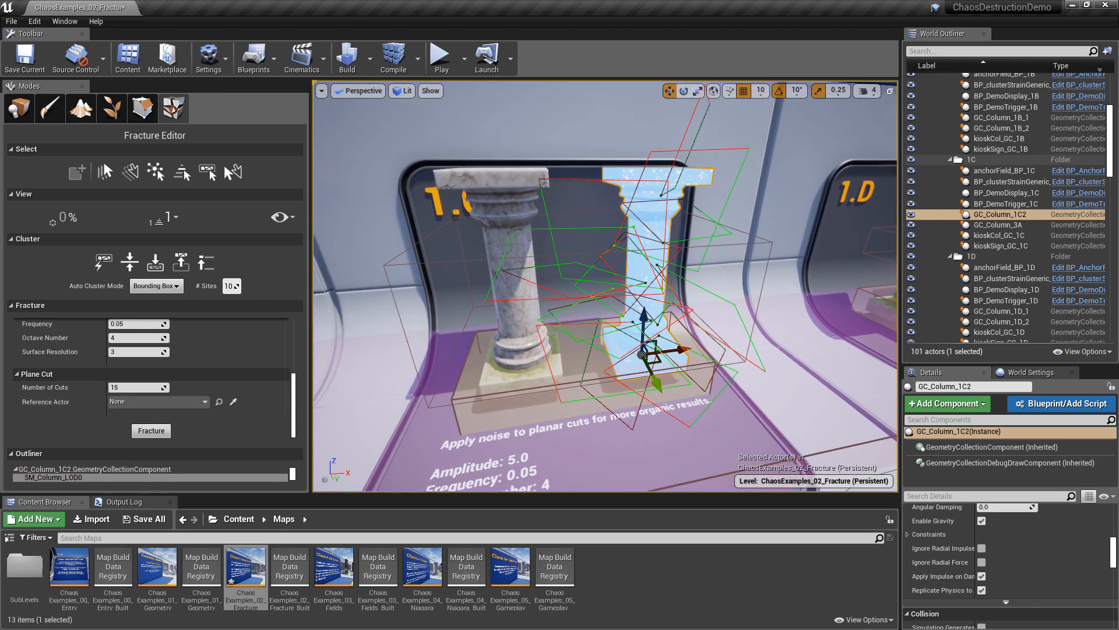
pyautogui.click(106, 468)
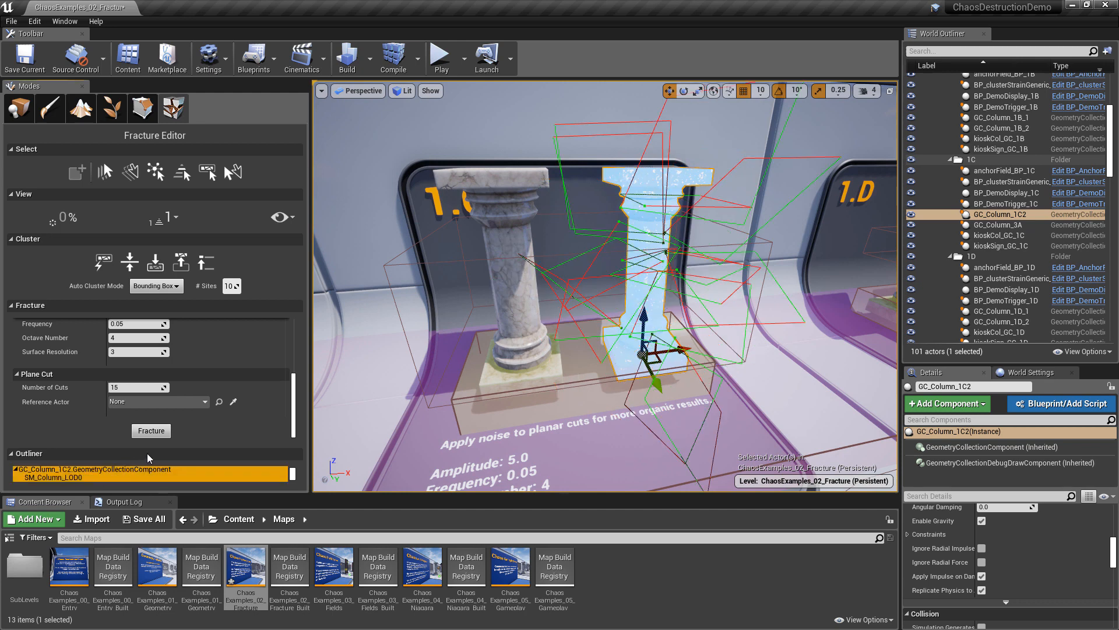
pyautogui.click(146, 433)
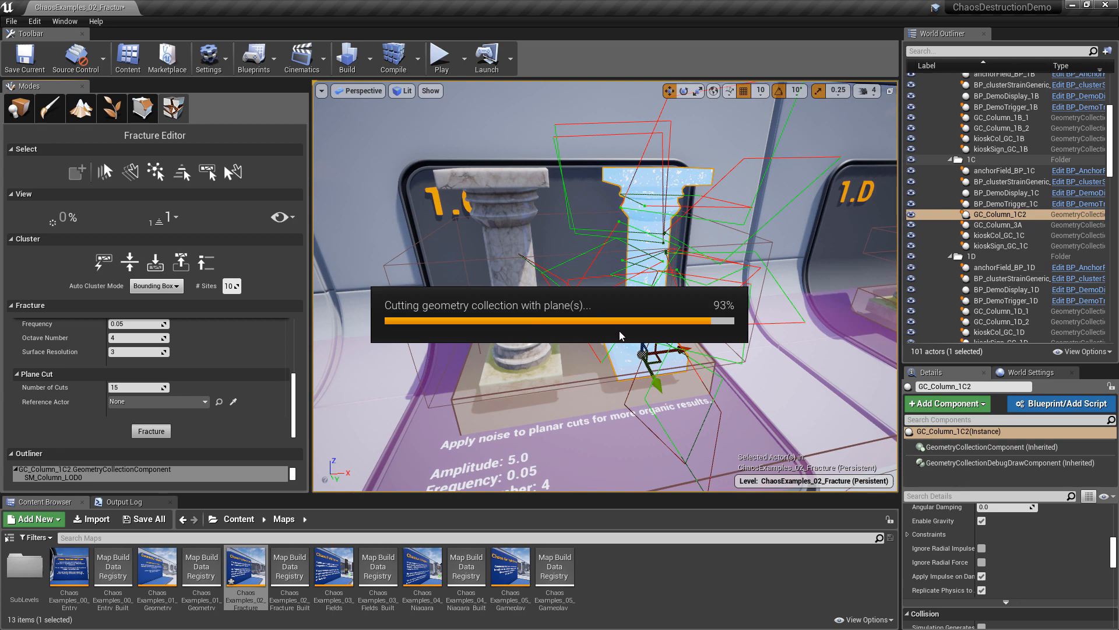
pyautogui.moveTo(607, 337)
pyautogui.keyDown('alt'); pyautogui.mouseDown()
pyautogui.moveTo(632, 341)
pyautogui.moveTo(577, 309)
pyautogui.moveTo(583, 332)
pyautogui.moveTo(597, 336)
pyautogui.mouseUp(); pyautogui.keyUp('alt')
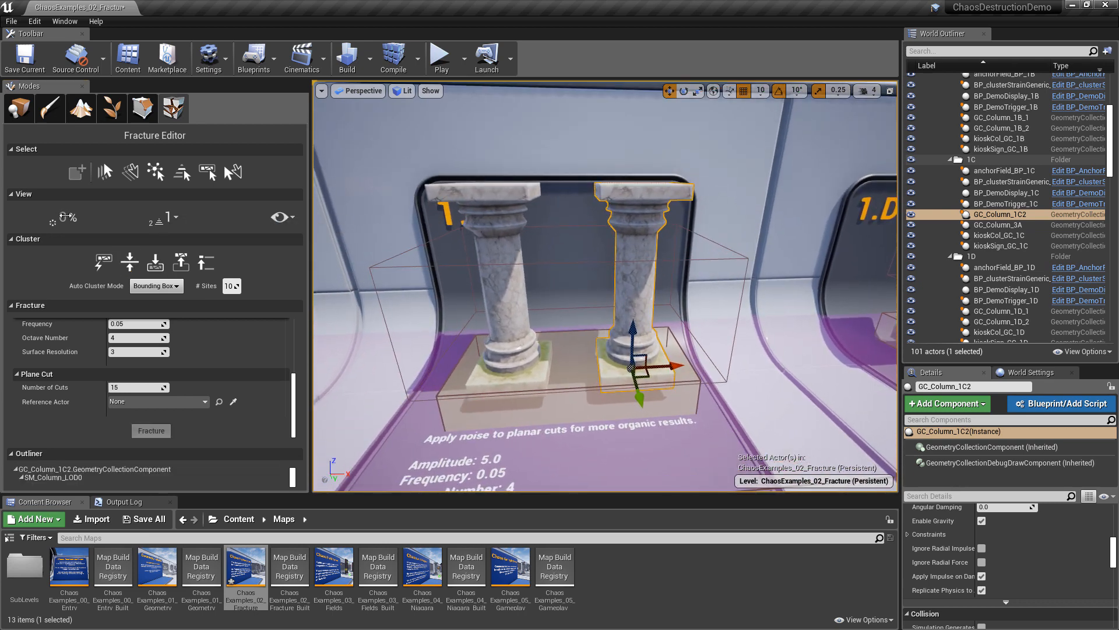
# Reset the exploded view of GC_Column_1C2 to 0% and select the column GC_Column_1D_1 at display 1.D Sub-Fracturing
pyautogui.moveTo(66, 217)
pyautogui.mouseDown()
pyautogui.moveTo(122, 217)
pyautogui.moveTo(64, 216)
pyautogui.mouseUp()
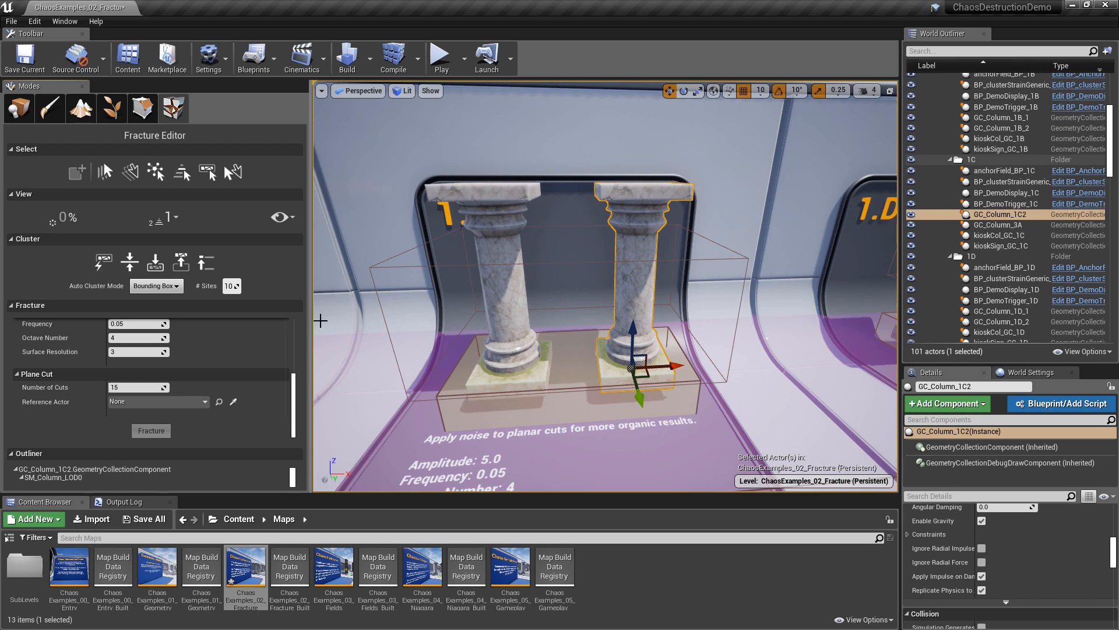
pyautogui.moveTo(472, 341); pyautogui.dragTo(490, 371, button='right')
pyautogui.press('d')
pyautogui.press('w')
pyautogui.press('a')
pyautogui.press('w')
pyautogui.press('s')
pyautogui.press('w')
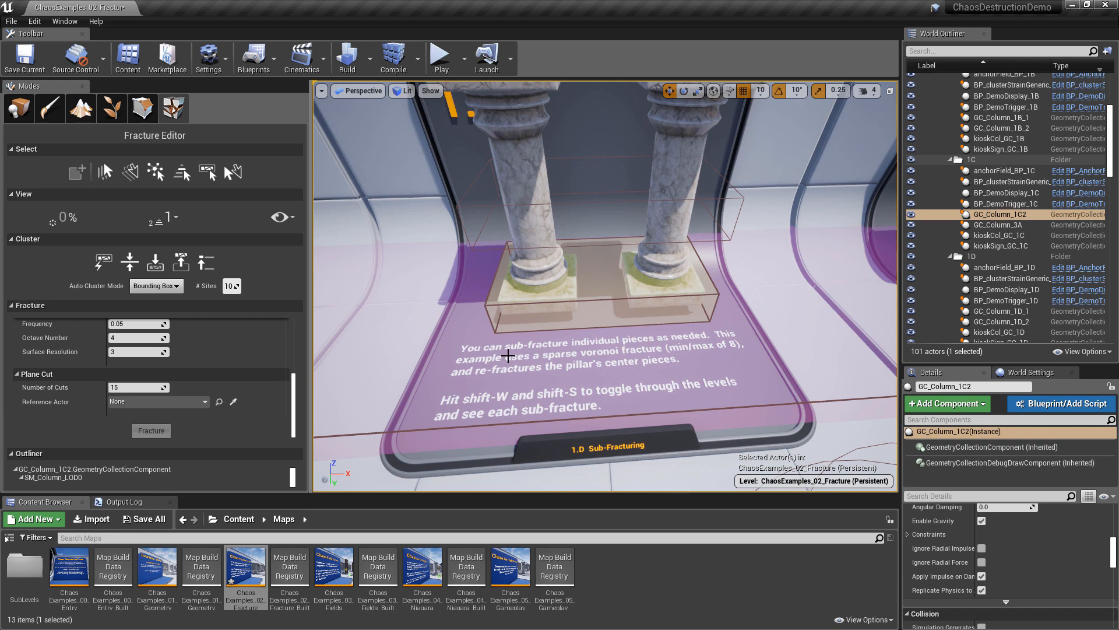
pyautogui.scroll(3, 541, 340)
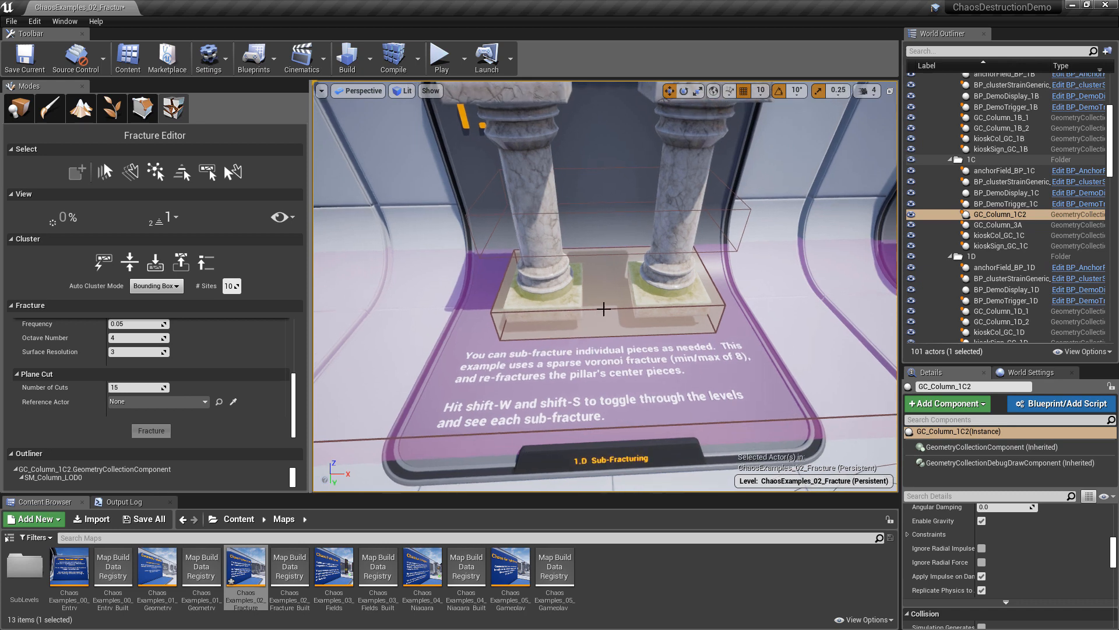
pyautogui.click(528, 183)
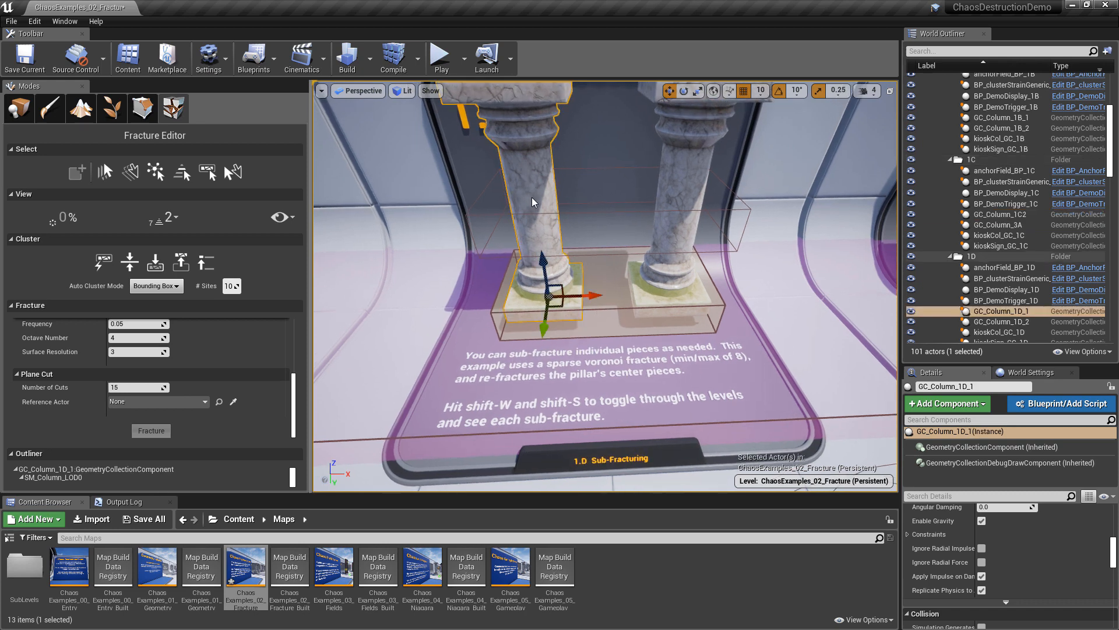
# Select the column GC_Column_1D_2 and toggle its view level between All and Root to examine its fracture levels
pyautogui.click(686, 171)
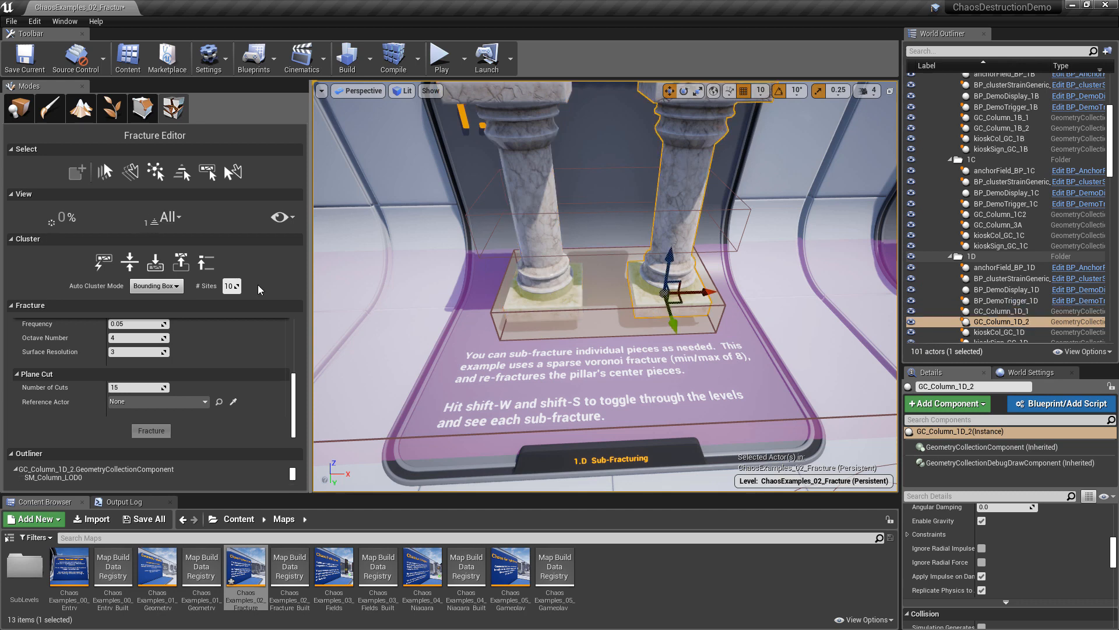
pyautogui.hotkey('shift', 's')
pyautogui.hotkey('shift', 'w')
pyautogui.hotkey('shift', 's')
pyautogui.hotkey('shift', 'w')
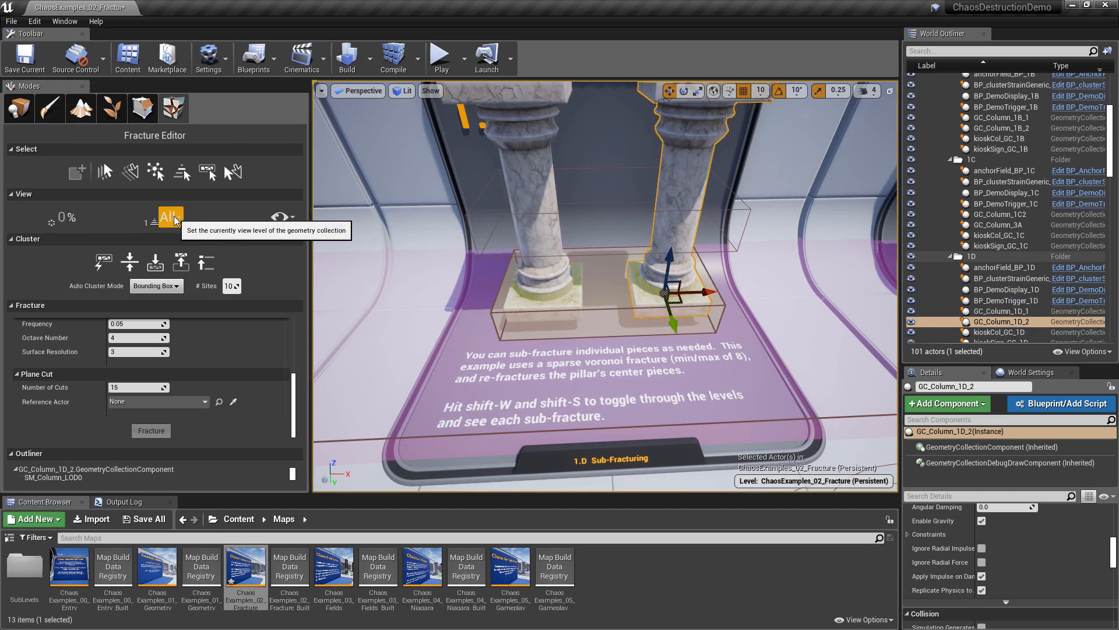
pyautogui.hotkey('shift', 's')
pyautogui.hotkey('shift', 'w')
pyautogui.hotkey('shift', 's')
pyautogui.hotkey('shift', 'w')
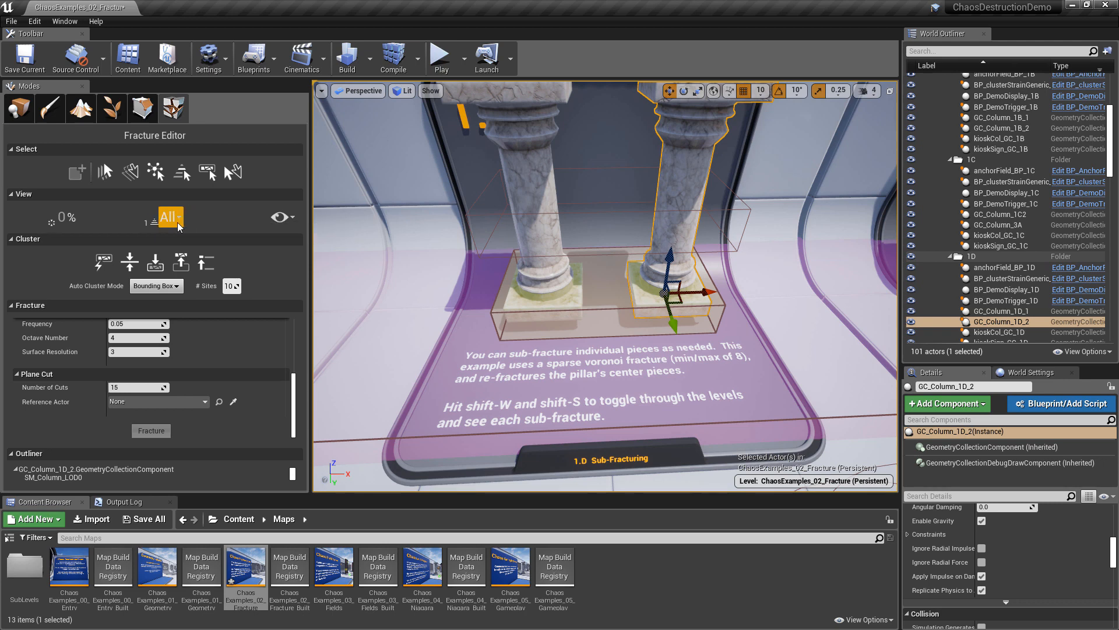
pyautogui.hotkey('shift', 's')
pyautogui.hotkey('shift', 'w')
pyautogui.hotkey('shift', 's')
pyautogui.hotkey('shift', 'w')
pyautogui.hotkey('shift', 's')
pyautogui.hotkey('shift', 'w')
pyautogui.hotkey('shift', 's')
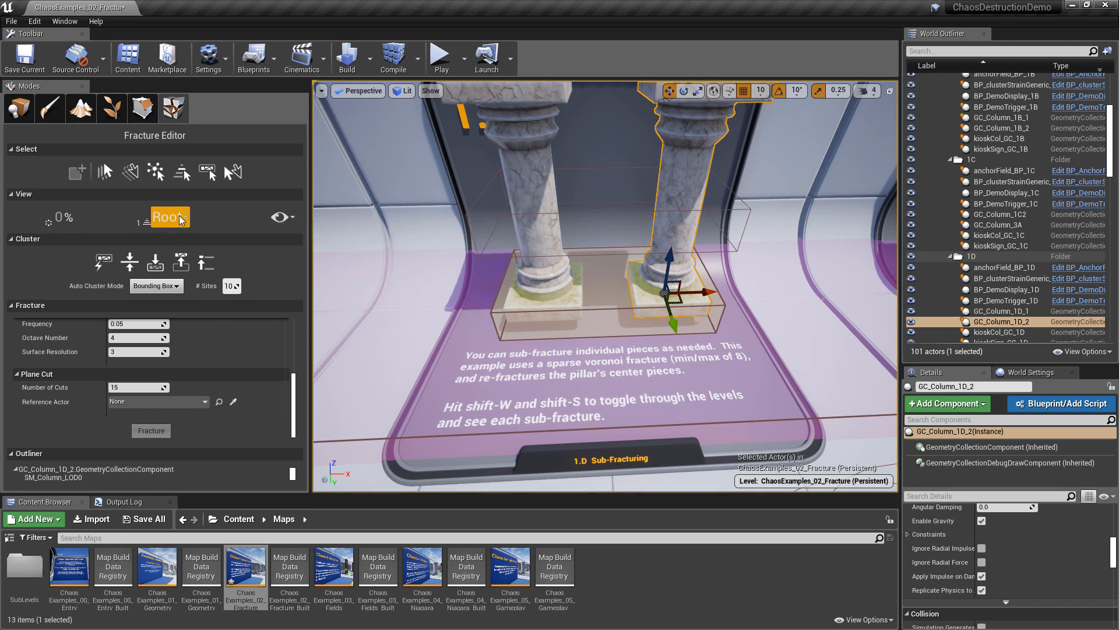
pyautogui.moveTo(47, 220)
pyautogui.mouseDown()
pyautogui.moveTo(102, 220)
pyautogui.moveTo(48, 219)
pyautogui.mouseUp()
# Select the column GC_Column_1D_1 and raise its exploded view amount to 100%
pyautogui.click(505, 202)
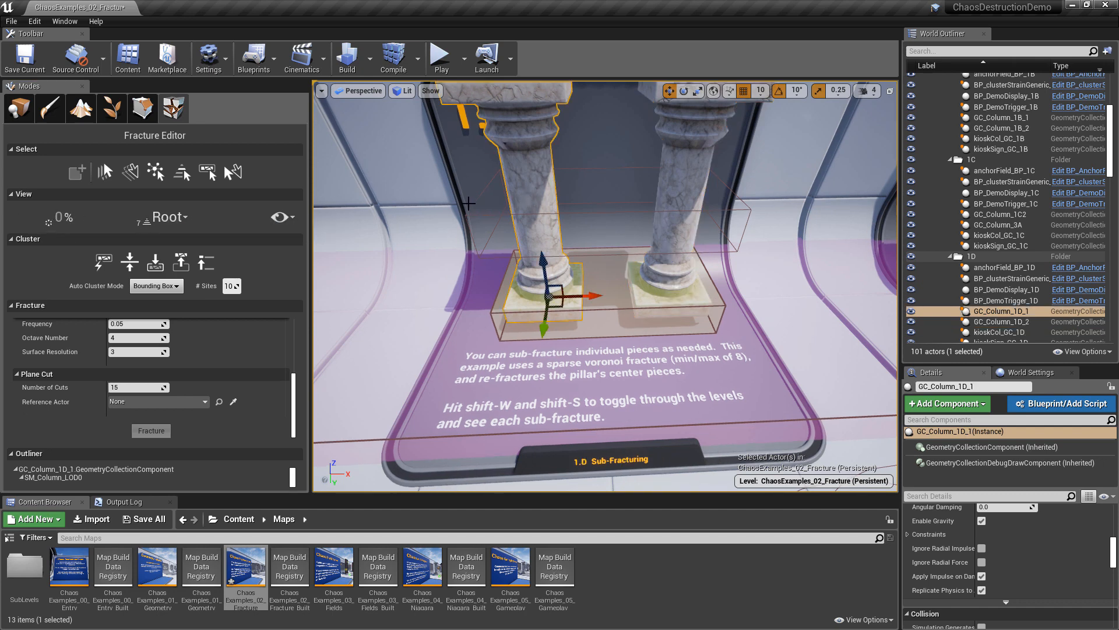
pyautogui.hotkey('shift', 'e')
pyautogui.hotkey('shift', 'e')
pyautogui.hotkey('shift', 'e')
pyautogui.hotkey('shift', 'e')
pyautogui.hotkey('shift', 'e')
pyautogui.hotkey('shift', 'e')
pyautogui.hotkey('shift', 'e')
# Step through the fracture levels of GC_Column_1D_1 to examine each sub-fracture, ending at Root
pyautogui.hotkey('shift', 's')
pyautogui.hotkey('shift', 's')
pyautogui.hotkey('shift', 's')
pyautogui.hotkey('shift', 's')
pyautogui.hotkey('shift', 's')
pyautogui.hotkey('shift', 's')
pyautogui.hotkey('shift', 's')
pyautogui.hotkey('shift', 's')
pyautogui.hotkey('shift', 's')
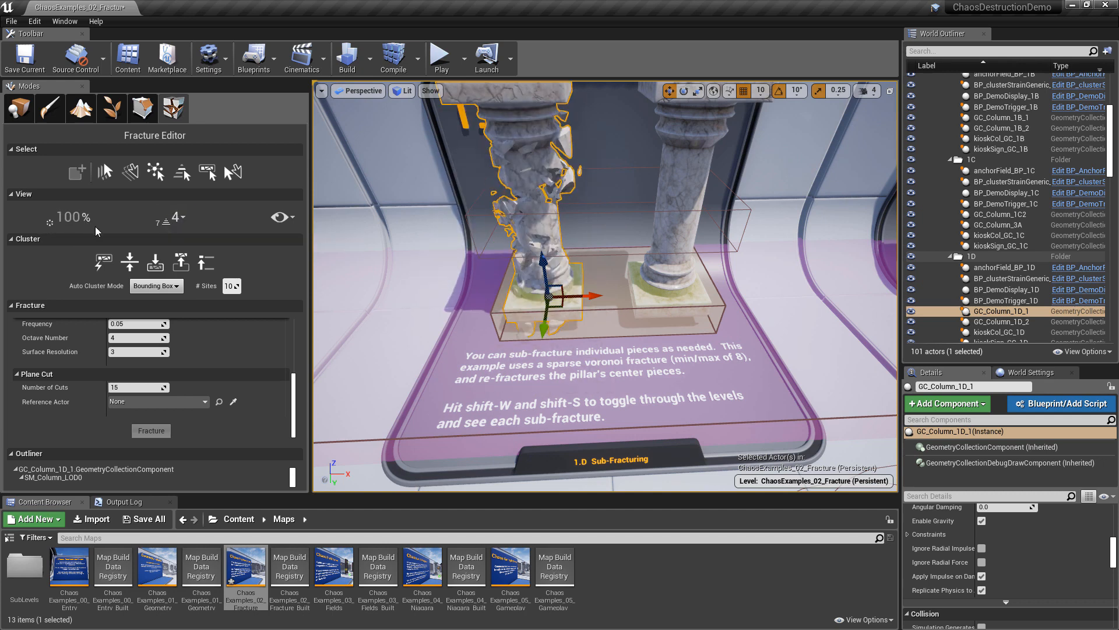
pyautogui.hotkey('shift', 'w')
pyautogui.hotkey('shift', 'w')
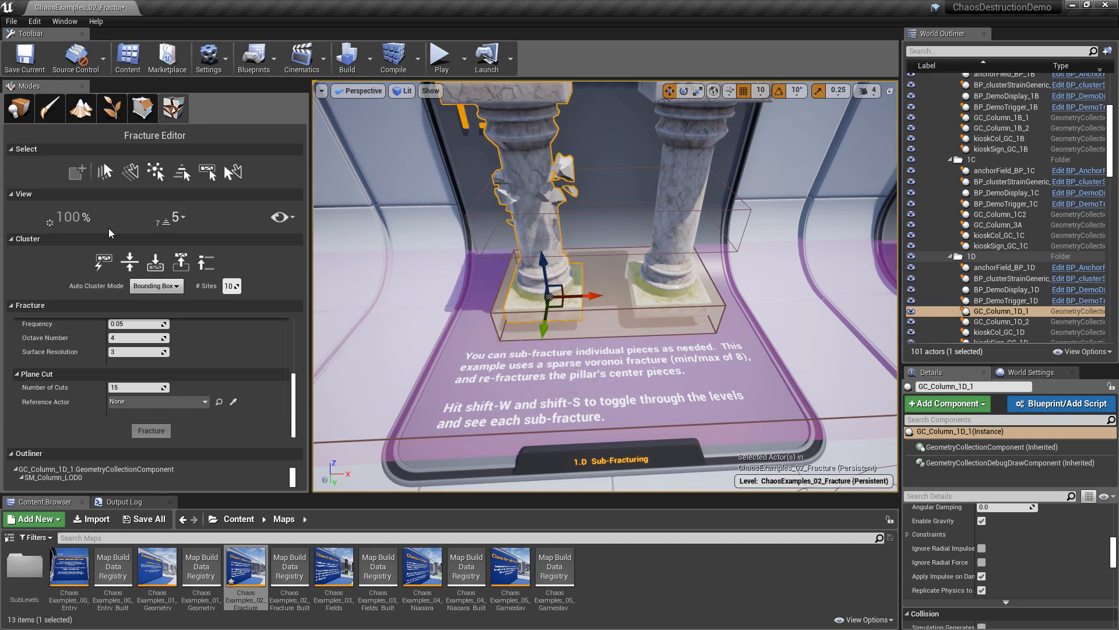
pyautogui.hotkey('shift', 's')
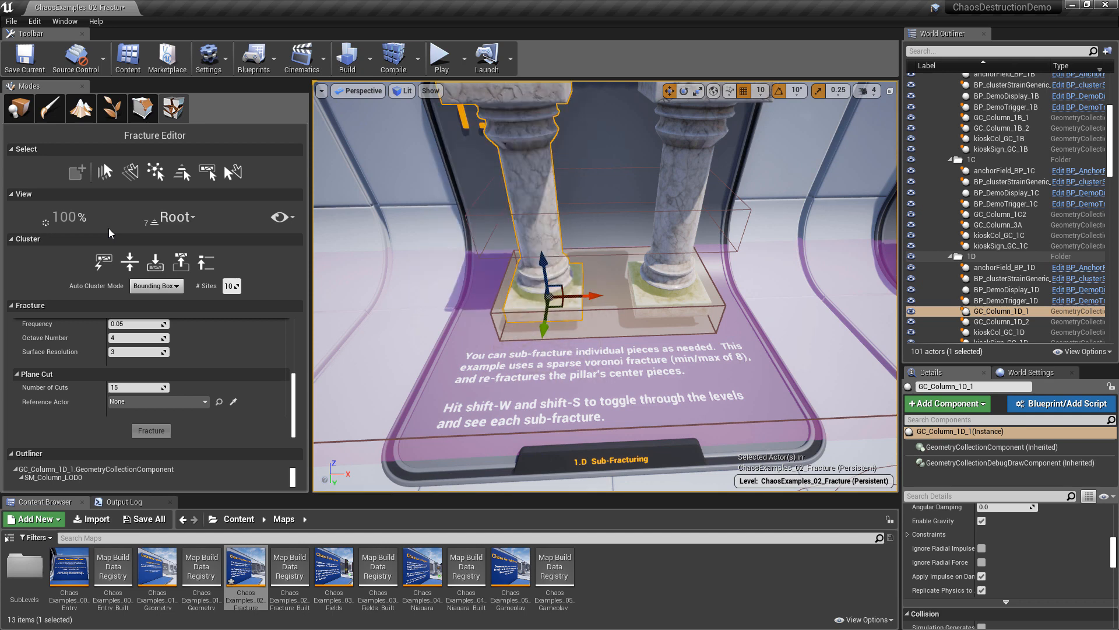
# Show all fracture levels of GC_Column_1D_1 and adjust its exploded view to 80%
pyautogui.click(176, 217)
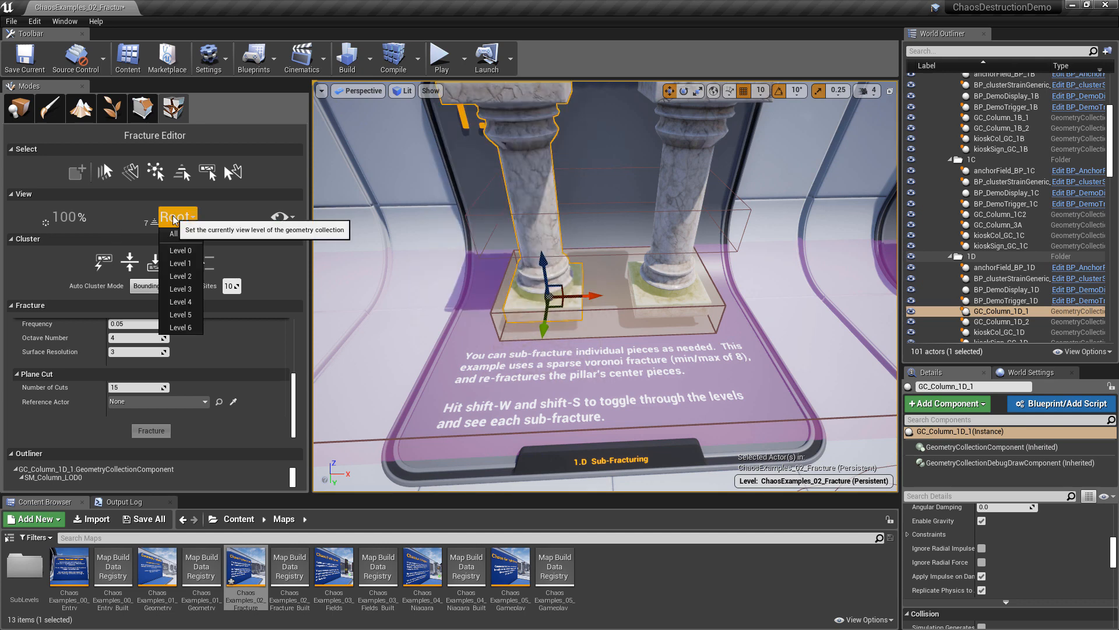
pyautogui.click(165, 235)
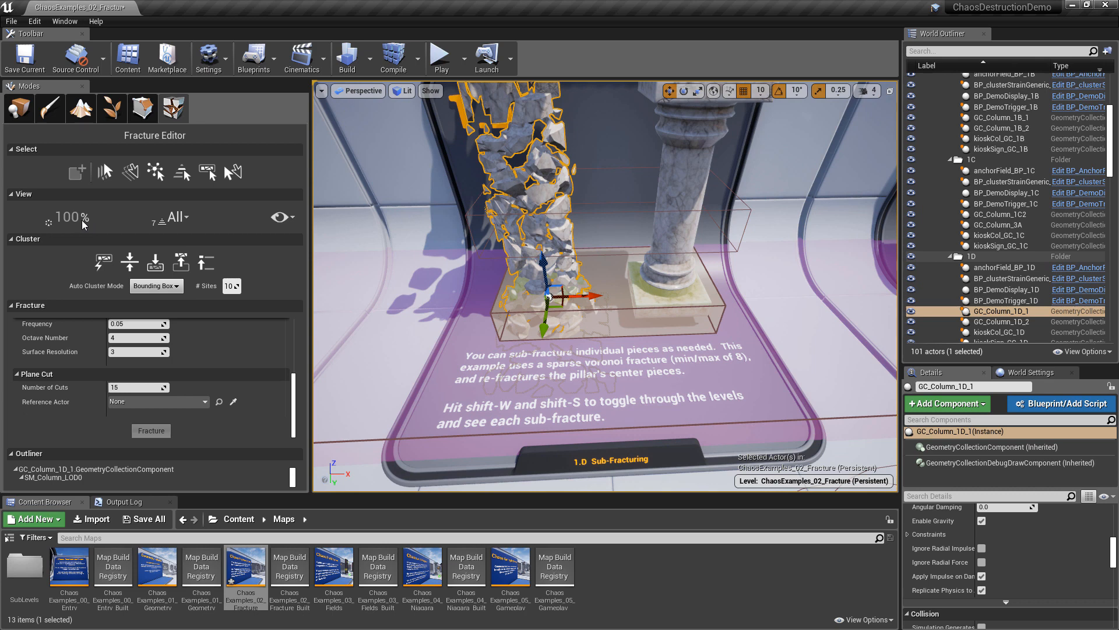
pyautogui.moveTo(84, 225); pyautogui.dragTo(55, 224)
pyautogui.hotkey('shift', 'e')
pyautogui.hotkey('shift', 'e')
pyautogui.hotkey('shift', 'e')
pyautogui.hotkey('shift', 'e')
pyautogui.hotkey('shift', 'e')
pyautogui.hotkey('shift', 'e')
pyautogui.hotkey('shift', 'e')
pyautogui.hotkey('shift', 'e')
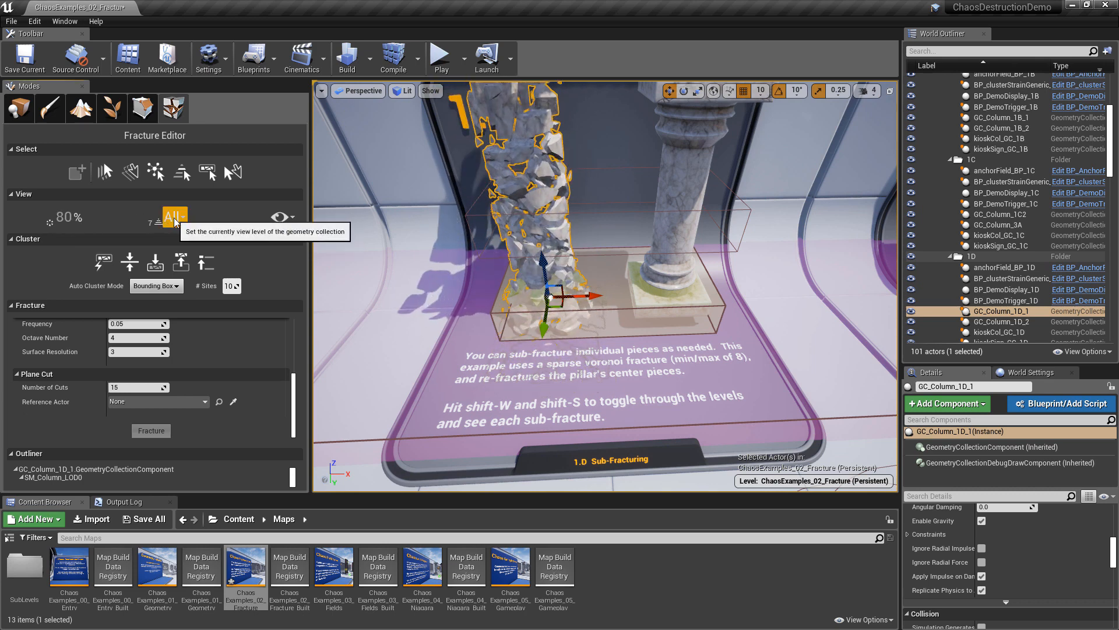
# Cycle GC_Column_1D_1 through its fracture levels back to Root and set the exploded view to 100%
pyautogui.hotkey('shift', 'w')
pyautogui.hotkey('shift', 'w')
pyautogui.hotkey('shift', 'w')
pyautogui.hotkey('shift', 'w')
pyautogui.hotkey('shift', 'w')
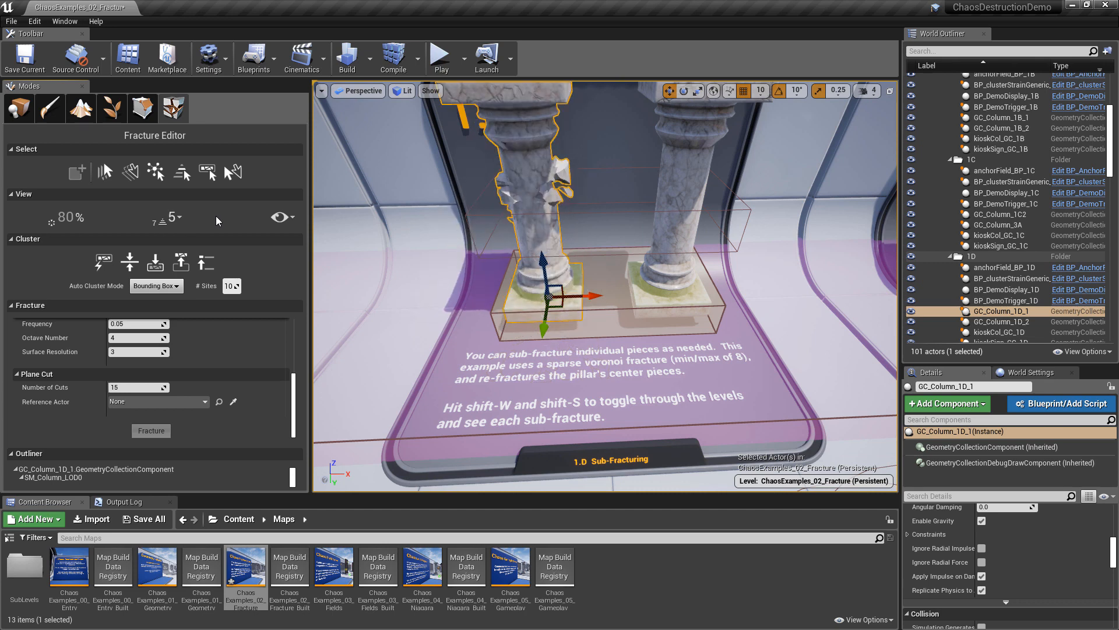
pyautogui.hotkey('shift', 'w')
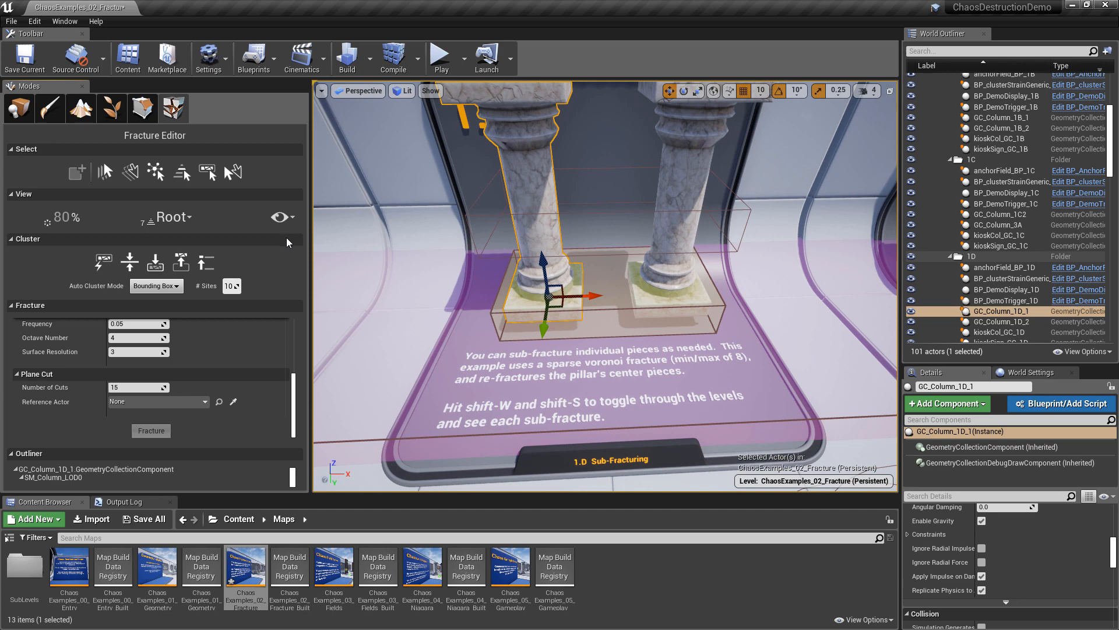
pyautogui.hotkey('shift', 'e')
pyautogui.hotkey('shift', 'e')
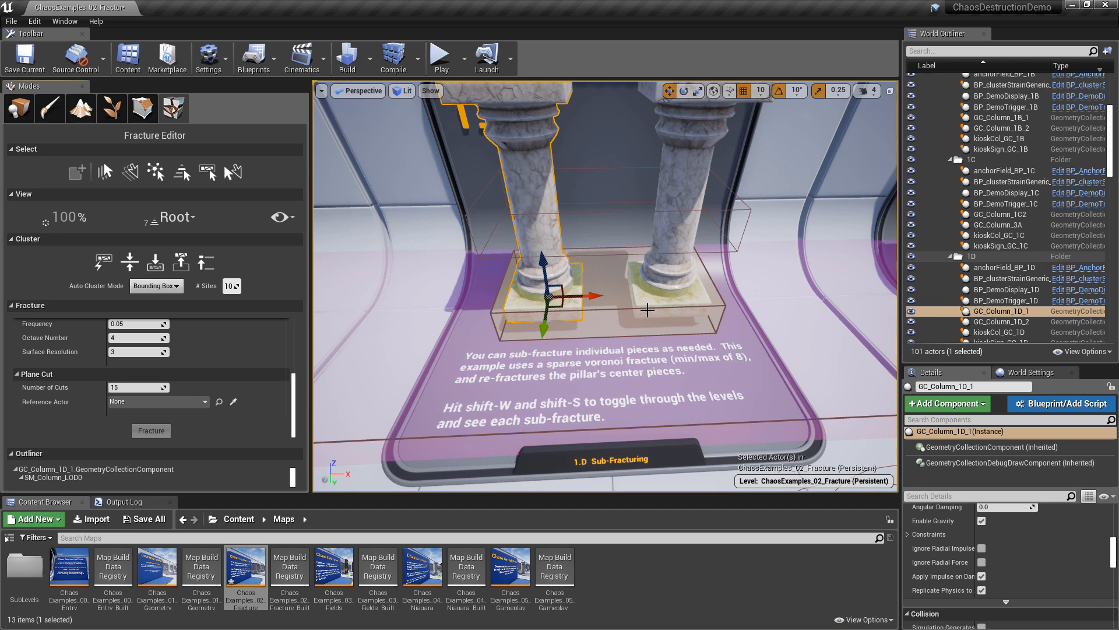
# Select all bones of GC_Column_1D_2 and fracture them with Uniform Voronoi, using 20 minimum and 20 maximum sites
pyautogui.click(676, 221)
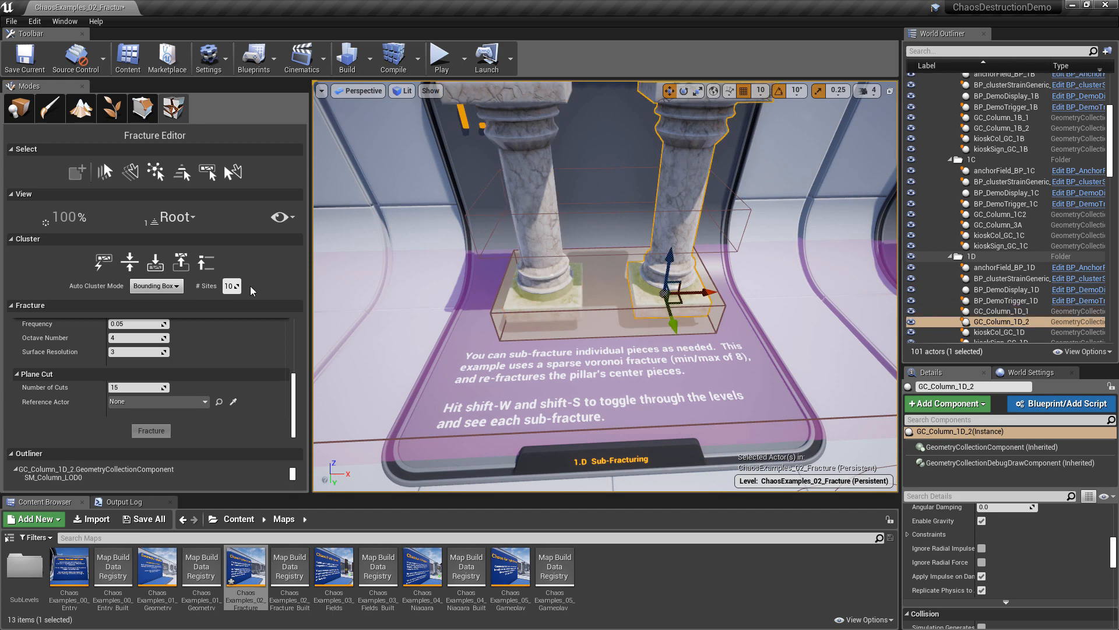
pyautogui.scroll(5, 297, 384)
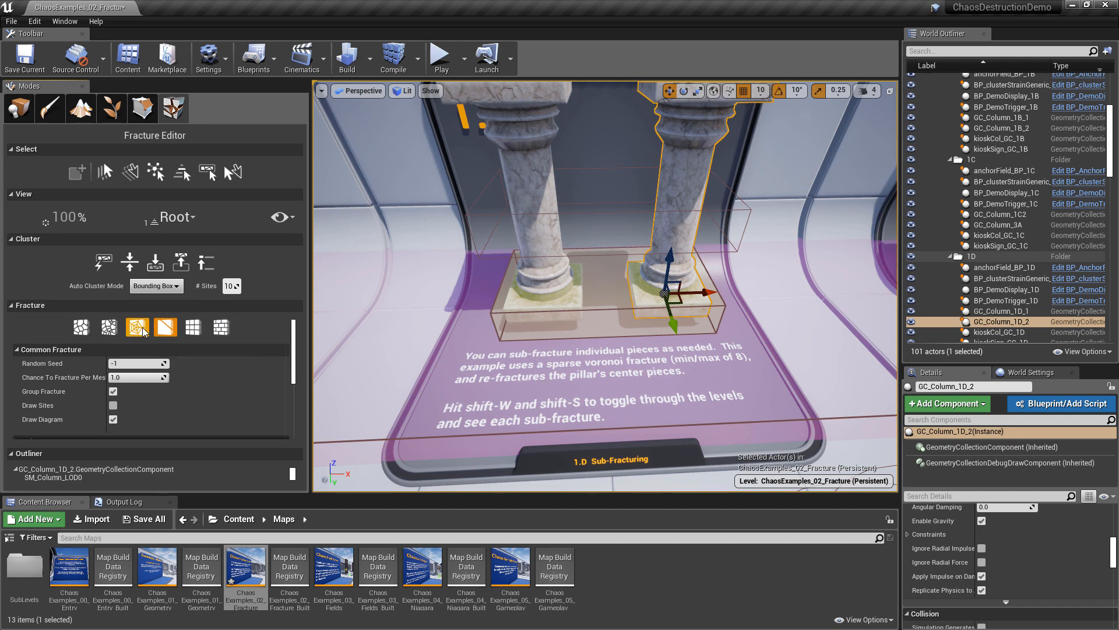
pyautogui.click(81, 328)
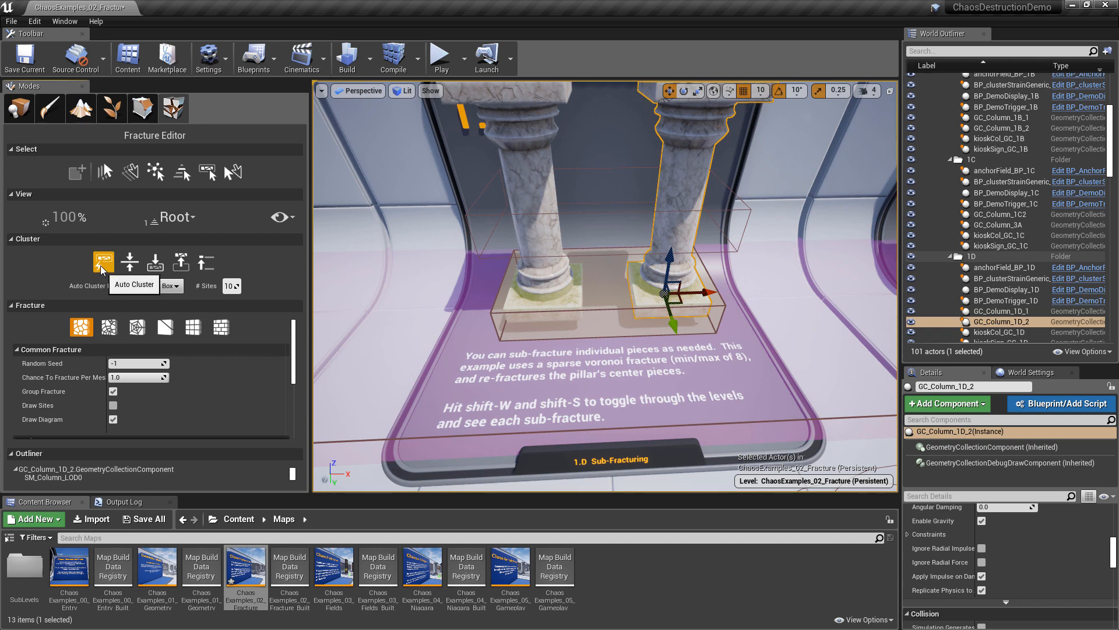
pyautogui.click(130, 266)
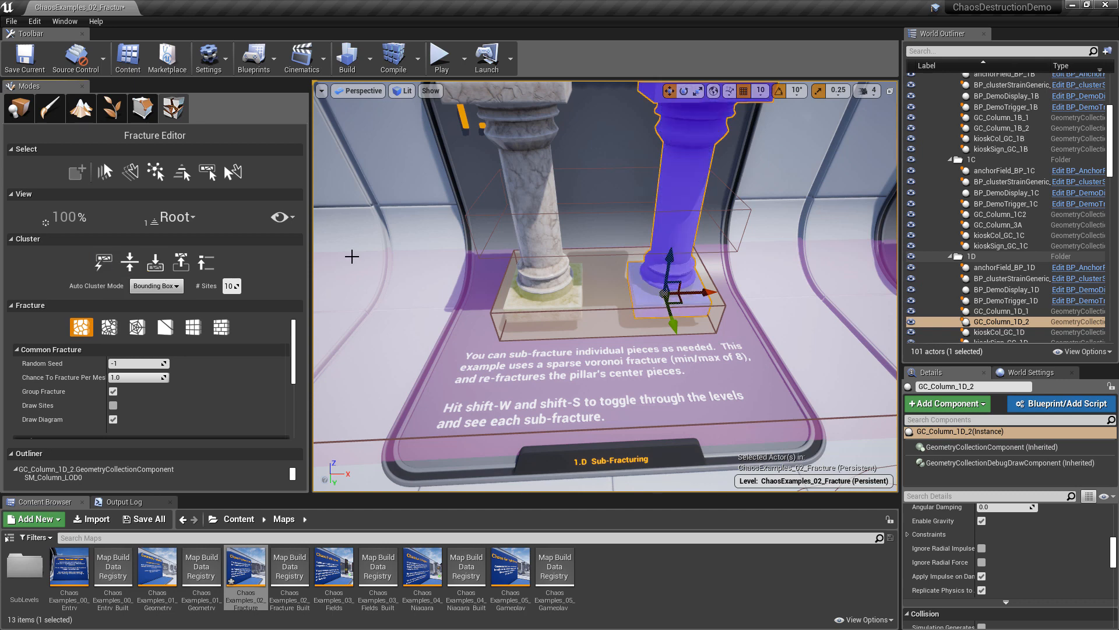
pyautogui.moveTo(605, 233); pyautogui.dragTo(618, 213, button='right')
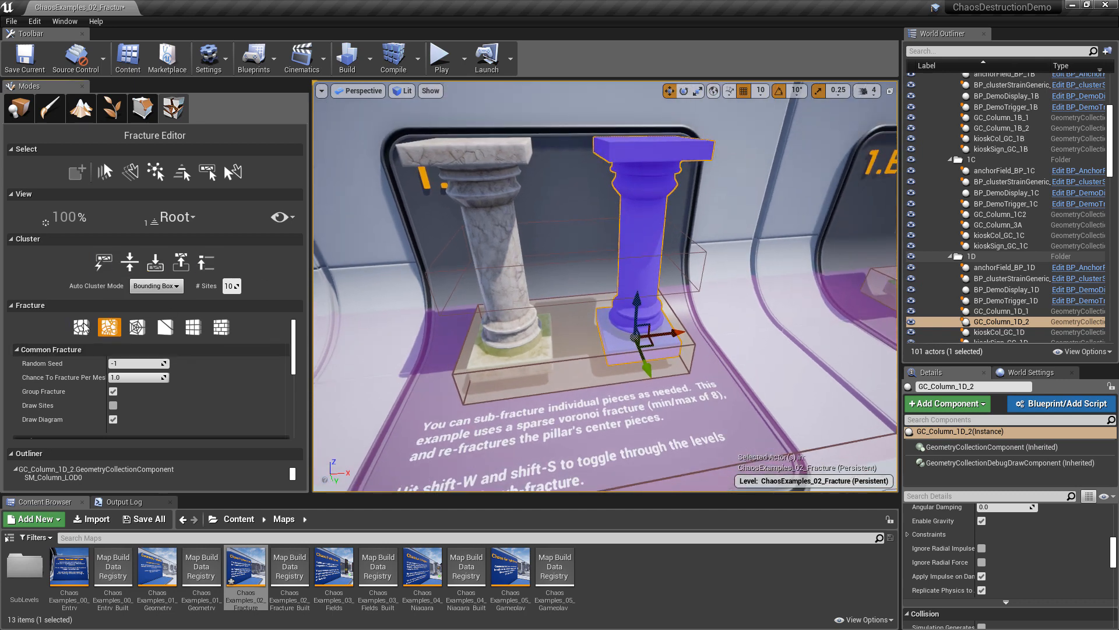
pyautogui.scroll(-1, 297, 342)
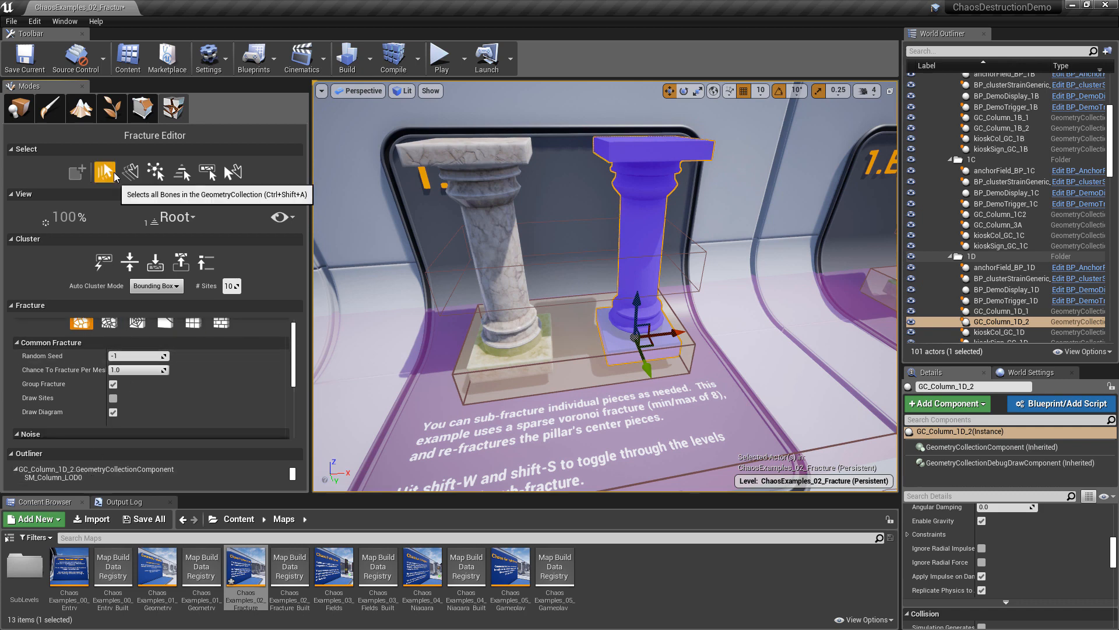
pyautogui.click(114, 173)
pyautogui.click(76, 470)
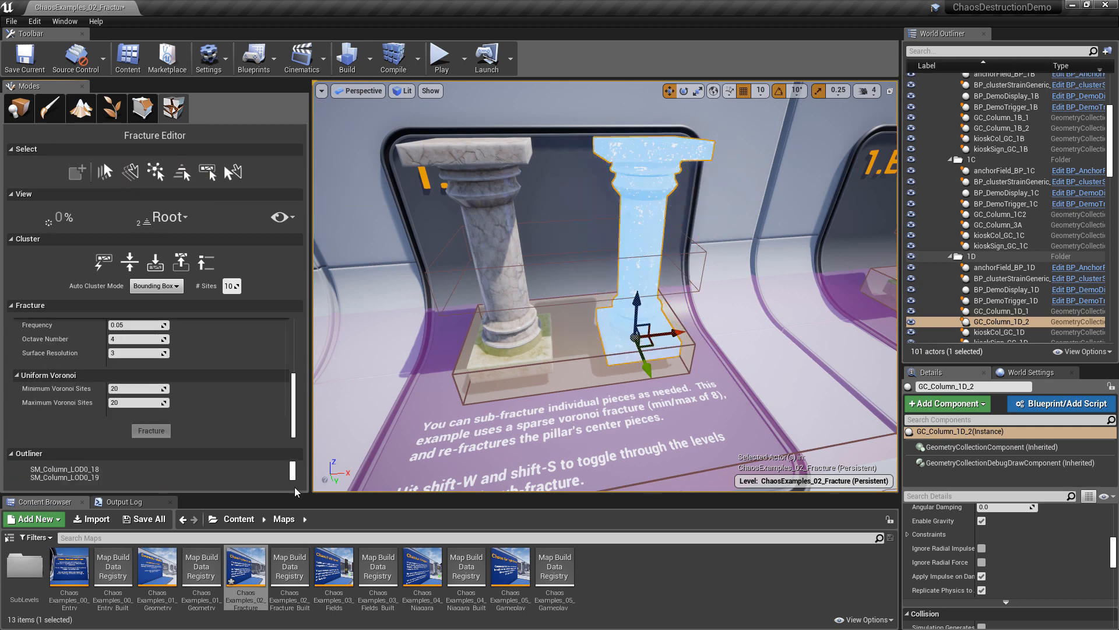
# Collapse the fracture settings and select every bone from SM_Column_LOD0 to SM_Column_LOD0_19 in the outliner
pyautogui.moveTo(295, 487); pyautogui.dragTo(295, 472)
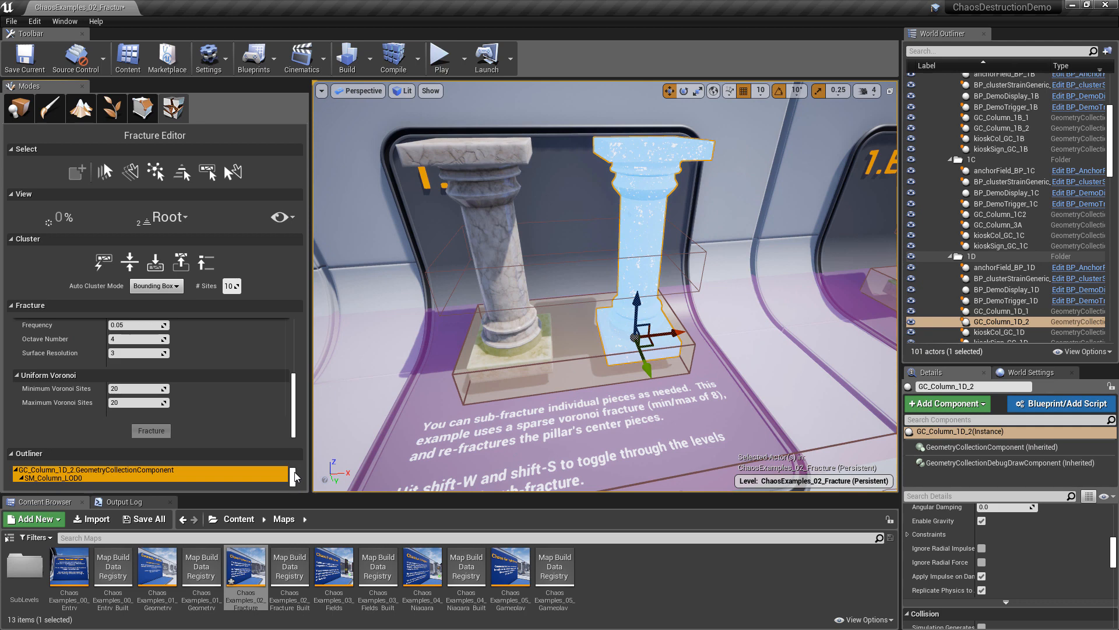
pyautogui.click(121, 454)
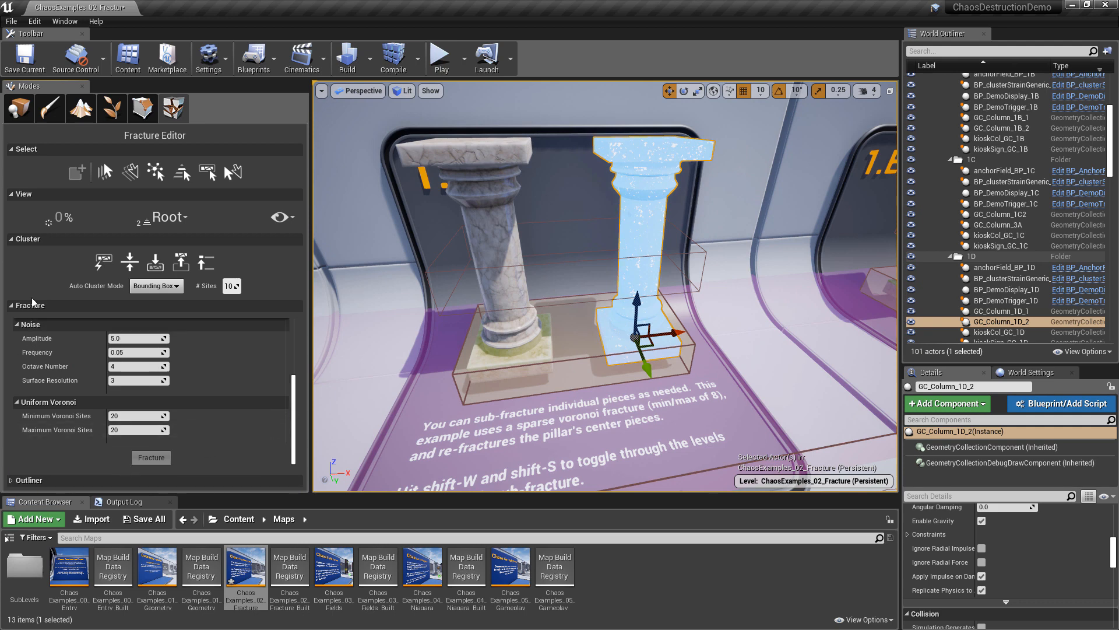
pyautogui.click(12, 307)
pyautogui.click(12, 321)
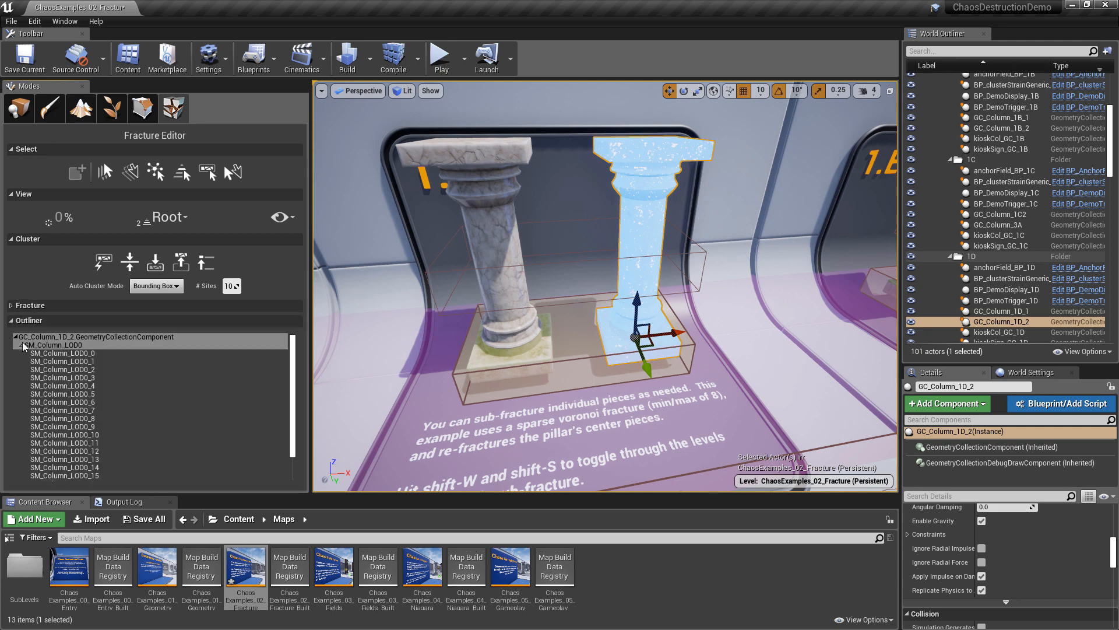
pyautogui.click(36, 346)
pyautogui.scroll(-3, 93, 392)
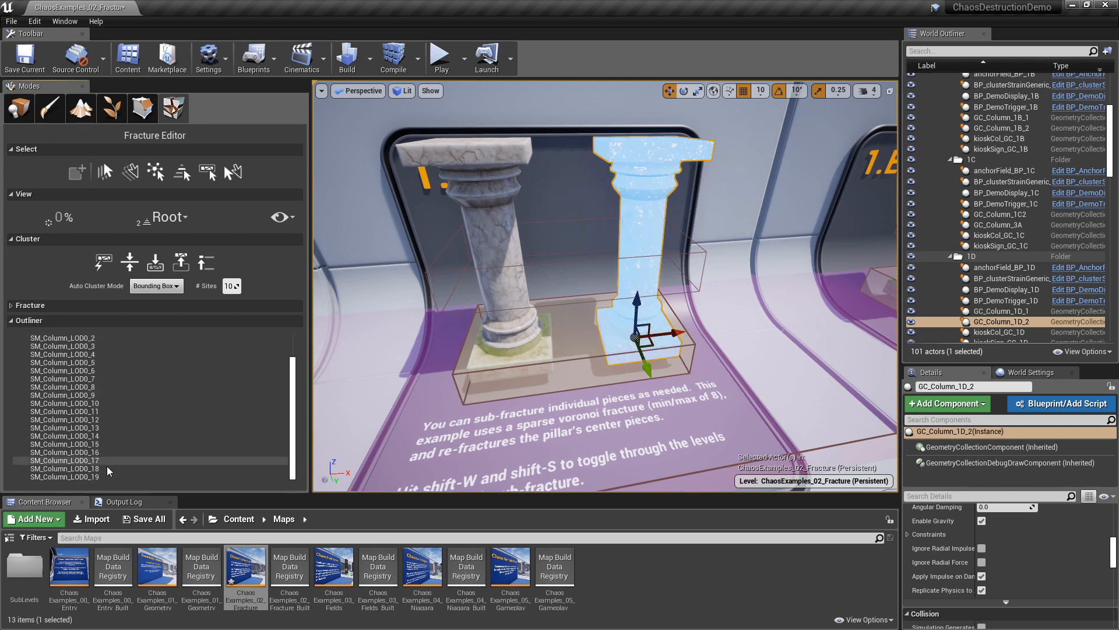
pyautogui.keyDown('shift'); pyautogui.click(118, 475); pyautogui.keyUp('shift')
pyautogui.scroll(3, 164, 413)
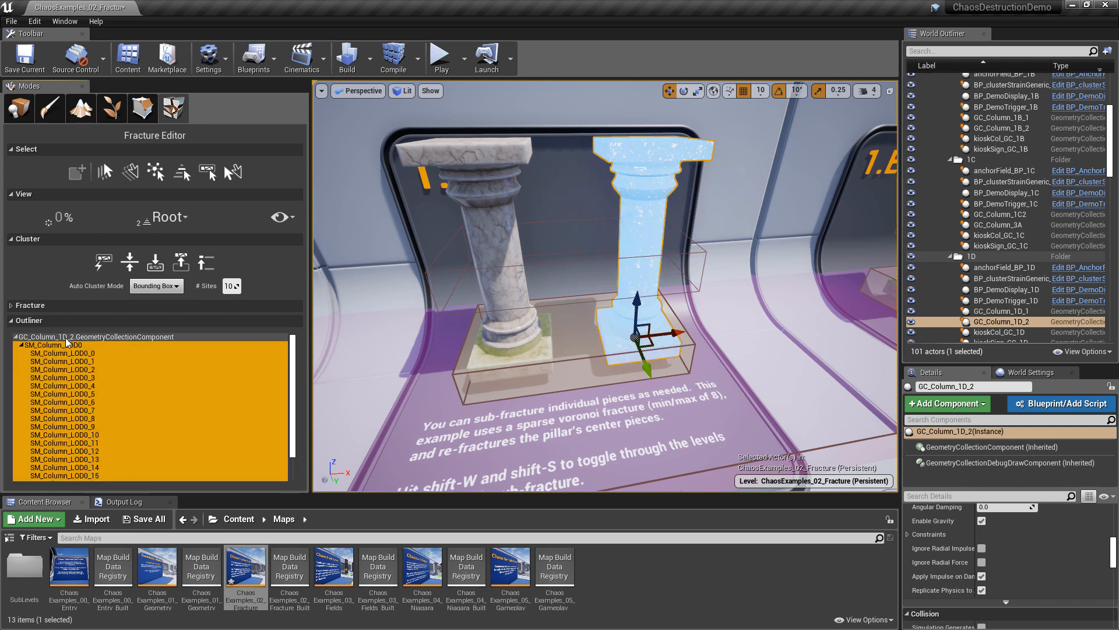
# Set the view level of GC_Column_1D_2 to All and test its exploded view, returning it to 0%
pyautogui.moveTo(57, 216); pyautogui.dragTo(77, 216)
pyautogui.click(185, 220)
pyautogui.click(189, 235)
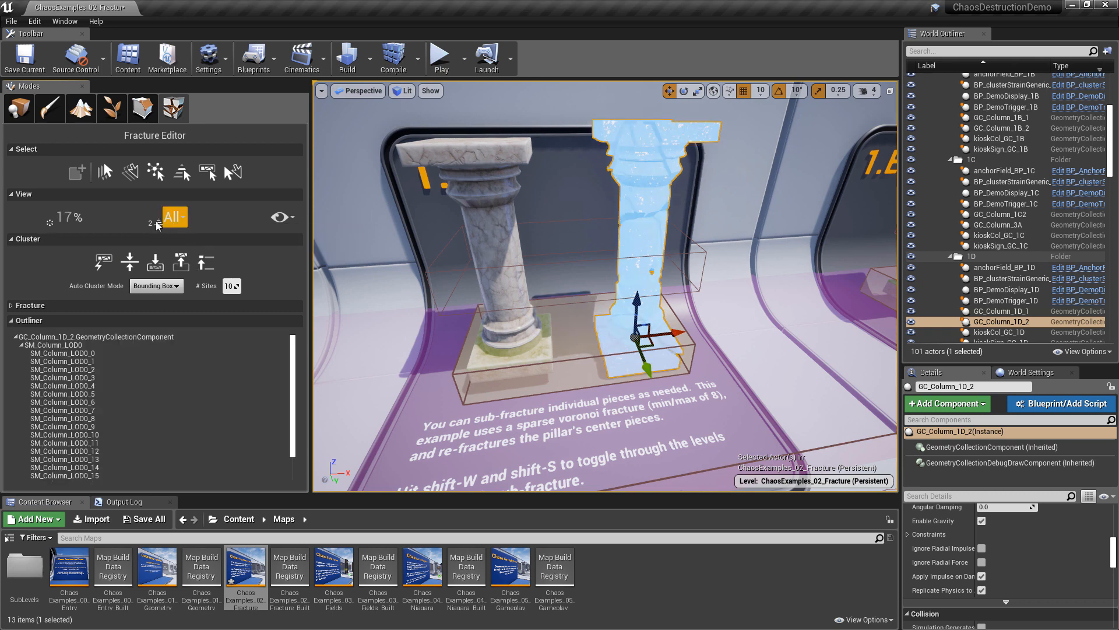
pyautogui.moveTo(63, 217)
pyautogui.mouseDown()
pyautogui.moveTo(121, 217)
pyautogui.moveTo(63, 217)
pyautogui.mouseUp()
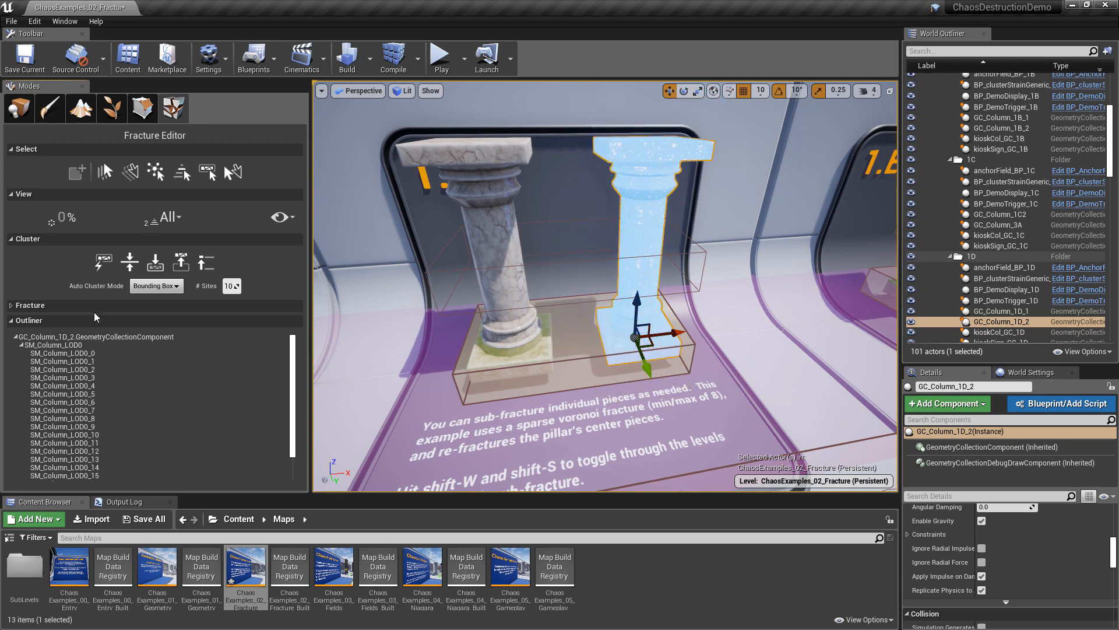
# Clear the bone selection, then explode GC_Column_1D_2 to 57% and select a piece at the middle of its shaft
pyautogui.click(104, 337)
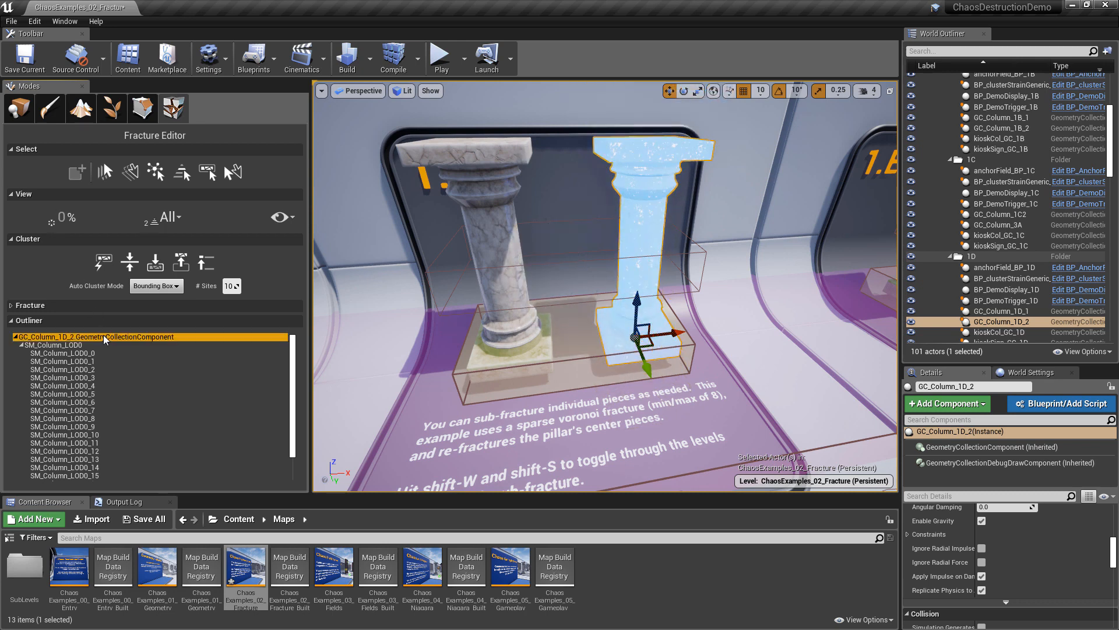
pyautogui.click(171, 217)
pyautogui.click(176, 219)
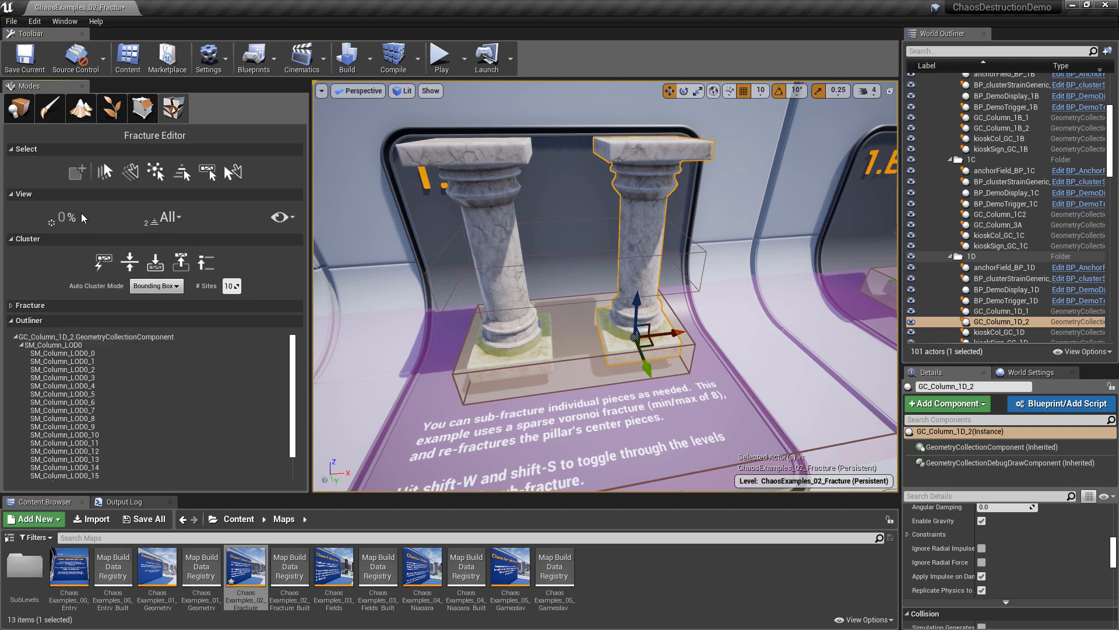
pyautogui.moveTo(81, 213)
pyautogui.mouseDown()
pyautogui.moveTo(140, 213)
pyautogui.moveTo(82, 217)
pyautogui.mouseUp()
pyautogui.click(635, 247)
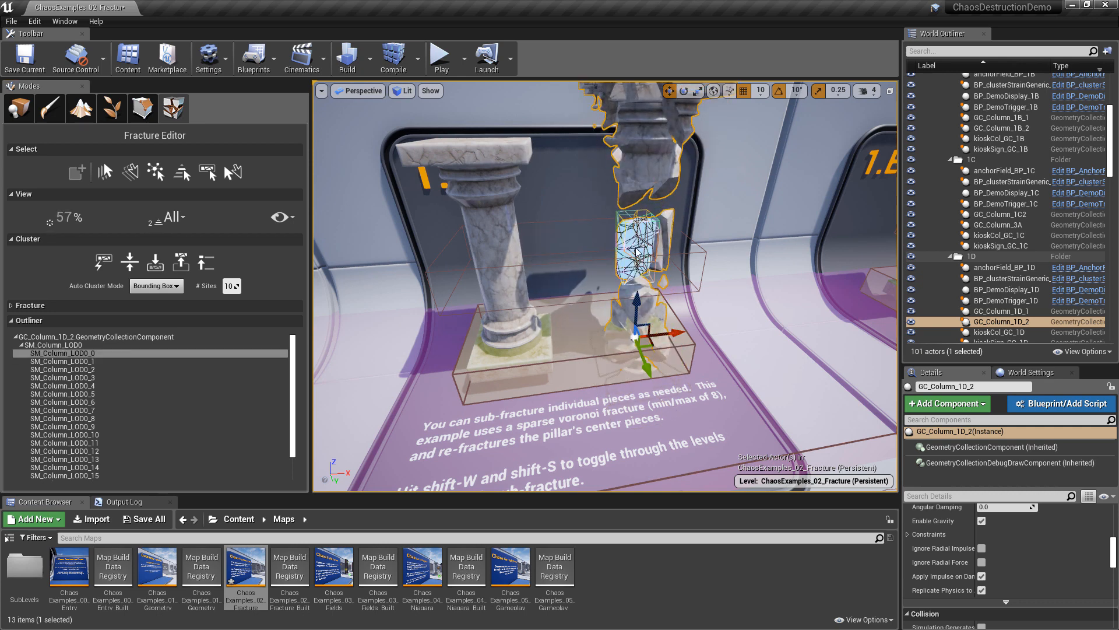
# Add the center pieces SM_Column_LOD0_11 and SM_Column_LOD0_4 to the selection alongside SM_Column_LOD0_0
pyautogui.keyDown('ctrl'); pyautogui.click(669, 233); pyautogui.keyUp('ctrl')
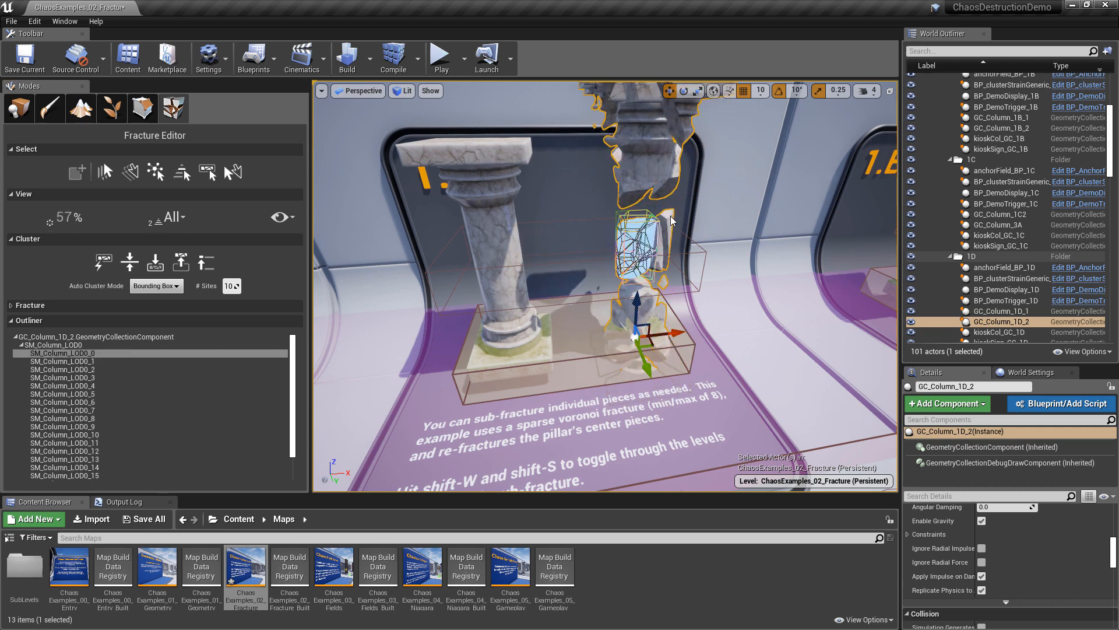
pyautogui.keyDown('ctrl'); pyautogui.click(97, 432); pyautogui.keyUp('ctrl')
pyautogui.keyDown('ctrl'); pyautogui.click(97, 432); pyautogui.keyUp('ctrl')
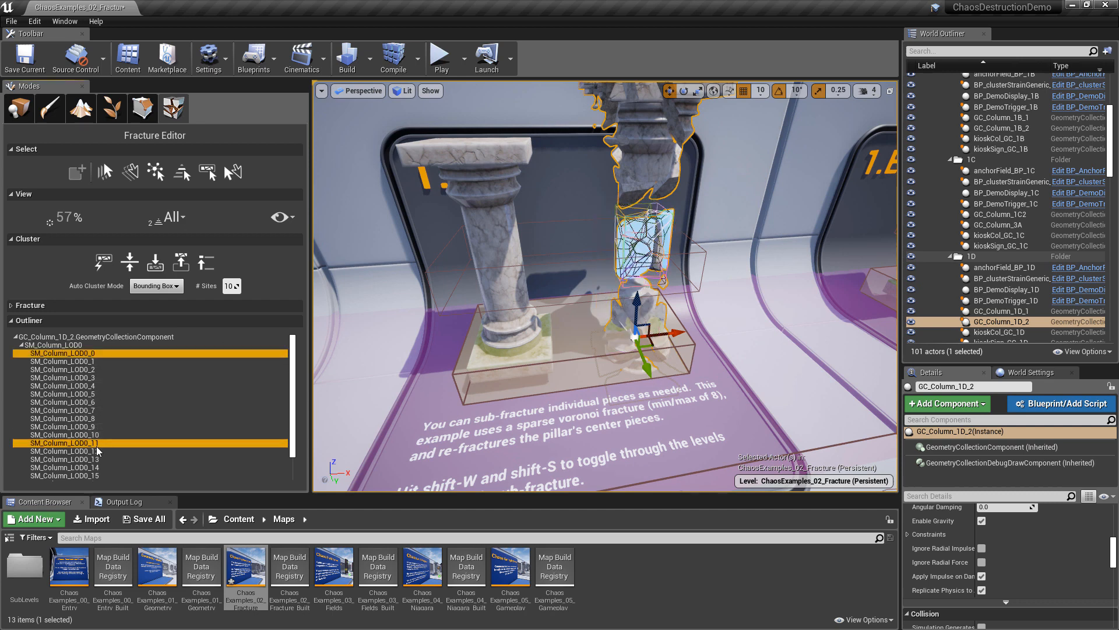
pyautogui.keyDown('ctrl'); pyautogui.click(96, 450); pyautogui.keyUp('ctrl')
pyautogui.keyDown('ctrl'); pyautogui.click(96, 450); pyautogui.keyUp('ctrl')
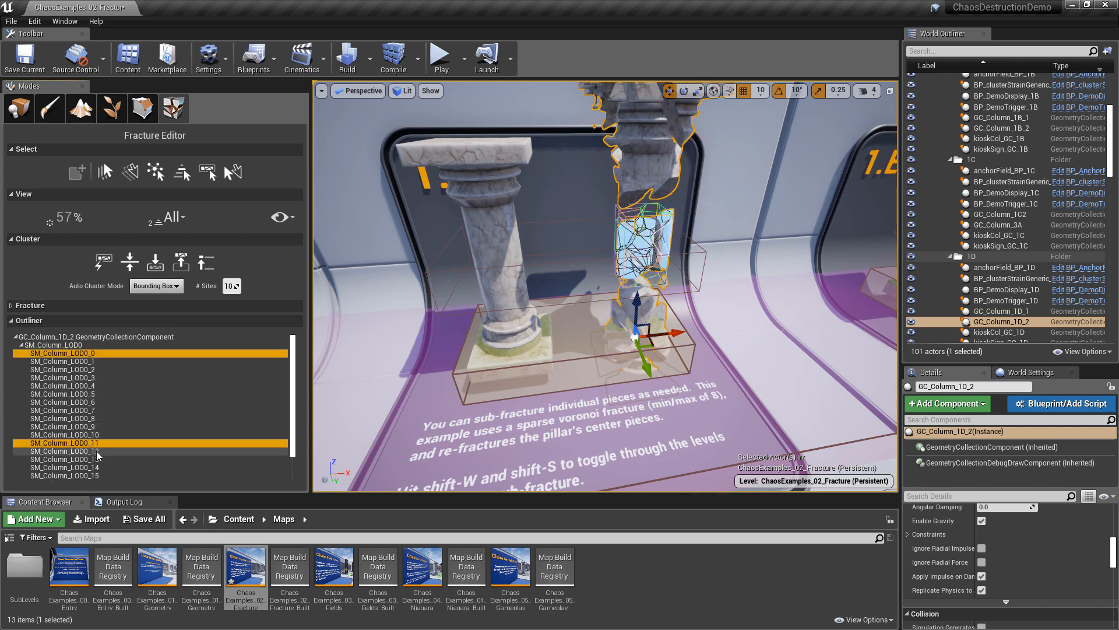
pyautogui.keyDown('ctrl'); pyautogui.click(93, 386); pyautogui.keyUp('ctrl')
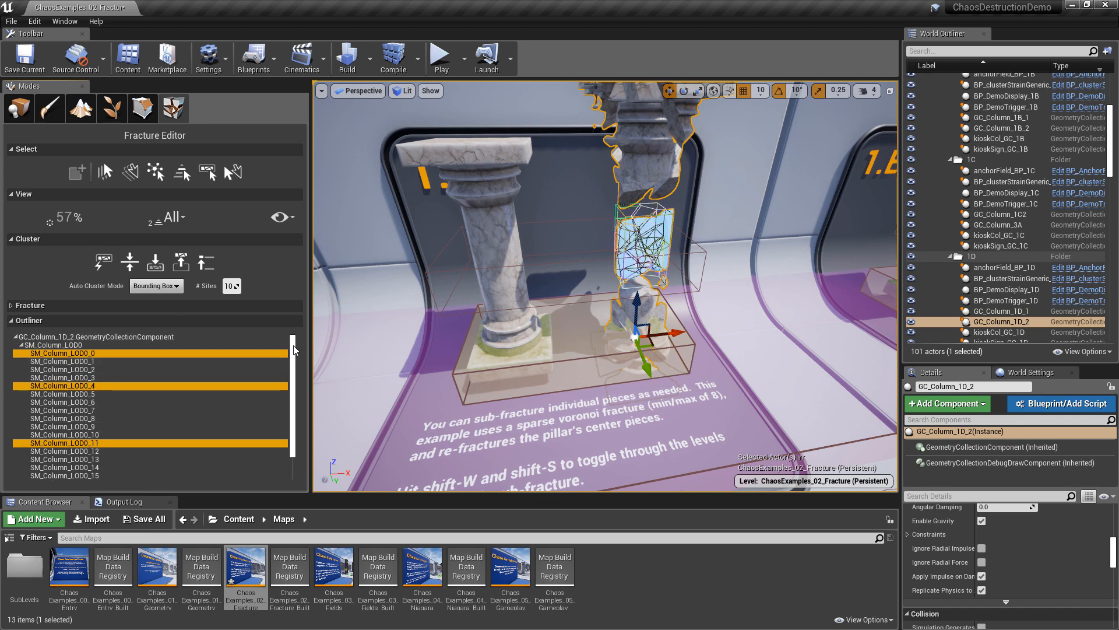
# Fracture the selected center pieces with Radial Voronoi, using a Variability of 0.4
pyautogui.click(42, 310)
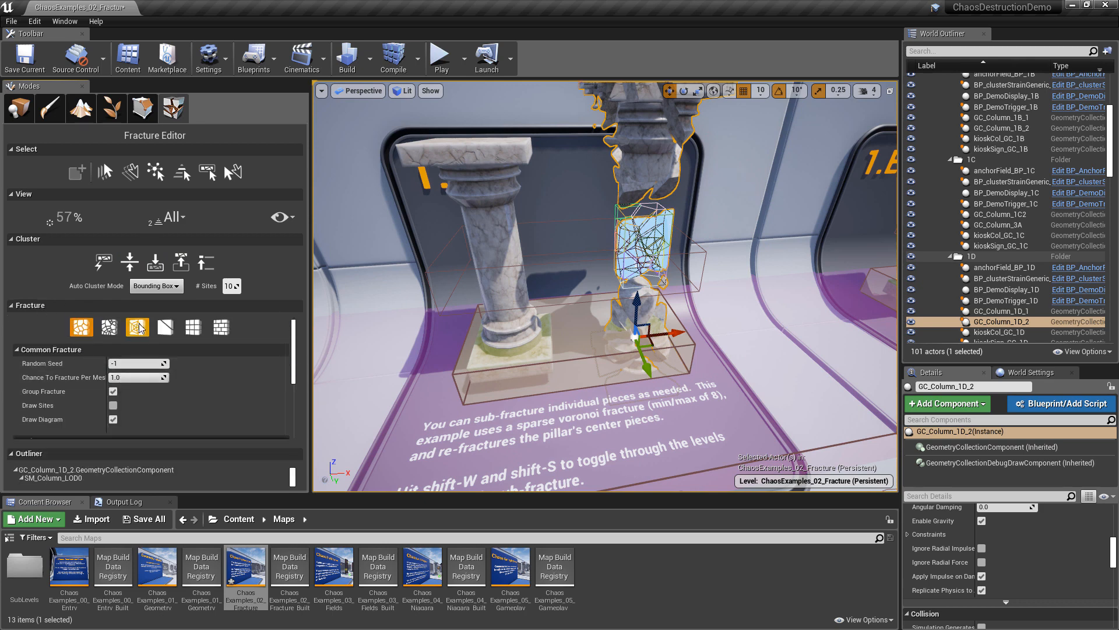
pyautogui.click(138, 328)
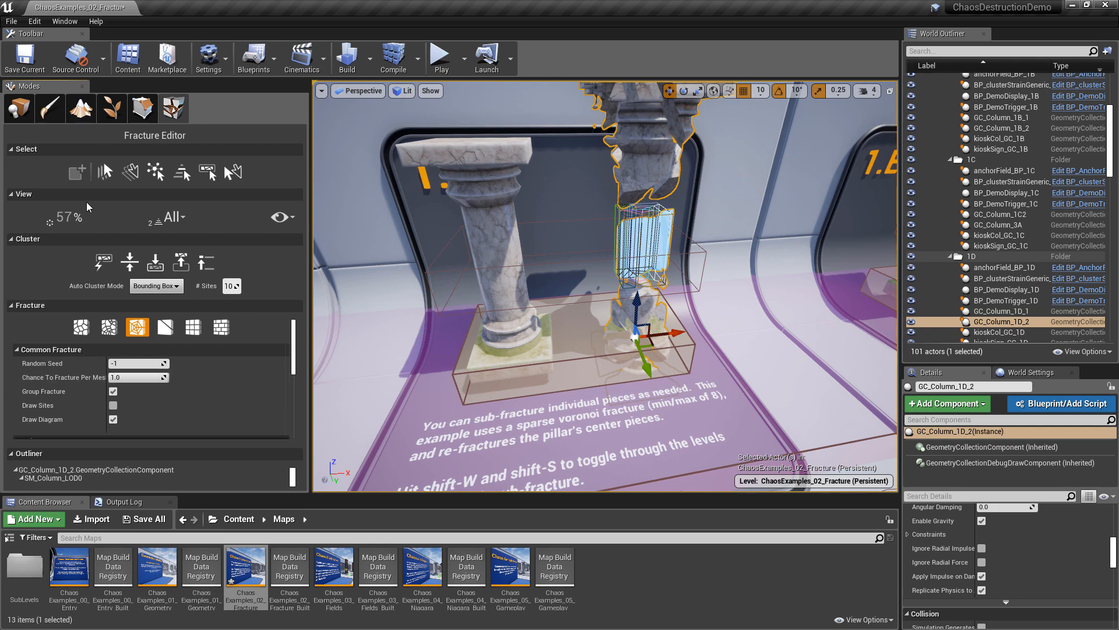
pyautogui.moveTo(295, 326); pyautogui.dragTo(302, 409)
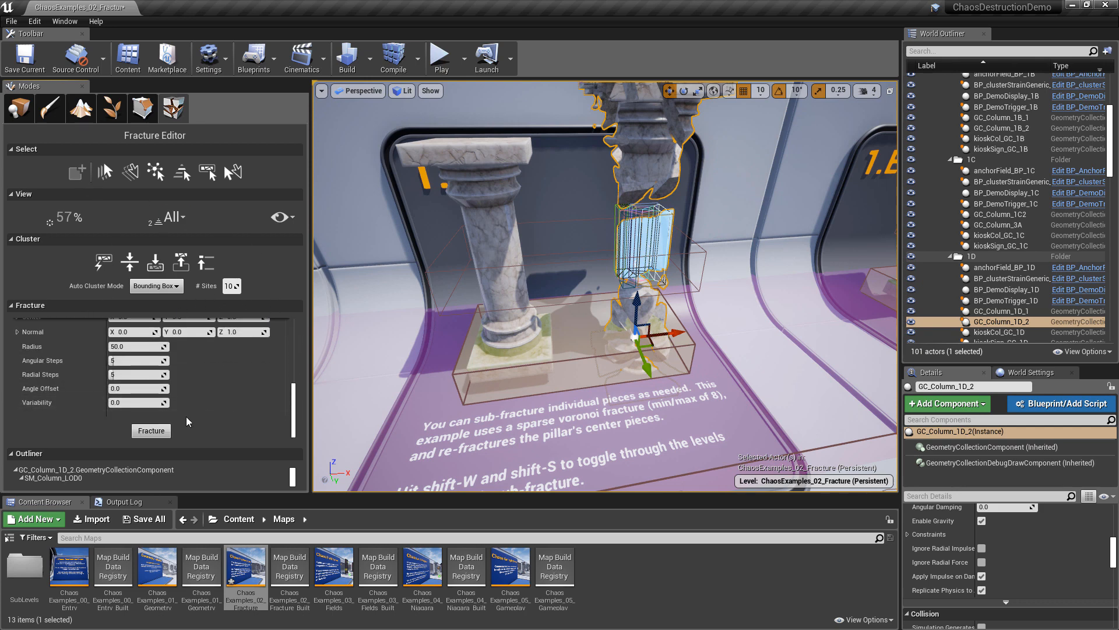
pyautogui.click(136, 403)
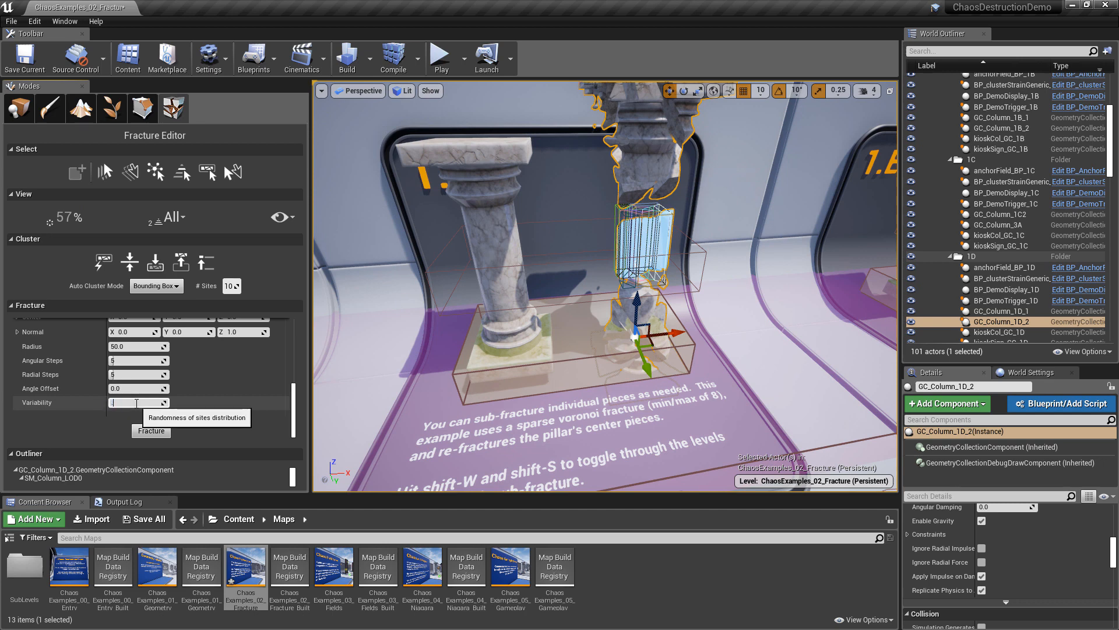
pyautogui.write('.4')
pyautogui.press('Return')
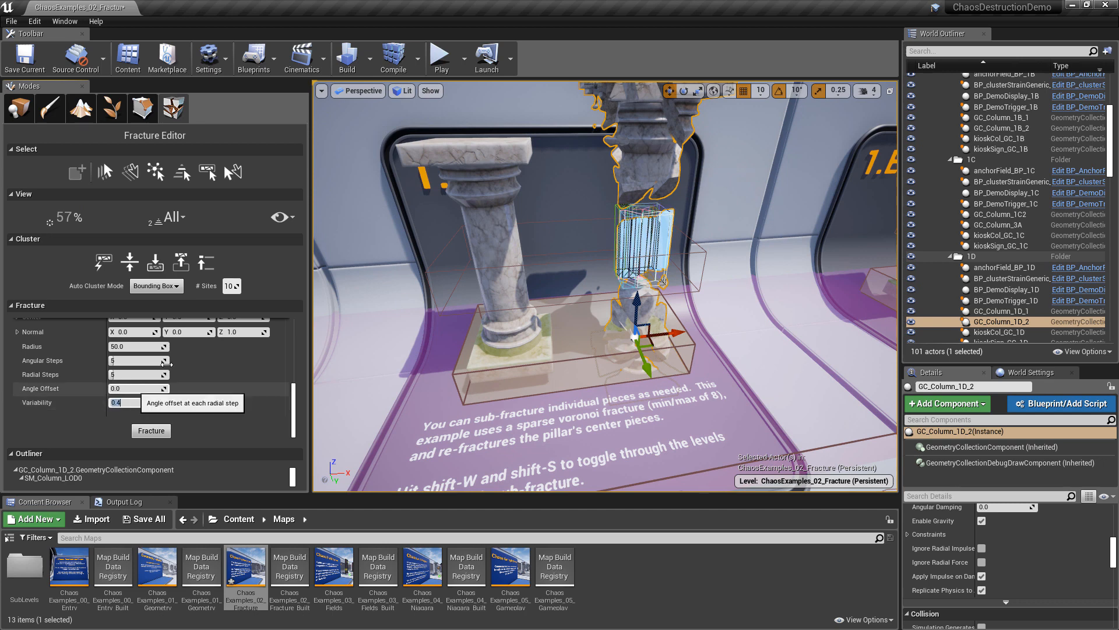
pyautogui.click(151, 430)
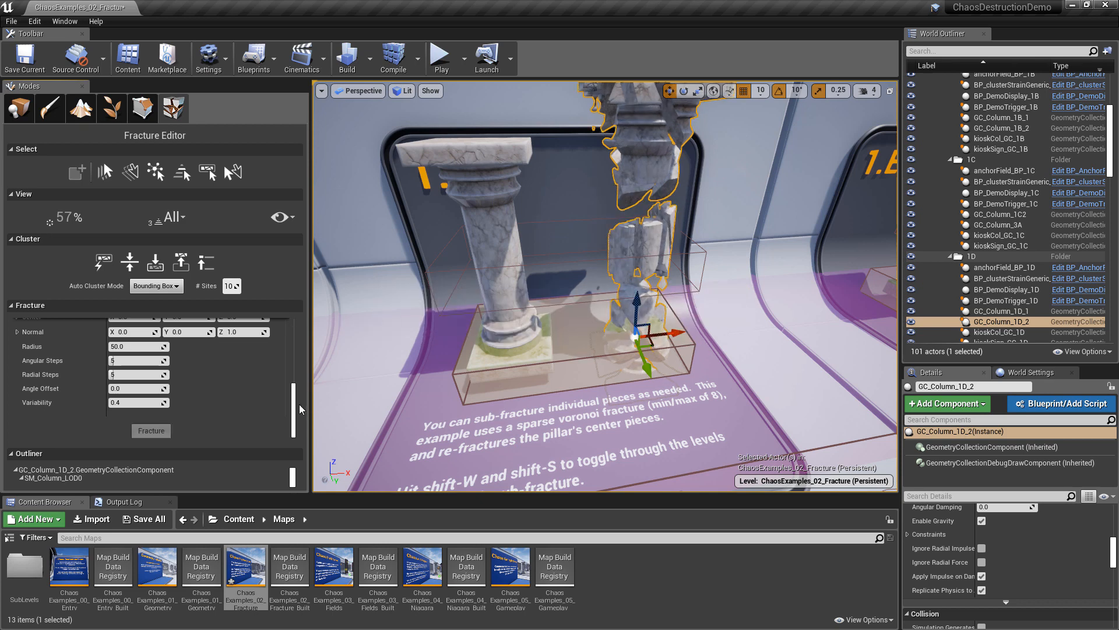
# Preview the exploded column with all levels shown, reduce the explosion to 36%, and set the view level to Level 2
pyautogui.moveTo(293, 404); pyautogui.dragTo(296, 335)
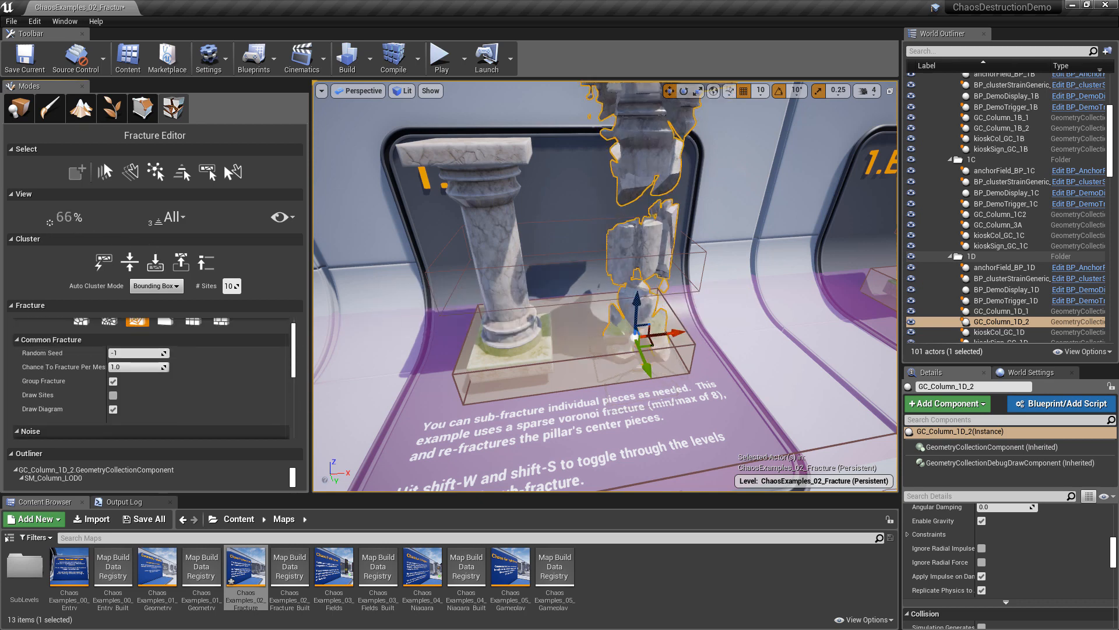
pyautogui.moveTo(69, 217)
pyautogui.mouseDown()
pyautogui.moveTo(41, 217)
pyautogui.moveTo(72, 216)
pyautogui.moveTo(63, 217)
pyautogui.mouseUp()
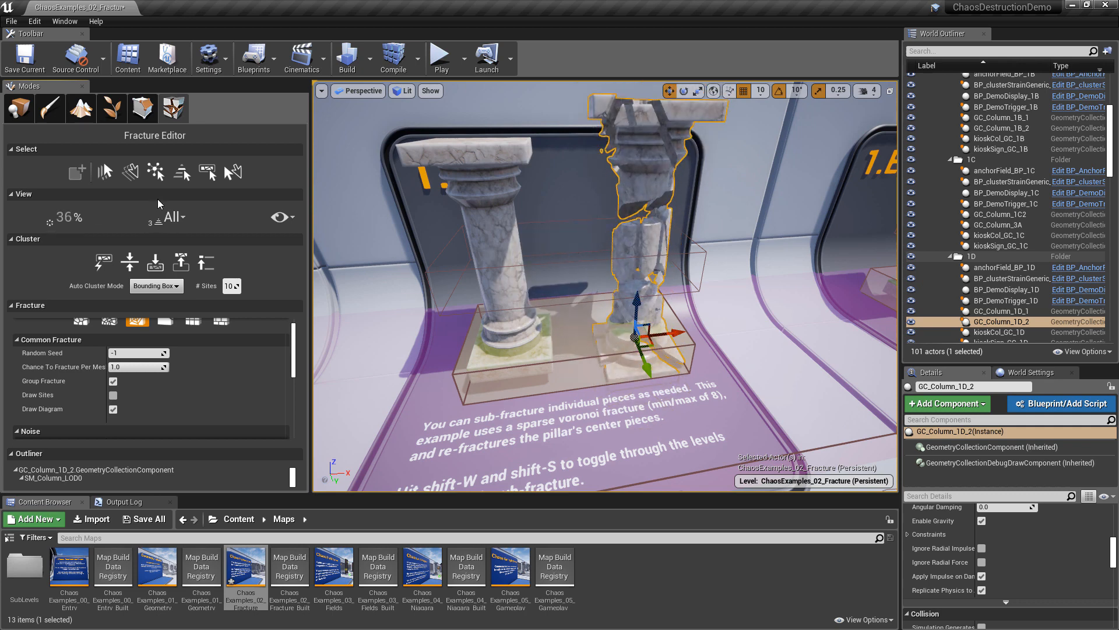
pyautogui.click(182, 218)
pyautogui.click(178, 269)
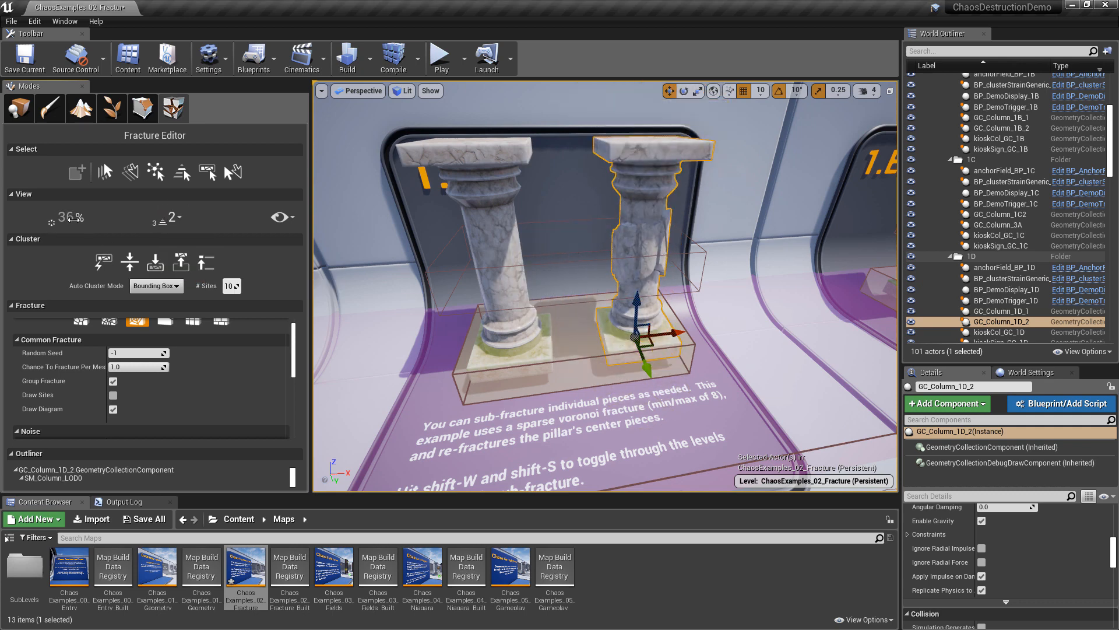
# Explode the column to 66% and compare Level 1 with Level 2, raising the explosion to 72% at Level 2
pyautogui.moveTo(72, 218)
pyautogui.mouseDown()
pyautogui.moveTo(110, 218)
pyautogui.moveTo(51, 218)
pyautogui.moveTo(110, 218)
pyautogui.moveTo(52, 218)
pyautogui.moveTo(110, 218)
pyautogui.moveTo(89, 218)
pyautogui.mouseUp()
pyautogui.click(178, 219)
pyautogui.click(185, 256)
pyautogui.click(173, 218)
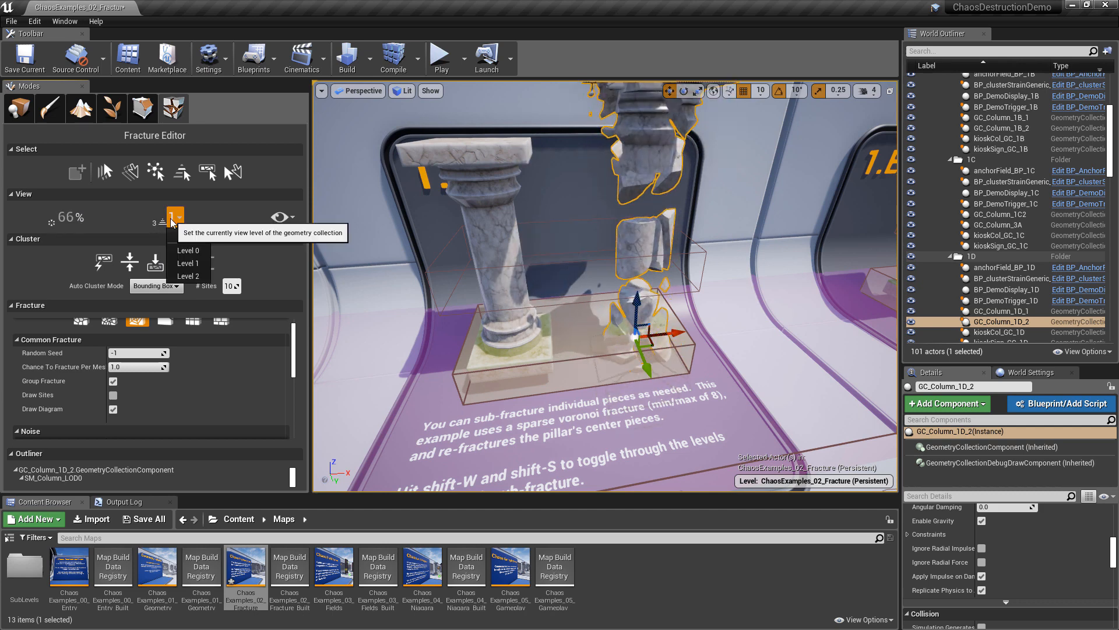
pyautogui.click(195, 269)
pyautogui.moveTo(71, 222); pyautogui.dragTo(96, 223)
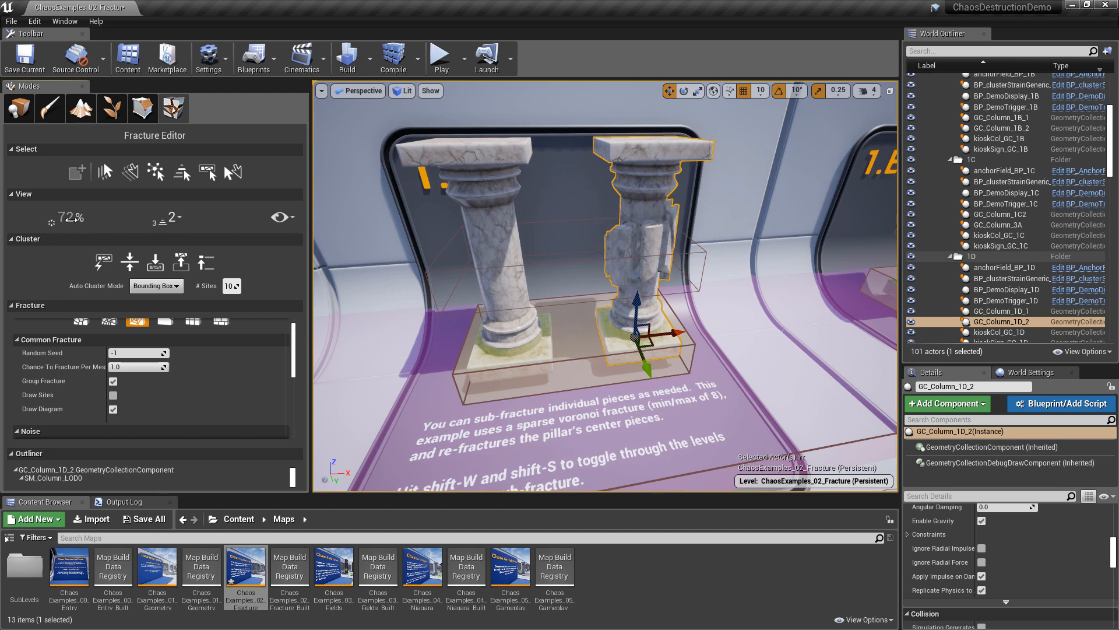
# View Level 1 with the explosion reduced to 61%, switch to Level 2, and return the explosion to 0%
pyautogui.click(174, 218)
pyautogui.click(186, 260)
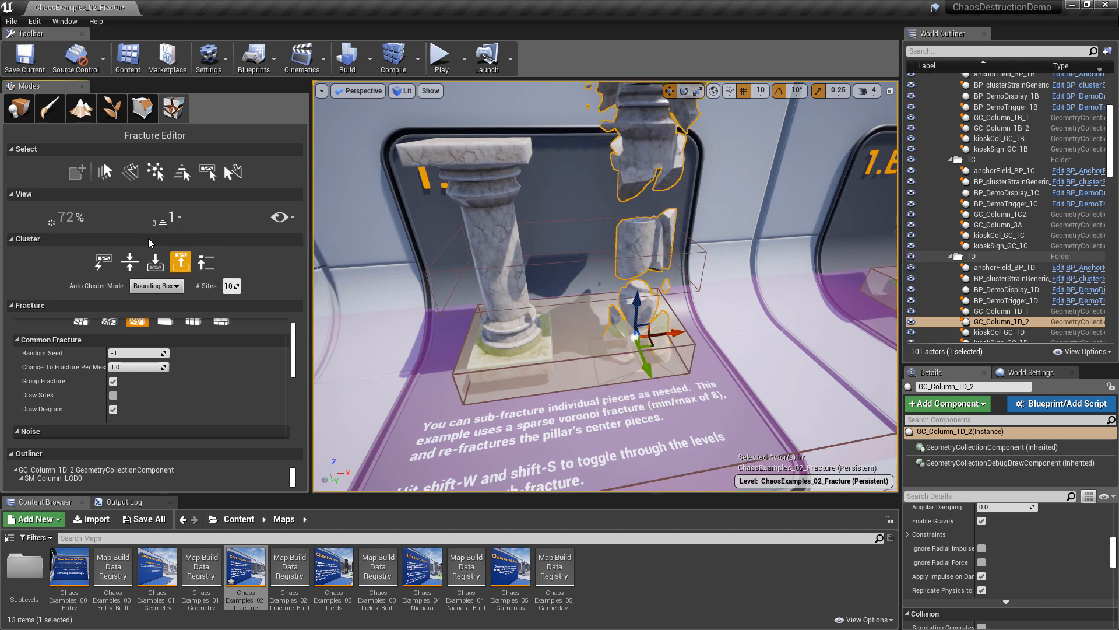
pyautogui.moveTo(68, 216); pyautogui.dragTo(62, 217)
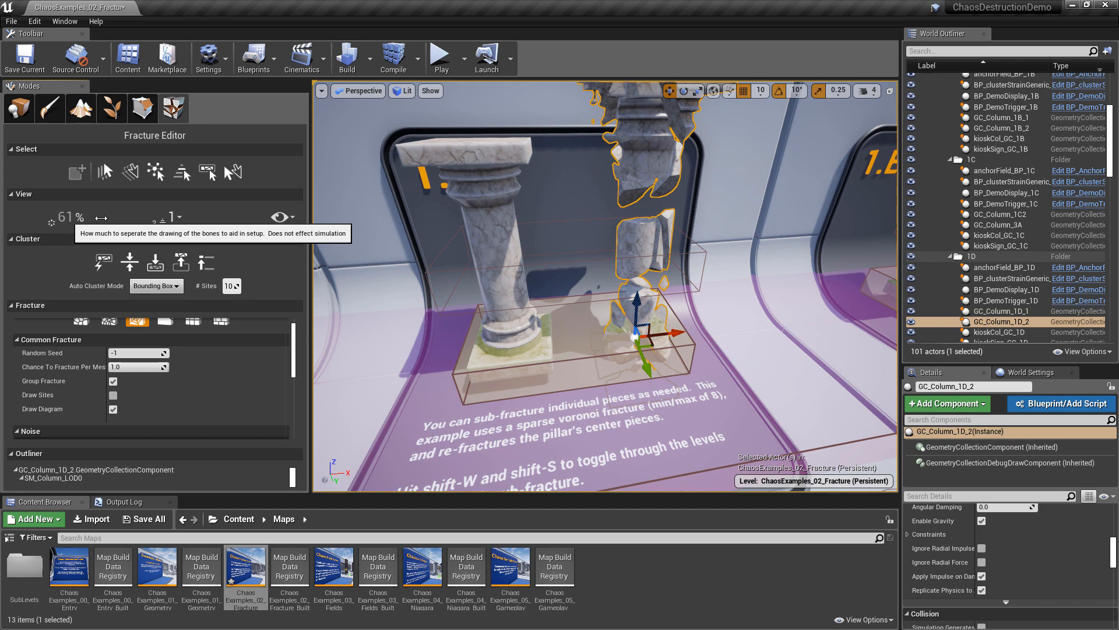
pyautogui.click(175, 218)
pyautogui.click(188, 276)
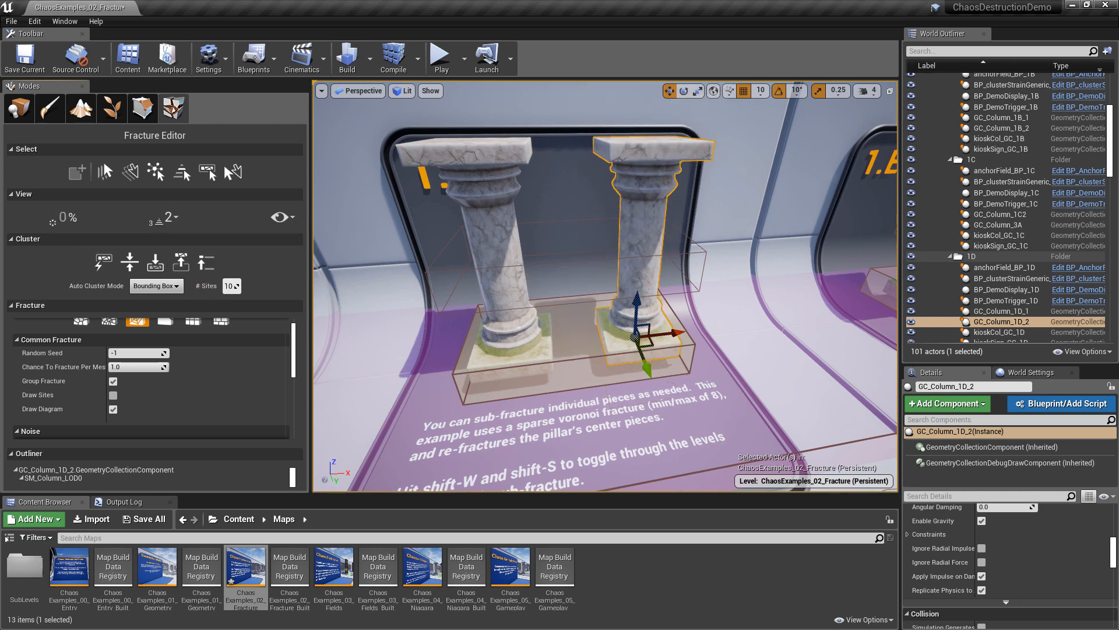
pyautogui.moveTo(73, 217); pyautogui.dragTo(14, 217)
# Explode GC_Column_1D_2 to 70% in increments with the view level at Level 1
pyautogui.moveTo(612, 228)
pyautogui.mouseDown(button='right')
pyautogui.moveTo(632, 230)
pyautogui.moveTo(634, 291)
pyautogui.moveTo(628, 276)
pyautogui.moveTo(589, 297)
pyautogui.moveTo(595, 239)
pyautogui.mouseUp(button='right')
pyautogui.click(612, 227)
pyautogui.click(666, 227)
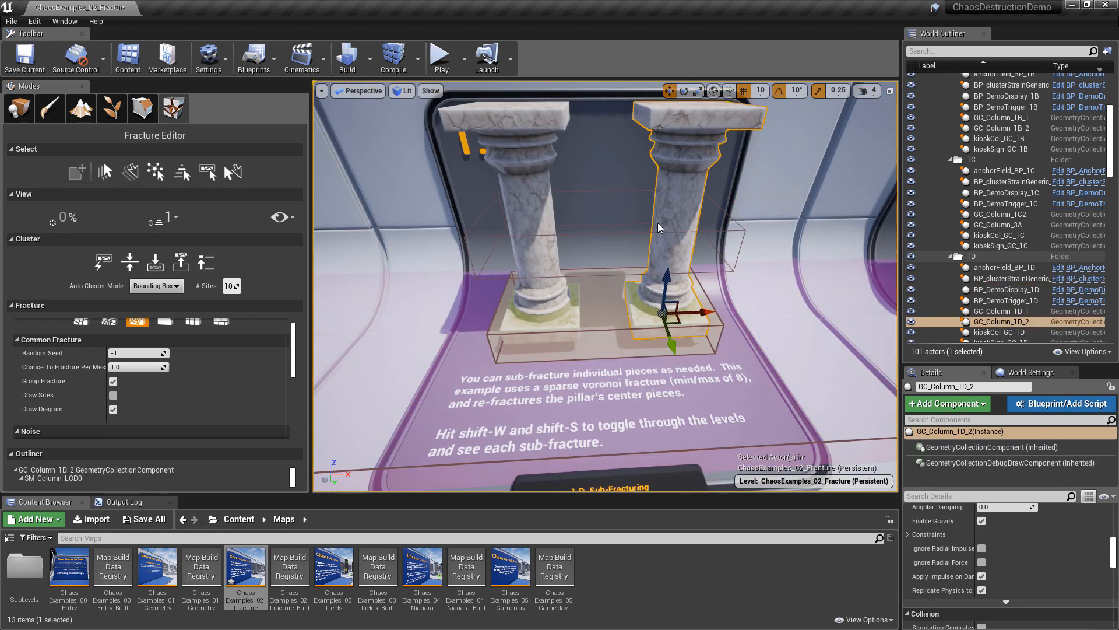
pyautogui.hotkey('shift', 'e')
pyautogui.hotkey('shift', 'e')
pyautogui.hotkey('shift', 'e')
pyautogui.hotkey('shift', 'e')
pyautogui.hotkey('shift', 'e')
pyautogui.hotkey('shift', 'e')
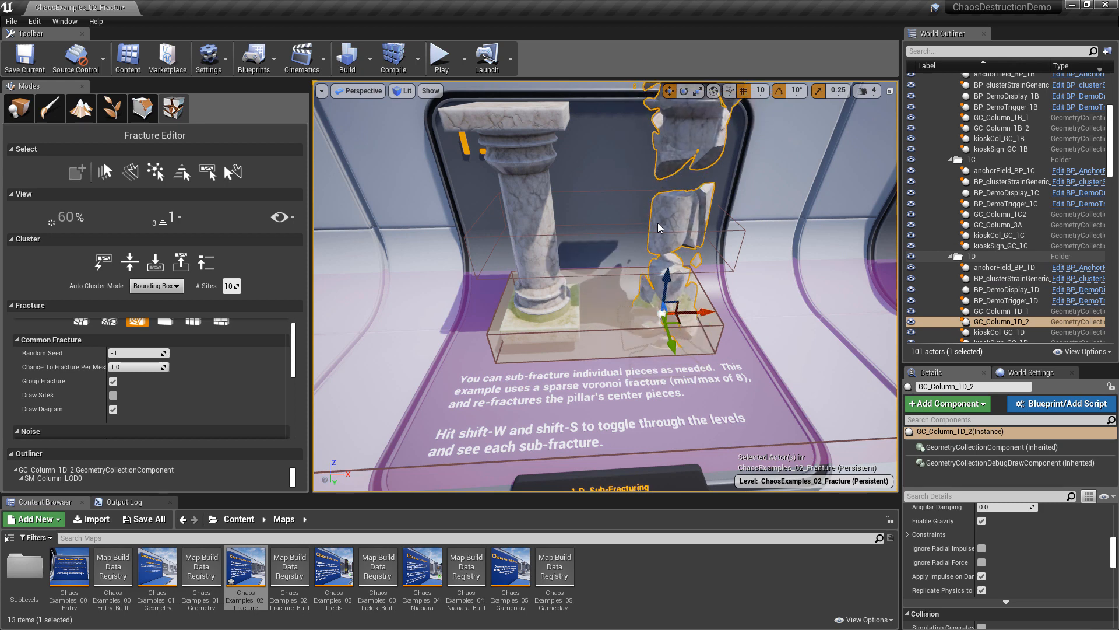
pyautogui.hotkey('shift', 'e')
# Cycle GC_Column_1D_2 down and up through its view levels to All, ending at Level 2
pyautogui.hotkey('shift', 'w')
pyautogui.hotkey('shift', 's')
pyautogui.hotkey('shift', 's')
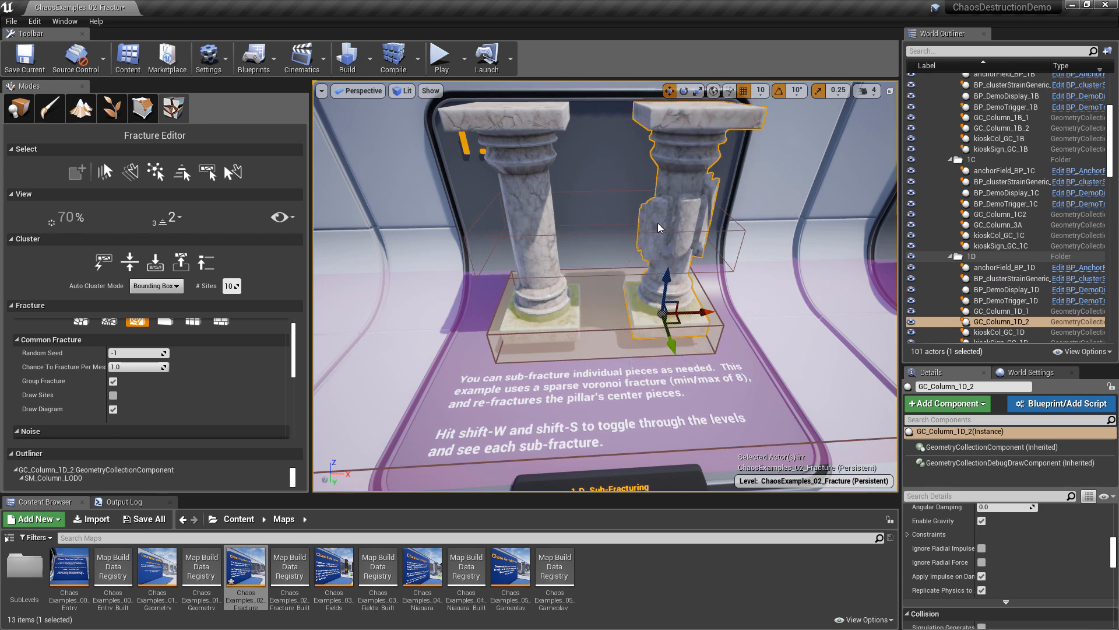
pyautogui.hotkey('shift', 's')
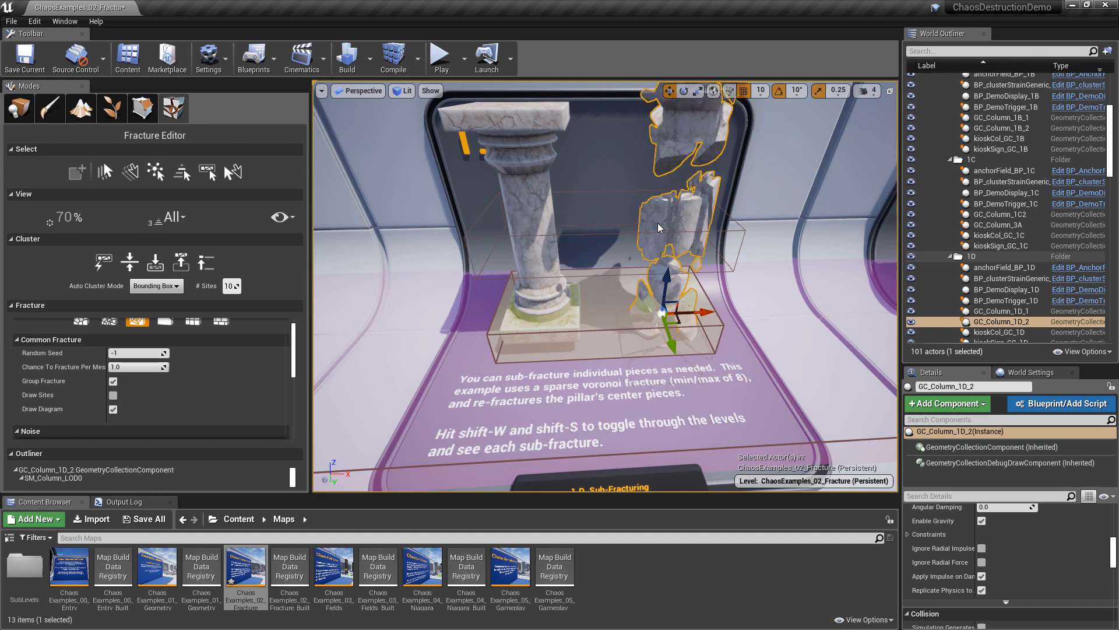
pyautogui.hotkey('shift', 'w')
# Select two adjacent sub-fractured slivers on the shaft's left side and fracture them again with Radial Voronoi
pyautogui.click(654, 216)
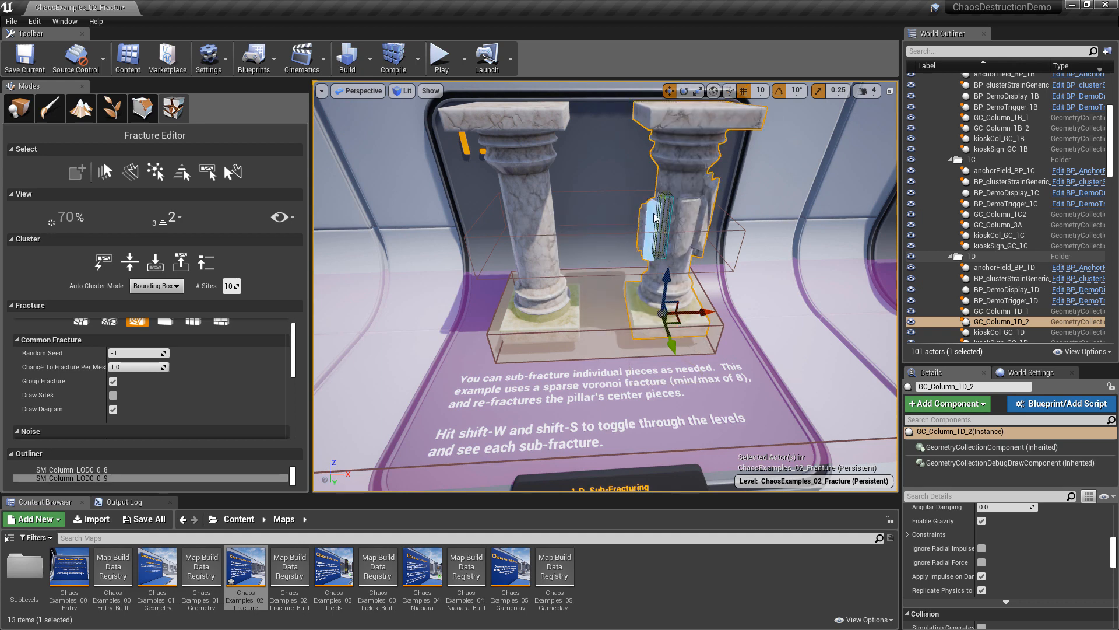
pyautogui.keyDown('shift'); pyautogui.click(646, 223); pyautogui.keyUp('shift')
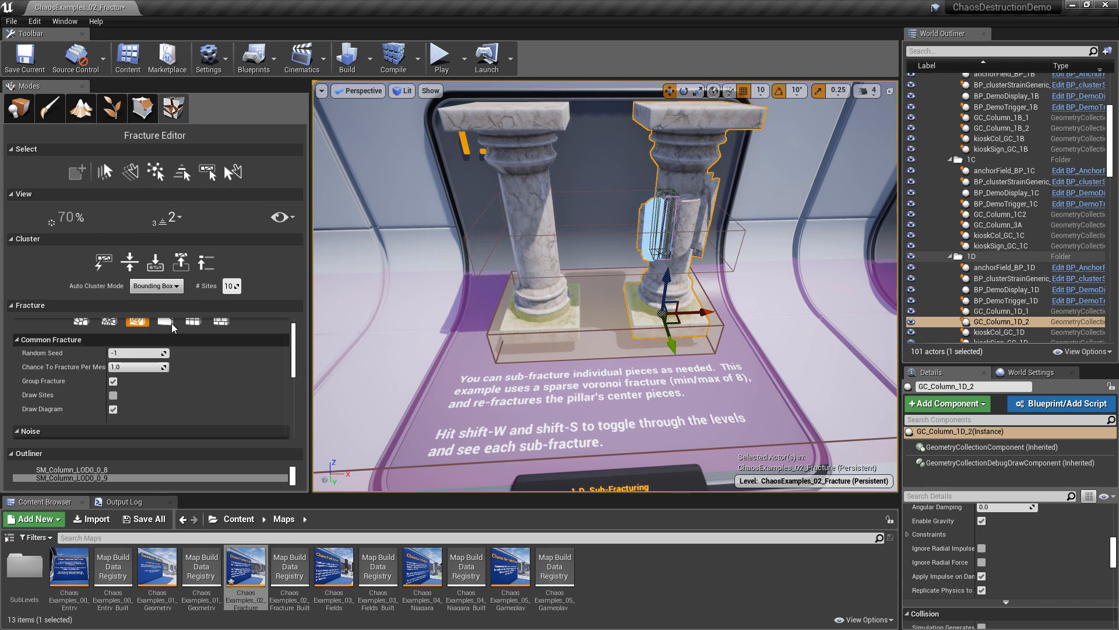
pyautogui.moveTo(298, 373); pyautogui.dragTo(265, 435)
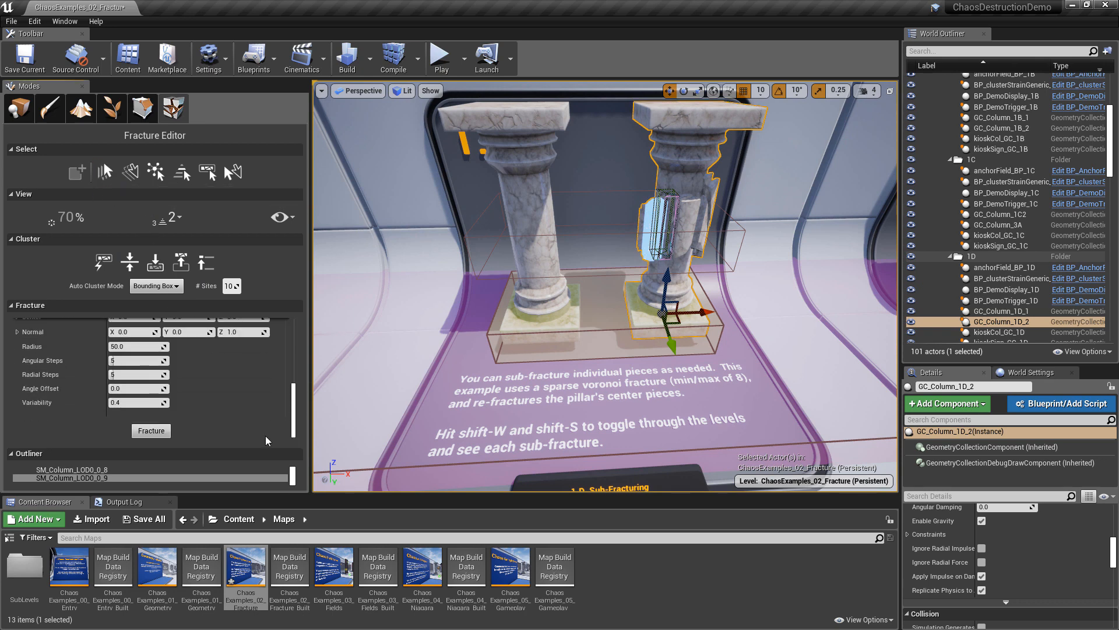
pyautogui.click(156, 432)
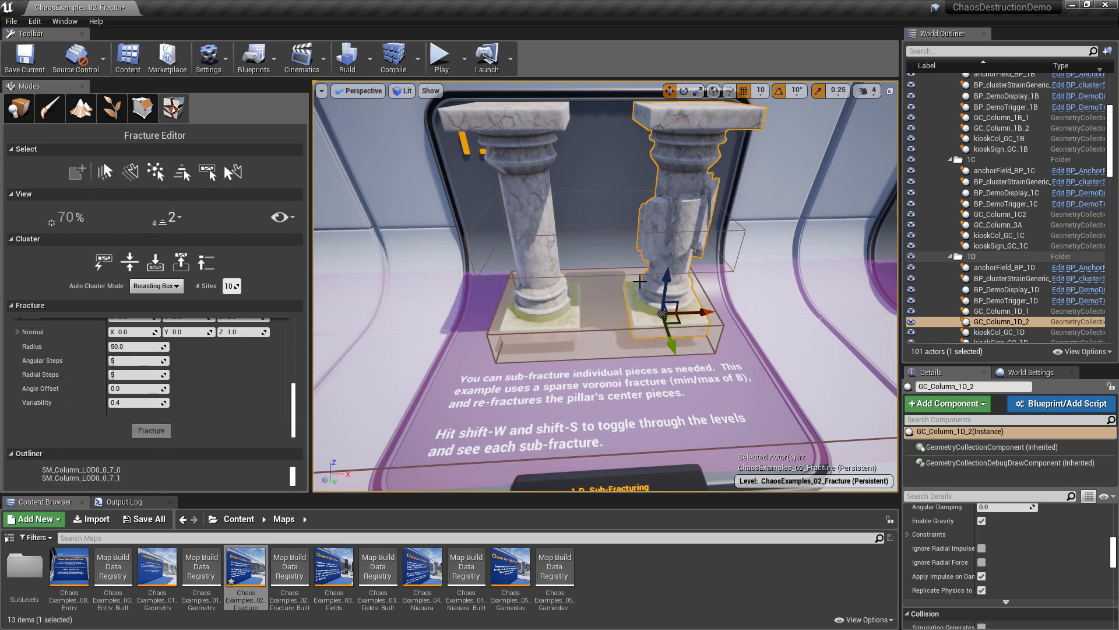
# Set the view level to Level 3, explode the column to 100%, and examine the newly fractured slivers up close
pyautogui.click(168, 221)
pyautogui.click(187, 288)
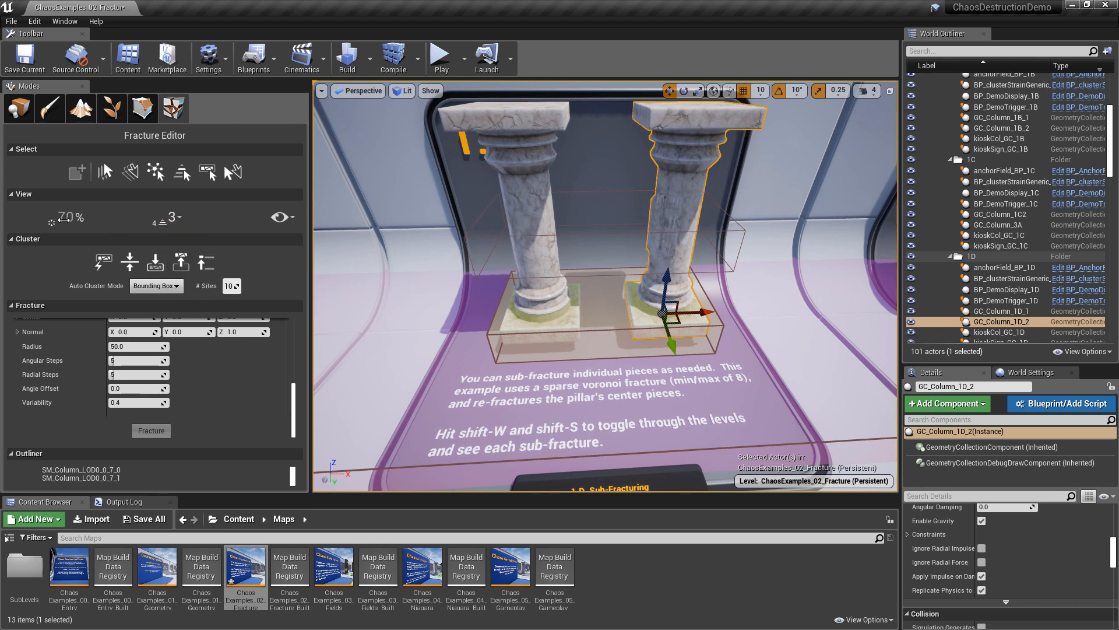
pyautogui.moveTo(63, 219); pyautogui.dragTo(88, 219)
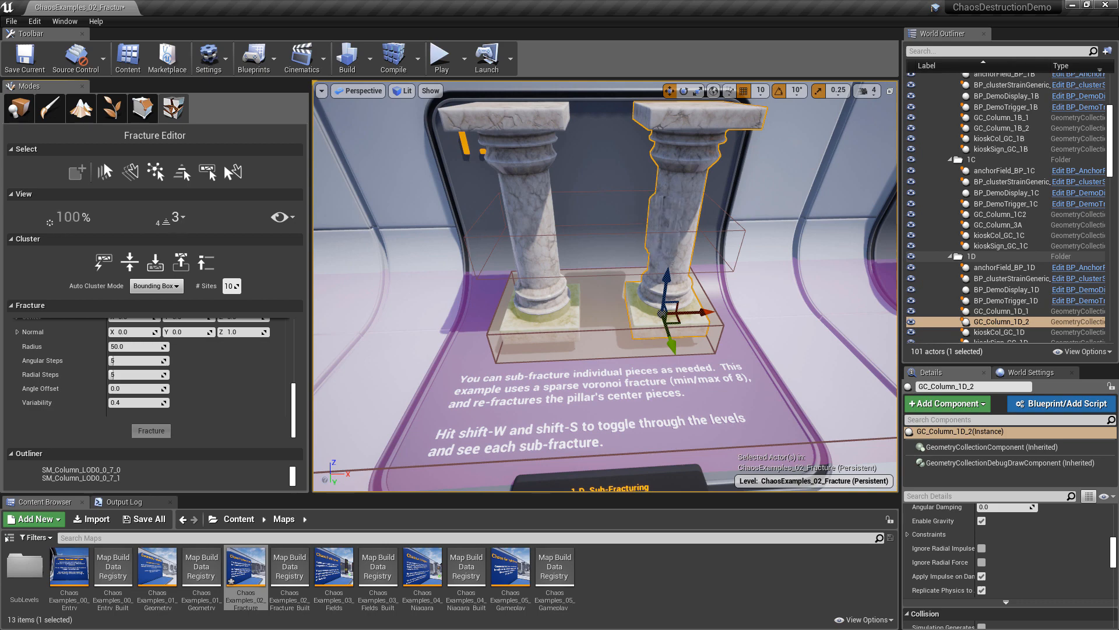
pyautogui.moveTo(542, 209); pyautogui.dragTo(575, 187, button='right')
pyautogui.press('w')
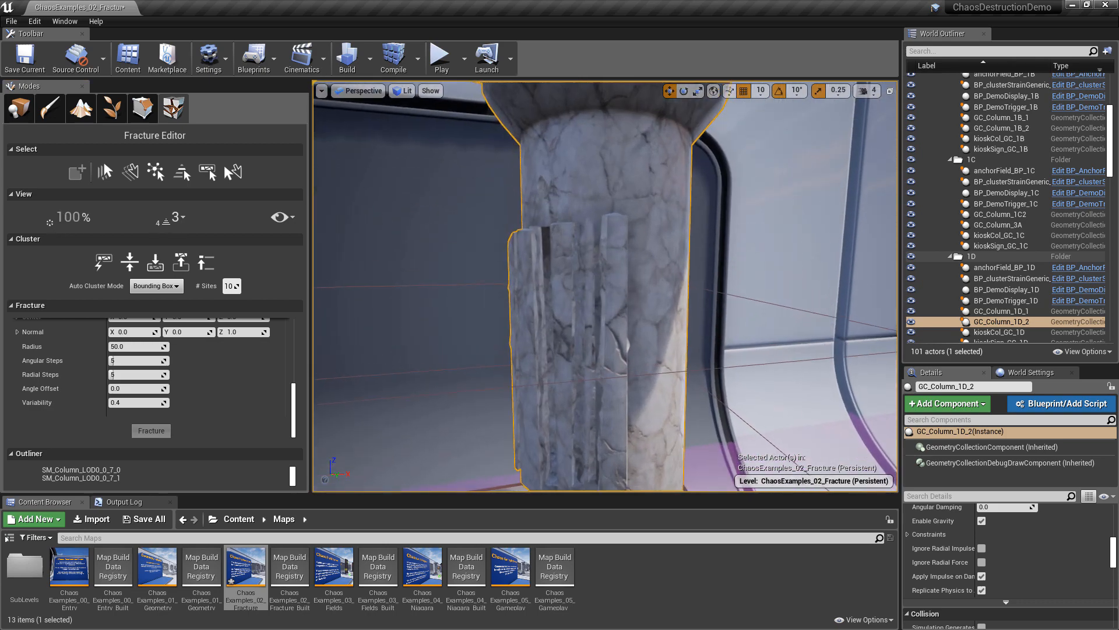
# Return the exploded view of GC_Column_1D_2 to 0% and set its view level to All
pyautogui.moveTo(68, 219); pyautogui.dragTo(35, 219)
pyautogui.press('f')
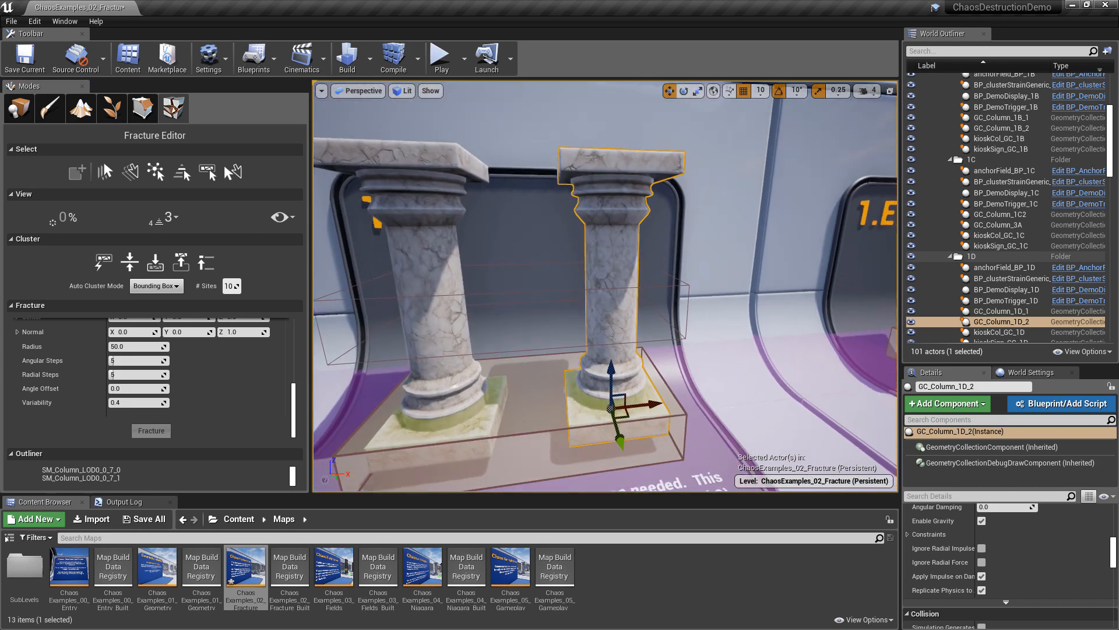
pyautogui.click(167, 219)
pyautogui.click(182, 235)
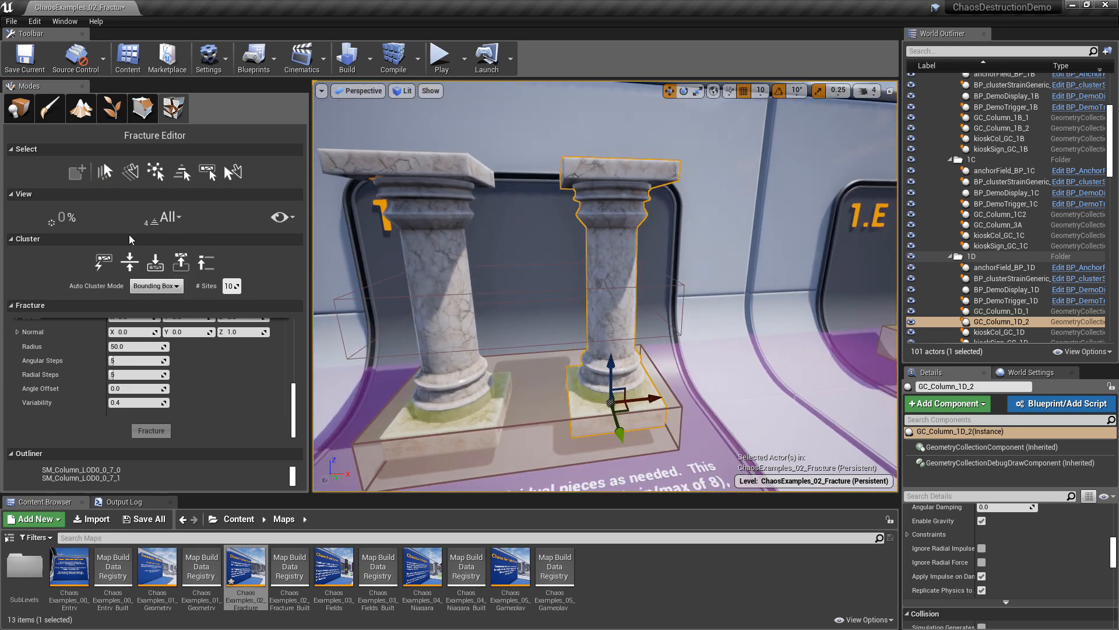
pyautogui.moveTo(61, 219); pyautogui.dragTo(35, 219)
# Go to display 1.E and select its right-hand column, GC_Column_1E_2
pyautogui.moveTo(605, 285); pyautogui.dragTo(680, 268, button='right')
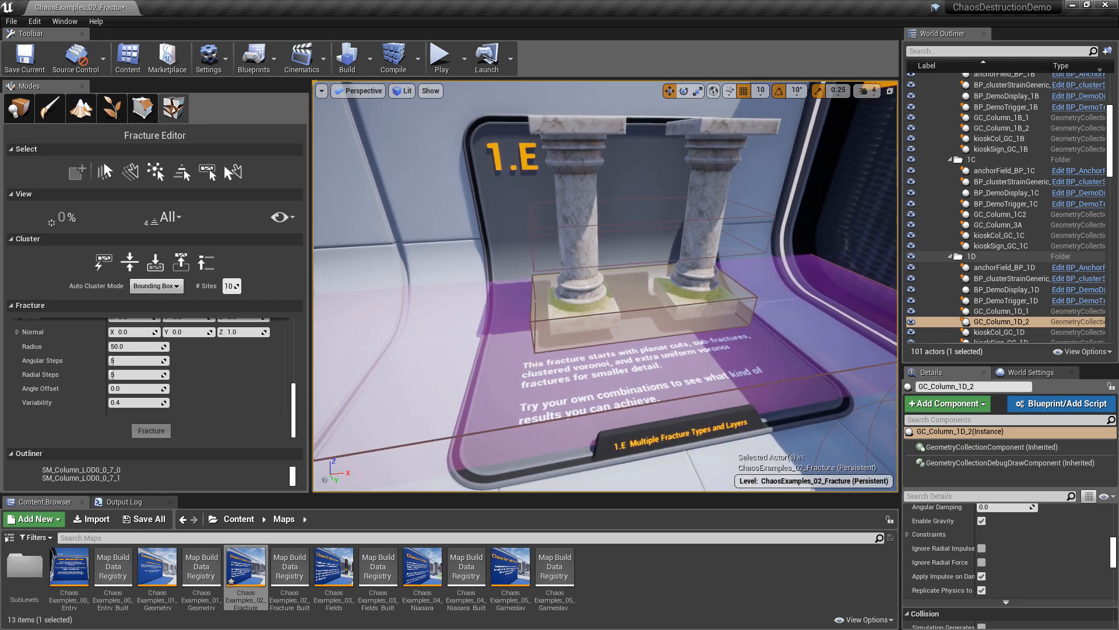
pyautogui.moveTo(605, 286); pyautogui.dragTo(623, 200, button='right')
pyautogui.press('w')
pyautogui.press('s')
pyautogui.click(641, 233)
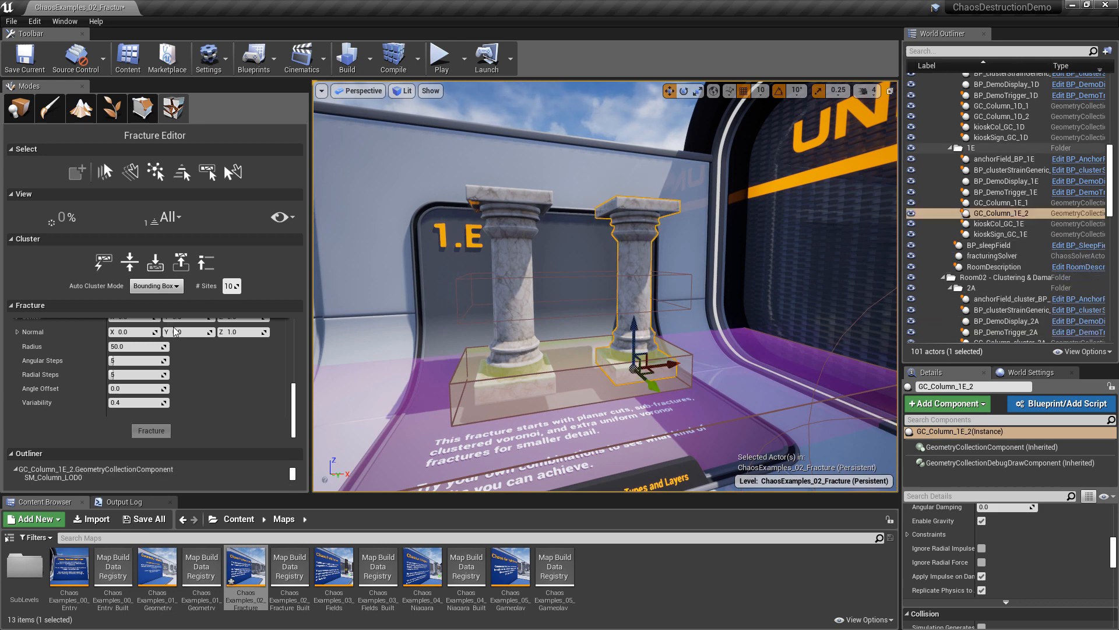
# Set the Radial Voronoi Angle Offset to 0.2 for GC_Column_1E_2
pyautogui.scroll(1, 287, 404)
pyautogui.click(118, 410)
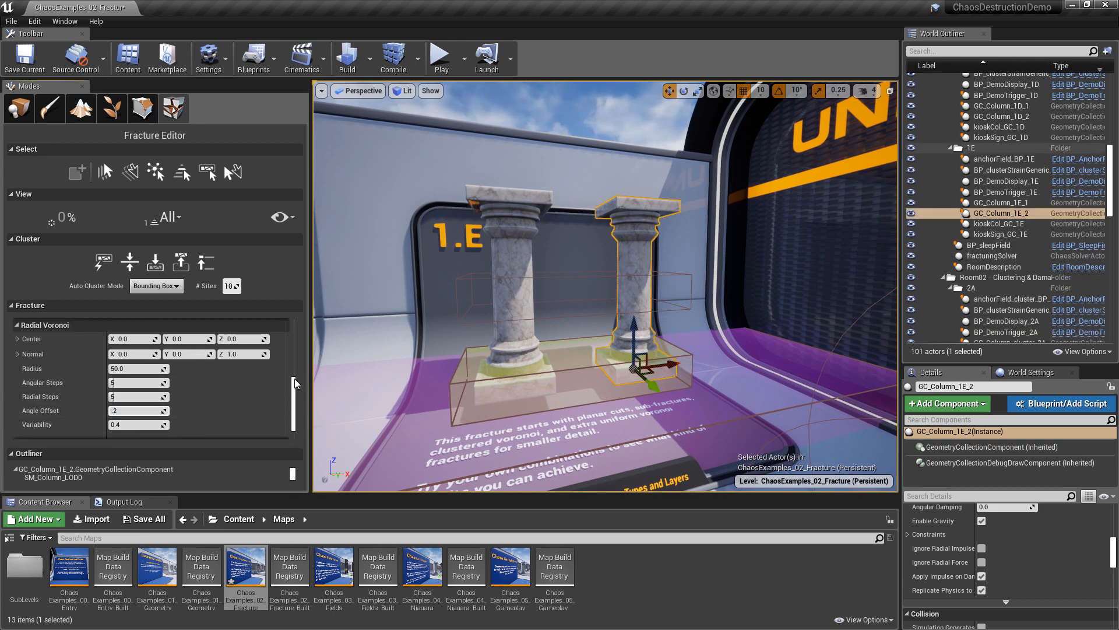
pyautogui.press('s')
pyautogui.moveTo(545, 337)
pyautogui.mouseDown(button='right')
pyautogui.moveTo(544, 408)
pyautogui.moveTo(545, 344)
pyautogui.mouseUp(button='right')
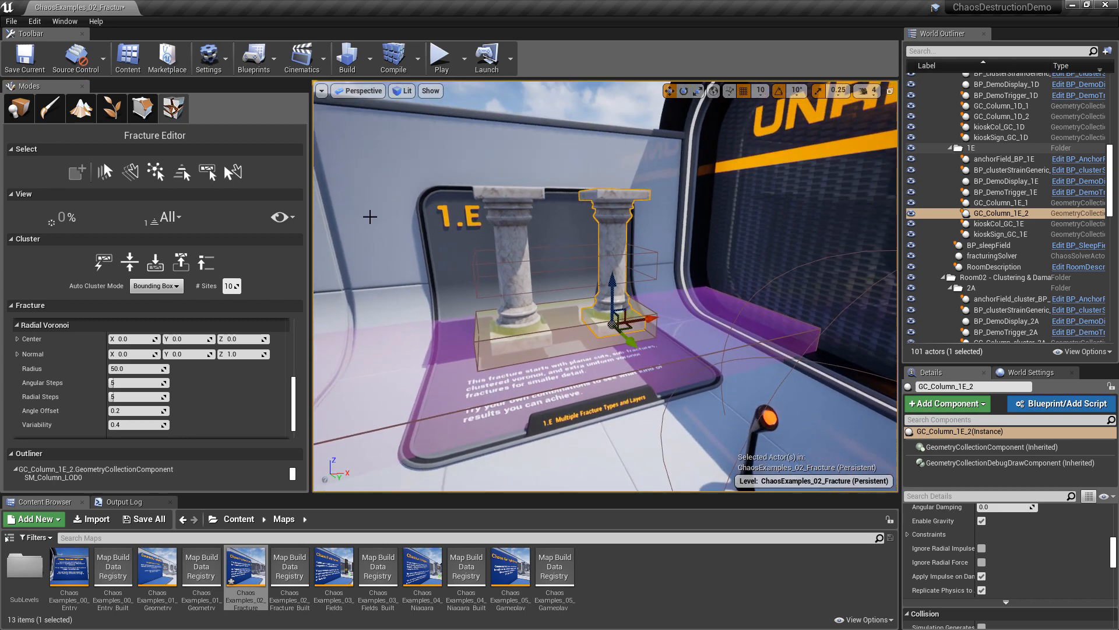
# Place a basic Plane actor at display 1.E and move it to intersect the shaft of column GC_Column_1E_2
pyautogui.click(21, 110)
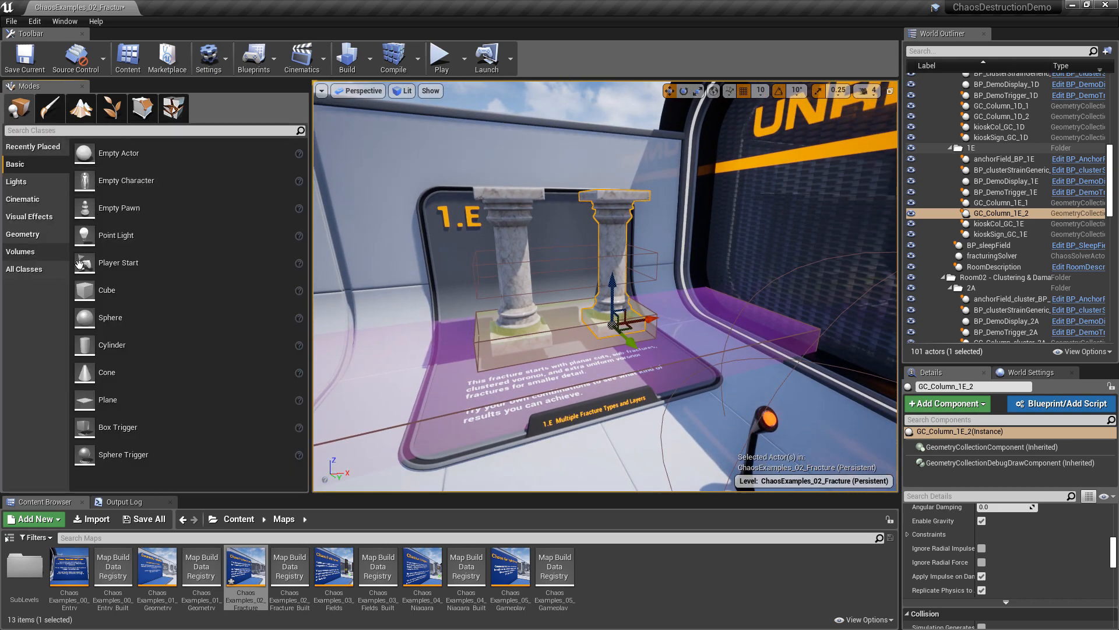
pyautogui.moveTo(107, 400); pyautogui.dragTo(663, 251)
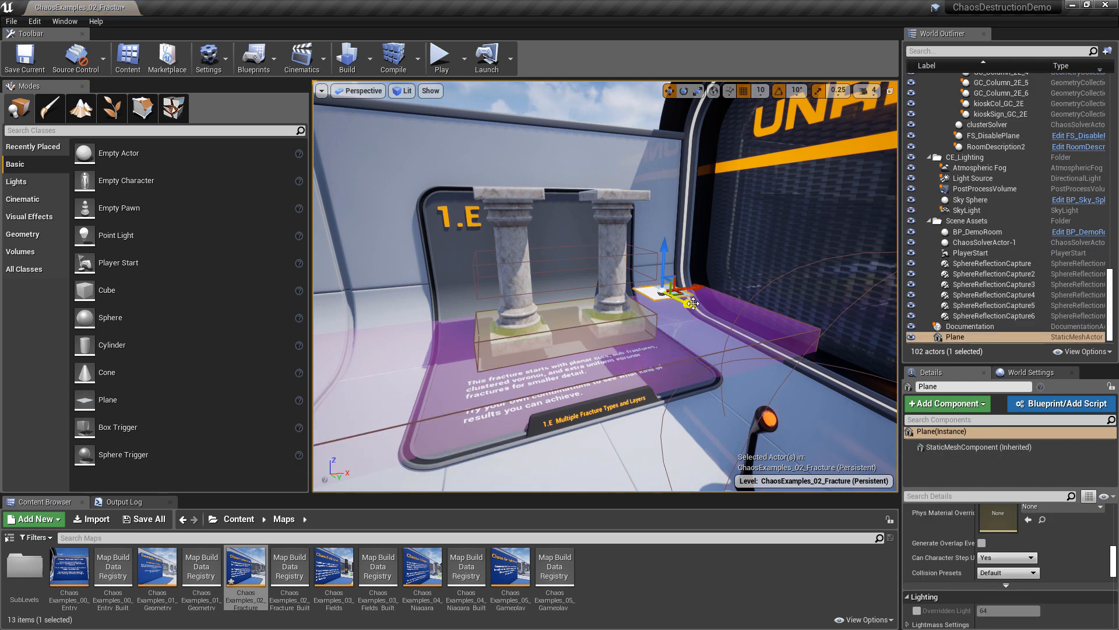
pyautogui.moveTo(682, 296); pyautogui.dragTo(638, 278)
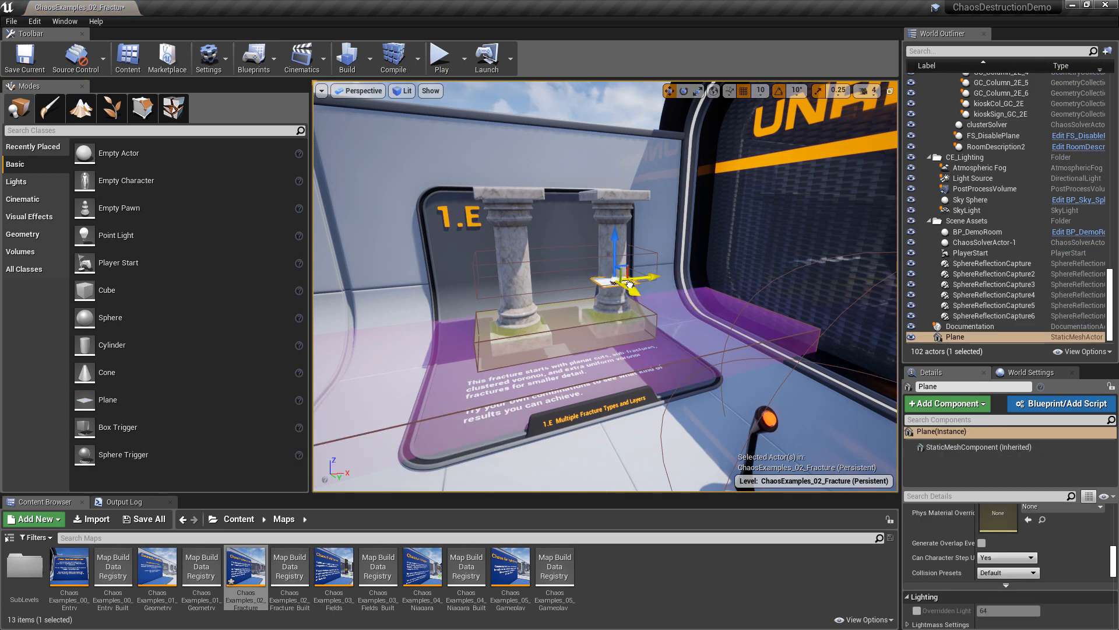
# Tilt the plane so it cuts diagonally through the column shaft, and rename the actor cUTPlane
pyautogui.press('f')
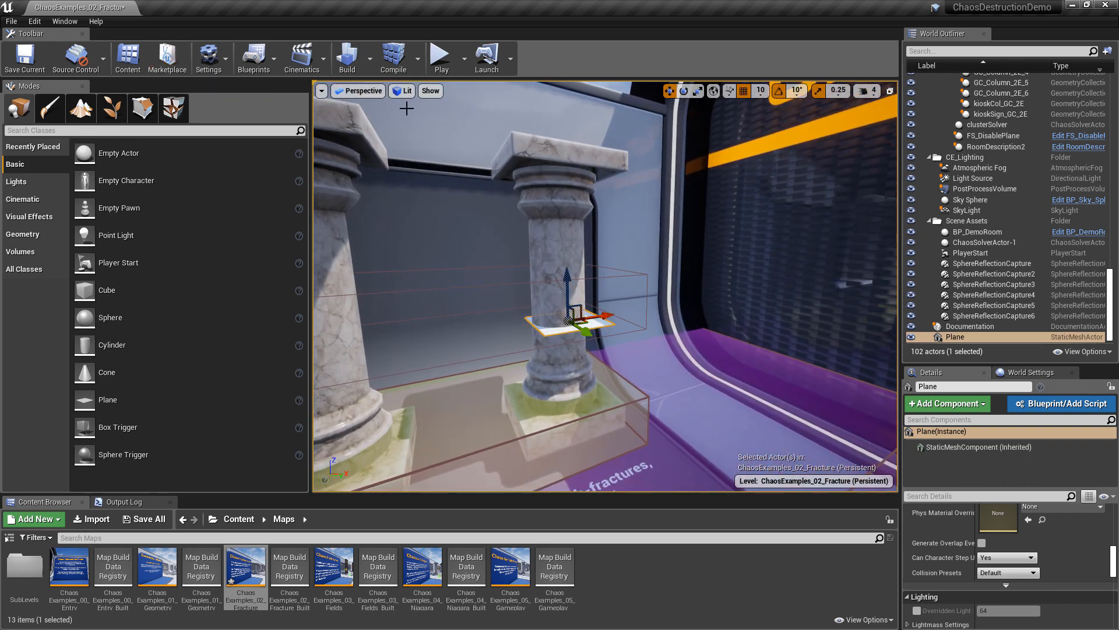
pyautogui.press('e')
pyautogui.moveTo(519, 280); pyautogui.dragTo(536, 267)
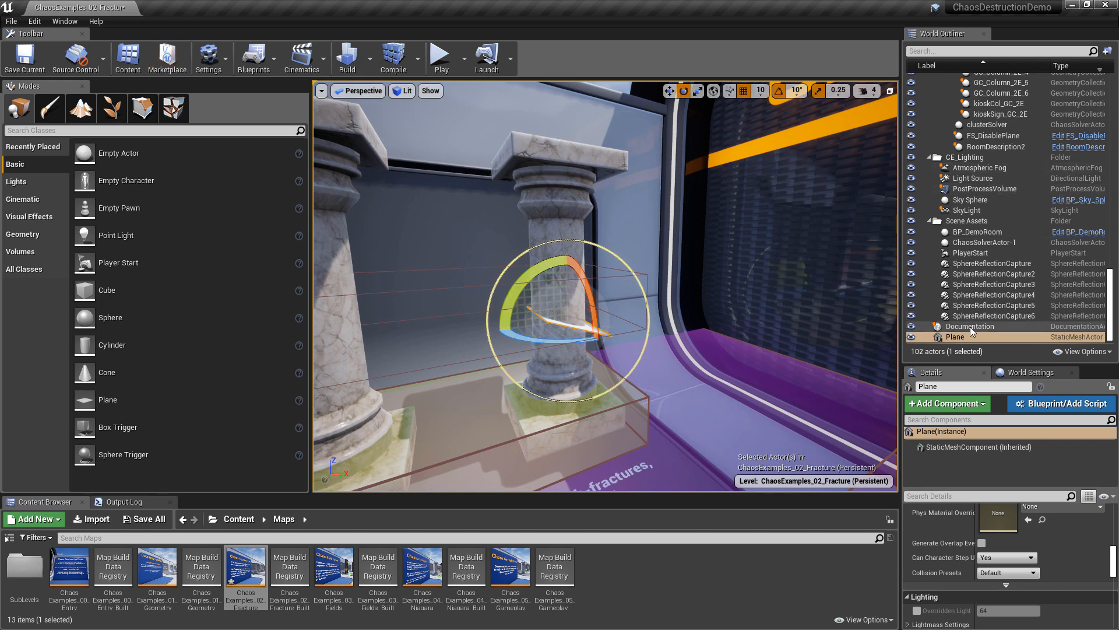
pyautogui.click(953, 338)
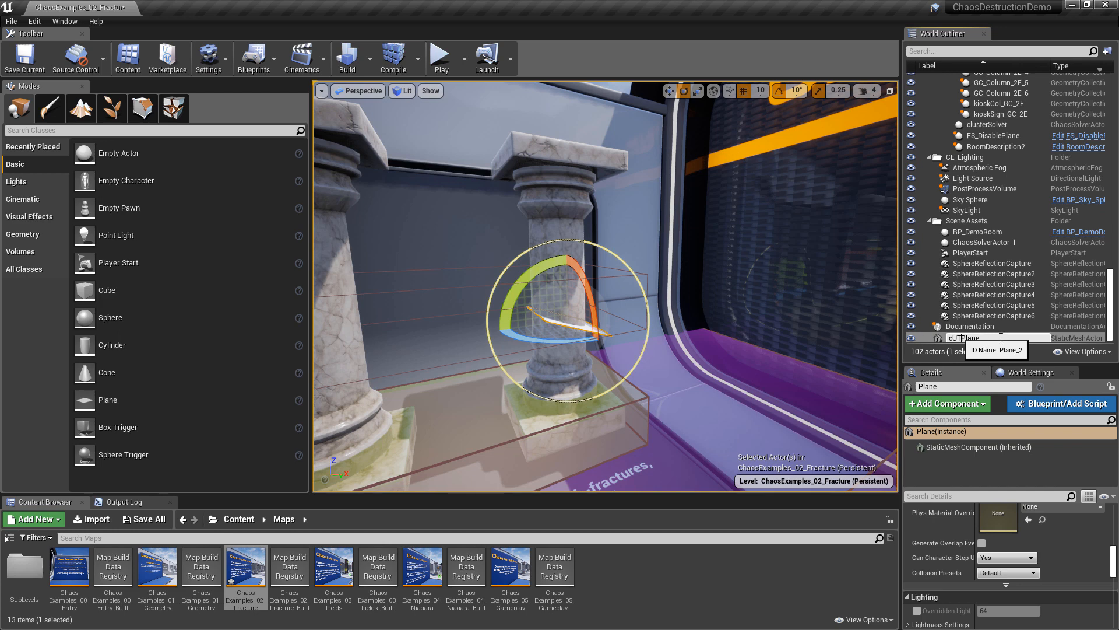
pyautogui.press('Return')
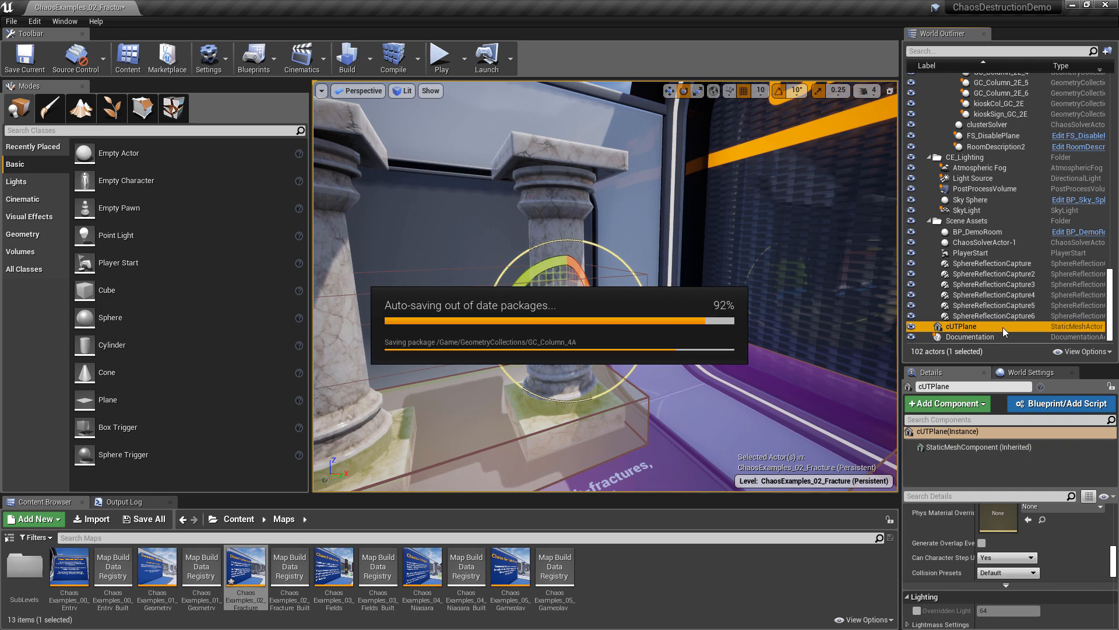
# Select the column GC_Column_1E_2 and choose Planar Voronoi Fracture as its fracture type in the Fracture Editor
pyautogui.moveTo(557, 229); pyautogui.dragTo(408, 402, button='right')
pyautogui.click(558, 189)
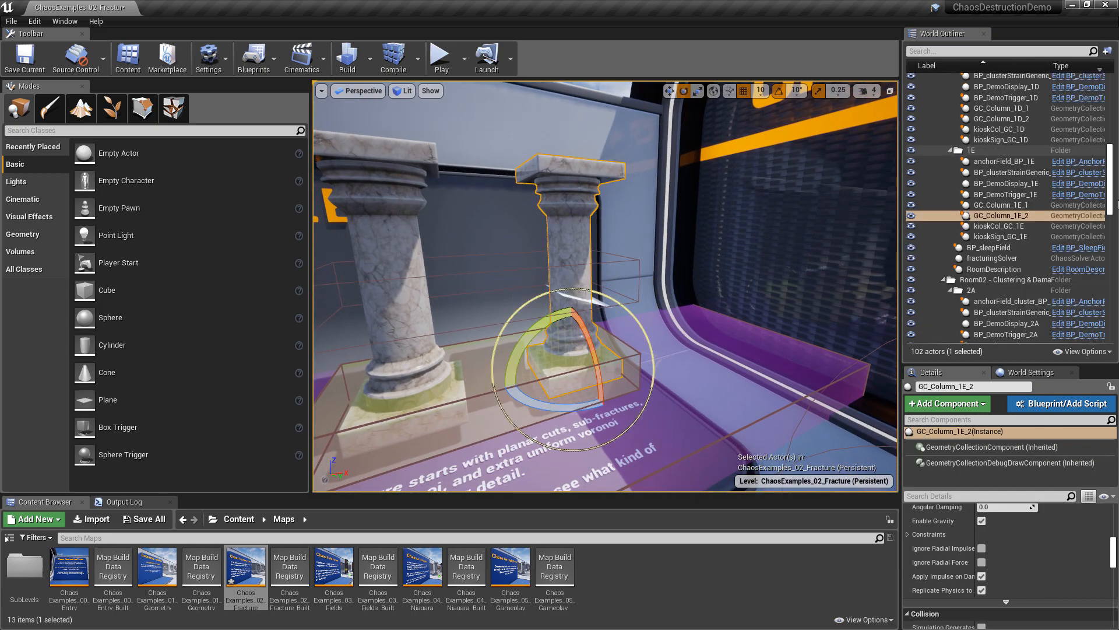
pyautogui.click(174, 107)
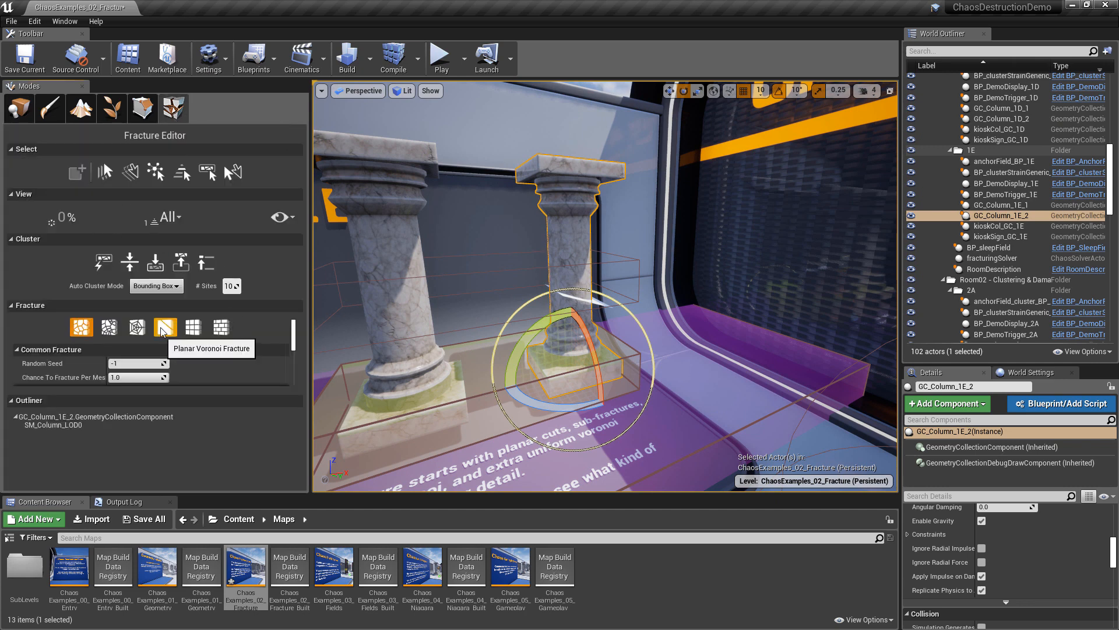
pyautogui.click(176, 335)
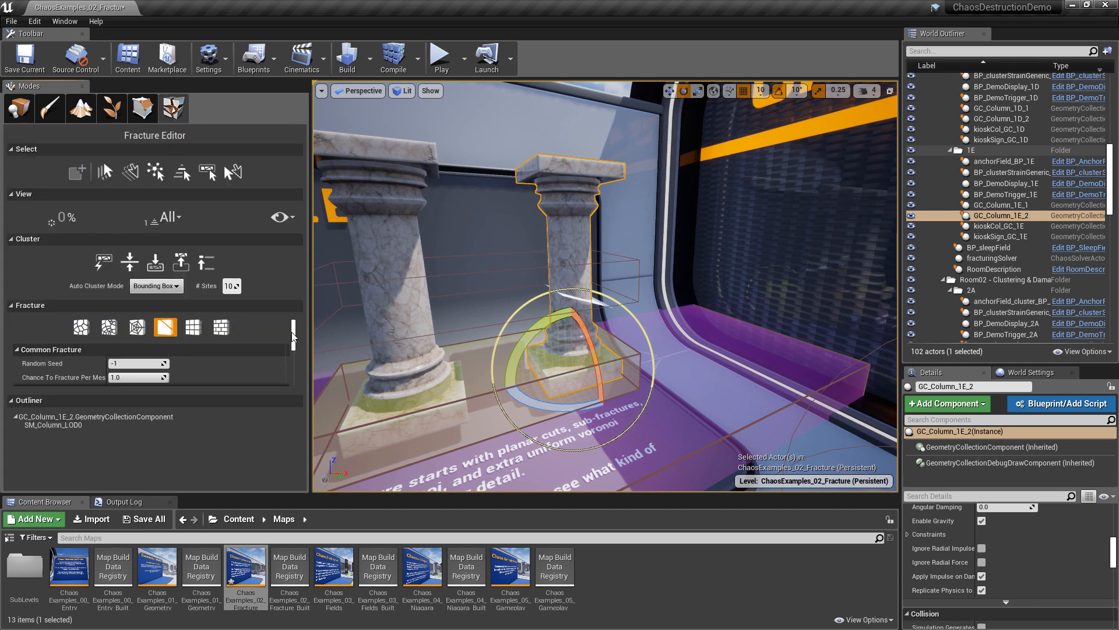
# Set the Plane Cut reference actor to cUTPlane, filtering the actor list by "plane"
pyautogui.moveTo(293, 335); pyautogui.dragTo(295, 375)
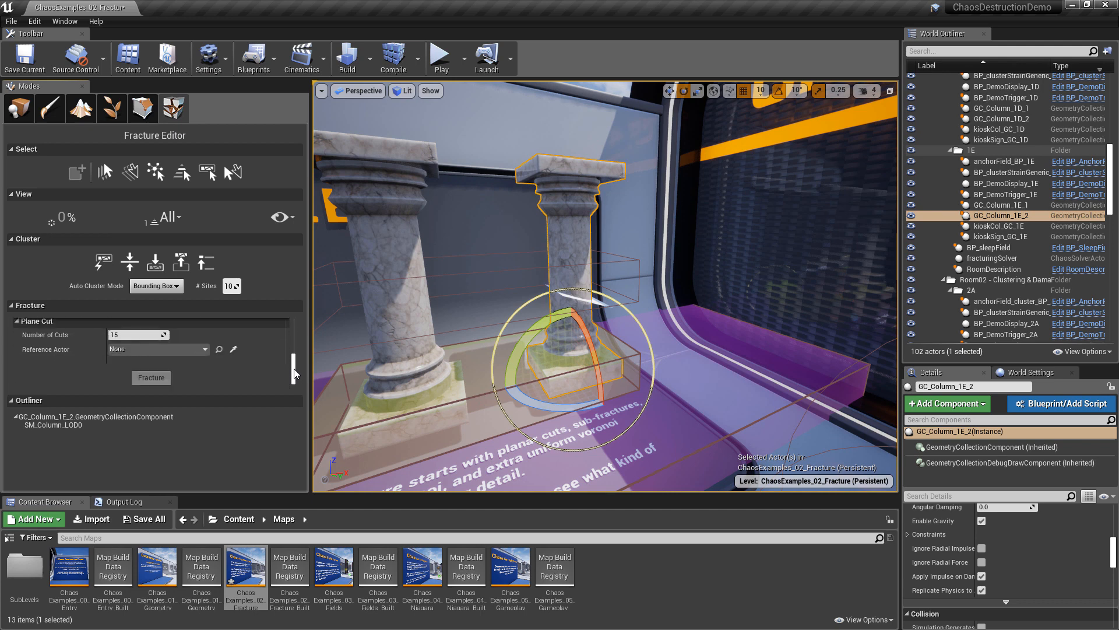
pyautogui.click(162, 352)
pyautogui.write('plane')
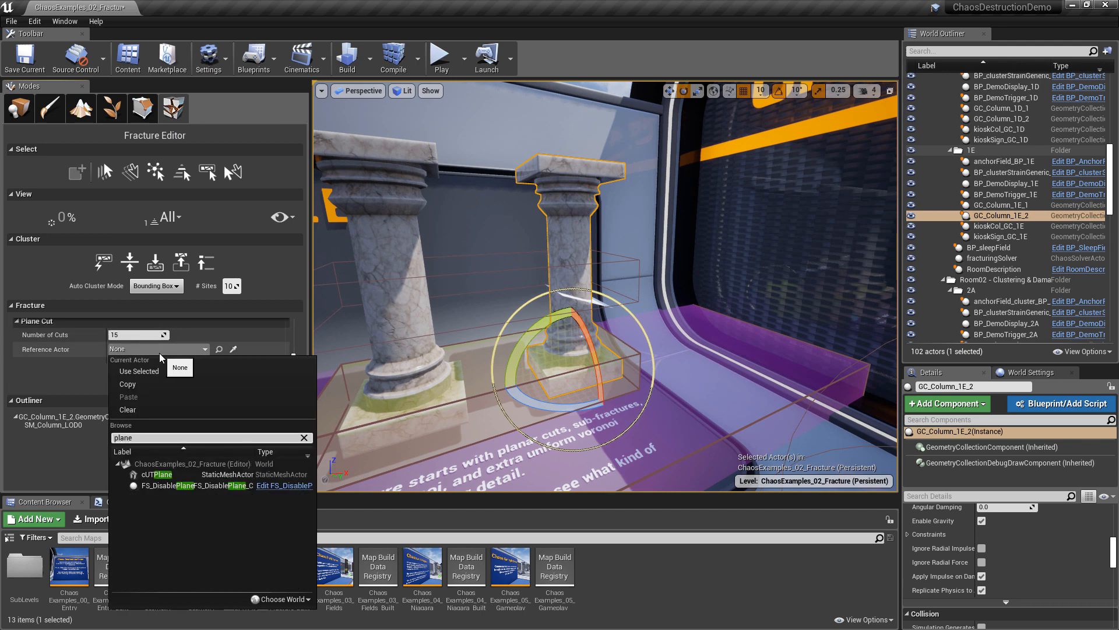
pyautogui.click(199, 474)
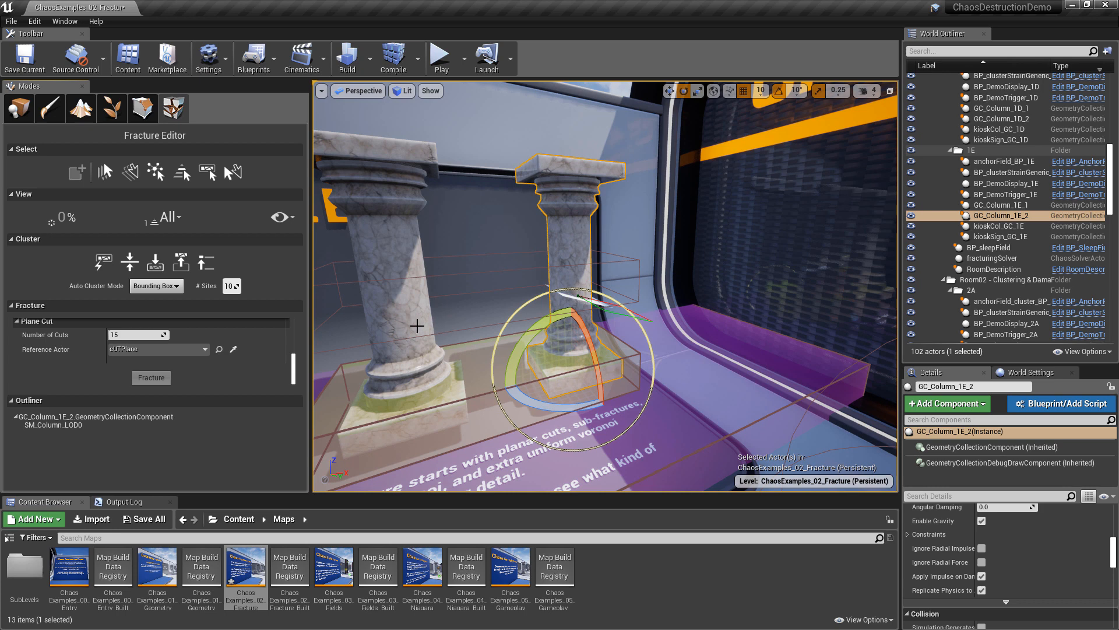
# Edit the number of cuts for the planar fracture of GC_Column_1E_2
pyautogui.click(137, 335)
pyautogui.write('30')
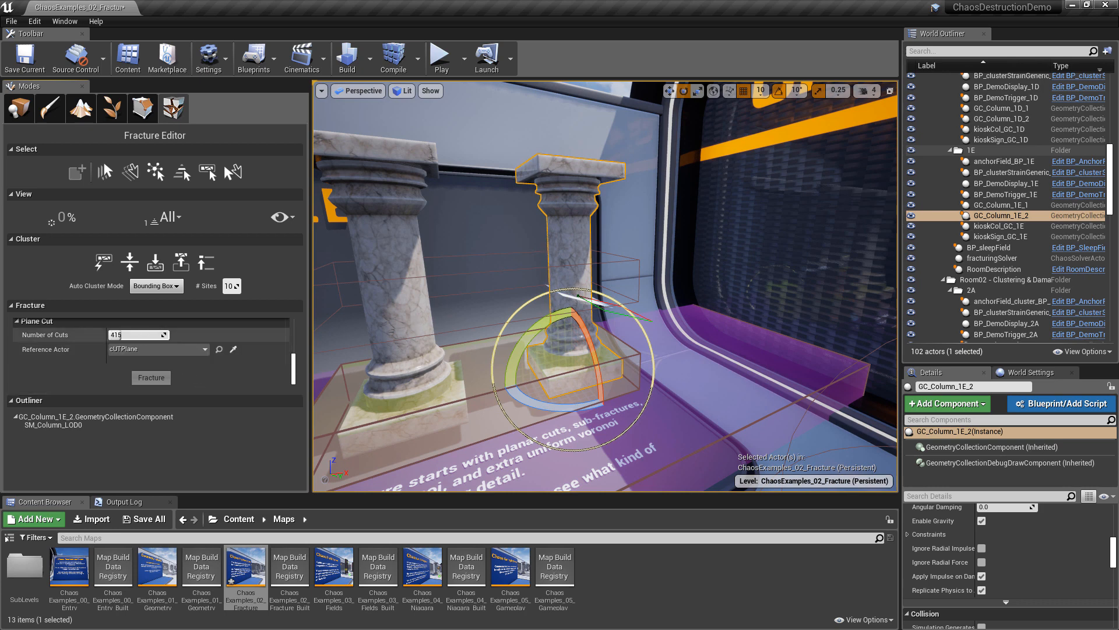
# Fracture the SM_Column_LOD0 piece of GC_Column_1E_2 with a plane cut using 3 cuts and the cUTPlane reference actor
pyautogui.moveTo(118, 335); pyautogui.dragTo(111, 334)
pyautogui.moveTo(589, 302)
pyautogui.mouseDown(button='right')
pyautogui.moveTo(568, 296)
pyautogui.moveTo(612, 286)
pyautogui.moveTo(600, 282)
pyautogui.moveTo(585, 242)
pyautogui.mouseUp(button='right')
pyautogui.click(604, 283)
pyautogui.click(63, 432)
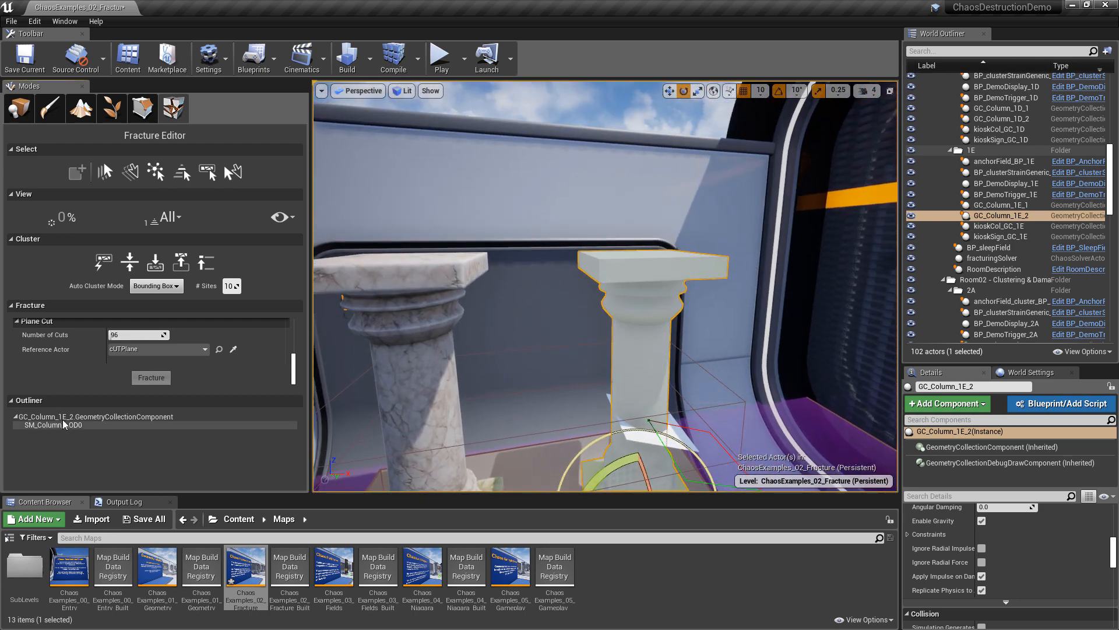
pyautogui.click(64, 425)
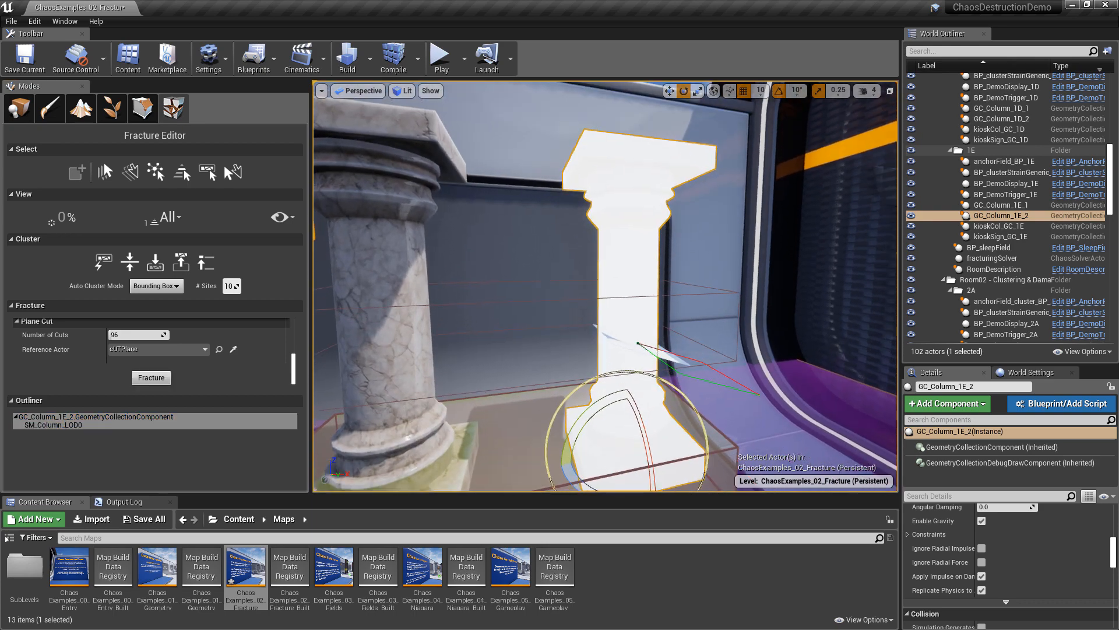
pyautogui.moveTo(639, 364)
pyautogui.mouseDown(button='right')
pyautogui.moveTo(640, 286)
pyautogui.moveTo(640, 350)
pyautogui.moveTo(670, 359)
pyautogui.moveTo(662, 364)
pyautogui.moveTo(653, 350)
pyautogui.moveTo(653, 379)
pyautogui.mouseUp(button='right')
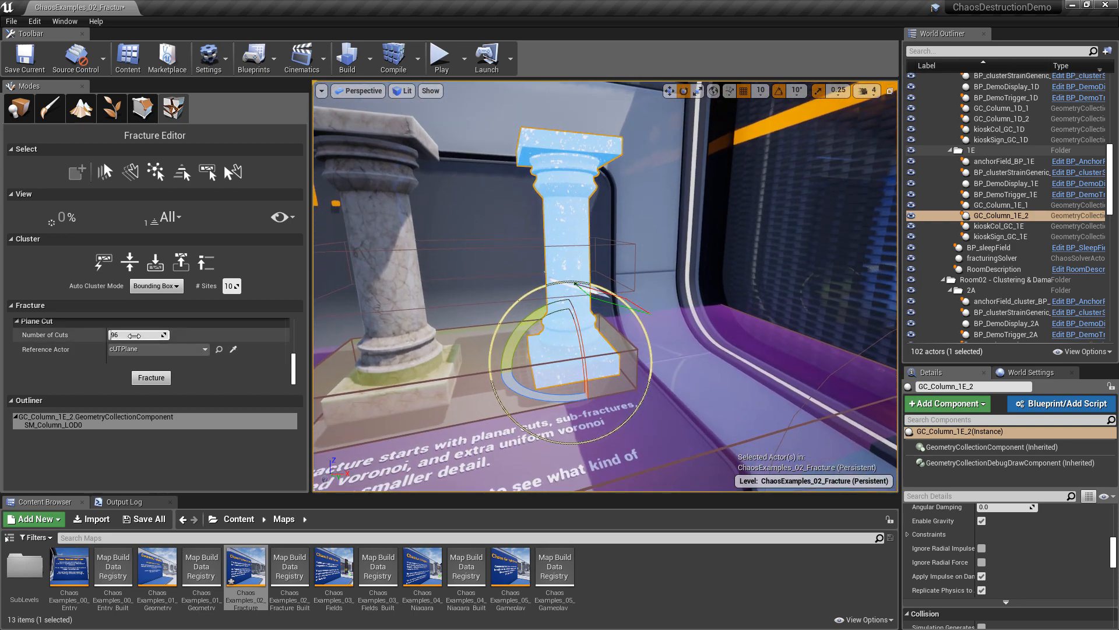
pyautogui.moveTo(149, 334); pyautogui.dragTo(108, 334)
pyautogui.click(161, 334)
pyautogui.write('3')
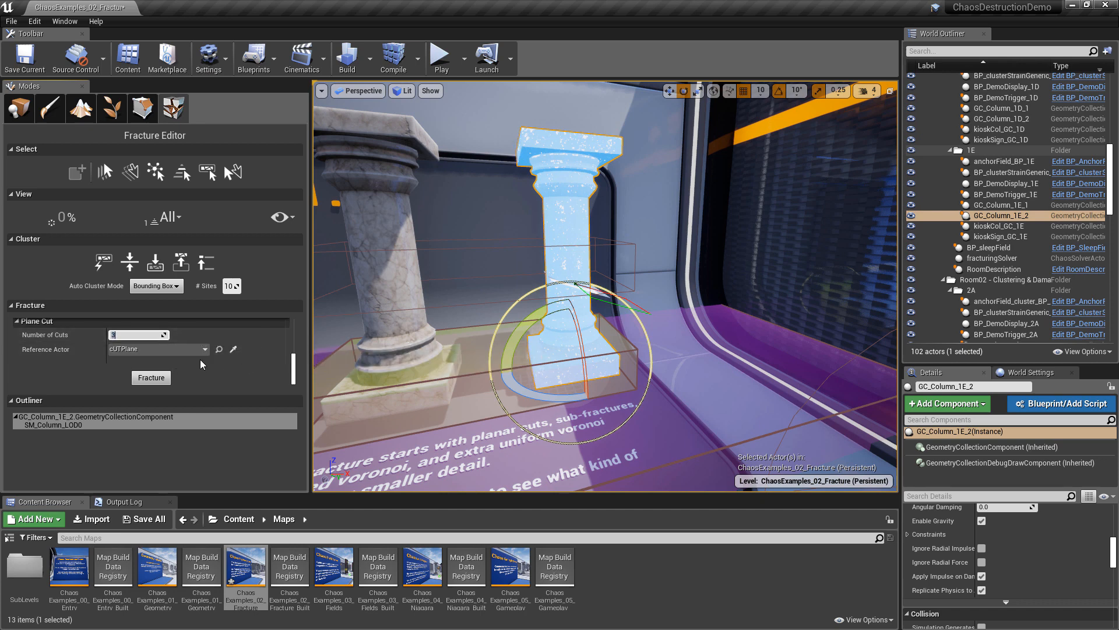
pyautogui.click(150, 378)
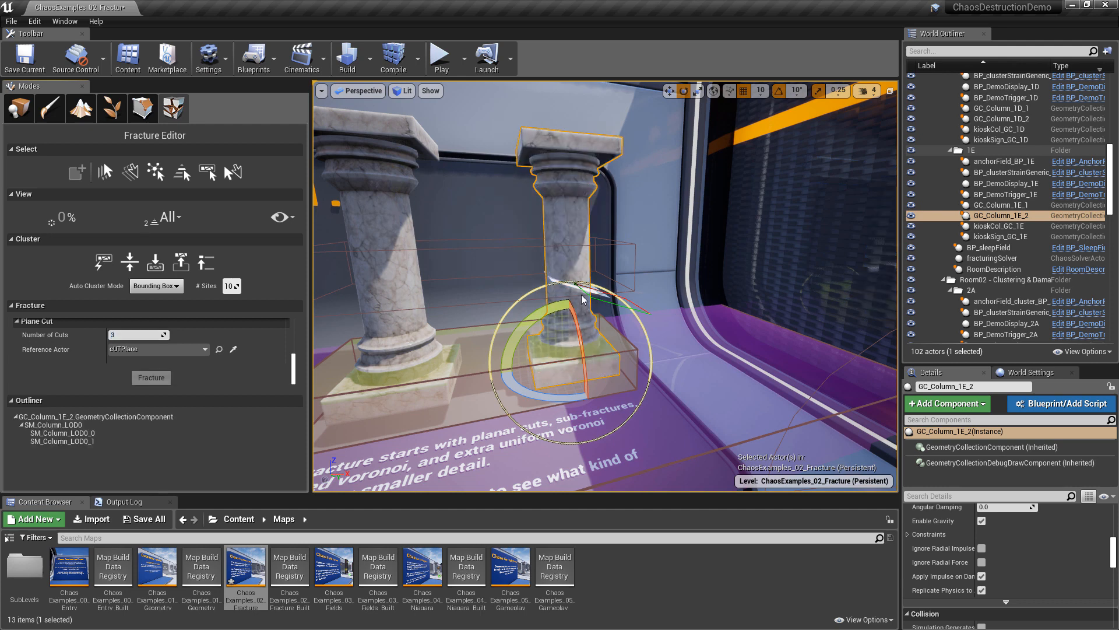
# Inspect the two pieces SM_Column_LOD0_0 and SM_Column_LOD0_1 by selecting each in turn and viewing the column
pyautogui.click(101, 432)
pyautogui.click(100, 442)
pyautogui.click(98, 435)
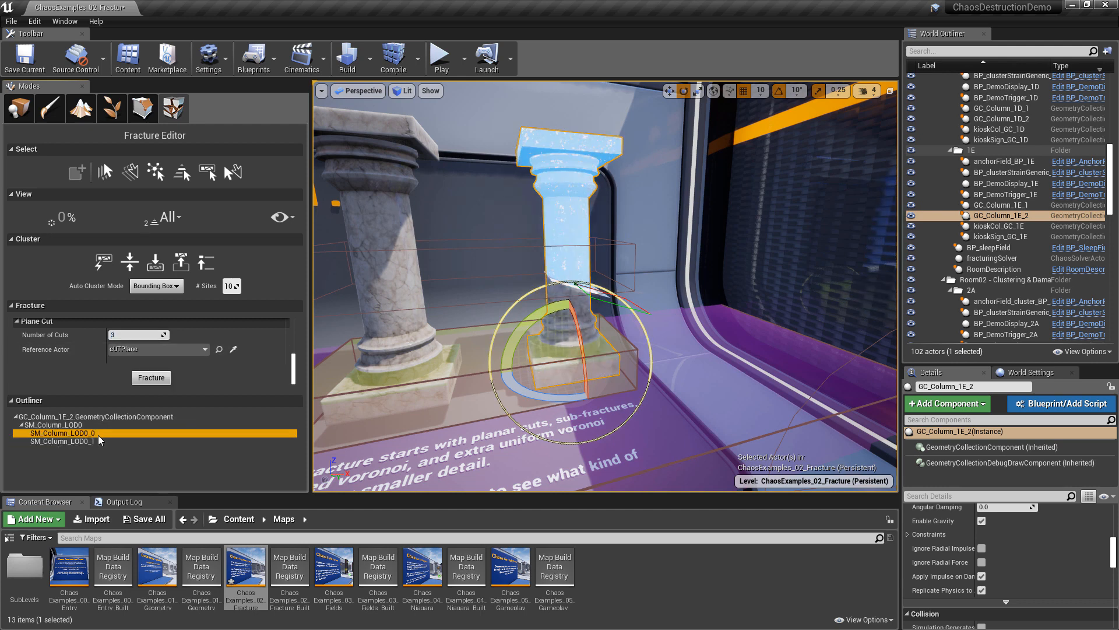
pyautogui.click(98, 442)
pyautogui.moveTo(580, 349); pyautogui.dragTo(559, 306, button='right')
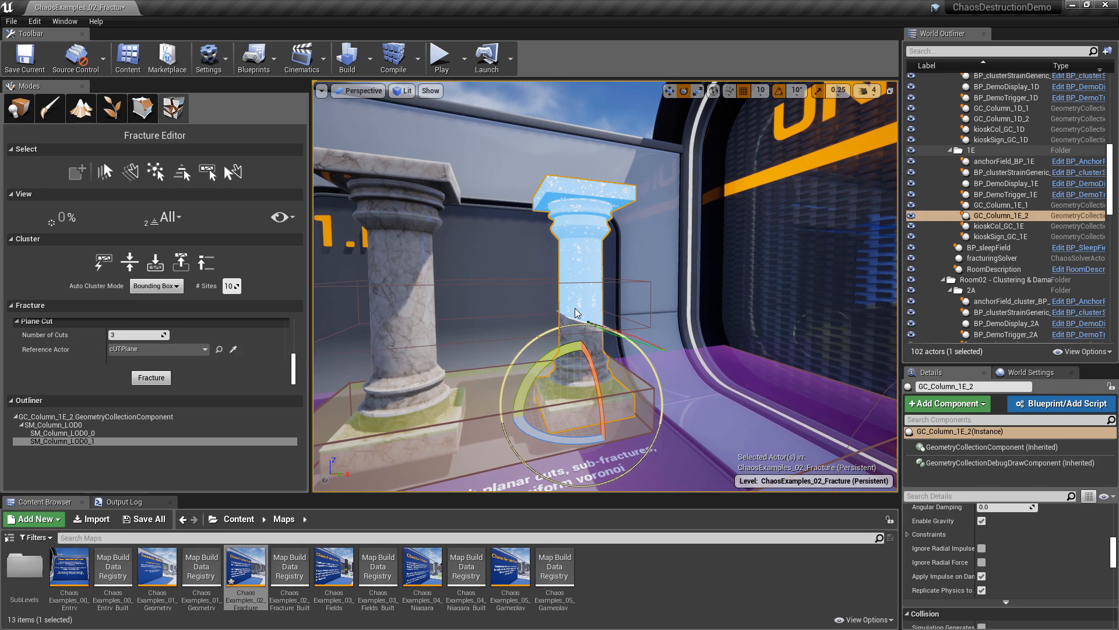
pyautogui.moveTo(587, 316)
pyautogui.mouseDown(button='right')
pyautogui.moveTo(568, 318)
pyautogui.moveTo(571, 329)
pyautogui.moveTo(717, 323)
pyautogui.moveTo(583, 321)
pyautogui.mouseUp(button='right')
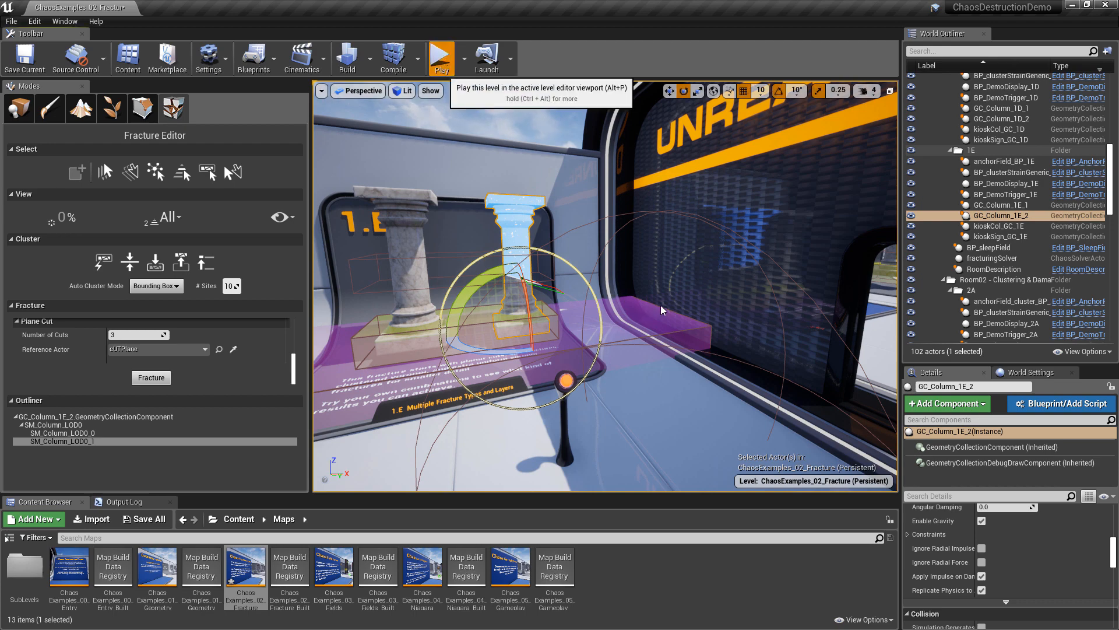
# Play the level and trigger the 1.A Uniform Voronoi Fracture display to watch its columns collapse
pyautogui.hotkey('alt', 'p')
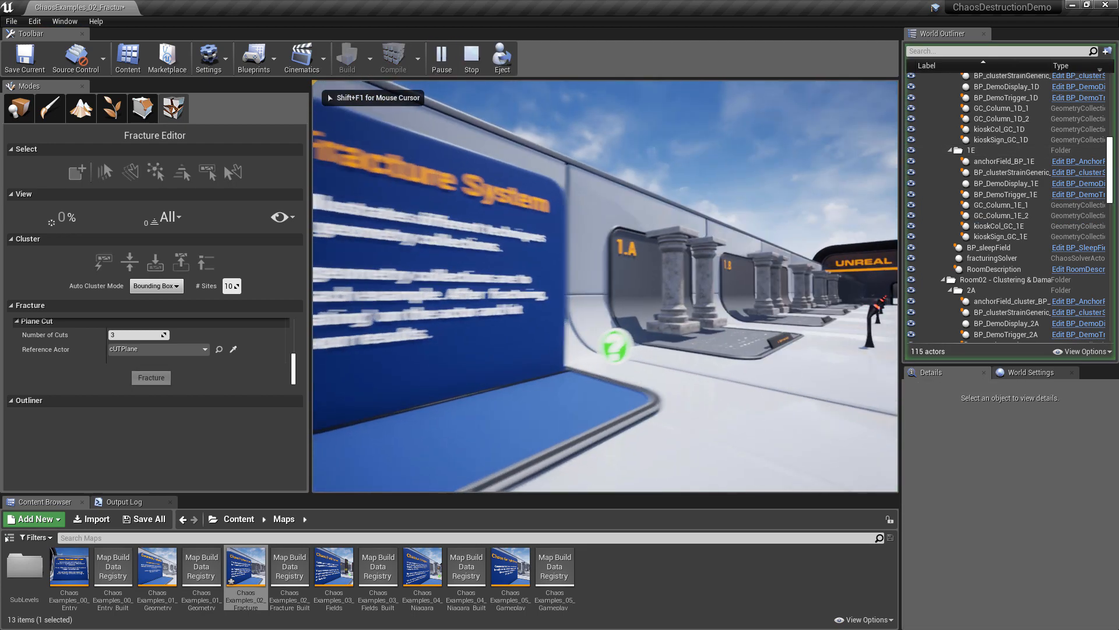
pyautogui.press('w')
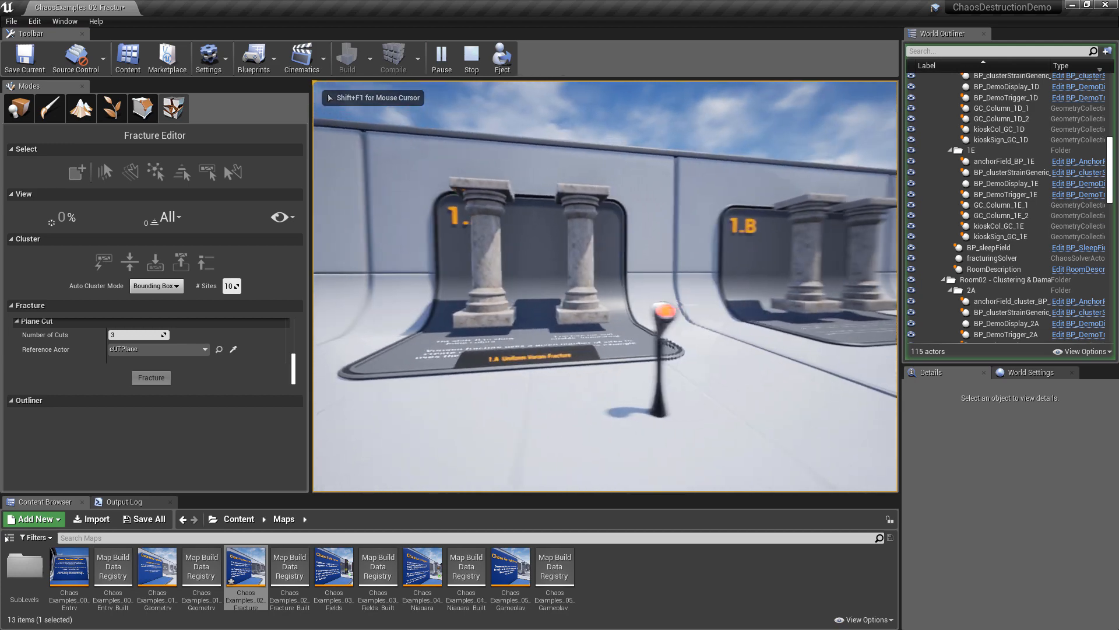
pyautogui.press('w')
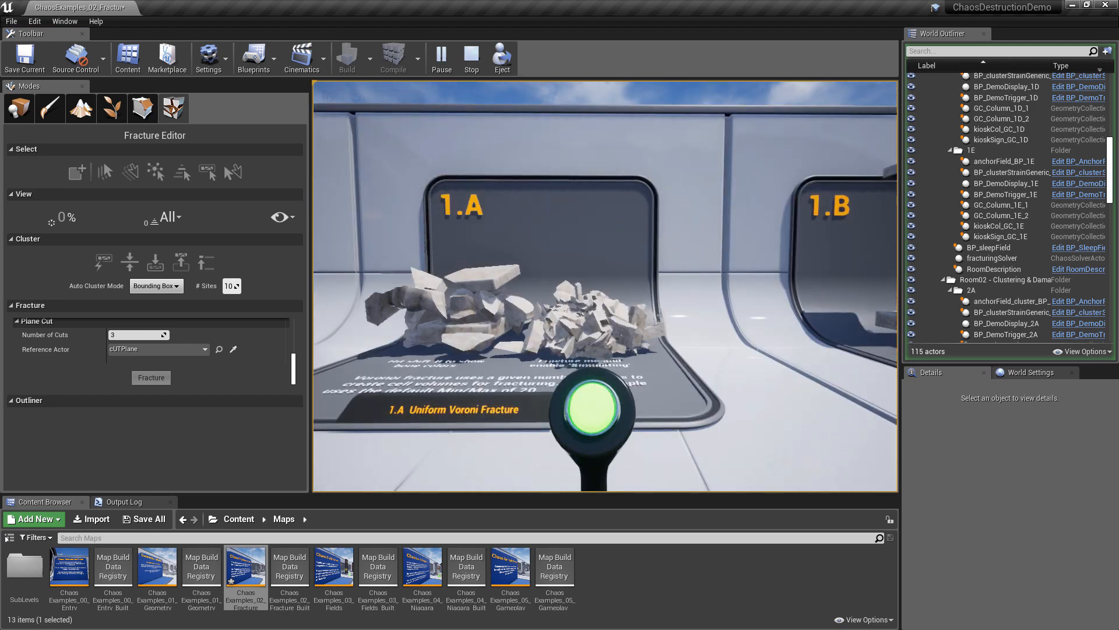
pyautogui.press('w')
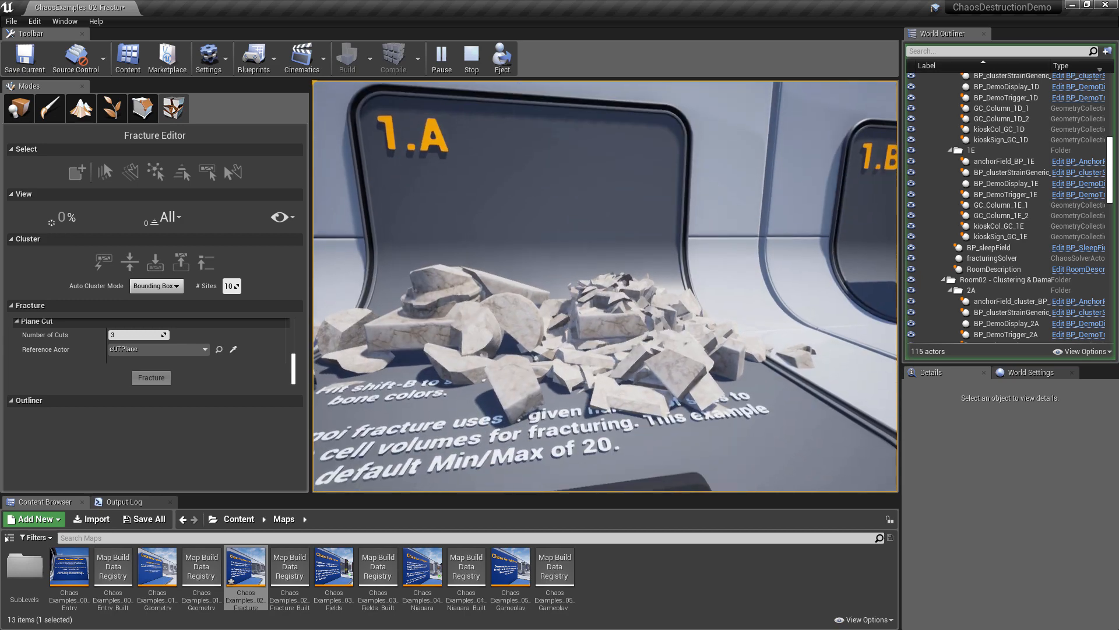
# Walk to the 1.B Clustered Voronoi Fracture display and trigger it to check how both columns react
pyautogui.press('s')
pyautogui.press('d')
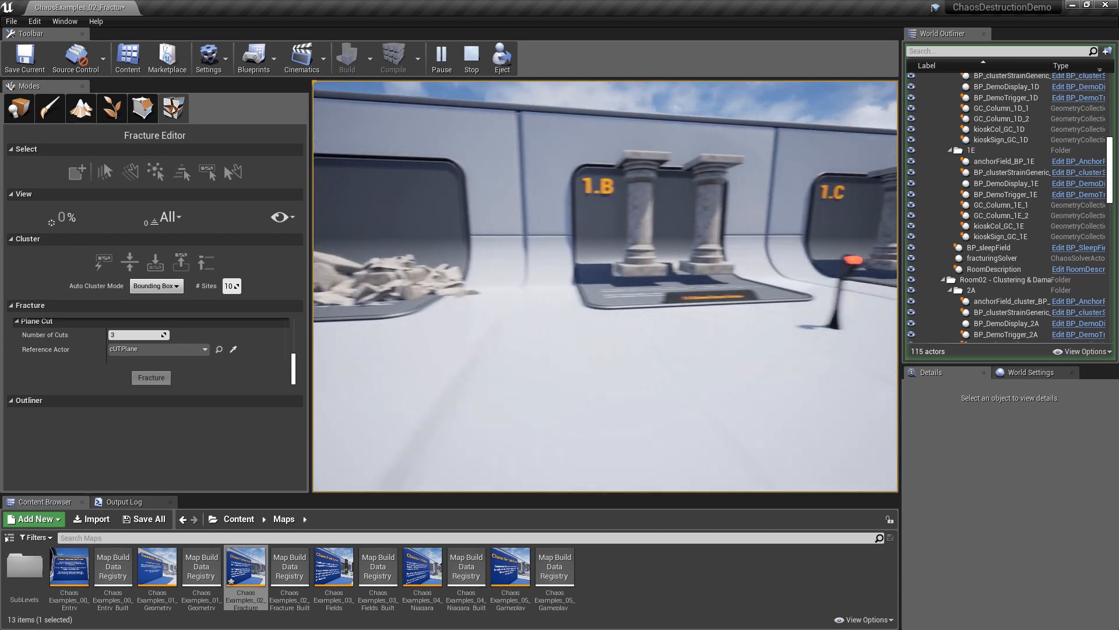
pyautogui.press('w')
pyautogui.press('d')
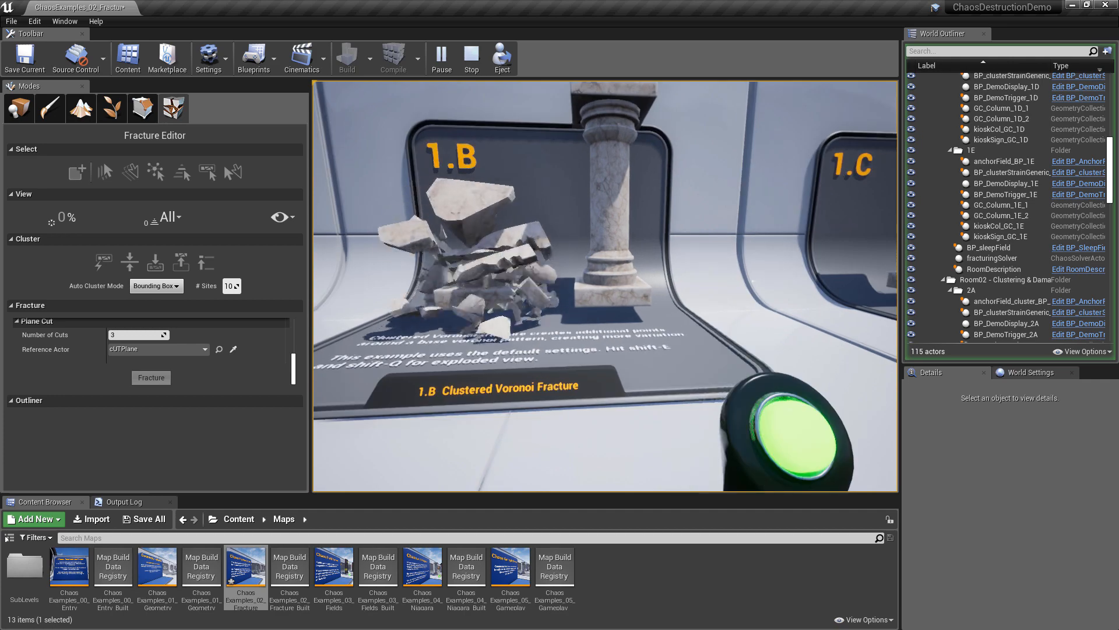
pyautogui.press('s')
pyautogui.press('w')
pyautogui.press('d')
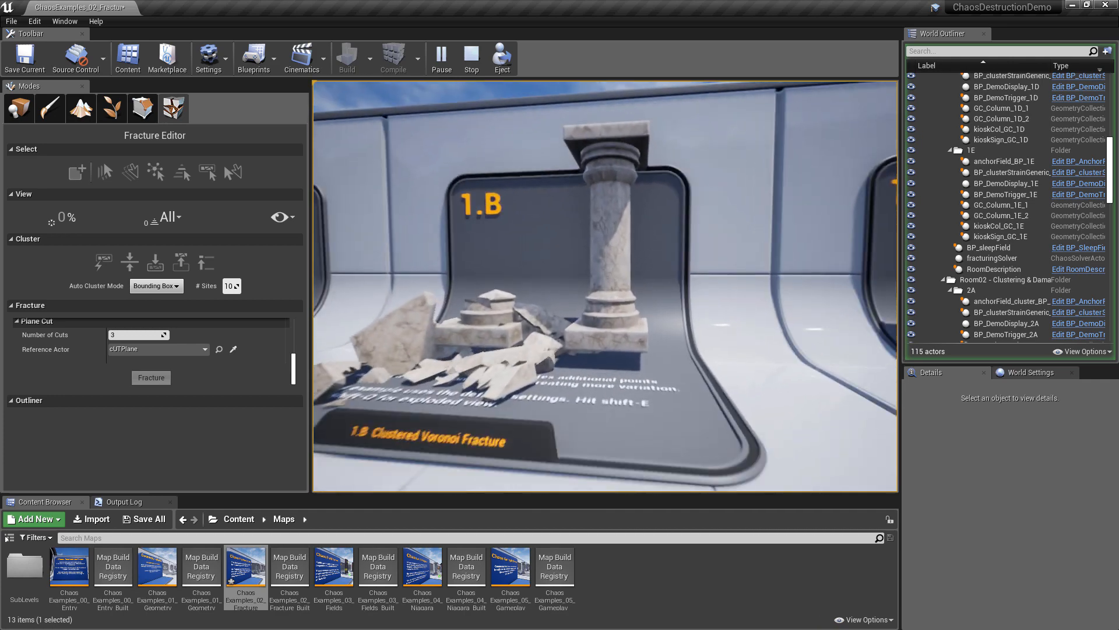
# Trigger the 1.C Planar Cutting display to check its columns, and end the play session
pyautogui.press('s')
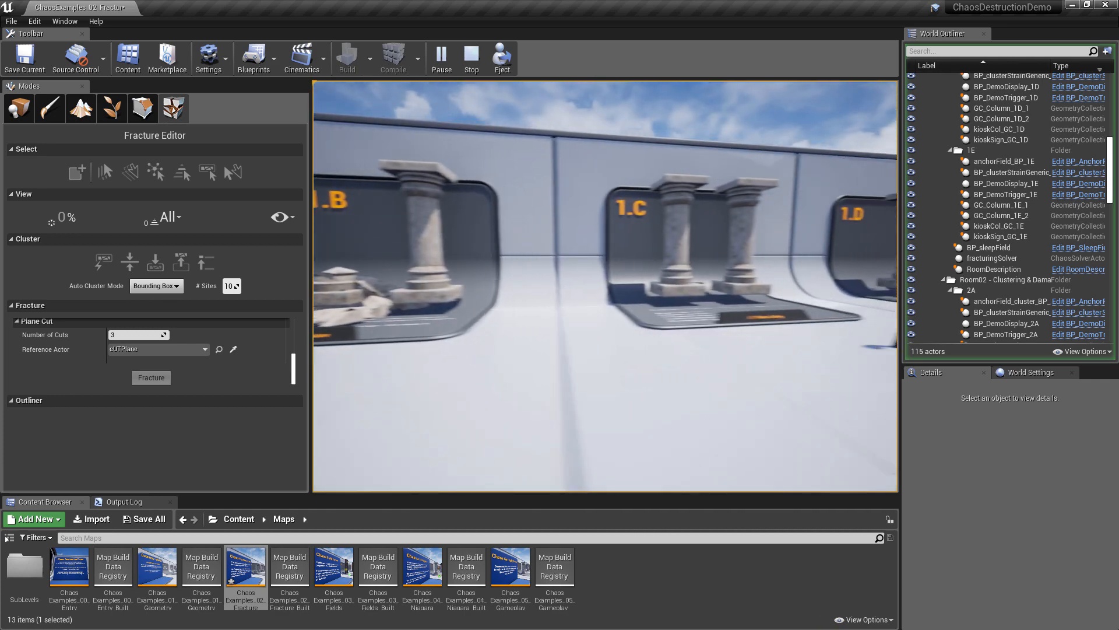
pyautogui.press('w')
pyautogui.press('w')
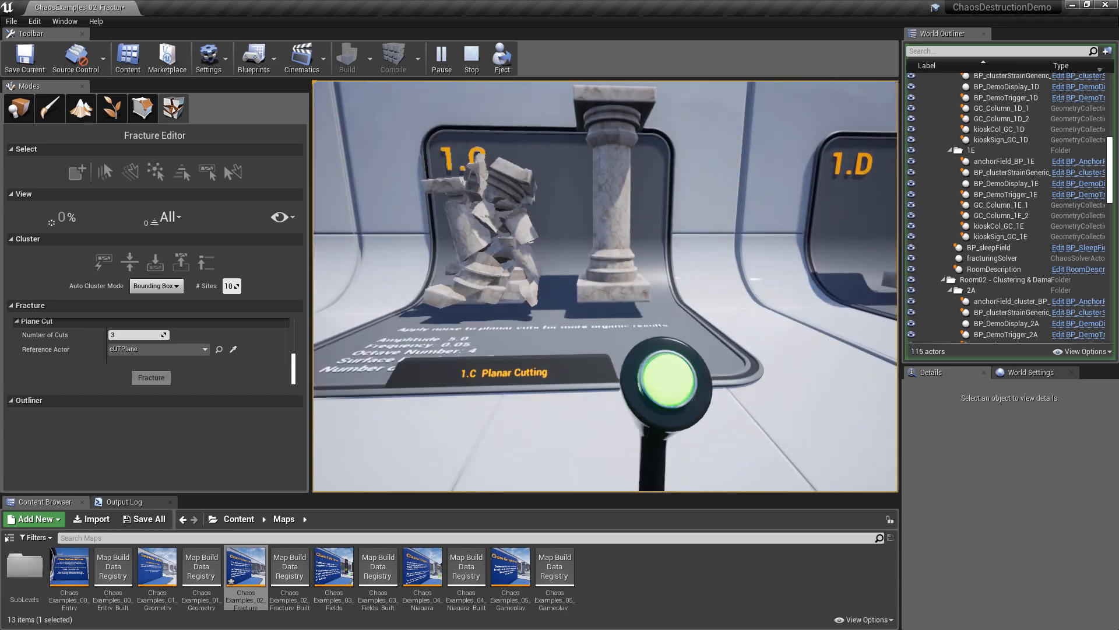
pyautogui.press('a')
pyautogui.press('s')
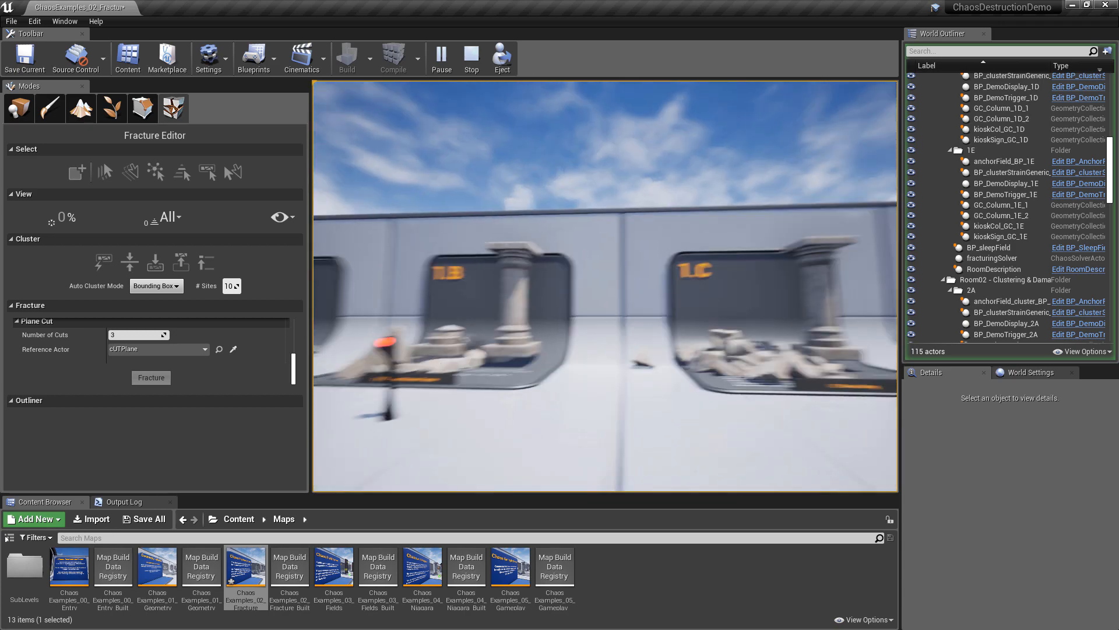
pyautogui.press('Escape')
# Select the second columns of displays 1.B to 1.E together: GC_Column_1B_2, GC_Column_1C2, GC_Column_1D_2 and GC_Column_1E_2
pyautogui.moveTo(727, 270); pyautogui.dragTo(708, 262, button='middle')
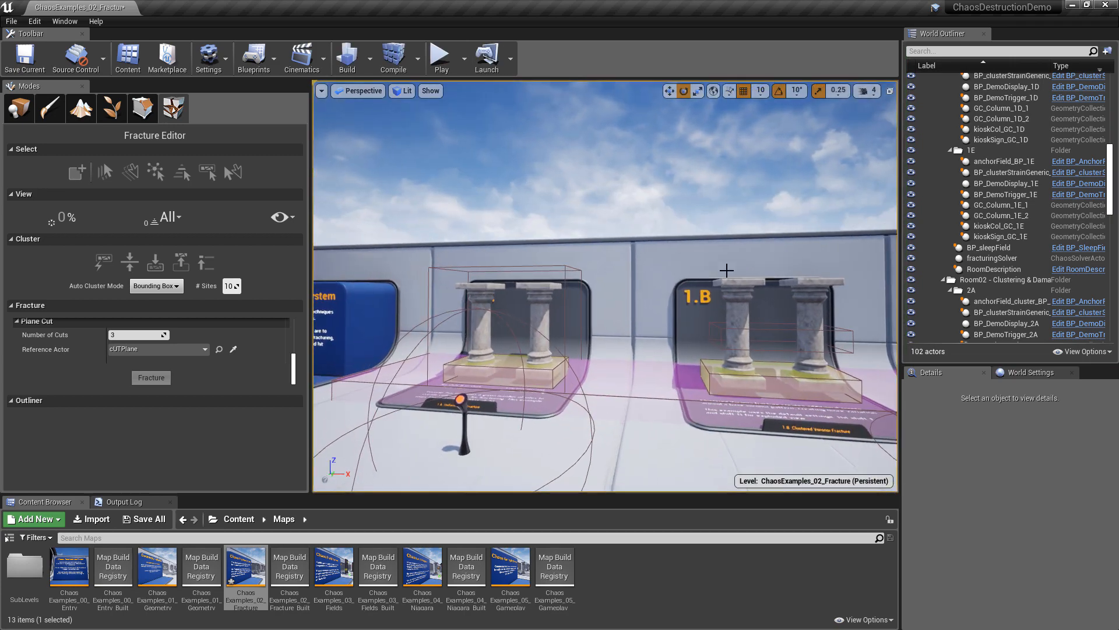
pyautogui.click(812, 292)
pyautogui.press('d')
pyautogui.moveTo(812, 292); pyautogui.dragTo(830, 292, button='right')
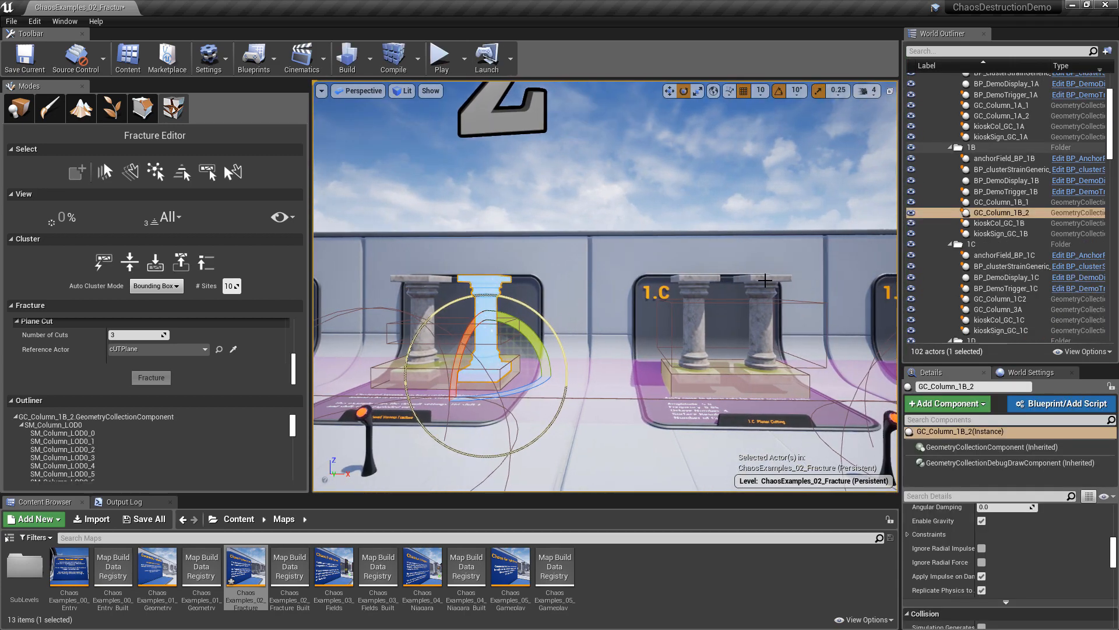
pyautogui.keyDown('ctrl'); pyautogui.click(741, 303); pyautogui.keyUp('ctrl')
pyautogui.press('d')
pyautogui.moveTo(741, 303); pyautogui.dragTo(721, 278, button='right')
pyautogui.keyDown('ctrl'); pyautogui.click(750, 298); pyautogui.keyUp('ctrl')
pyautogui.press('d')
pyautogui.press('d')
pyautogui.keyDown('ctrl'); pyautogui.click(721, 278); pyautogui.keyUp('ctrl')
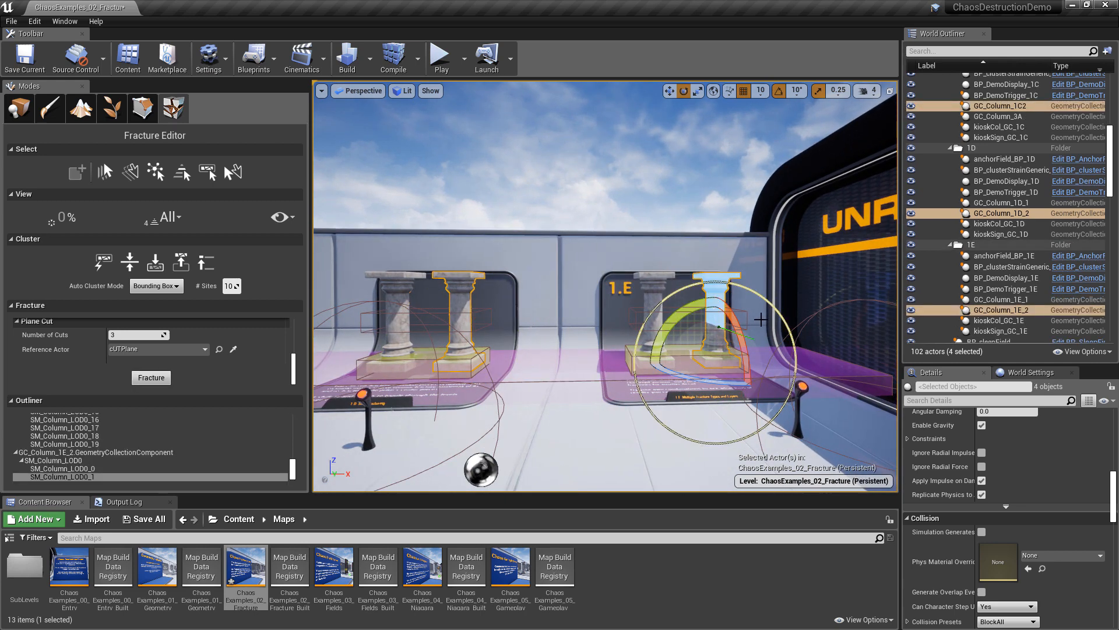
# Enable Simulating in the Chaos Physics settings for all four selected columns
pyautogui.moveTo(1115, 494); pyautogui.dragTo(1115, 464)
pyautogui.scroll(-2, 997, 466)
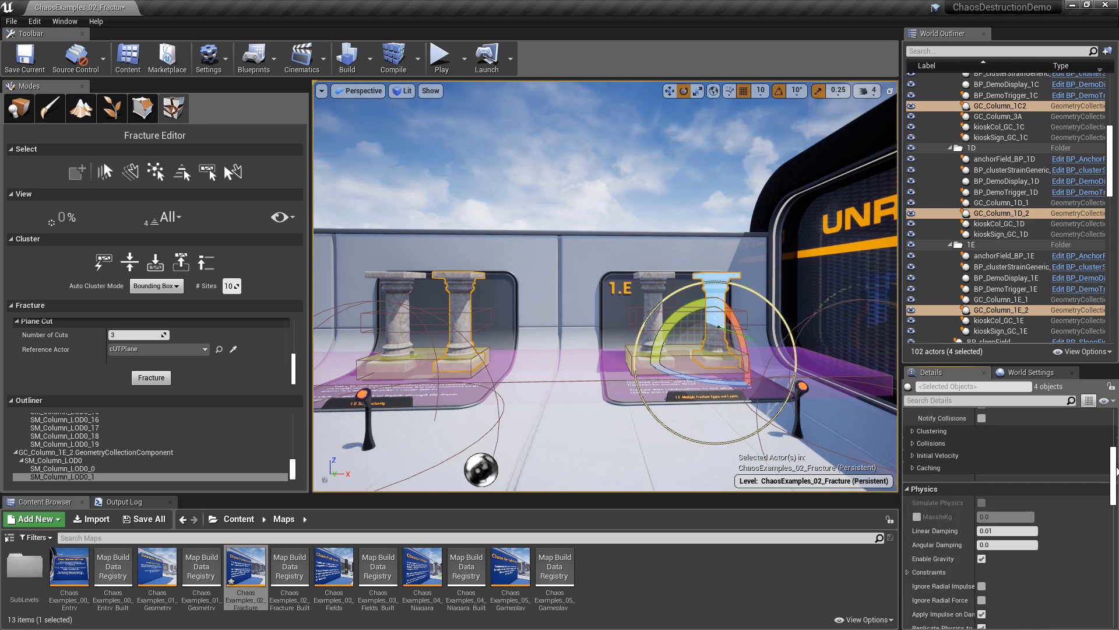
pyautogui.scroll(5, 983, 502)
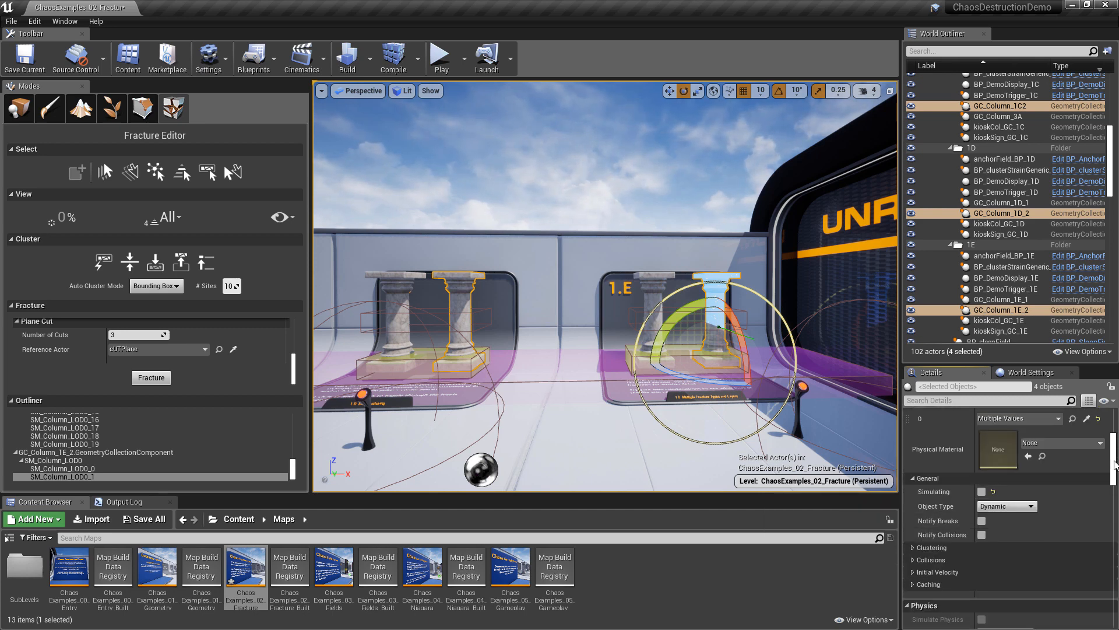
pyautogui.scroll(4, 984, 503)
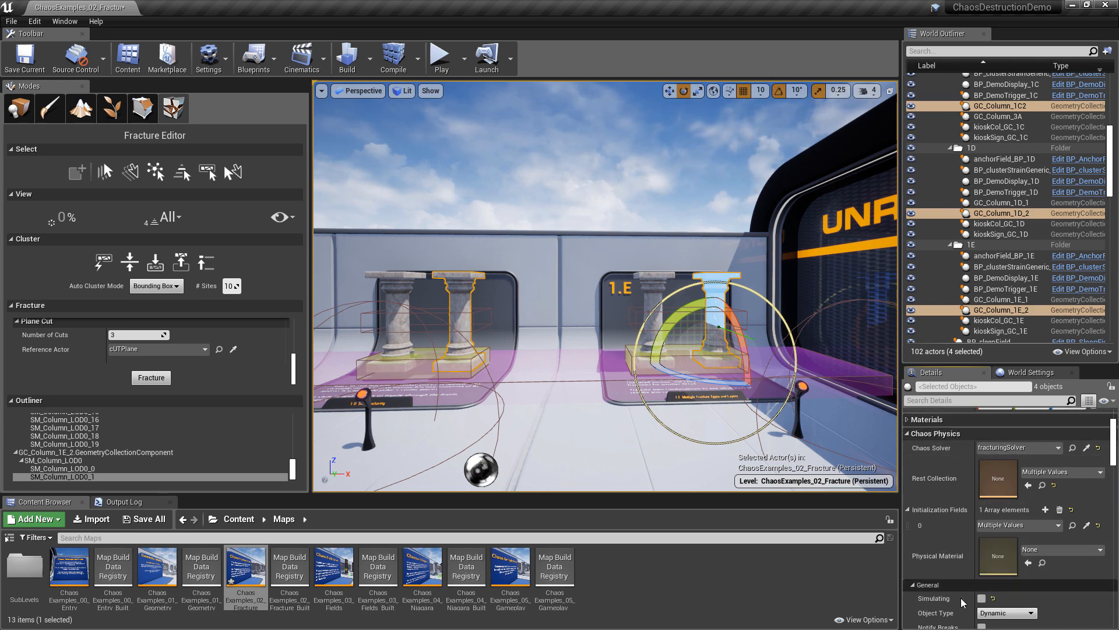
pyautogui.click(982, 598)
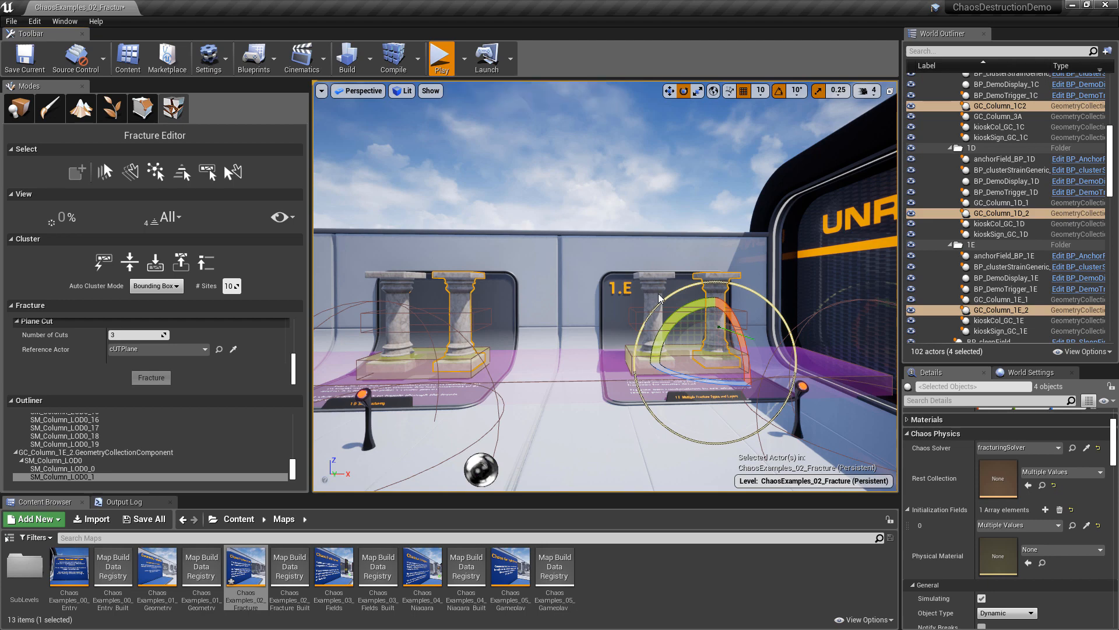
# Play the level again and trigger the 1.A display's column collapse
pyautogui.press('w')
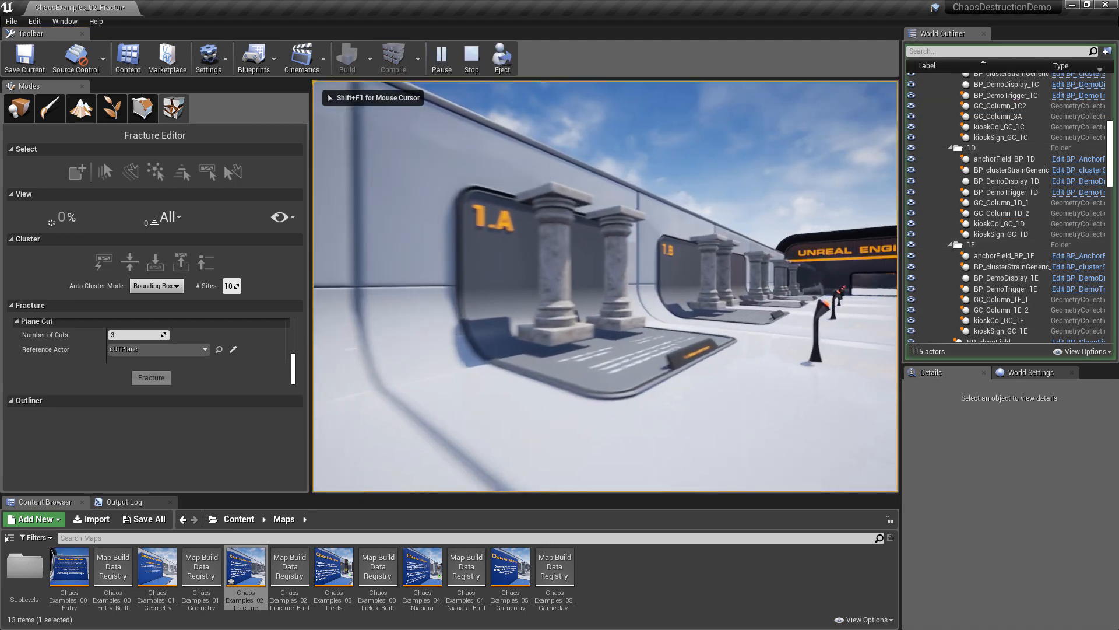
pyautogui.press('w')
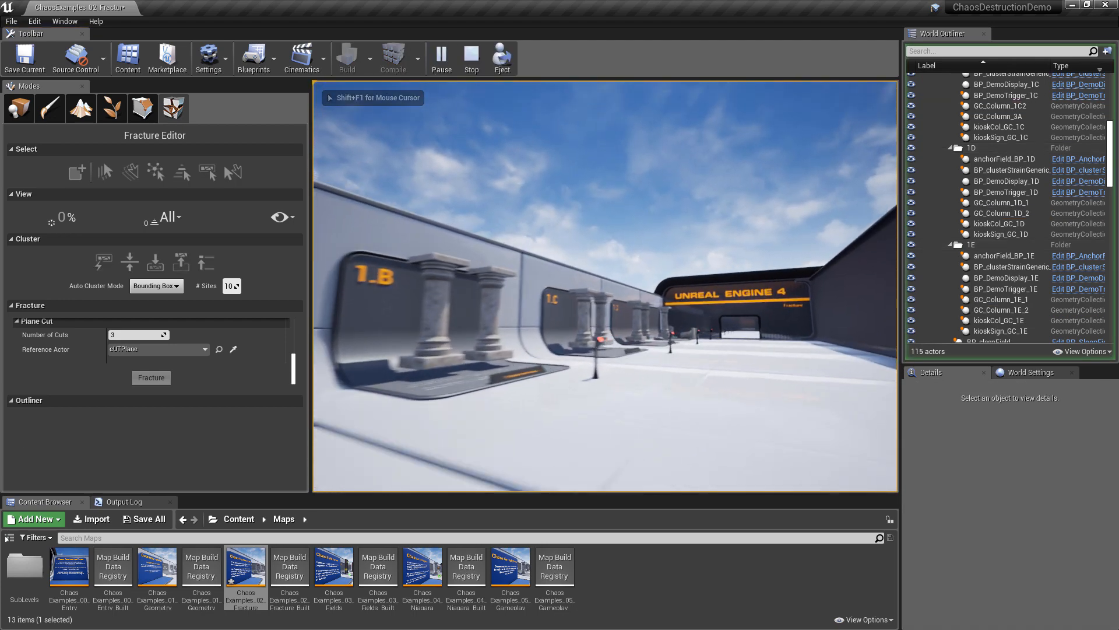
pyautogui.press('w')
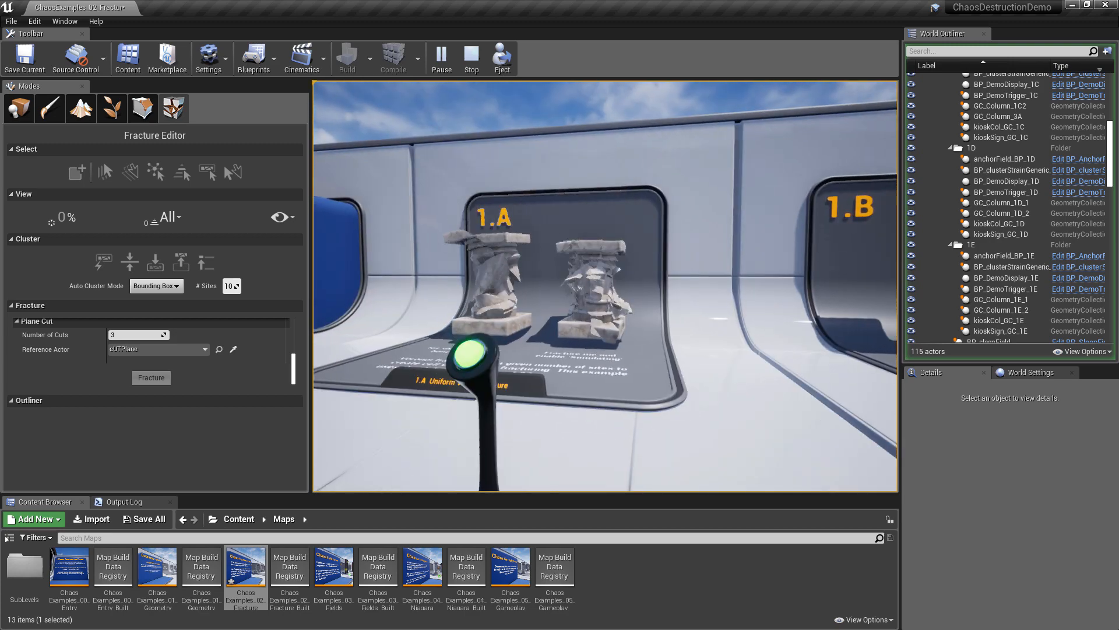
# Trigger the 1.B Clustered Voronoi Fracture display to test the newly simulating second column
pyautogui.press('d')
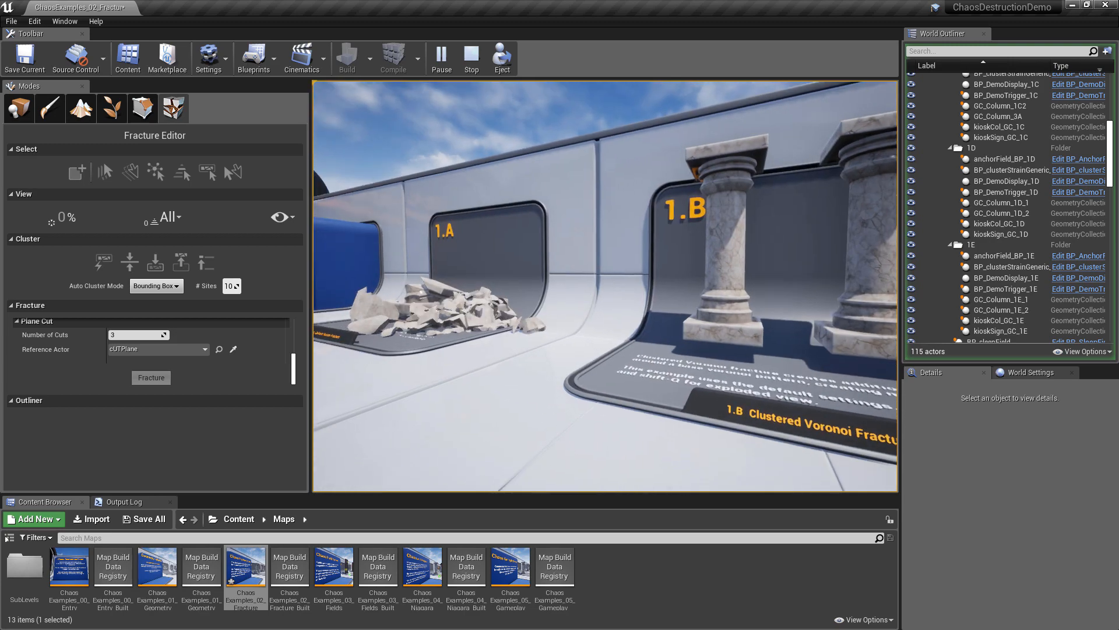
pyautogui.press('d')
pyautogui.press('w')
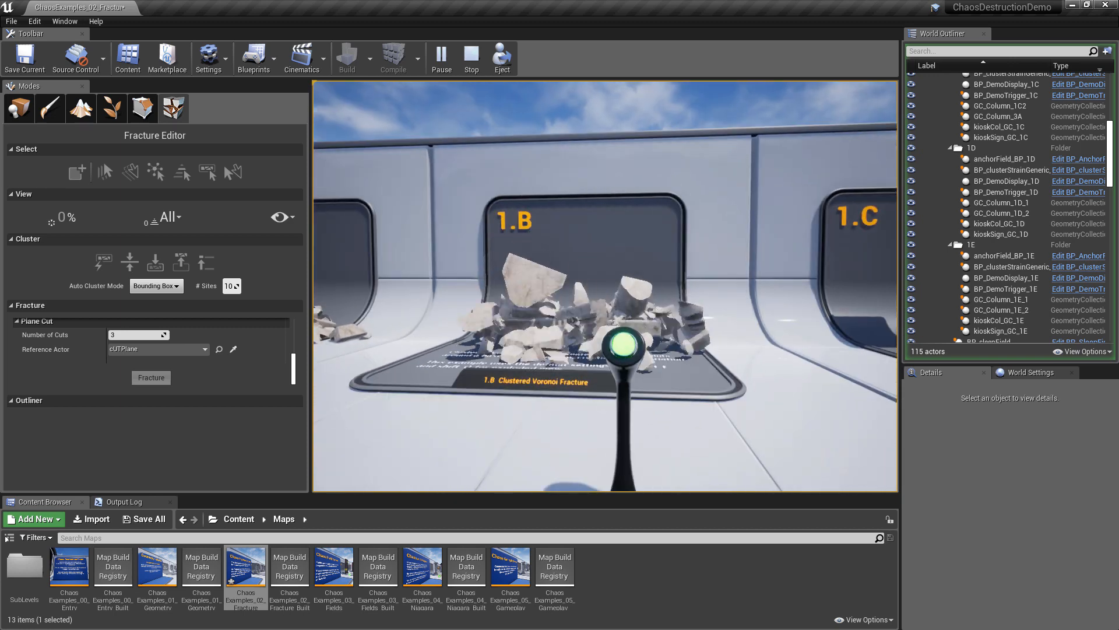
pyautogui.press('d')
pyautogui.press('d')
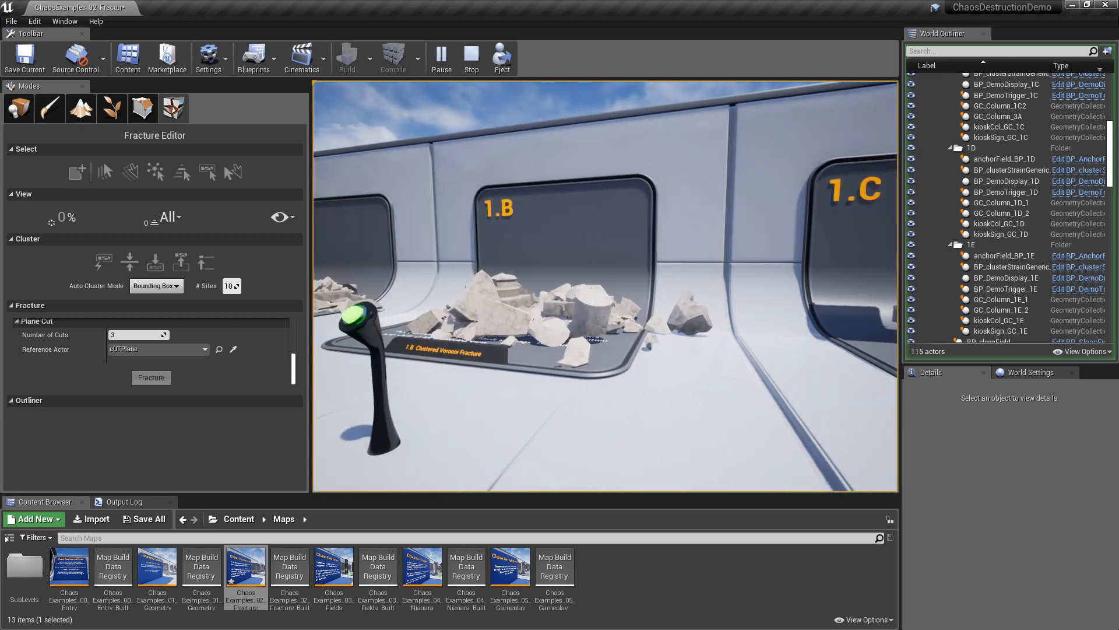
# Trigger the 1.C Planar Cutting display and examine the broken column pieces up close
pyautogui.press('w')
pyautogui.press('d')
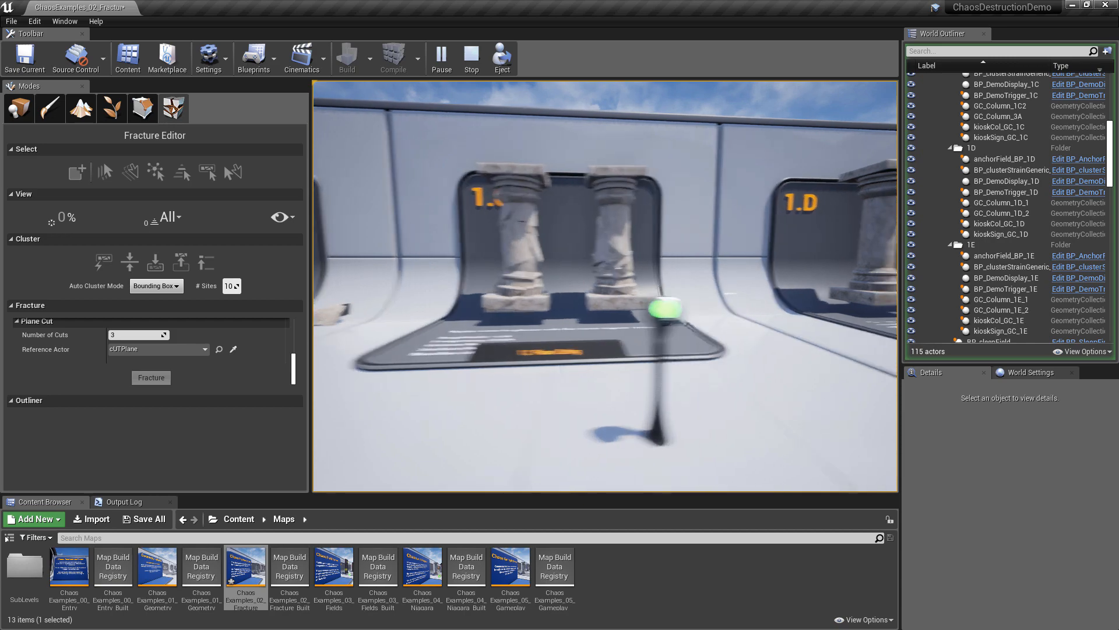
pyautogui.press('a')
pyautogui.press('w')
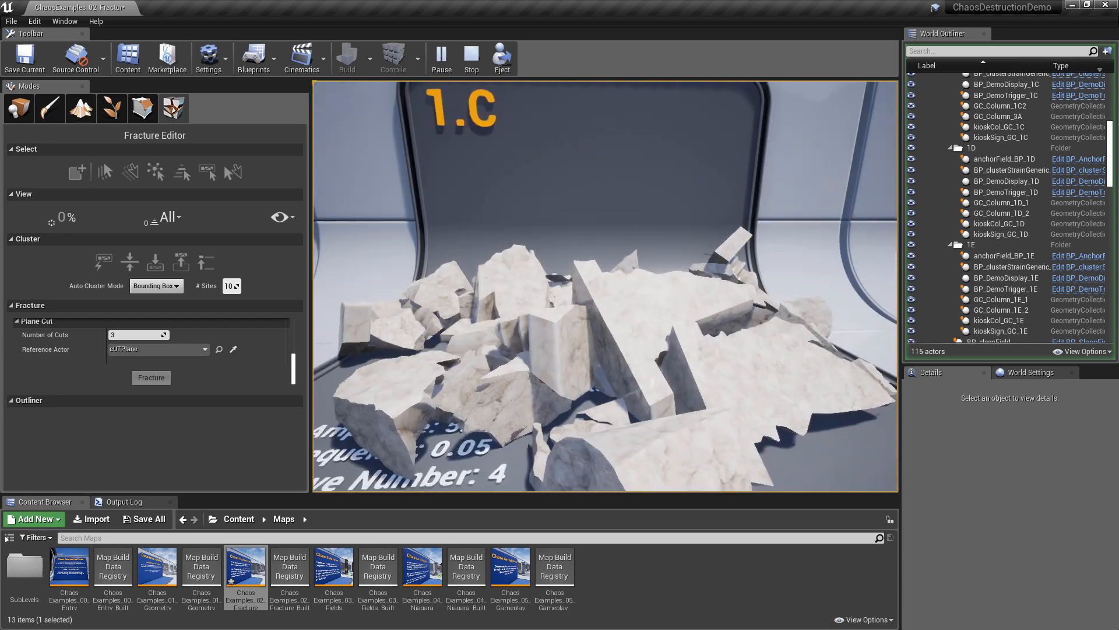
# Trigger the 1.D Sub-Fracturing display and examine its column debris up close
pyautogui.press('s')
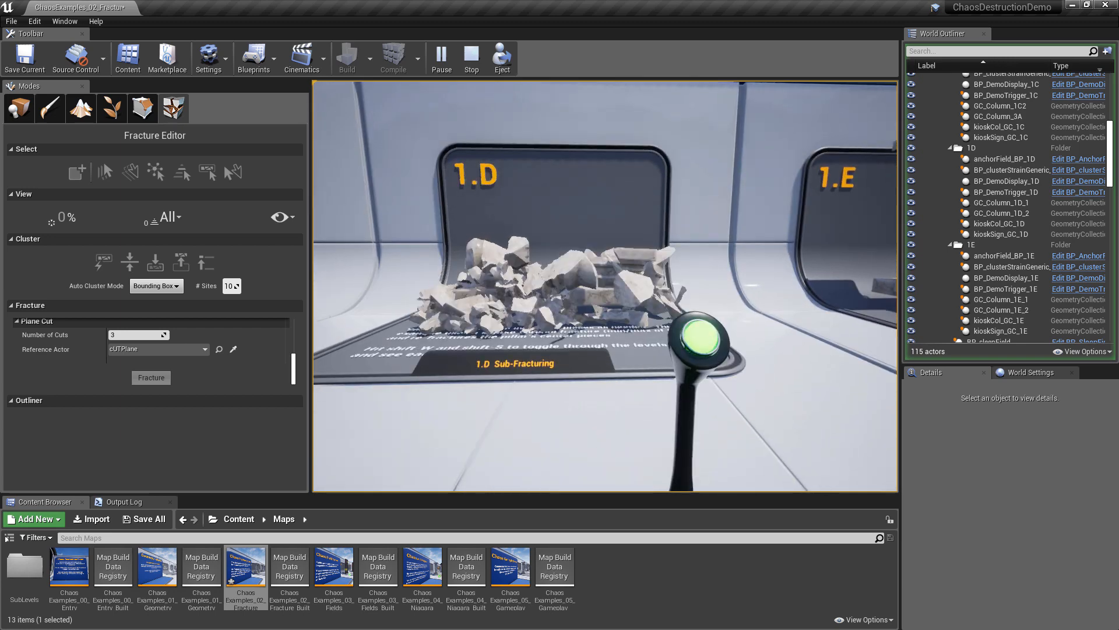
pyautogui.press('w')
pyautogui.press('w')
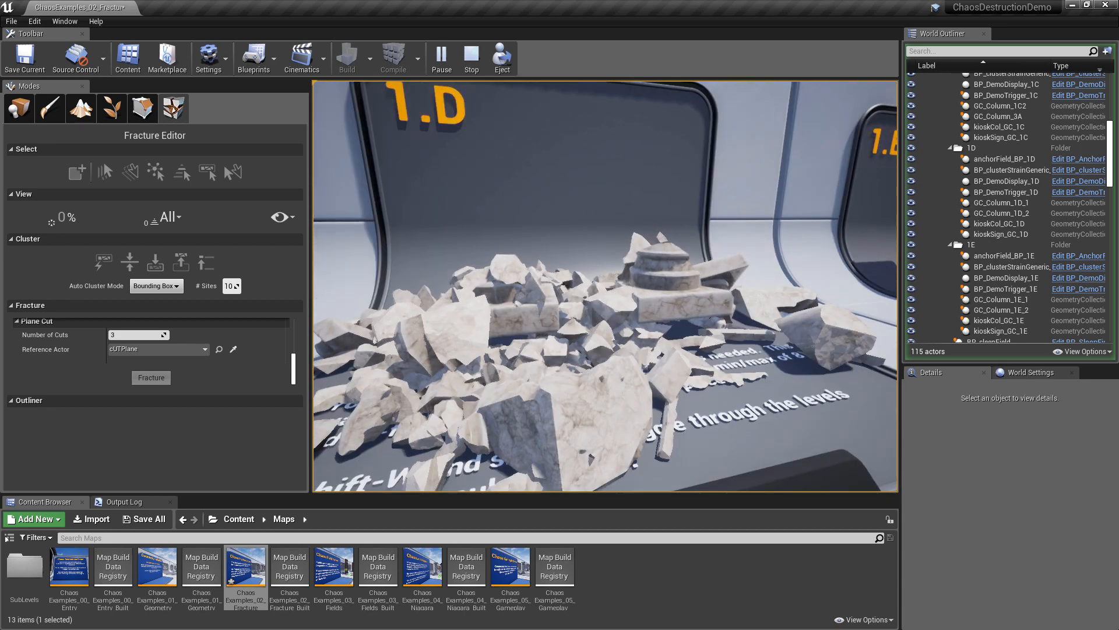
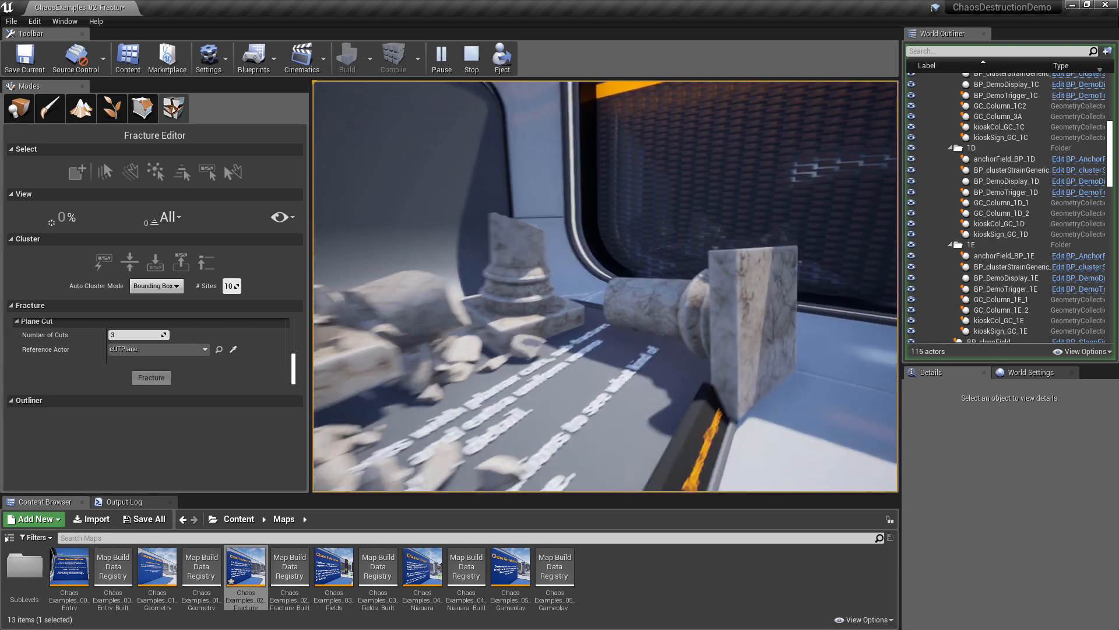
# Examine the broken columns in the 1.E display up close and end the play session
pyautogui.press('w')
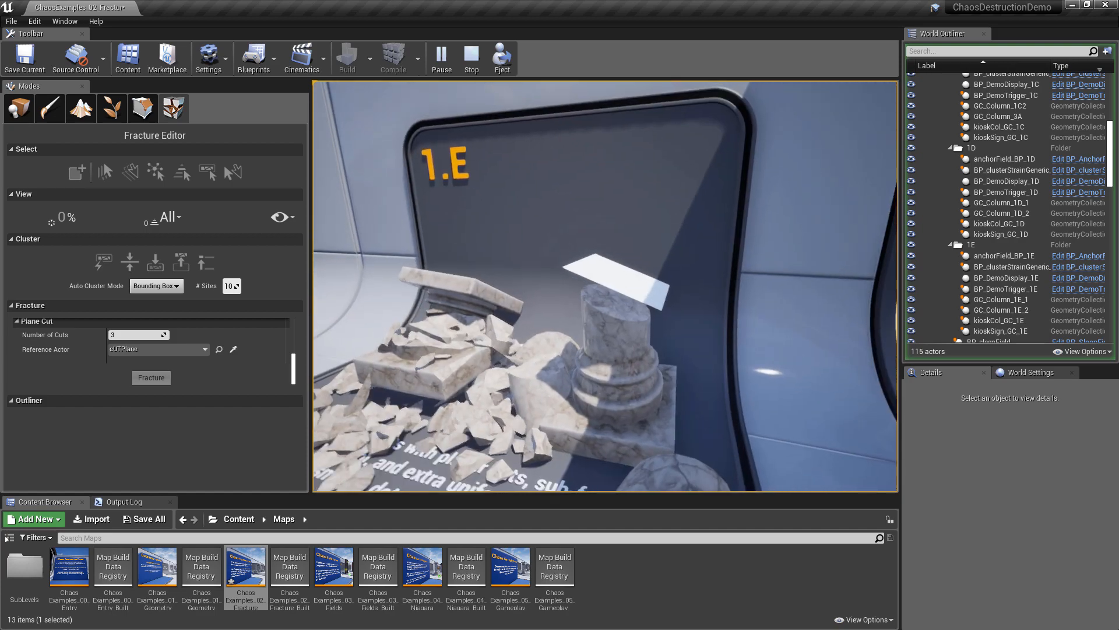
pyautogui.press('a')
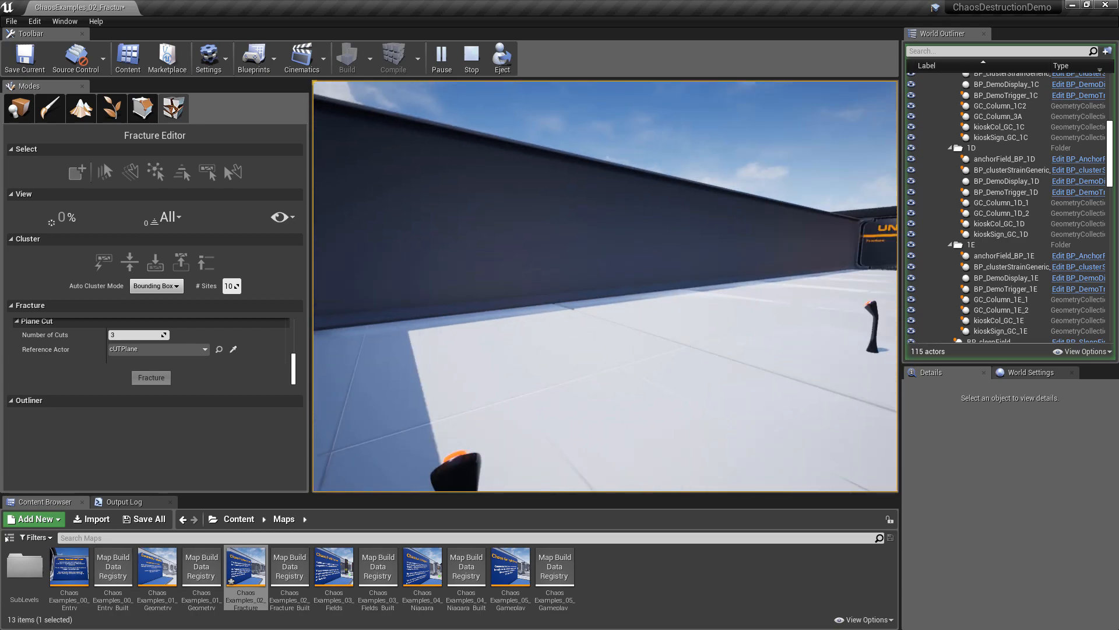
pyautogui.press('Escape')
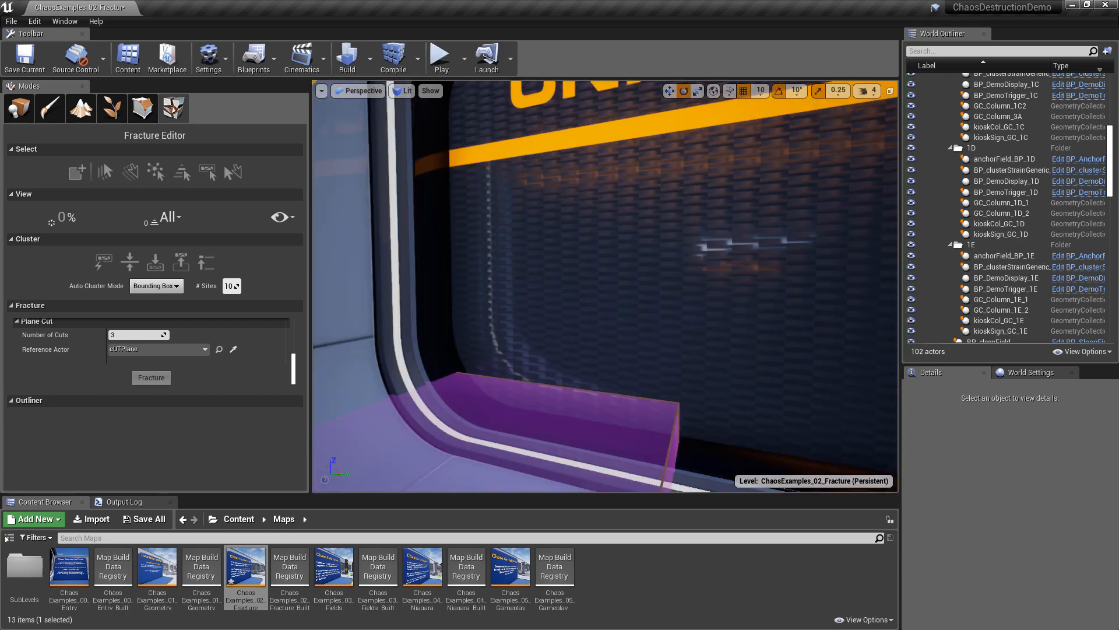
# Move on to the second room and examine the Clustering & Damage Threshold sign and its surroundings
pyautogui.press('s')
pyautogui.moveTo(605, 285); pyautogui.dragTo(394, 324, button='right')
pyautogui.press('w')
pyautogui.press('e')
pyautogui.press('w')
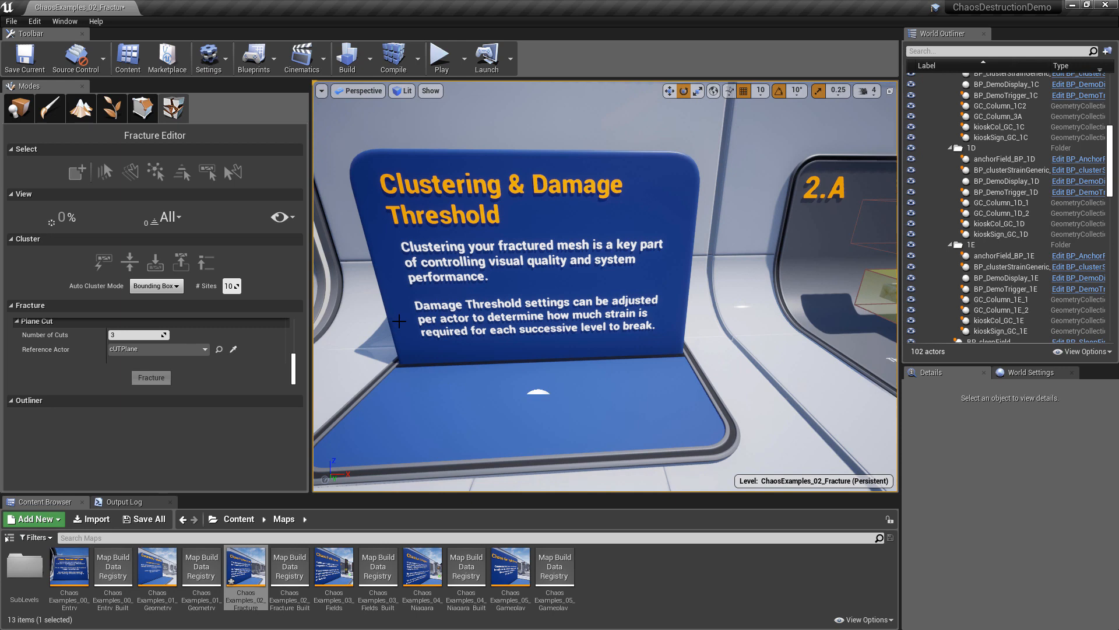
pyautogui.moveTo(394, 325); pyautogui.dragTo(429, 349, button='right')
pyautogui.press('s')
pyautogui.press('w')
pyautogui.press('s')
pyautogui.press('s')
pyautogui.press('d')
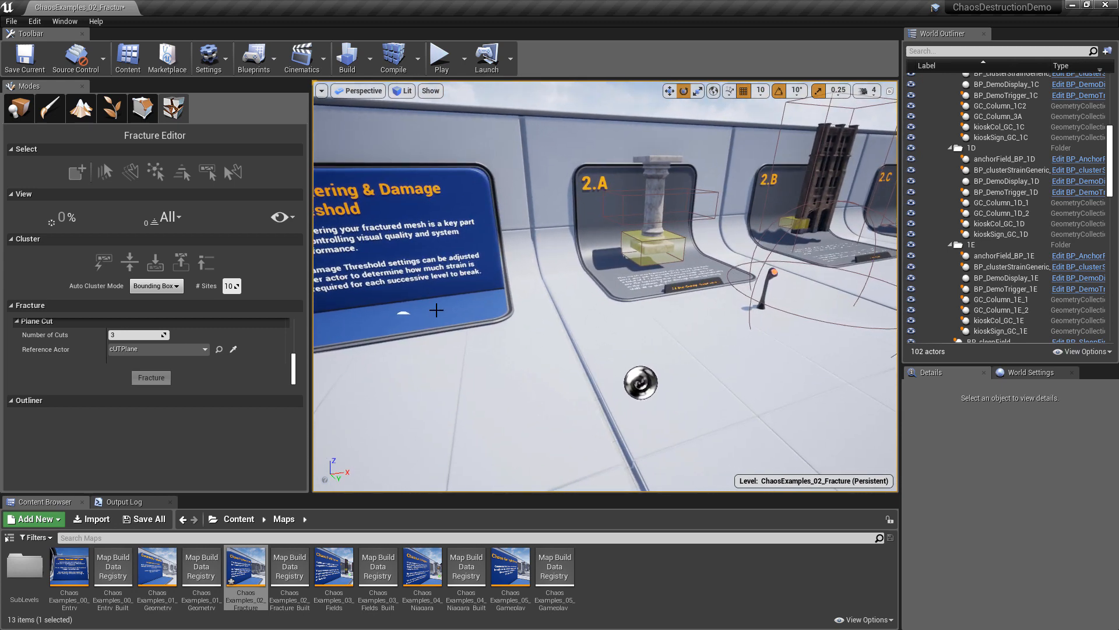
# Examine the 2.A Basic Clustering - Fracture Levels display, including its floor description and the full column
pyautogui.press('d')
pyautogui.moveTo(437, 310); pyautogui.dragTo(409, 279, button='right')
pyautogui.press('w')
pyautogui.press('w')
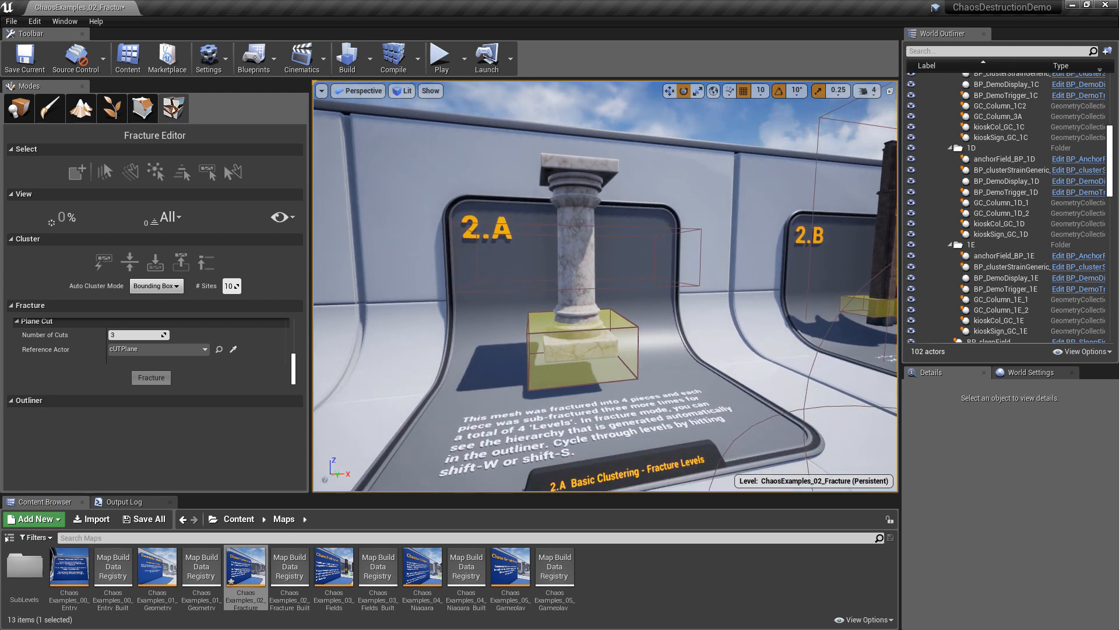
pyautogui.press('a')
pyautogui.moveTo(409, 278); pyautogui.dragTo(419, 326, button='right')
pyautogui.press('w')
pyautogui.press('d')
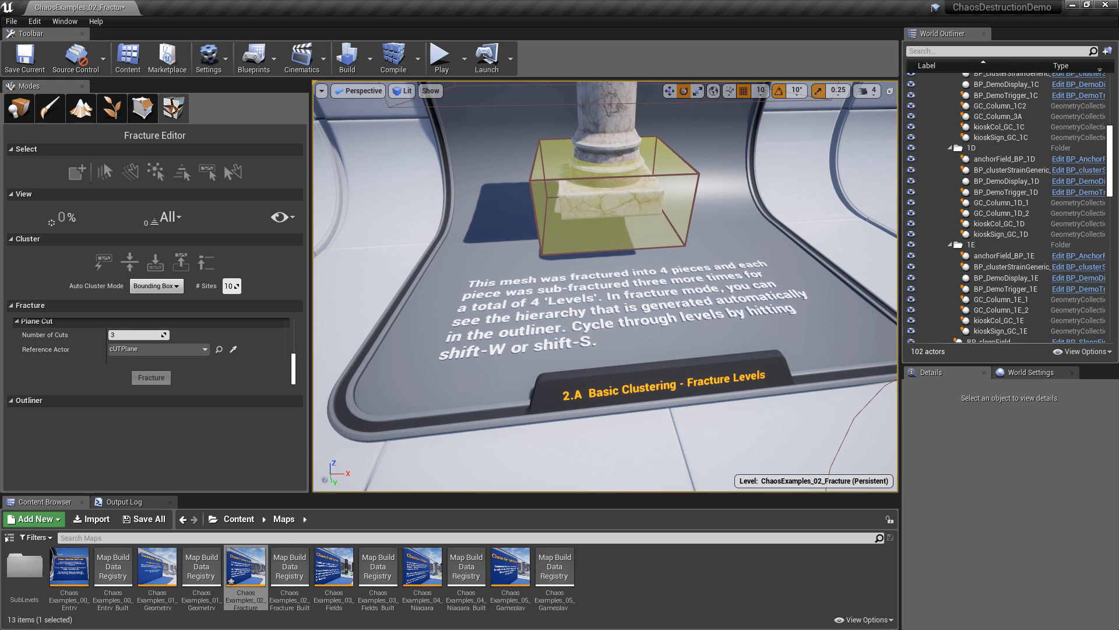
pyautogui.moveTo(419, 326)
pyautogui.mouseDown(button='right')
pyautogui.moveTo(630, 280)
pyautogui.moveTo(421, 309)
pyautogui.moveTo(421, 322)
pyautogui.mouseUp(button='right')
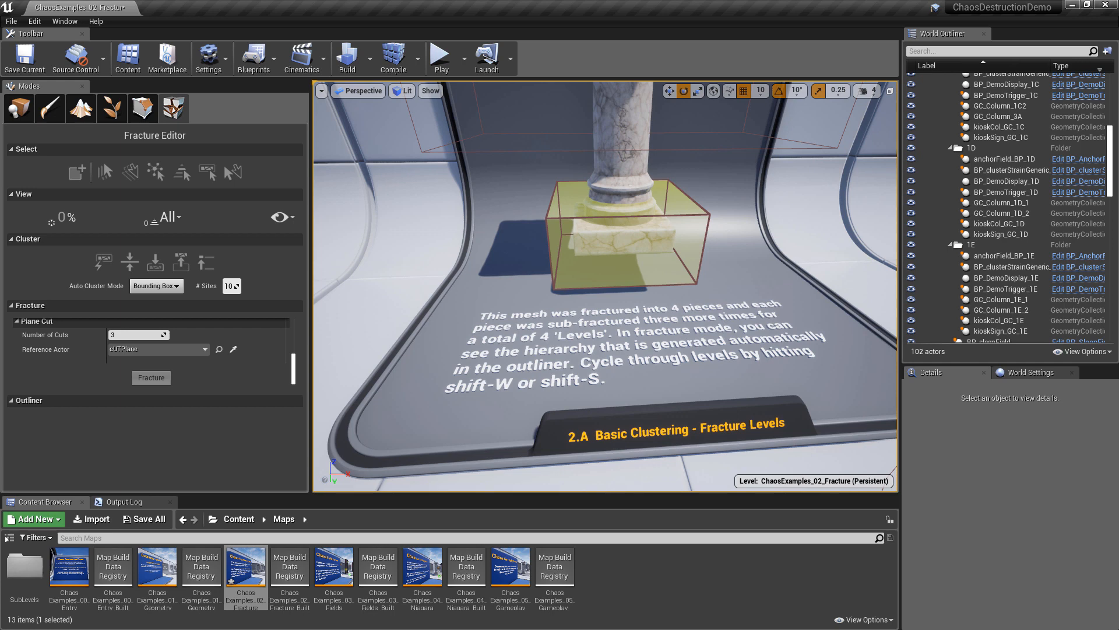
pyautogui.moveTo(421, 321); pyautogui.dragTo(379, 217, button='right')
pyautogui.press('s')
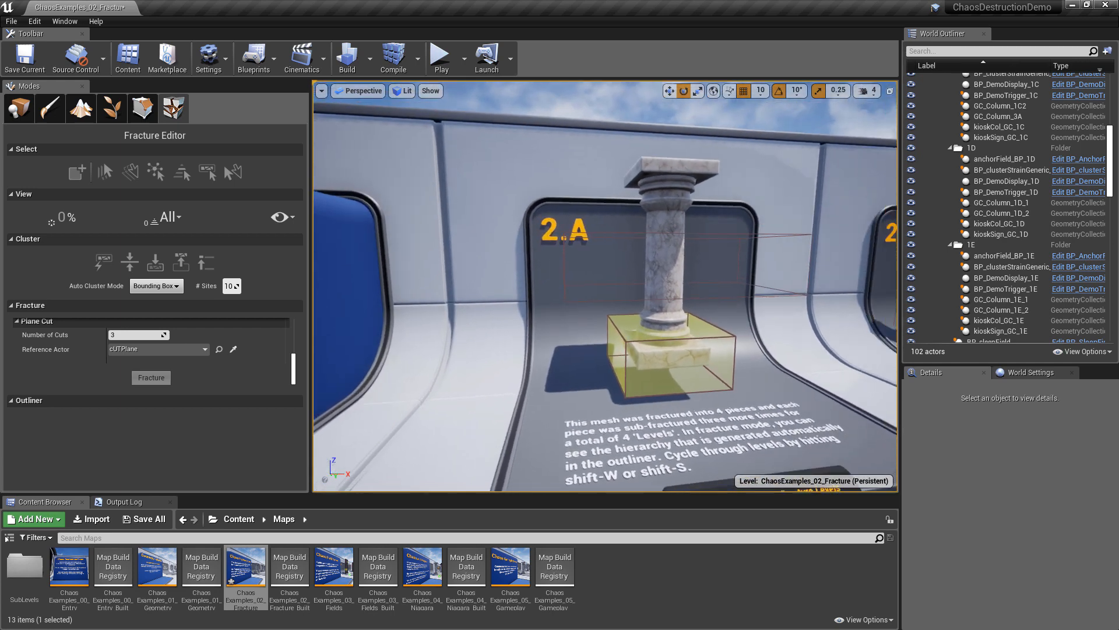
# Select the 2.A column and spread its fractured pieces apart with a 56% exploded view
pyautogui.click(645, 290)
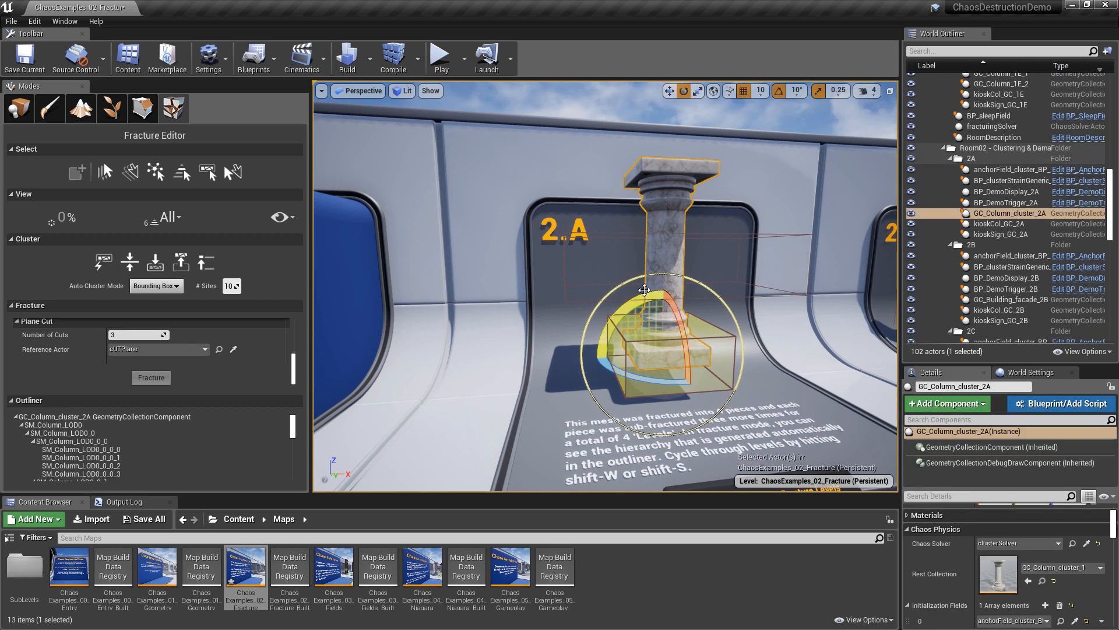
pyautogui.hotkey('shift', 'w')
pyautogui.hotkey('shift', 'w')
pyautogui.hotkey('shift', 'w')
pyautogui.hotkey('shift', 'w')
pyautogui.hotkey('shift', 'w')
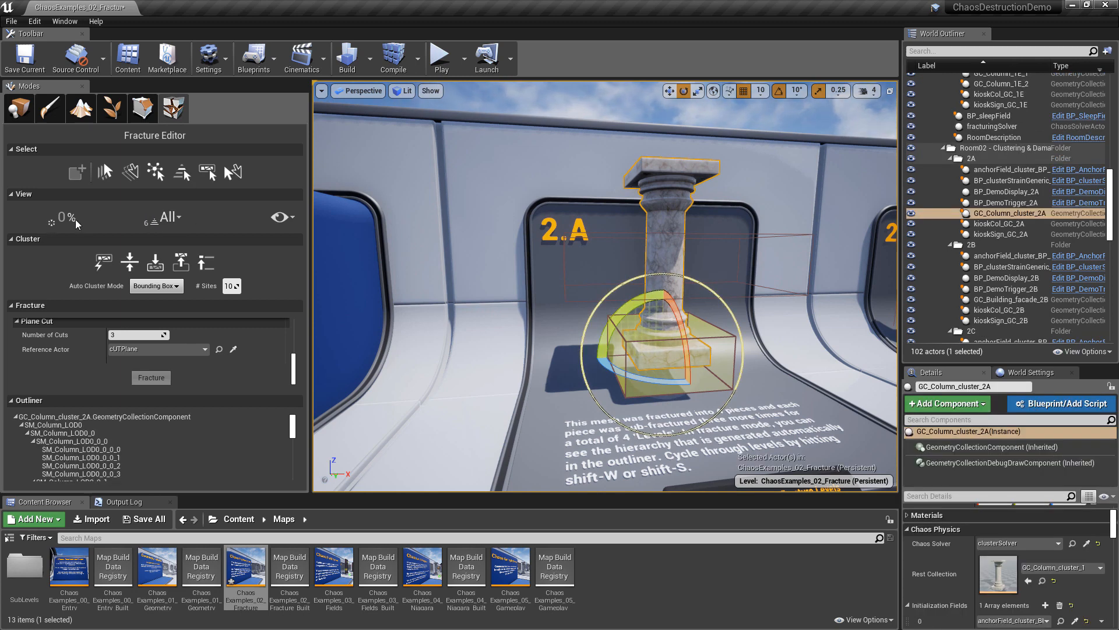
pyautogui.moveTo(68, 219); pyautogui.dragTo(467, 257)
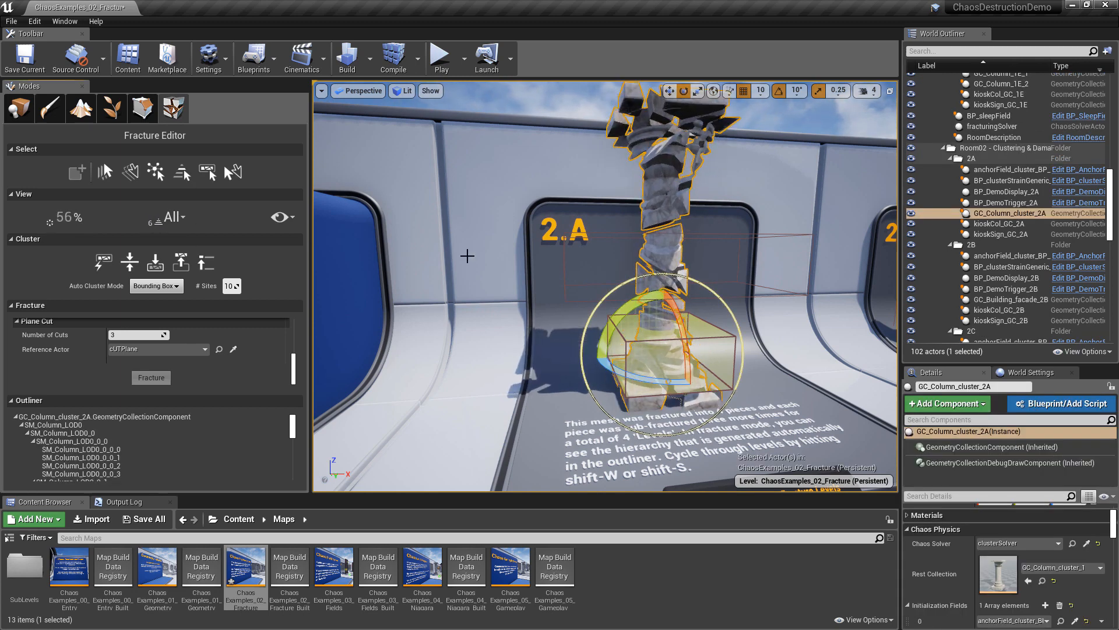
# Cycle the exploded 2.A column through its fracture view levels, ending on Root
pyautogui.hotkey('shift', 'w')
pyautogui.hotkey('shift', 'w')
pyautogui.hotkey('shift', 'w')
pyautogui.hotkey('shift', 'w')
pyautogui.hotkey('shift', 'w')
pyautogui.hotkey('shift', 'w')
pyautogui.hotkey('shift', 'w')
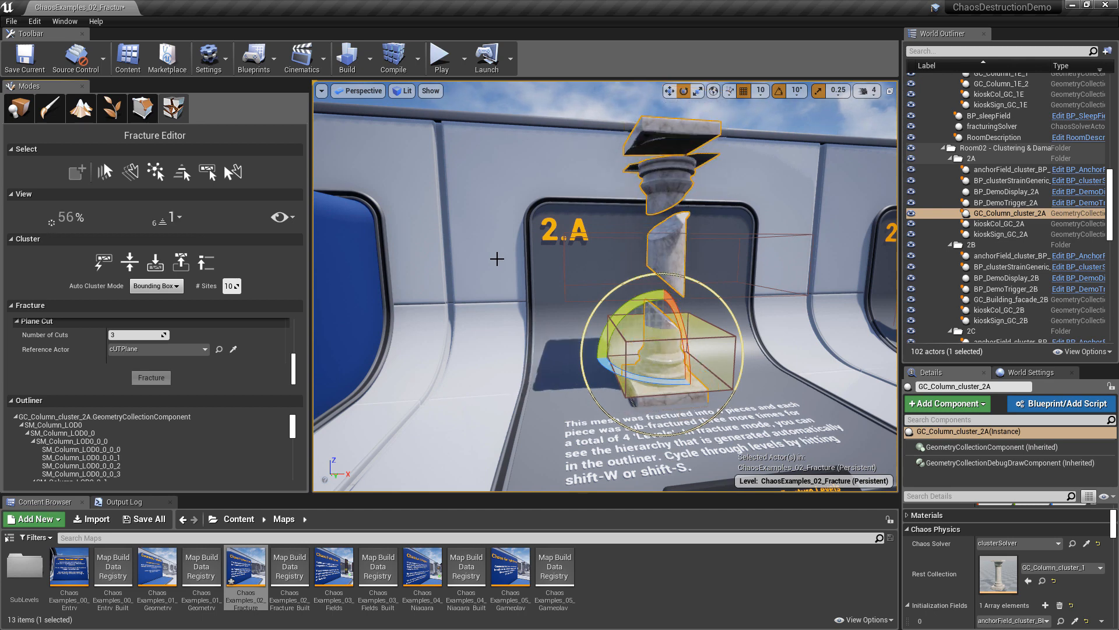
pyautogui.hotkey('shift', 'w')
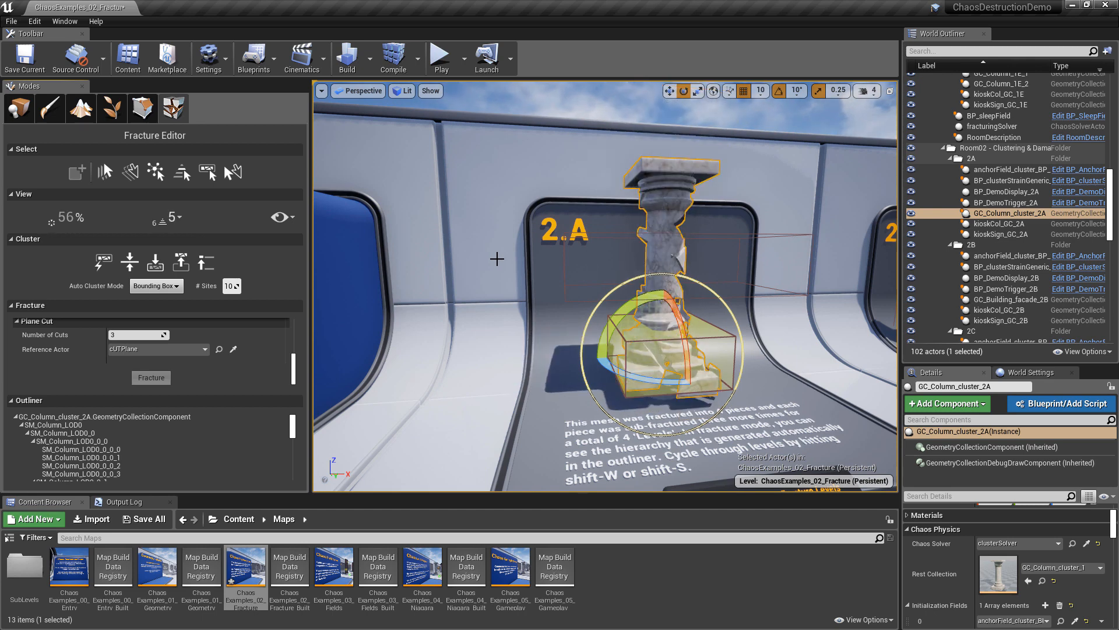
pyautogui.hotkey('shift', 'w')
pyautogui.hotkey('shift', 'w')
pyautogui.hotkey('shift', 'w')
pyautogui.hotkey('shift', 'w')
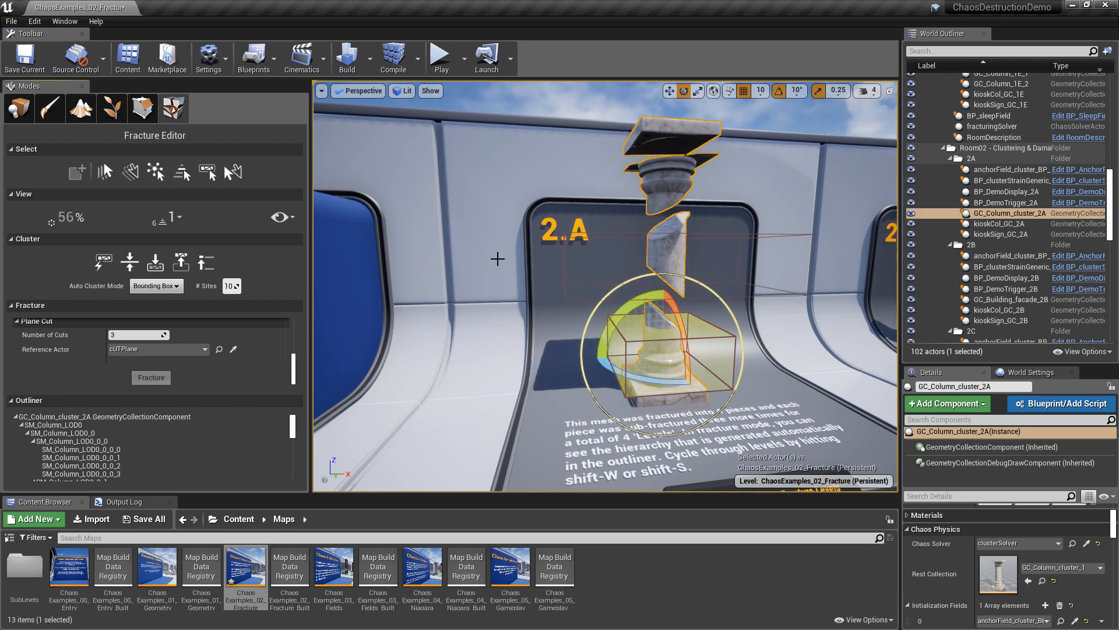
pyautogui.hotkey('shift', 'w')
# Move over to the 2.B Auto-Cluster display and examine its building facade and floor instructions
pyautogui.press('f')
pyautogui.moveTo(605, 285); pyautogui.dragTo(583, 319, button='right')
pyautogui.press('s')
pyautogui.press('a')
pyautogui.press('w')
pyautogui.press('d')
pyautogui.press('a')
pyautogui.press('w')
pyautogui.press('s')
pyautogui.press('w')
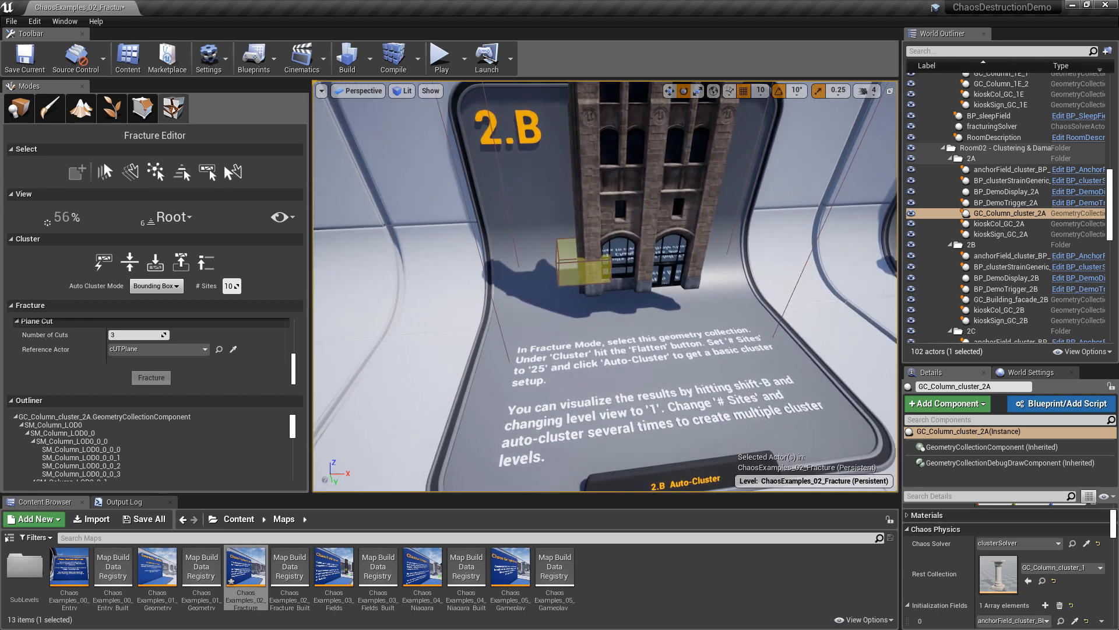
# Select the 2.B building facade, review its cluster bones in the outliner, and flatten its hierarchy
pyautogui.click(599, 148)
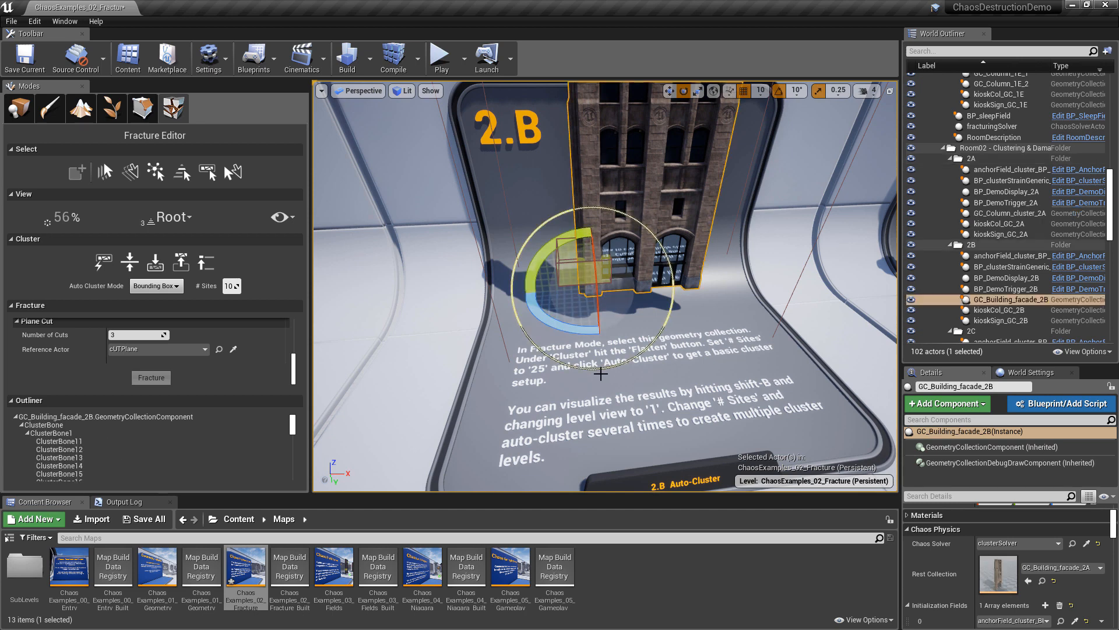
pyautogui.click(129, 265)
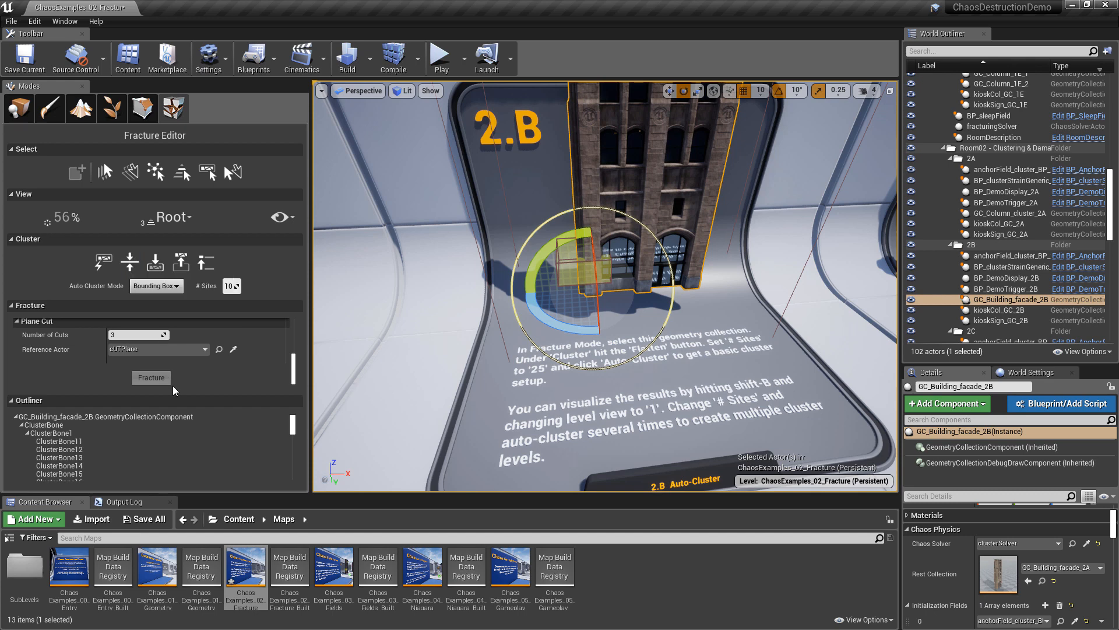
pyautogui.scroll(-5, 276, 433)
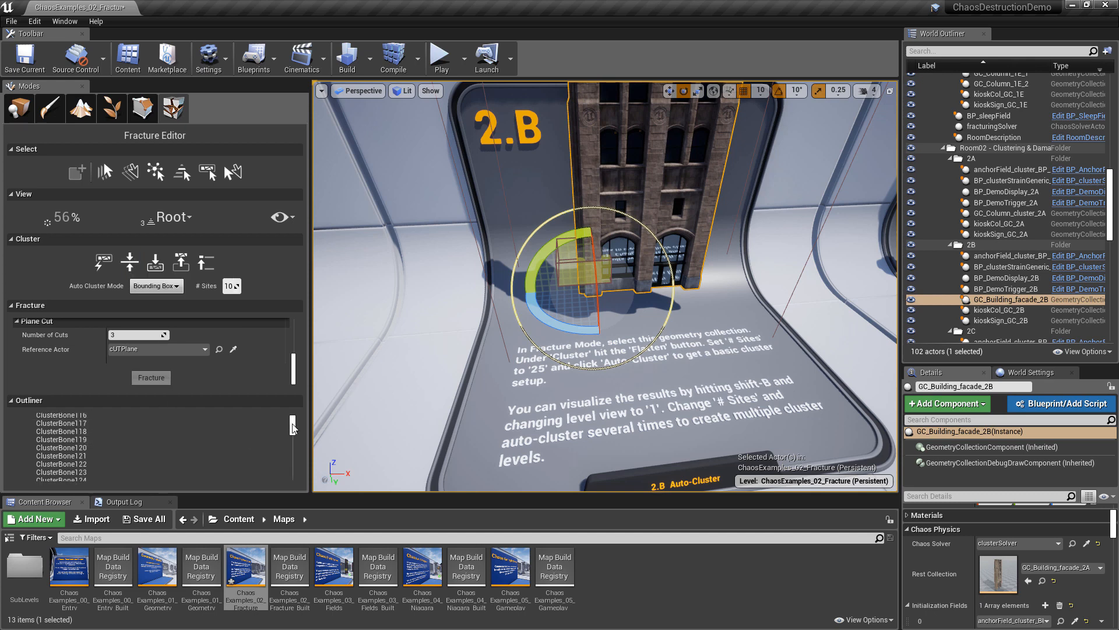
pyautogui.moveTo(292, 426)
pyautogui.mouseDown()
pyautogui.moveTo(293, 473)
pyautogui.moveTo(288, 411)
pyautogui.mouseUp()
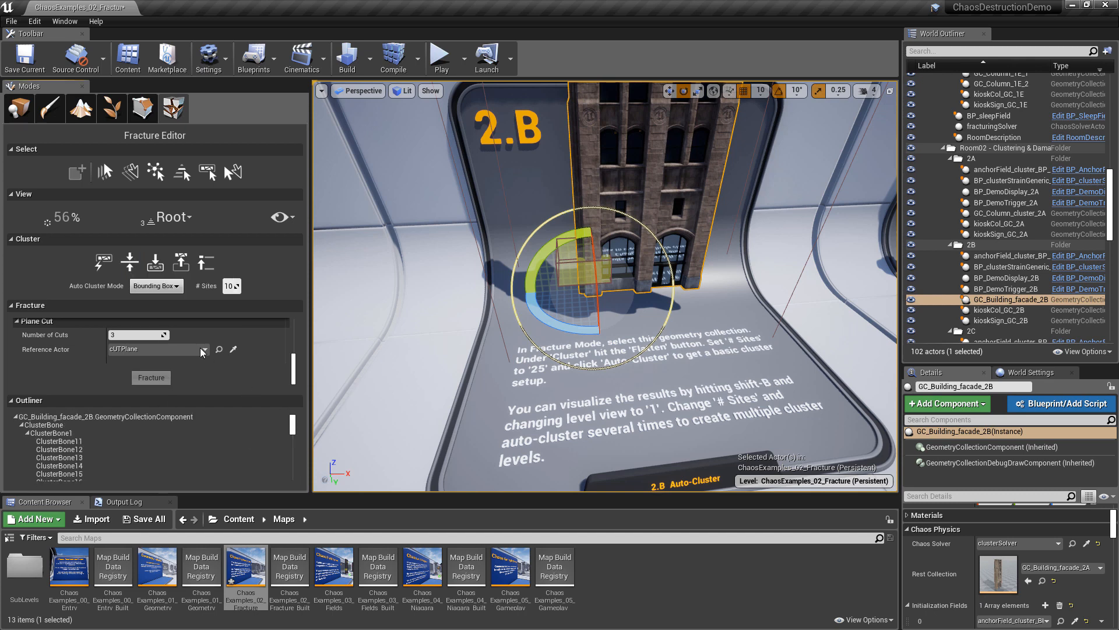
pyautogui.click(135, 263)
# Highlight all of the flattened facade's bones and browse the single-level list in the outliner
pyautogui.click(79, 417)
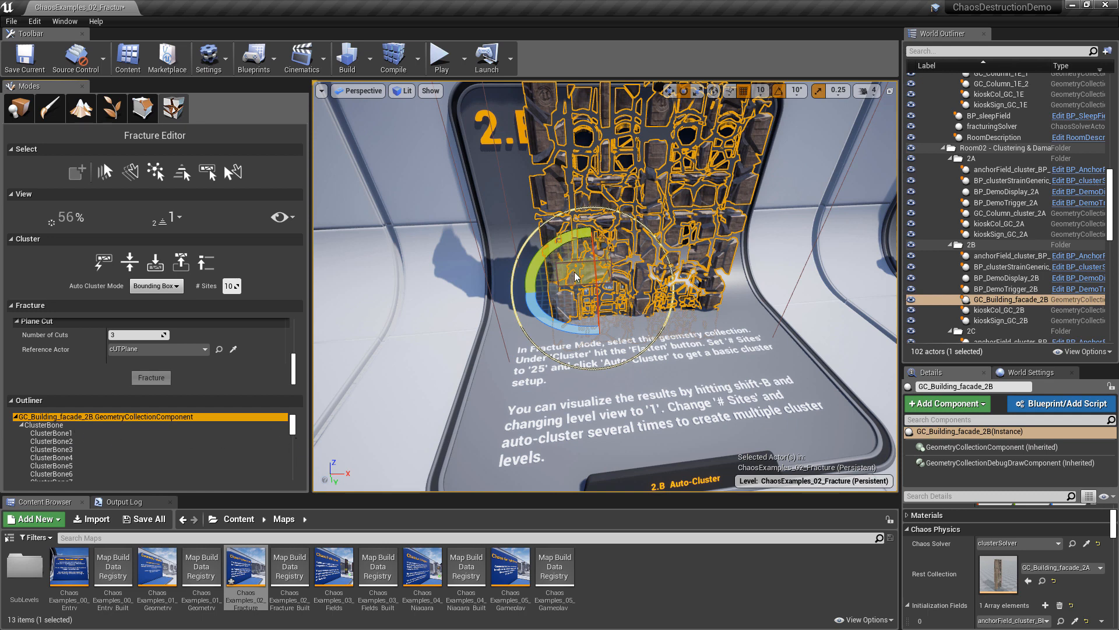
pyautogui.hotkey('ctrl', 'a')
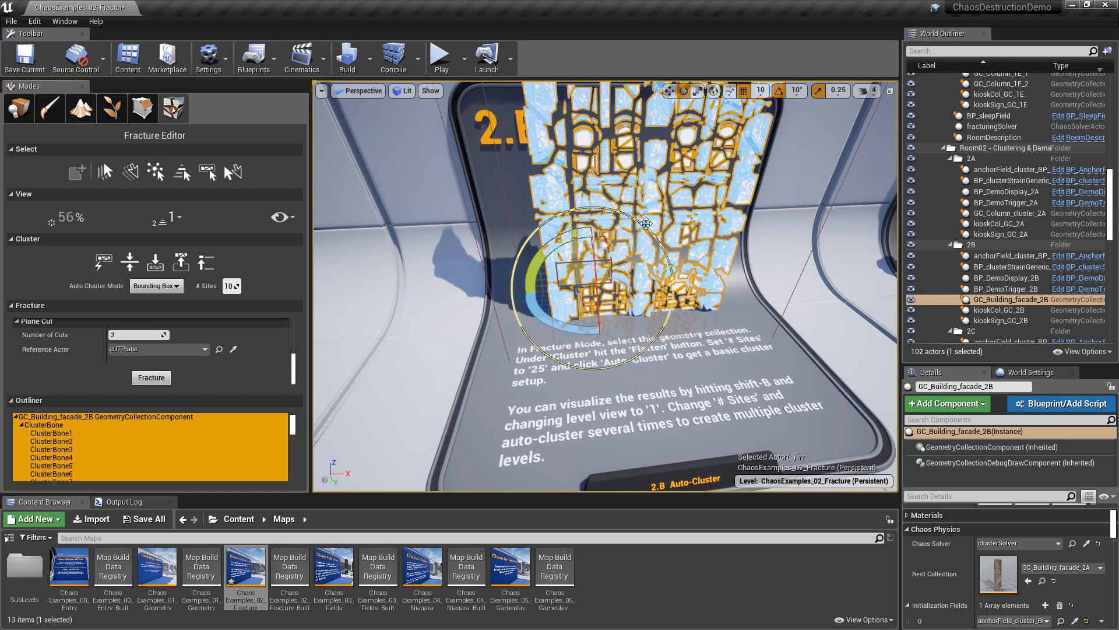
pyautogui.click(133, 440)
pyautogui.scroll(-3, 134, 439)
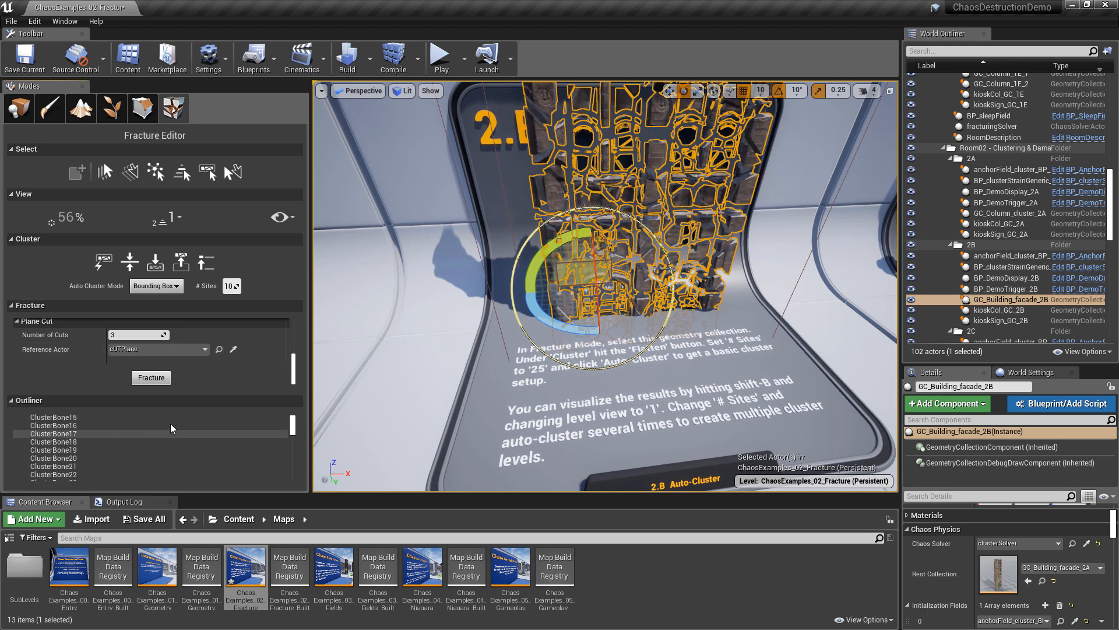
pyautogui.moveTo(292, 421)
pyautogui.mouseDown()
pyautogui.moveTo(293, 449)
pyautogui.moveTo(293, 421)
pyautogui.mouseUp()
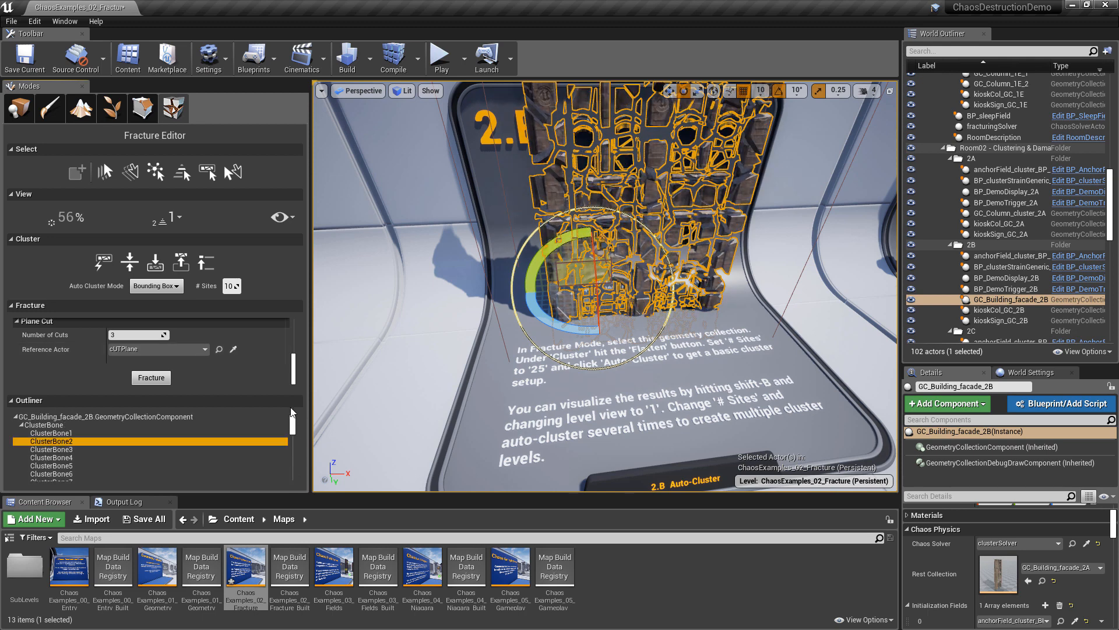
# Compare the facade at view Level 0 and Level 1, and reset the exploded view to 0%
pyautogui.click(173, 217)
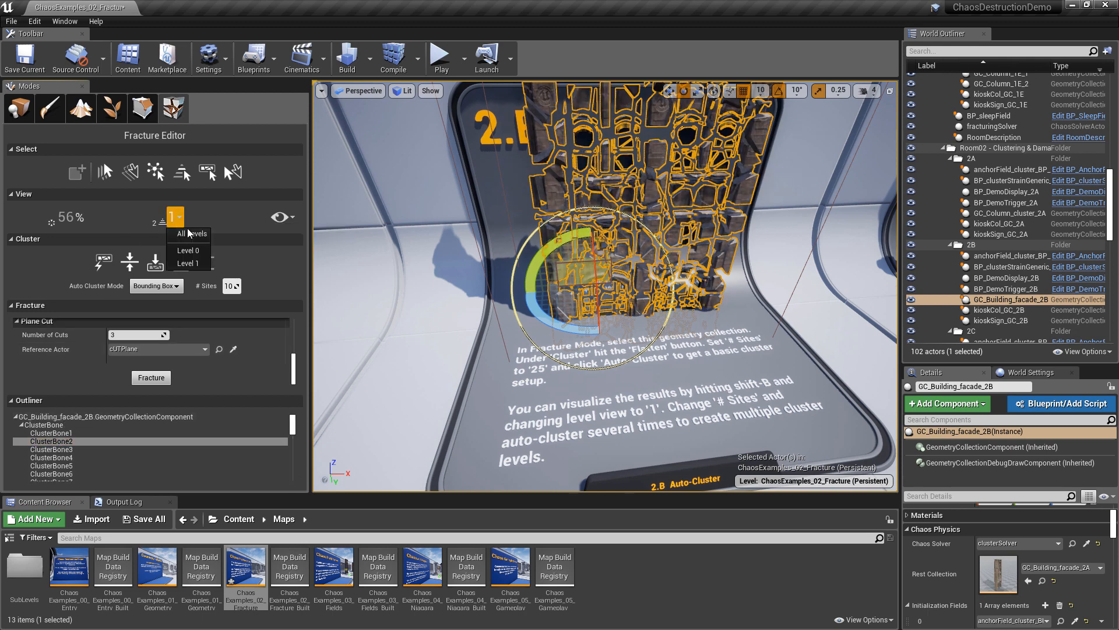
pyautogui.click(195, 260)
pyautogui.click(174, 217)
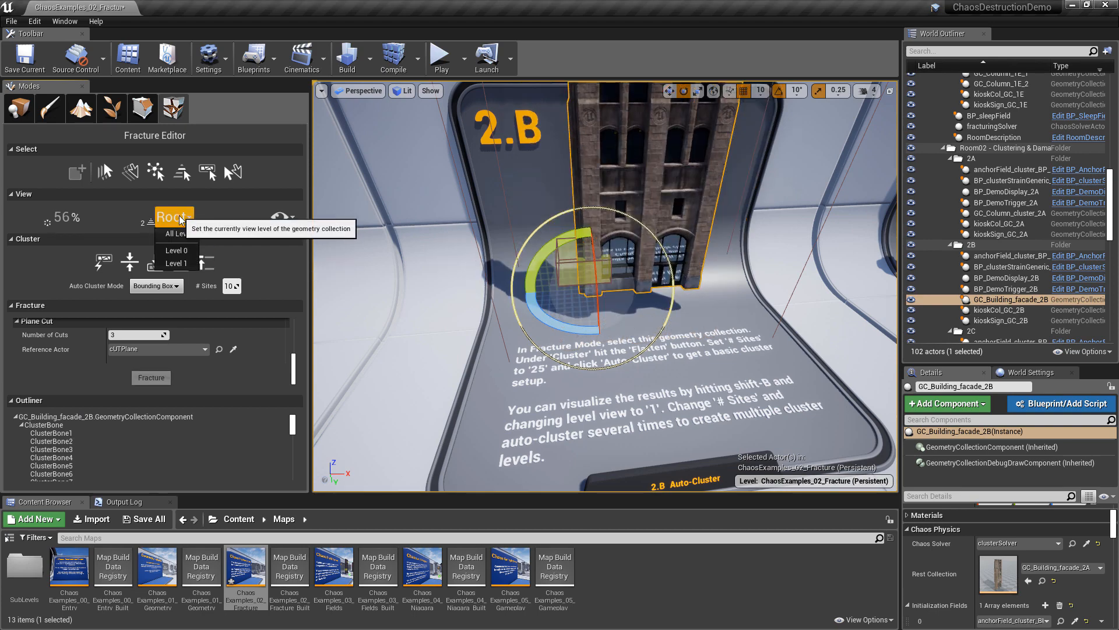
pyautogui.click(178, 252)
pyautogui.moveTo(604, 249)
pyautogui.mouseDown(button='right')
pyautogui.moveTo(604, 163)
pyautogui.moveTo(600, 255)
pyautogui.mouseUp(button='right')
pyautogui.moveTo(60, 218)
pyautogui.mouseDown()
pyautogui.moveTo(74, 218)
pyautogui.moveTo(42, 218)
pyautogui.moveTo(87, 218)
pyautogui.moveTo(42, 218)
pyautogui.mouseUp()
pyautogui.moveTo(457, 257); pyautogui.dragTo(427, 408, button='right')
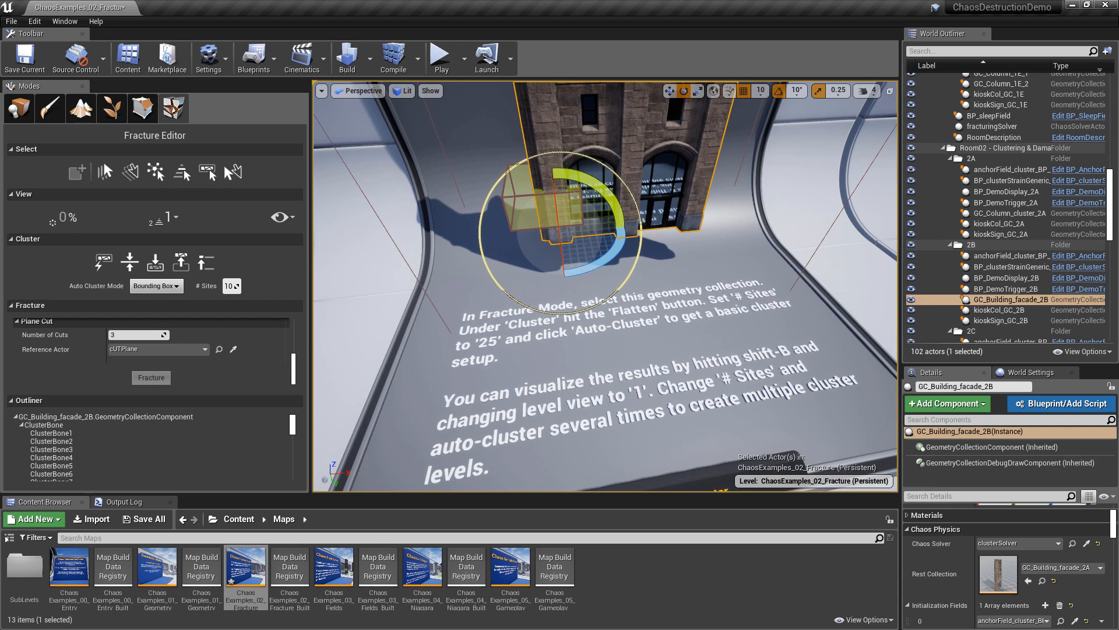
pyautogui.moveTo(427, 408); pyautogui.dragTo(432, 286, button='right')
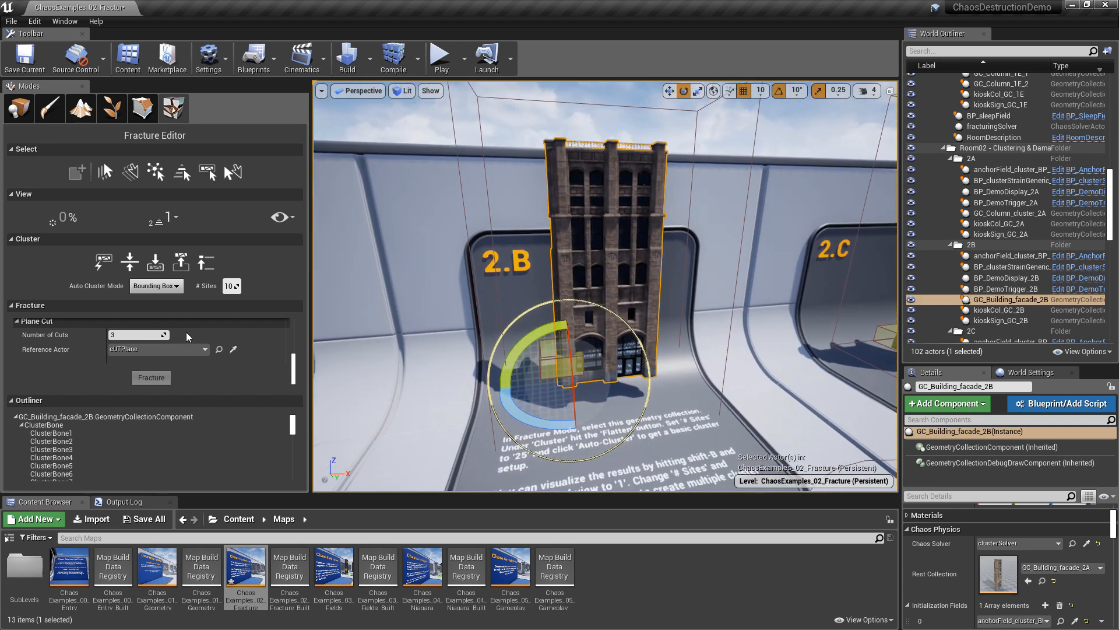
pyautogui.moveTo(59, 218)
pyautogui.mouseDown()
pyautogui.moveTo(88, 218)
pyautogui.moveTo(58, 218)
pyautogui.mouseUp()
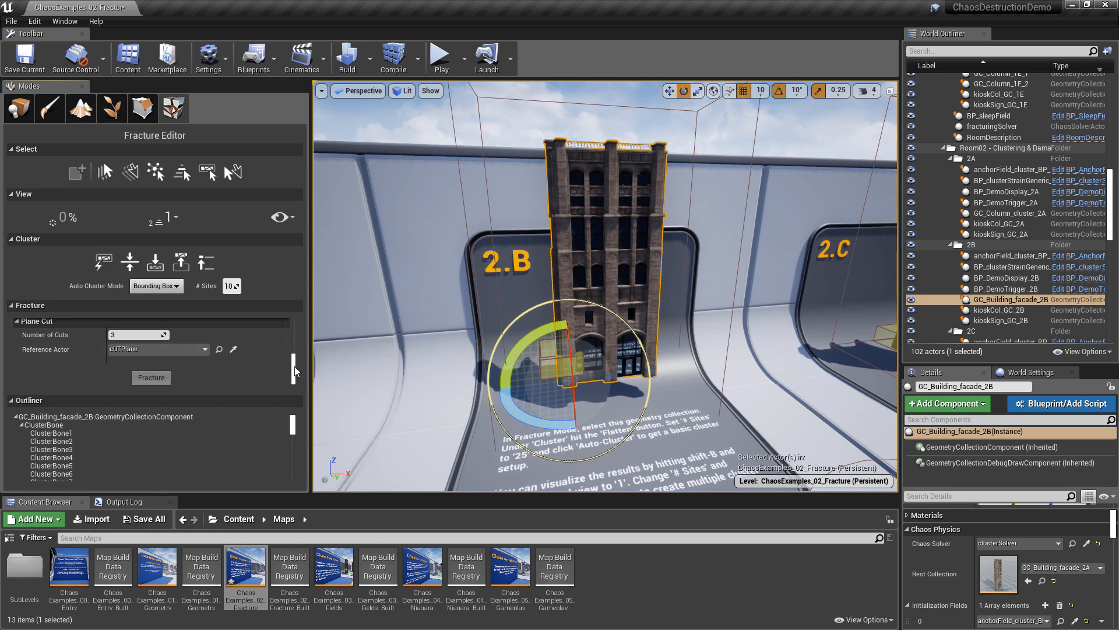
# Auto-cluster the flattened facade with 25 sites in Bounding Box mode
pyautogui.moveTo(294, 368); pyautogui.dragTo(299, 327)
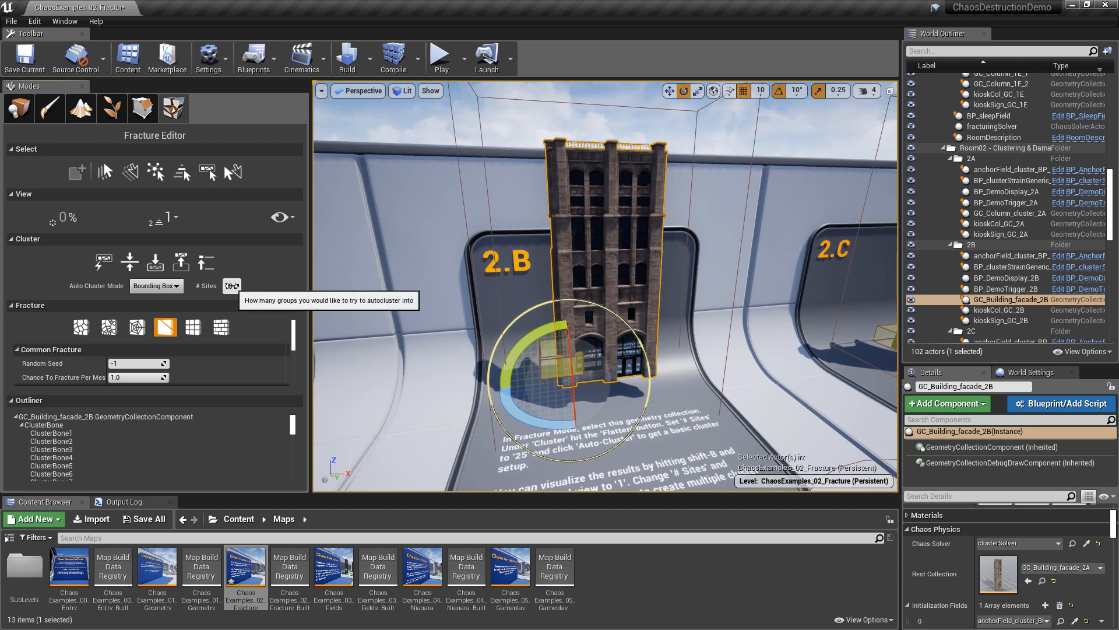
pyautogui.click(231, 285)
pyautogui.write('25')
pyautogui.press('Return')
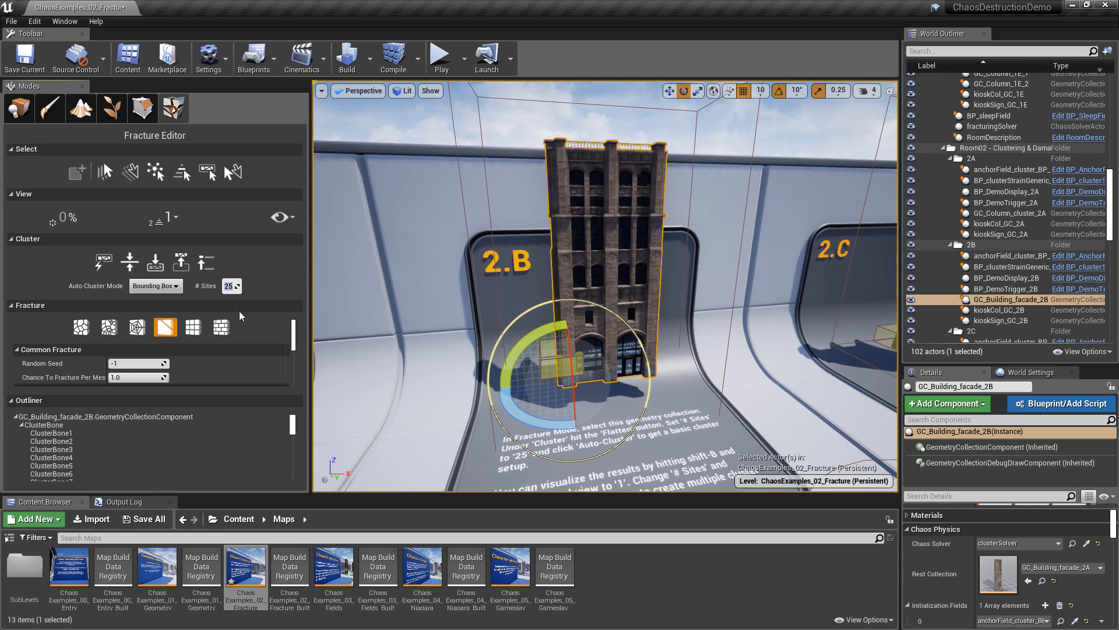
pyautogui.moveTo(571, 344); pyautogui.dragTo(571, 364, button='right')
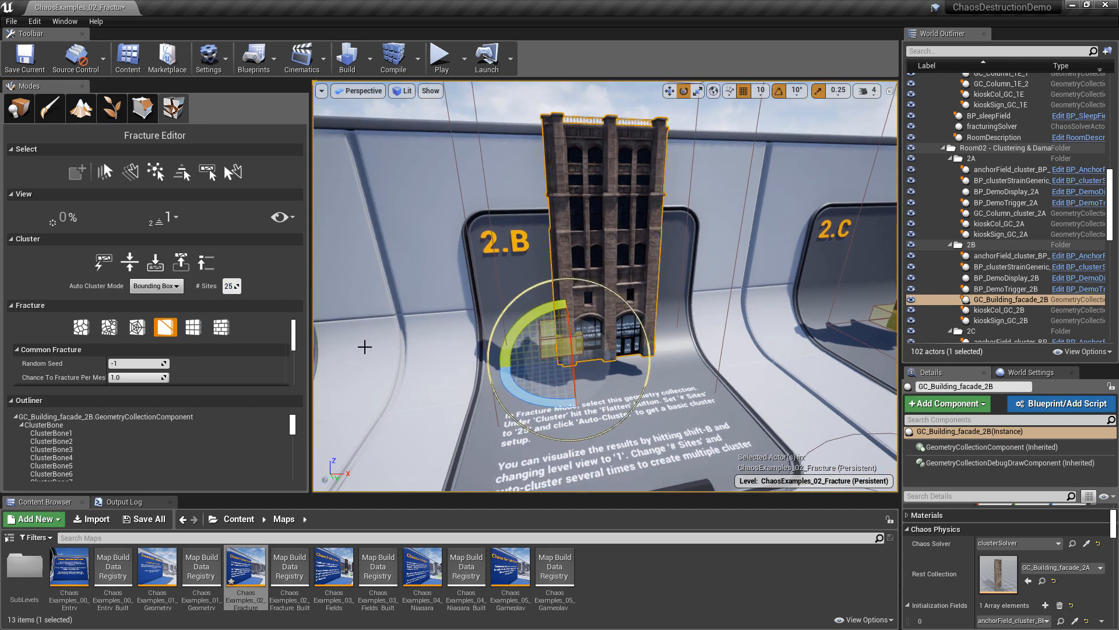
pyautogui.click(104, 262)
# Examine the auto-clustered facade's new bone hierarchy in the outliner
pyautogui.moveTo(67, 217)
pyautogui.mouseDown()
pyautogui.moveTo(125, 217)
pyautogui.moveTo(67, 217)
pyautogui.mouseUp()
pyautogui.scroll(-20, 87, 443)
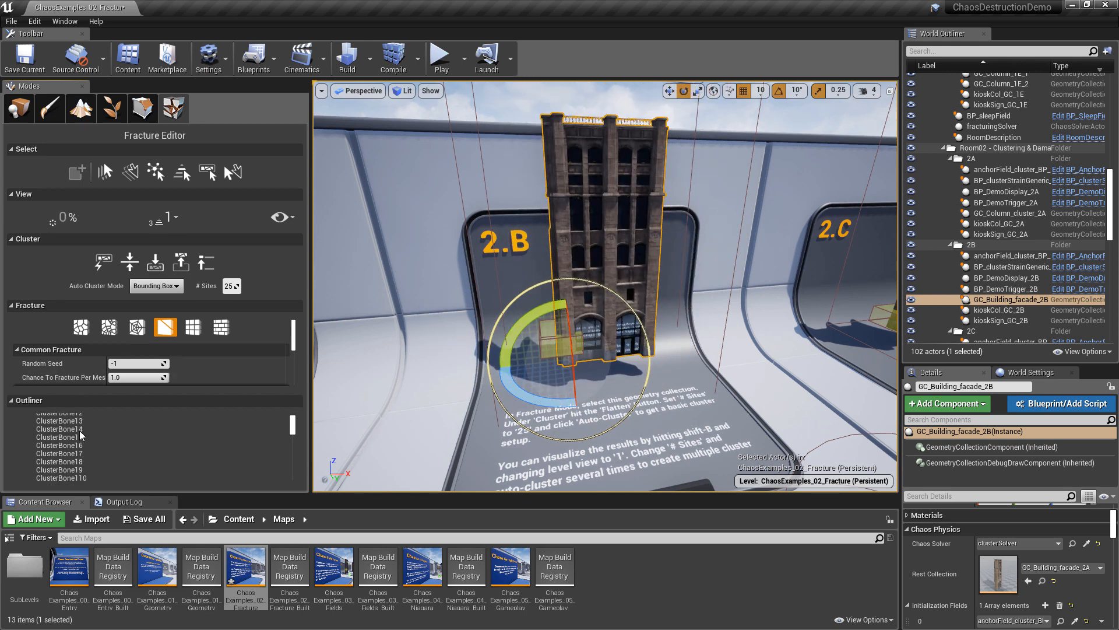
pyautogui.scroll(20, 292, 426)
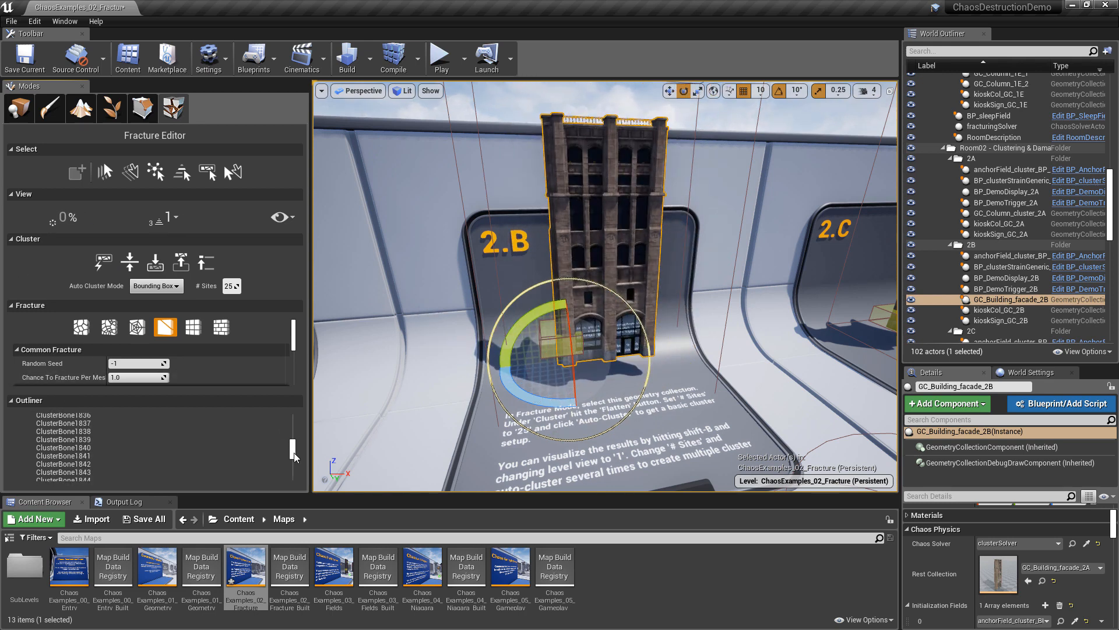
# Collapse the cluster branches in the bone hierarchy, then expand the first cluster bone's branch again
pyautogui.click(31, 433)
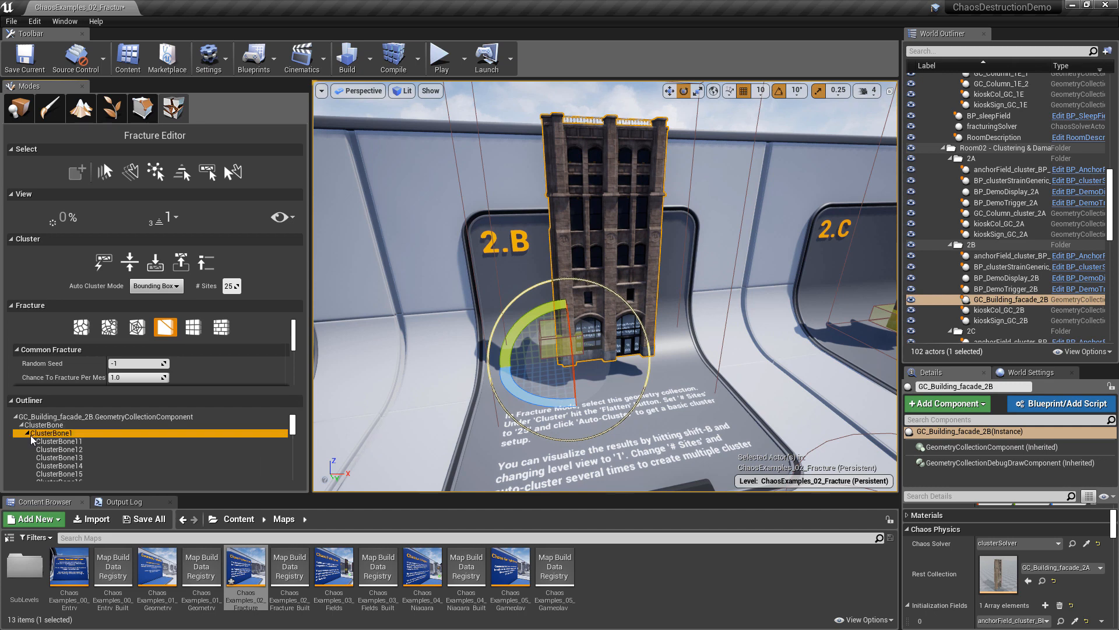
pyautogui.click(27, 433)
pyautogui.click(29, 442)
pyautogui.click(28, 450)
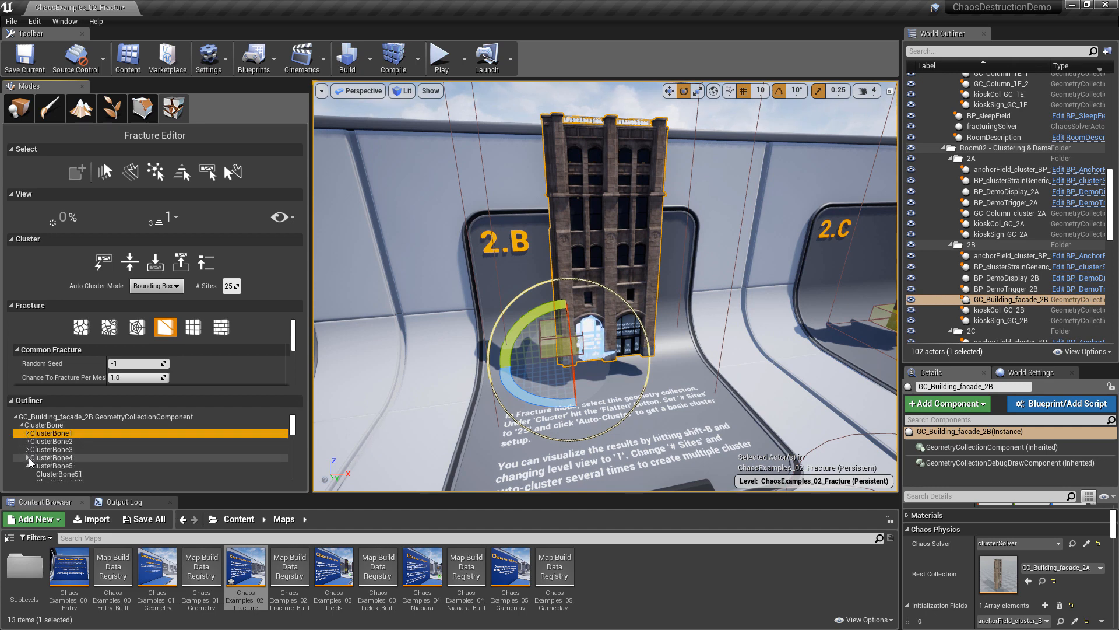
pyautogui.click(27, 441)
pyautogui.click(27, 433)
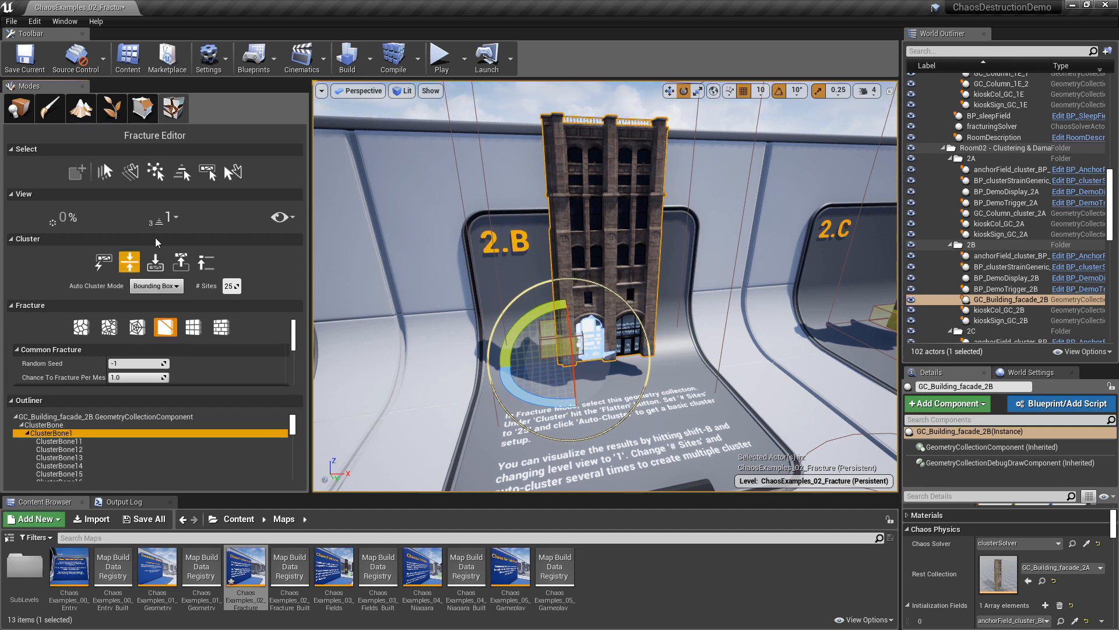
# View the facade at Level 2 exploded to 100%, and return the exploded view to 0%
pyautogui.click(172, 216)
pyautogui.click(185, 276)
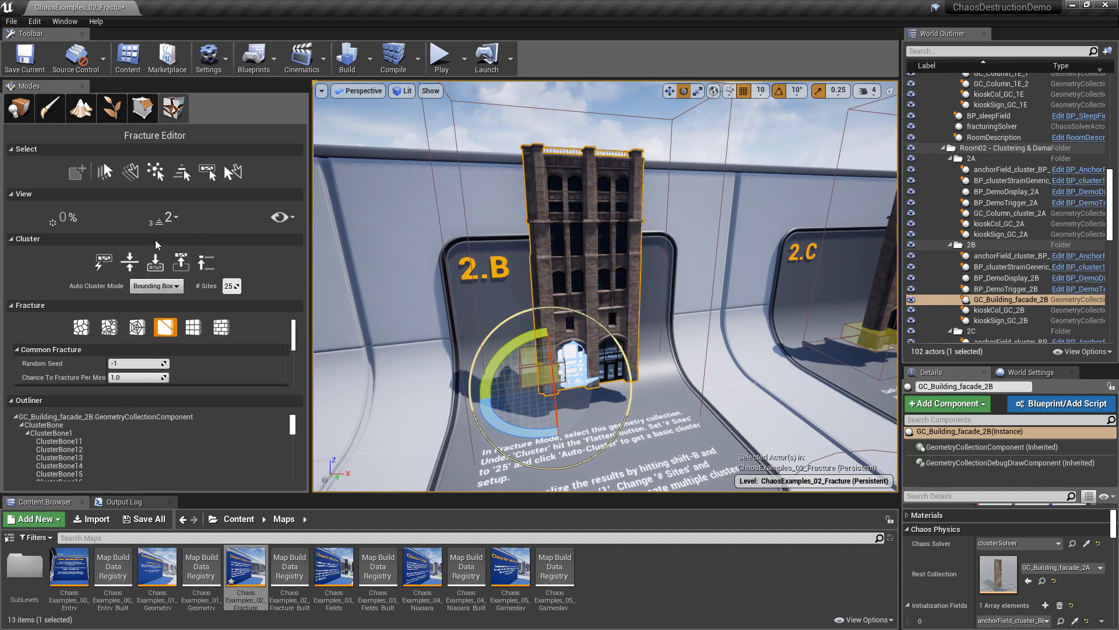
pyautogui.moveTo(64, 217); pyautogui.dragTo(117, 217)
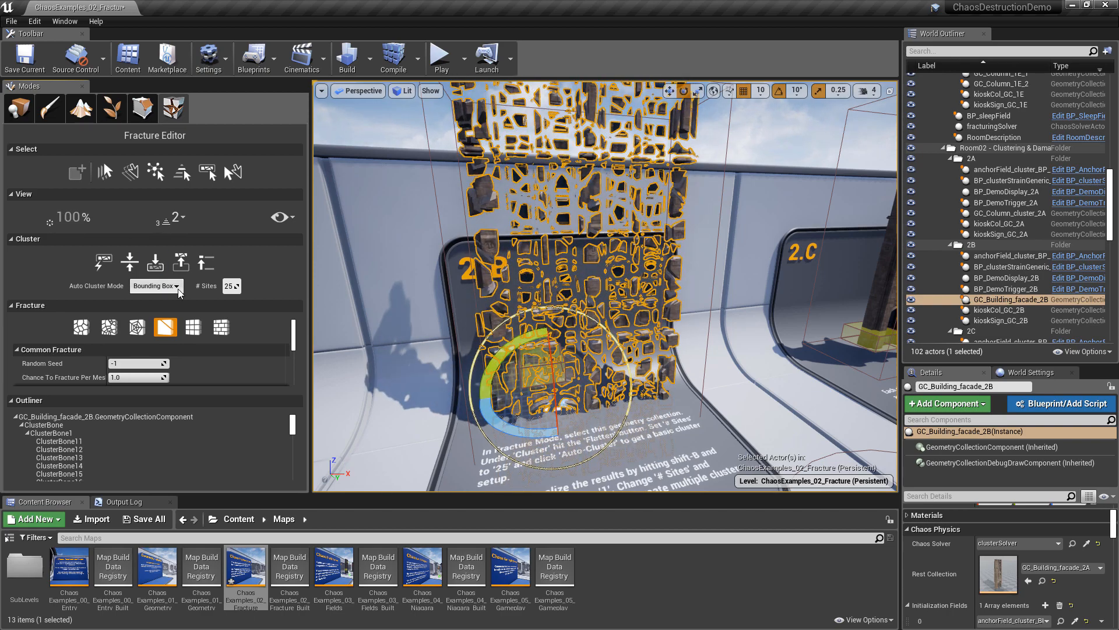
pyautogui.click(130, 262)
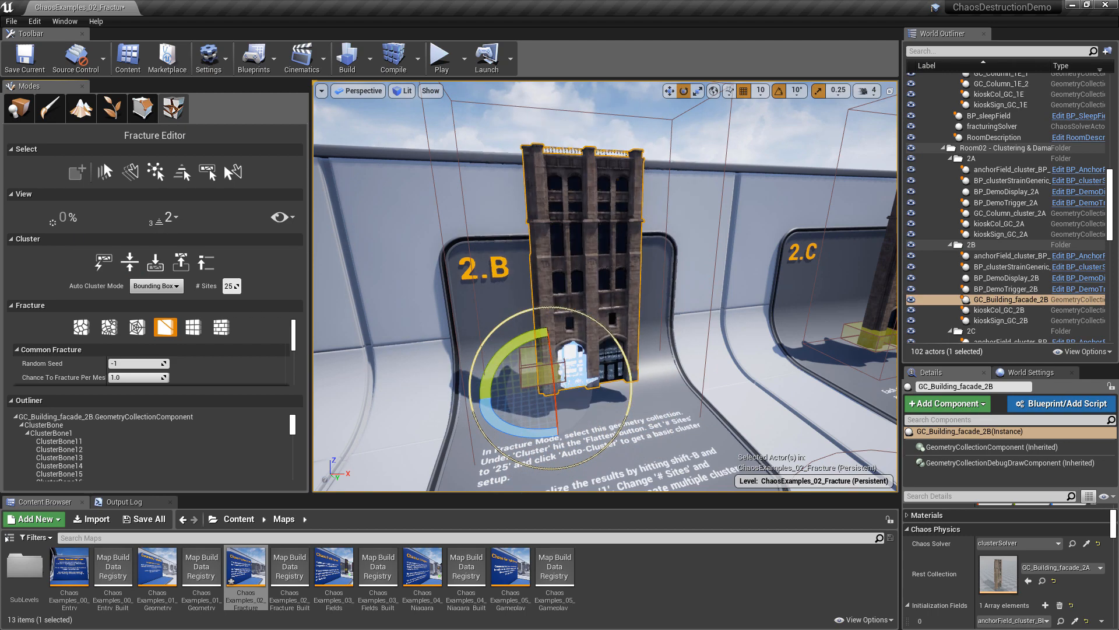
# Read the 2.B Auto-Cluster instructions and turn on bone colors for the facade
pyautogui.moveTo(584, 282); pyautogui.dragTo(584, 329, button='right')
pyautogui.press('w')
pyautogui.moveTo(616, 287); pyautogui.dragTo(610, 291, button='right')
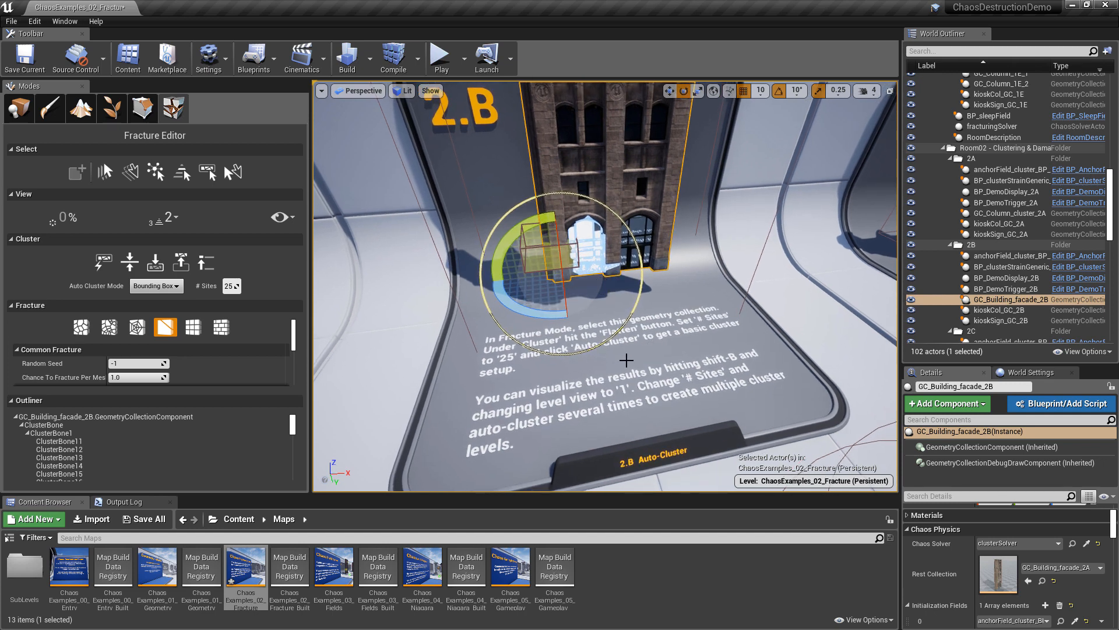
pyautogui.moveTo(573, 350); pyautogui.dragTo(568, 309, button='right')
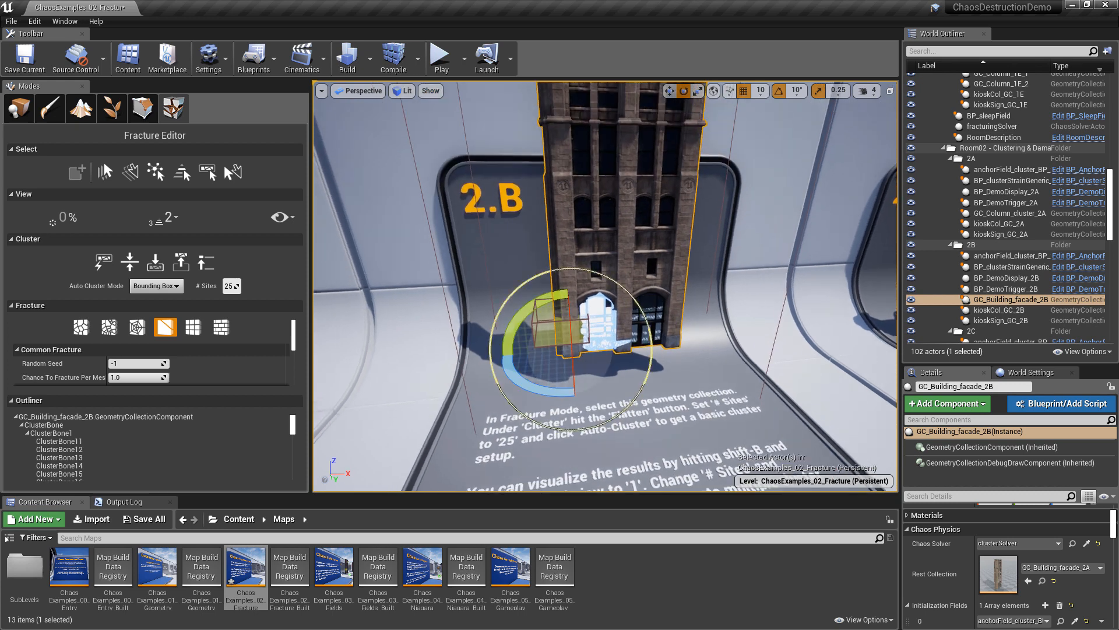
pyautogui.hotkey('shift', 'b')
pyautogui.moveTo(659, 278); pyautogui.dragTo(665, 240, button='right')
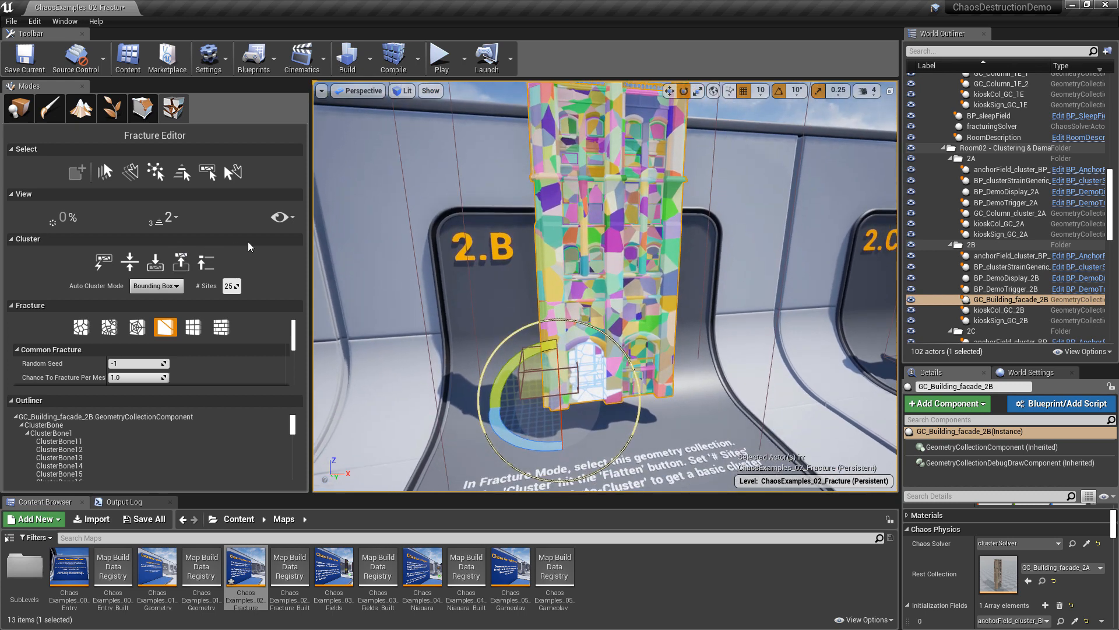
# Explode the colored facade to 50% and cycle its view level from Level 2 past All Levels
pyautogui.hotkey('shift', 'e')
pyautogui.hotkey('shift', 'e')
pyautogui.hotkey('shift', 'e')
pyautogui.hotkey('shift', 'e')
pyautogui.hotkey('shift', 'e')
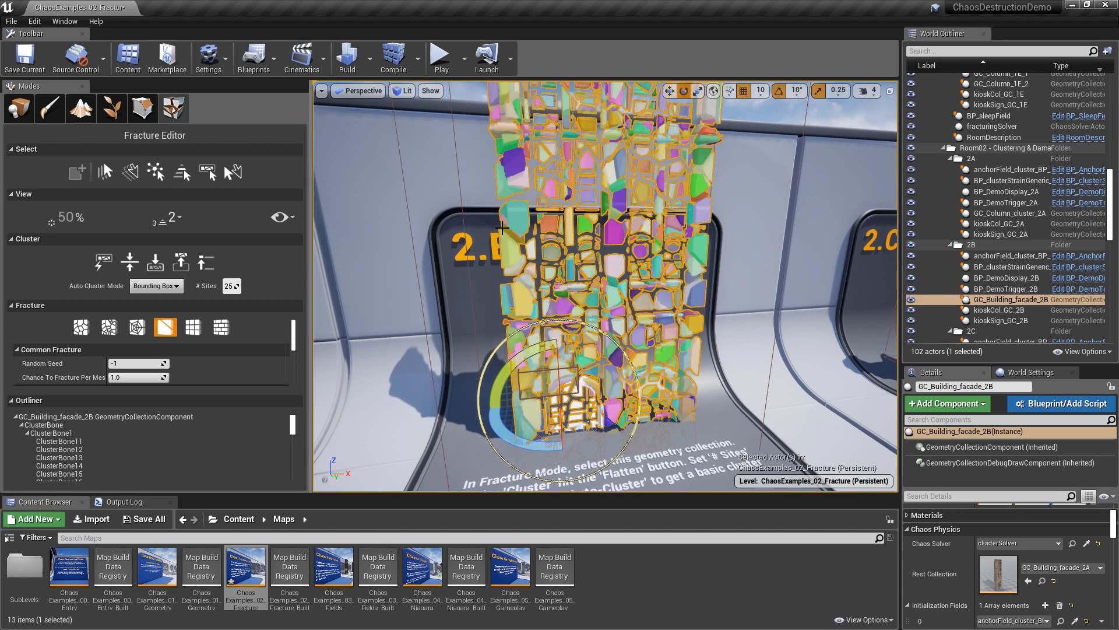
pyautogui.hotkey('shift', 'w')
pyautogui.hotkey('shift', 'w')
pyautogui.hotkey('shift', 'w')
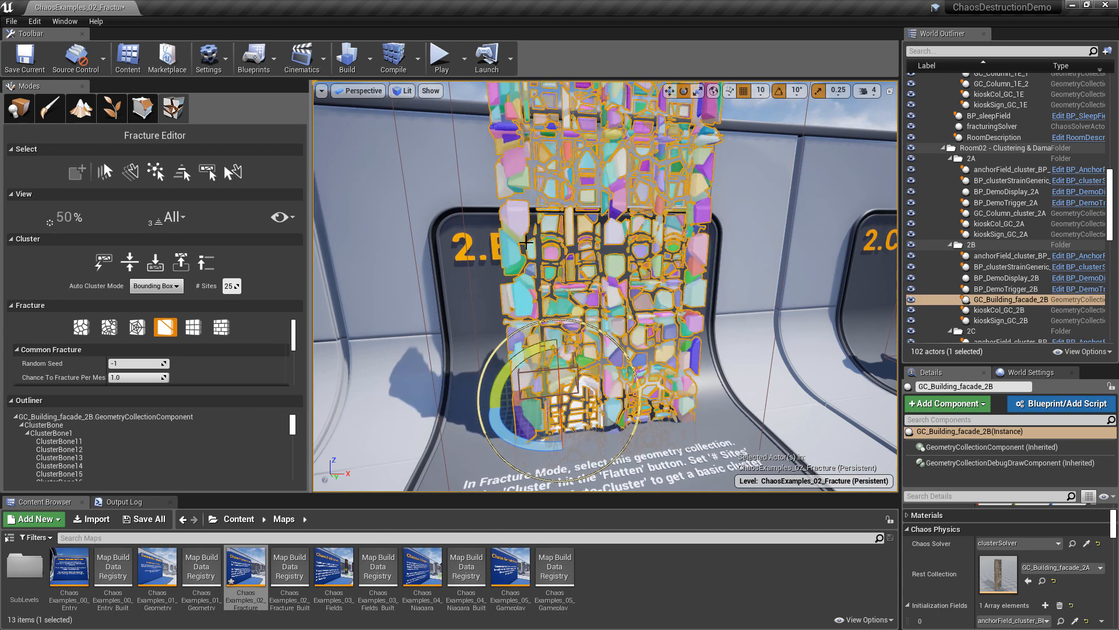
pyautogui.hotkey('shift', 'w')
# Cycle the exploded facade repeatedly through its view levels in the opposite direction, ending at Root
pyautogui.hotkey('shift', 's')
pyautogui.hotkey('shift', 's')
pyautogui.hotkey('shift', 's')
pyautogui.hotkey('shift', 's')
pyautogui.hotkey('shift', 's')
pyautogui.hotkey('shift', 's')
pyautogui.hotkey('shift', 's')
pyautogui.hotkey('shift', 's')
pyautogui.hotkey('shift', 's')
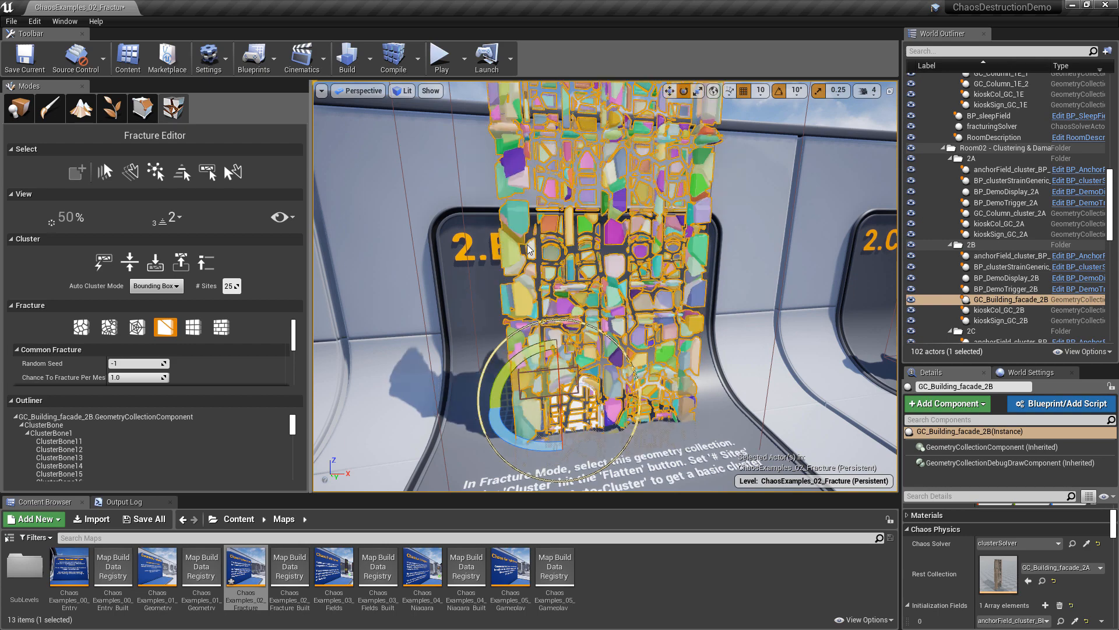
pyautogui.hotkey('shift', 's')
pyautogui.hotkey('shift', 's')
pyautogui.hotkey('shift', 's')
pyautogui.hotkey('shift', 's')
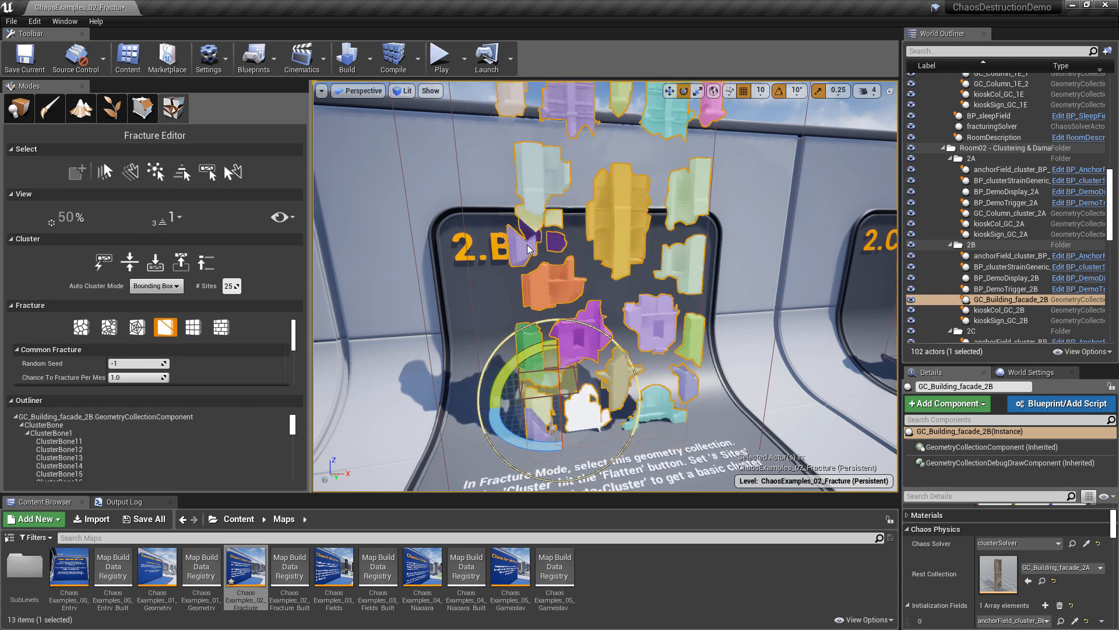
pyautogui.hotkey('shift', 's')
pyautogui.hotkey('shift', 's')
pyautogui.hotkey('shift', 's')
pyautogui.hotkey('shift', 's')
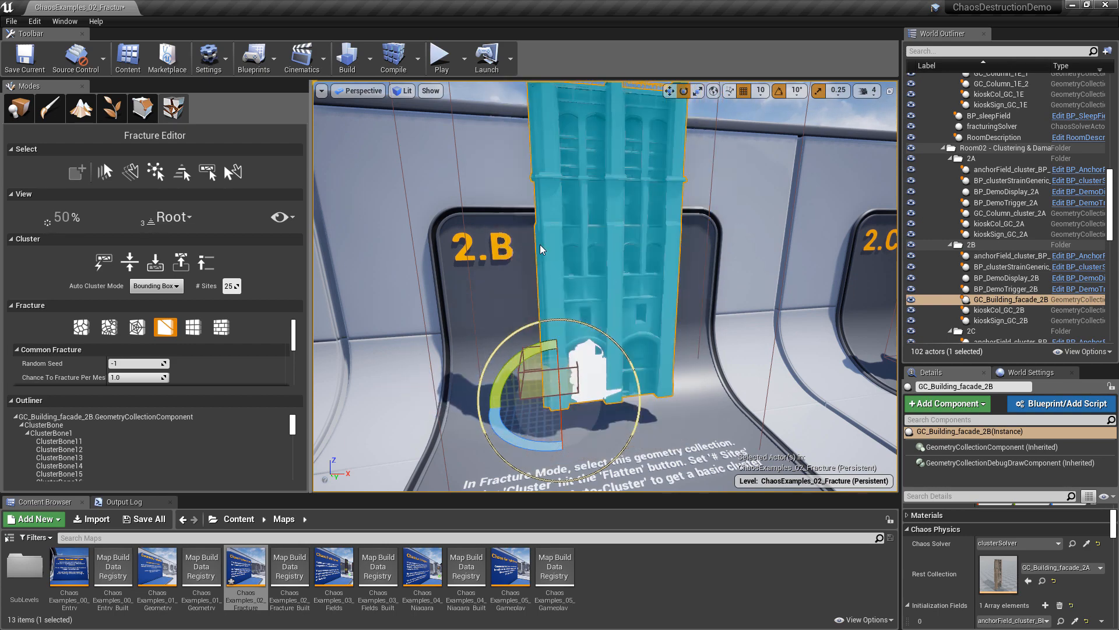
# Compare the facade's All Levels view with the neighbouring levels, and return to the Root view
pyautogui.hotkey('shift', 's')
pyautogui.hotkey('shift', 's')
pyautogui.hotkey('shift', 's')
pyautogui.hotkey('shift', 's')
pyautogui.hotkey('shift', 's')
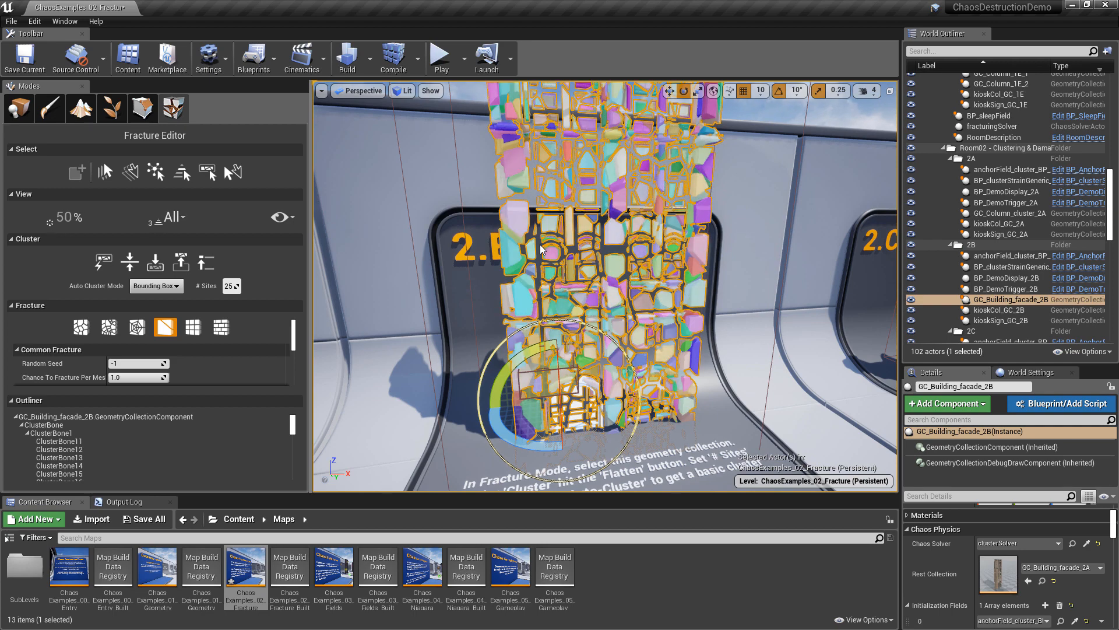
pyautogui.hotkey('shift', 'w')
pyautogui.hotkey('shift', 's')
pyautogui.hotkey('shift', 'w')
pyautogui.hotkey('shift', 's')
pyautogui.hotkey('shift', 'w')
pyautogui.hotkey('shift', 's')
pyautogui.hotkey('shift', 'w')
pyautogui.hotkey('shift', 'w')
pyautogui.hotkey('shift', 'w')
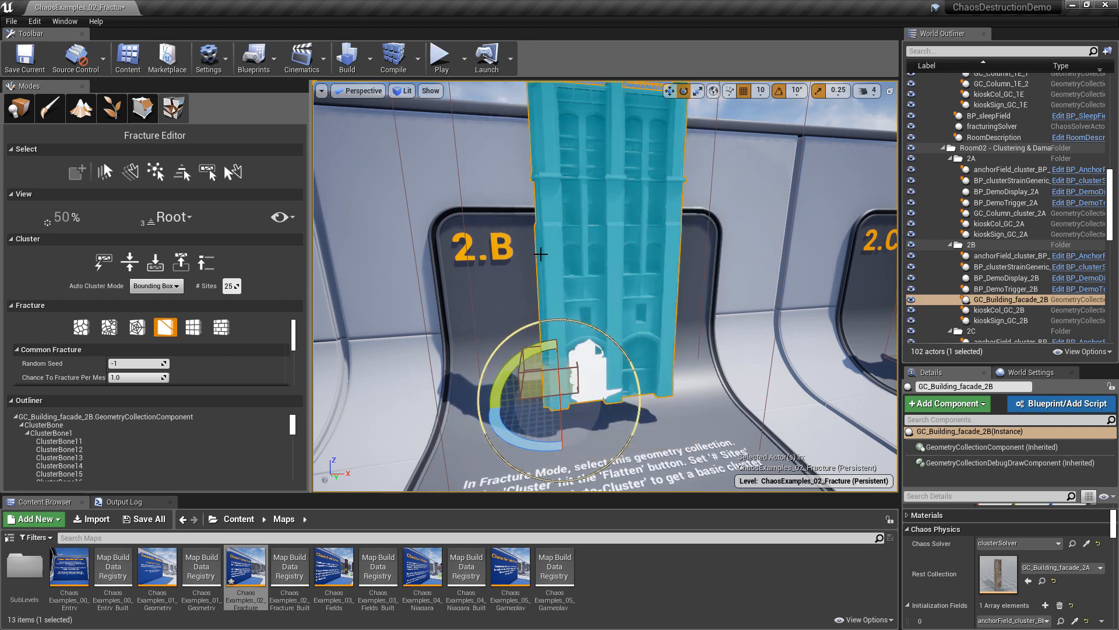
# Select the facade's cluster bones in the outliner and auto-cluster them again with 25 sites in Bounding Box mode
pyautogui.moveTo(541, 254); pyautogui.dragTo(556, 290, button='right')
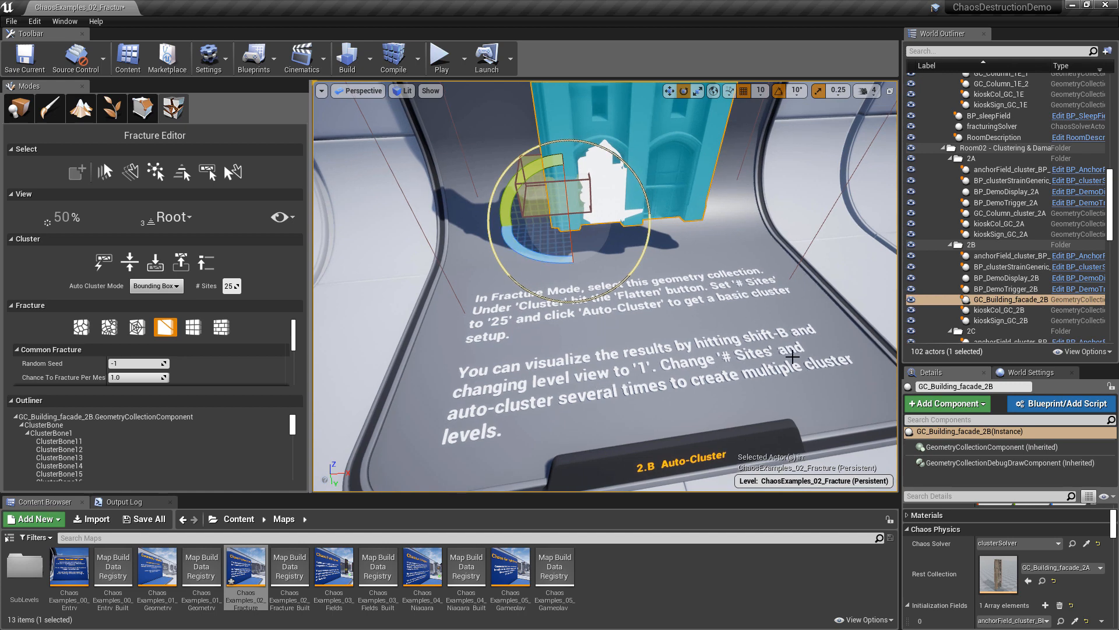
pyautogui.moveTo(758, 332); pyautogui.dragTo(758, 297, button='right')
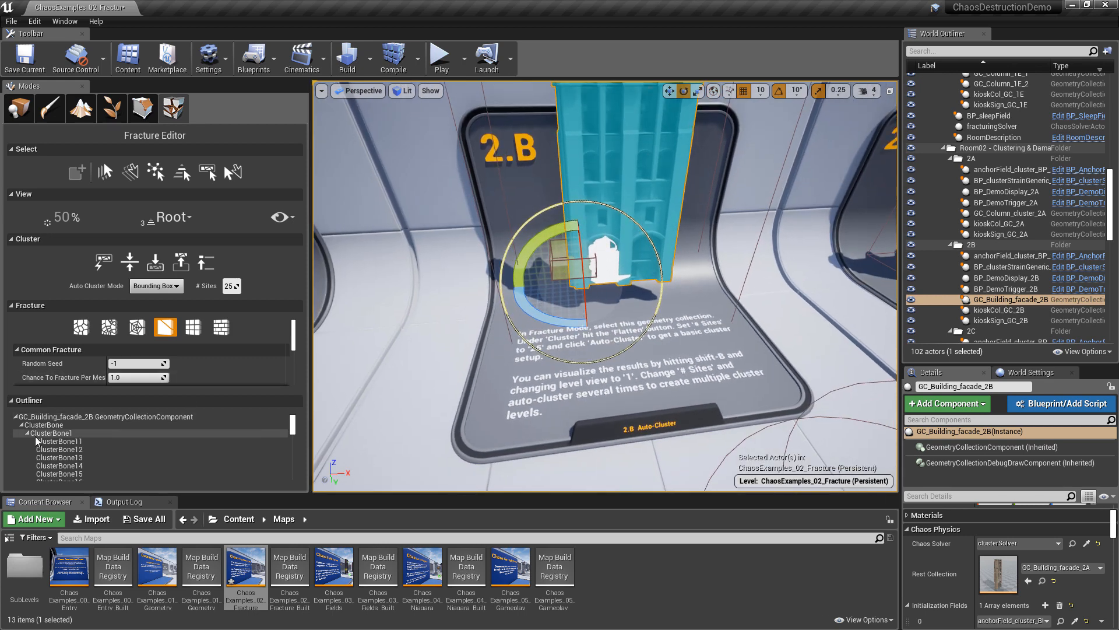
pyautogui.click(62, 436)
pyautogui.scroll(-10, 70, 445)
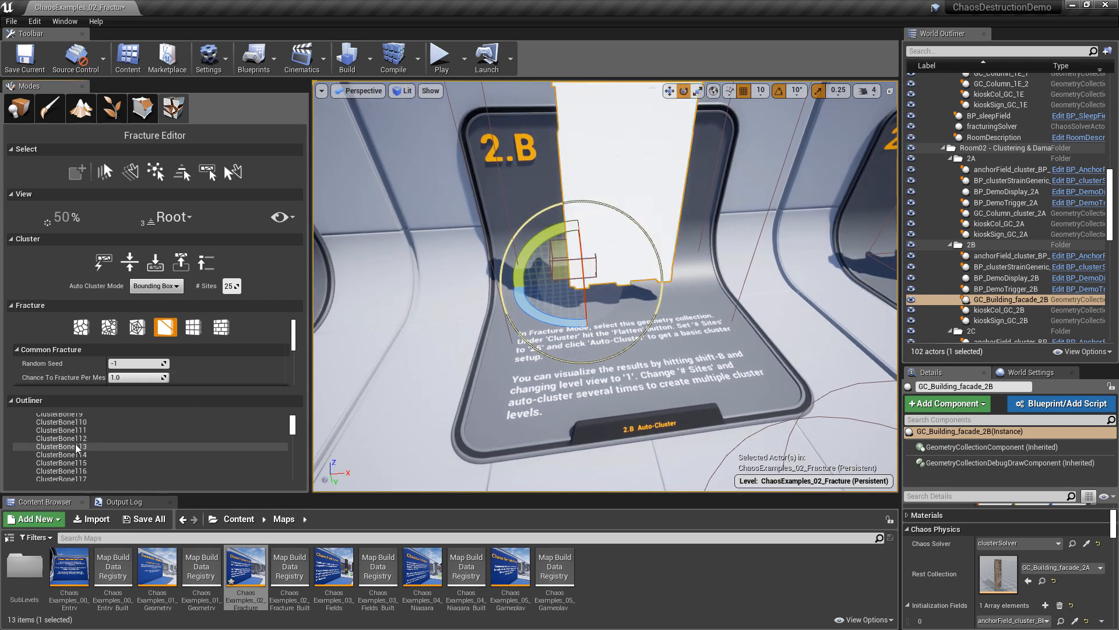
pyautogui.moveTo(292, 424); pyautogui.dragTo(294, 434)
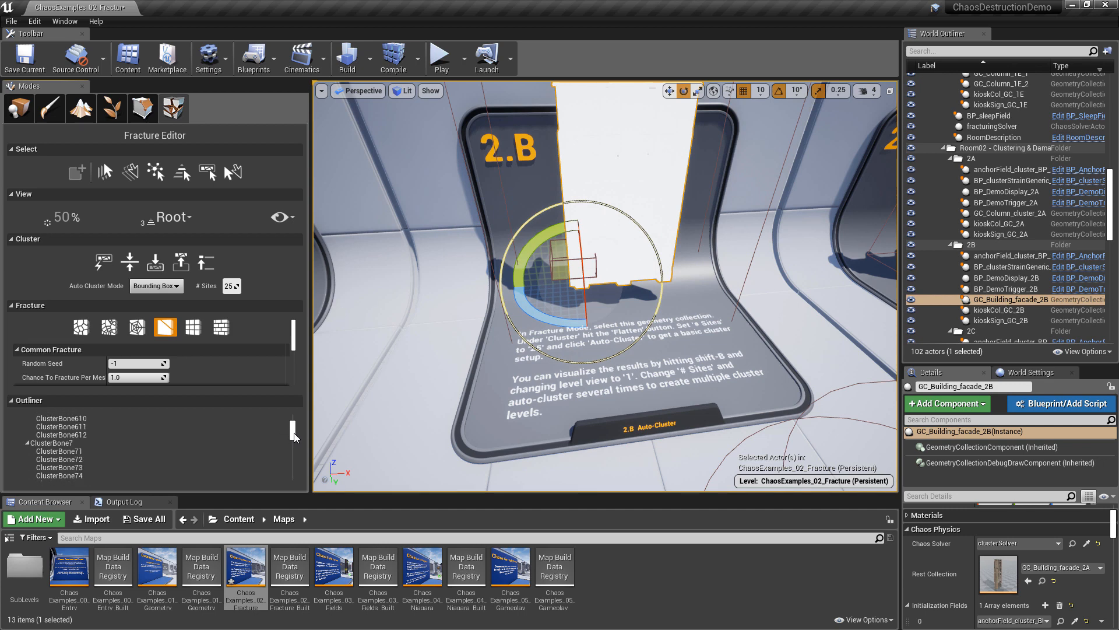
pyautogui.keyDown('shift'); pyautogui.click(94, 435); pyautogui.keyUp('shift')
pyautogui.scroll(7, 106, 440)
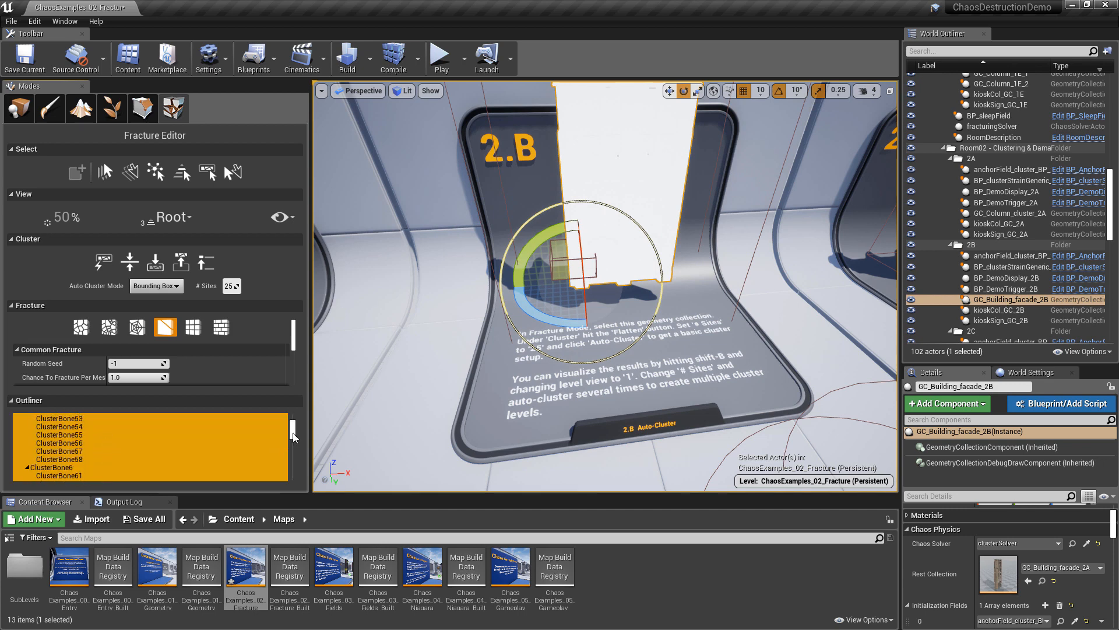
pyautogui.scroll(10, 119, 460)
pyautogui.moveTo(651, 206)
pyautogui.mouseDown(button='right')
pyautogui.moveTo(656, 123)
pyautogui.moveTo(652, 205)
pyautogui.mouseUp(button='right')
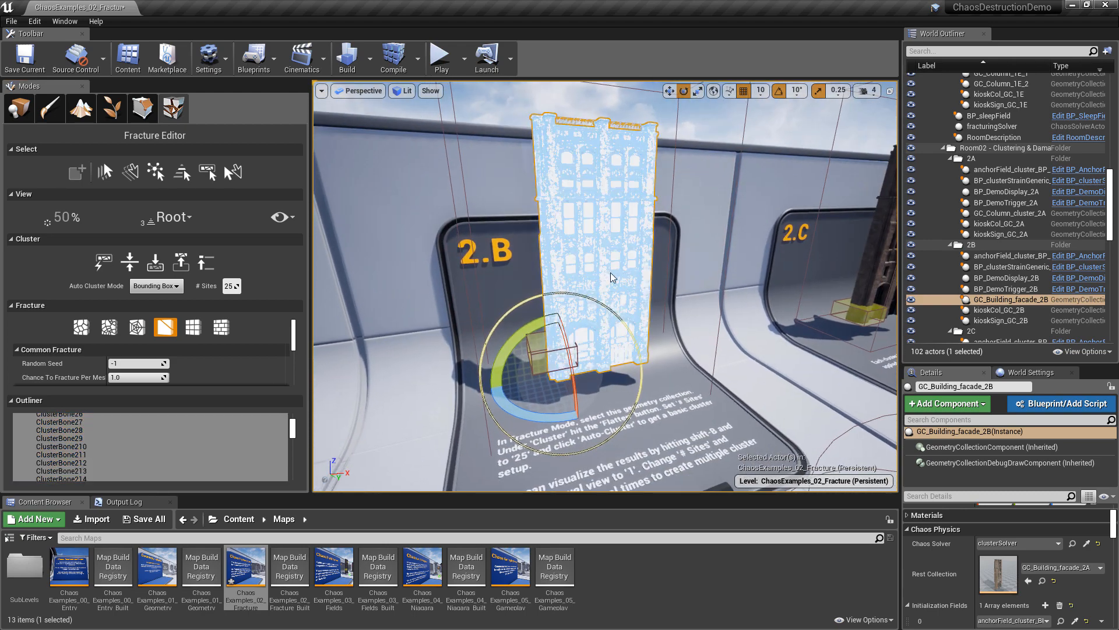
pyautogui.moveTo(613, 275); pyautogui.dragTo(604, 315, button='right')
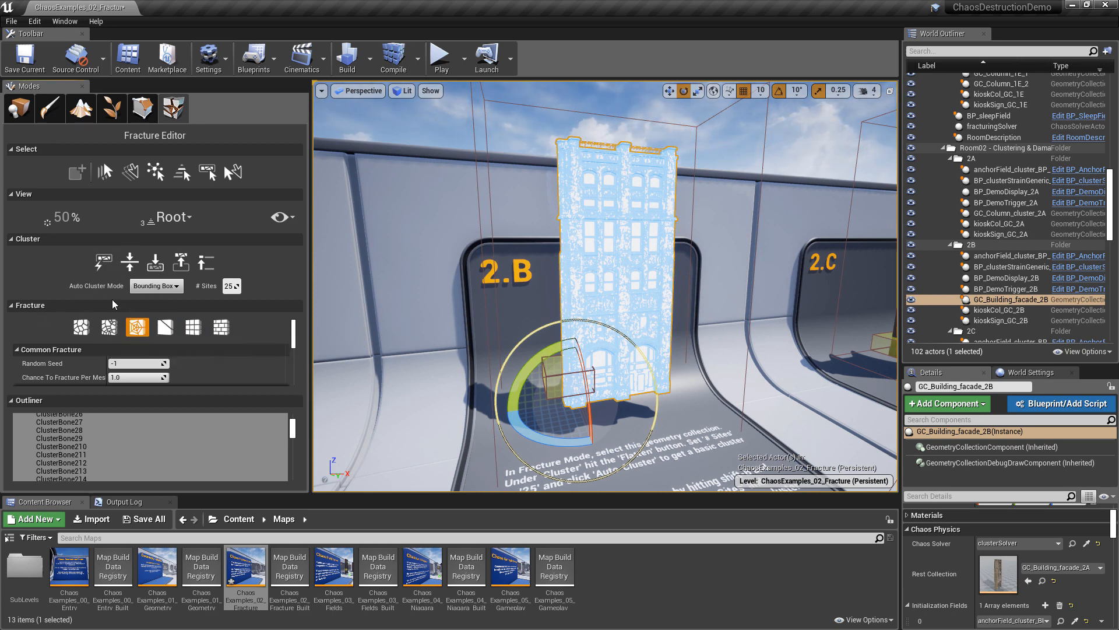
pyautogui.click(102, 263)
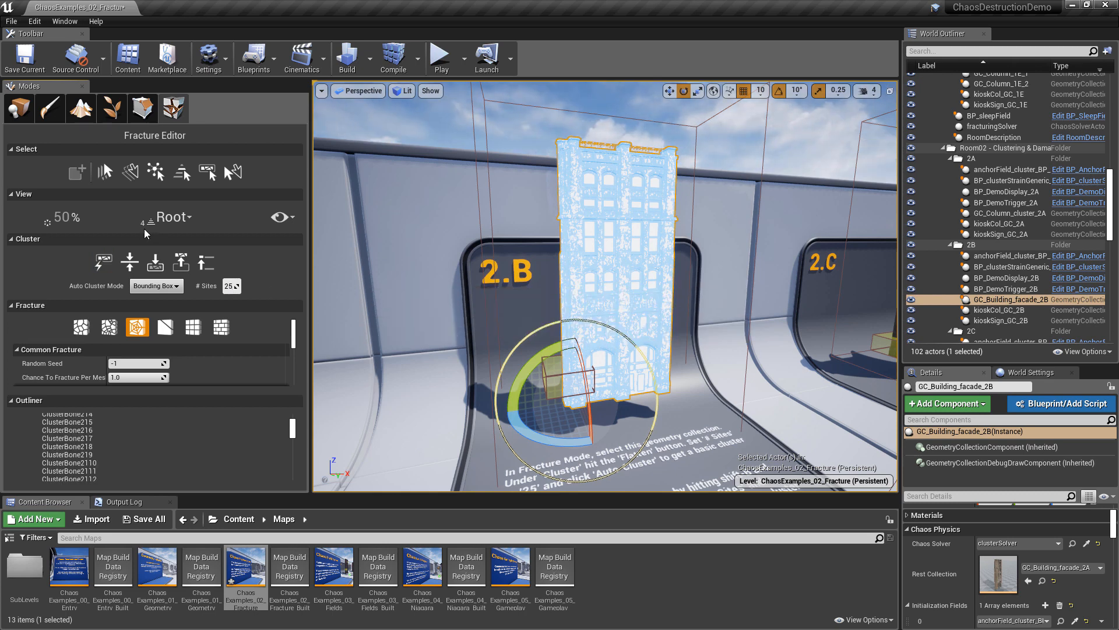
# Check the available view levels without changing the level, and set the exploded view to 0%
pyautogui.click(168, 221)
pyautogui.click(170, 225)
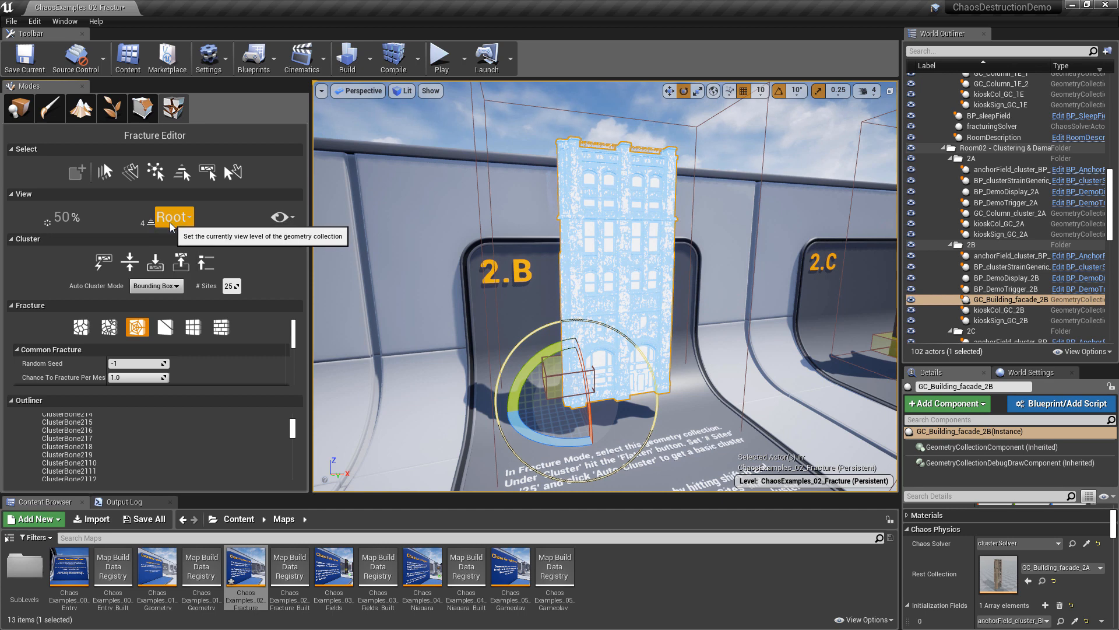
pyautogui.click(171, 225)
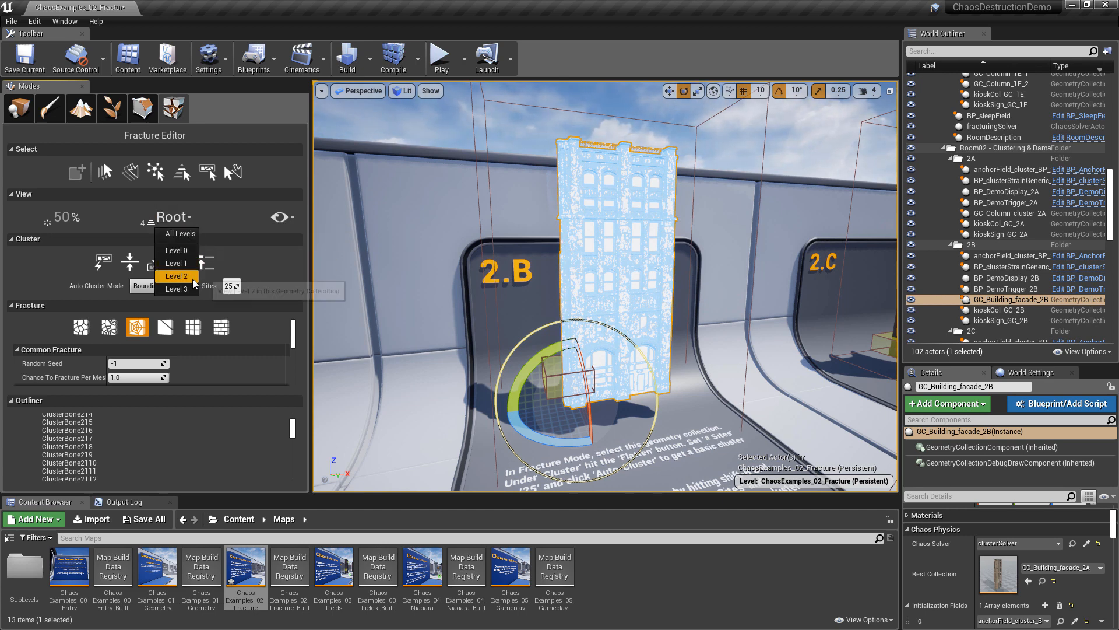
pyautogui.click(121, 209)
pyautogui.moveTo(60, 220); pyautogui.dragTo(91, 220)
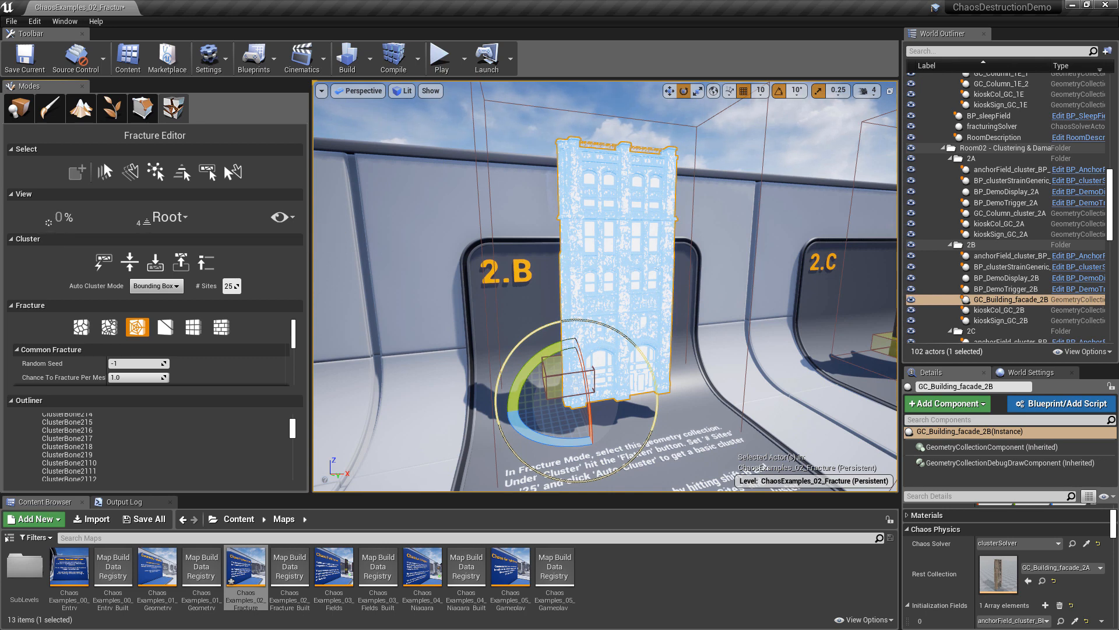
# Select all of the facade's bones in the outliner and set the exploded view to 100%
pyautogui.click(89, 423)
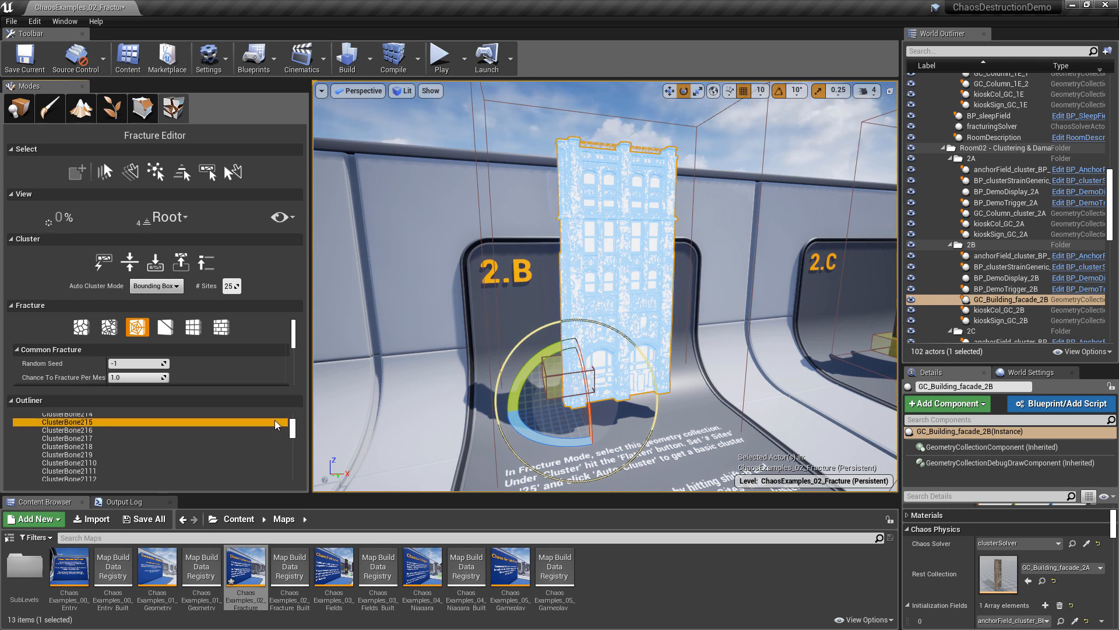
pyautogui.hotkey('ctrl', 'a')
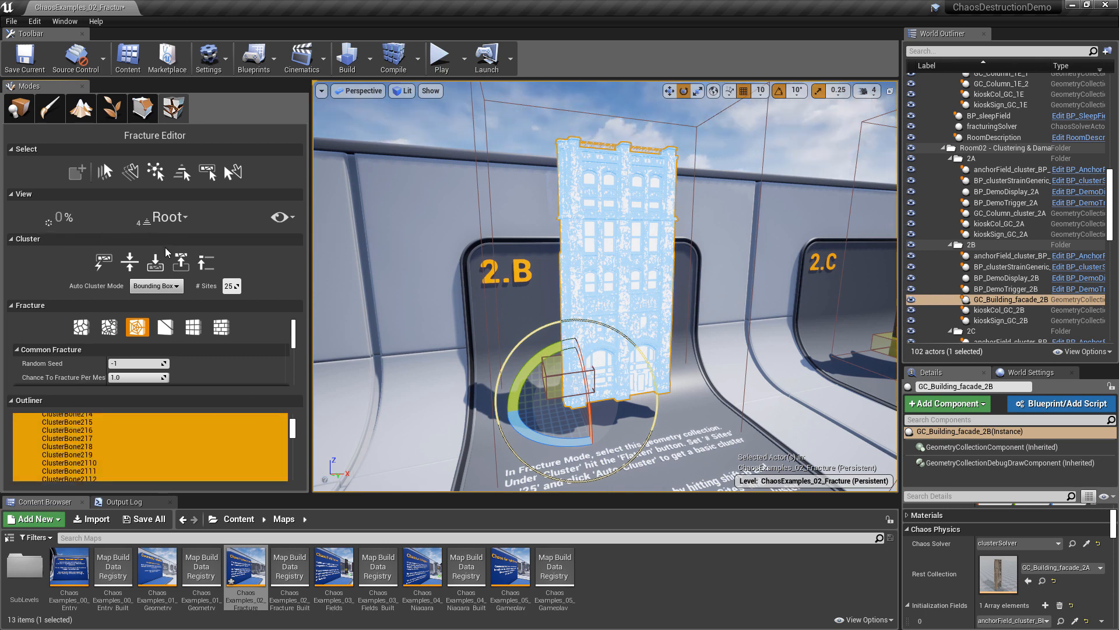
pyautogui.moveTo(65, 223); pyautogui.dragTo(81, 223)
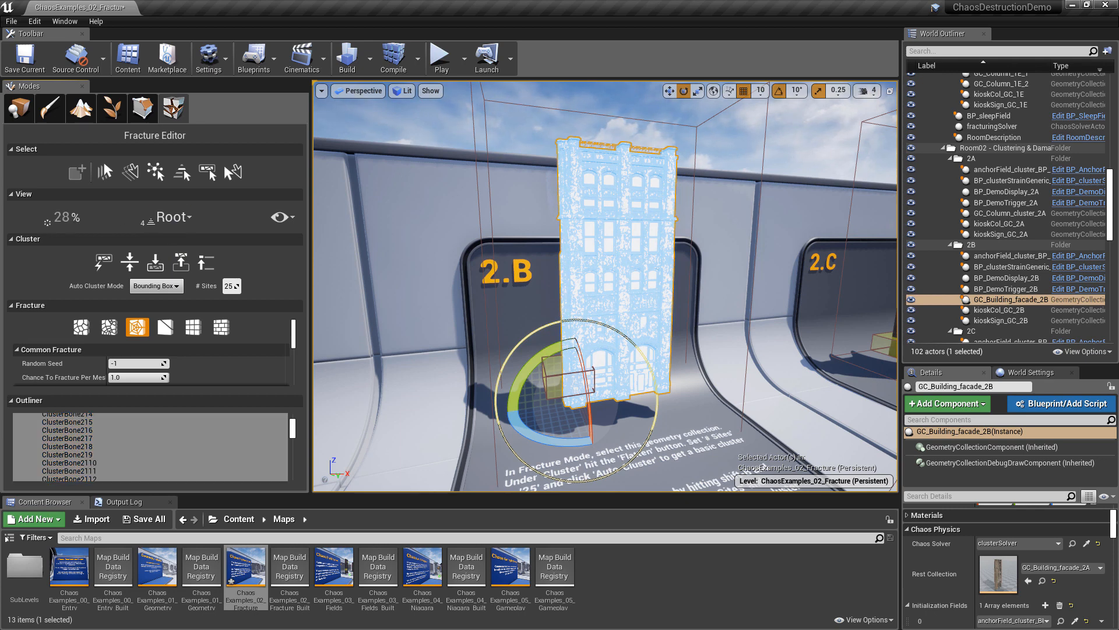
pyautogui.moveTo(644, 258); pyautogui.dragTo(654, 250, button='right')
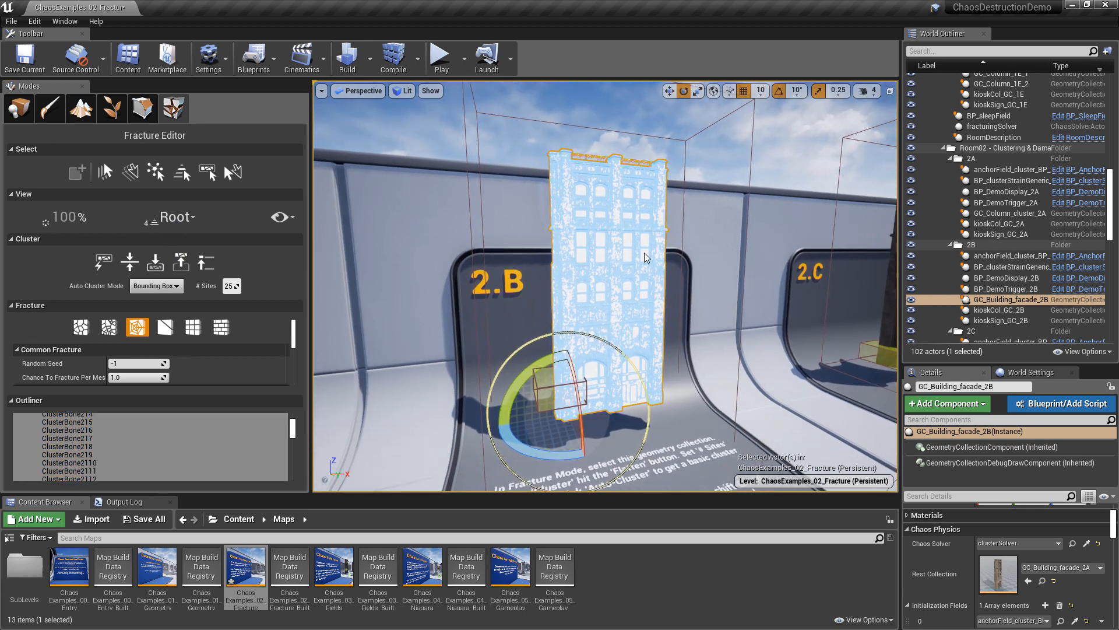
pyautogui.moveTo(295, 432); pyautogui.dragTo(293, 421)
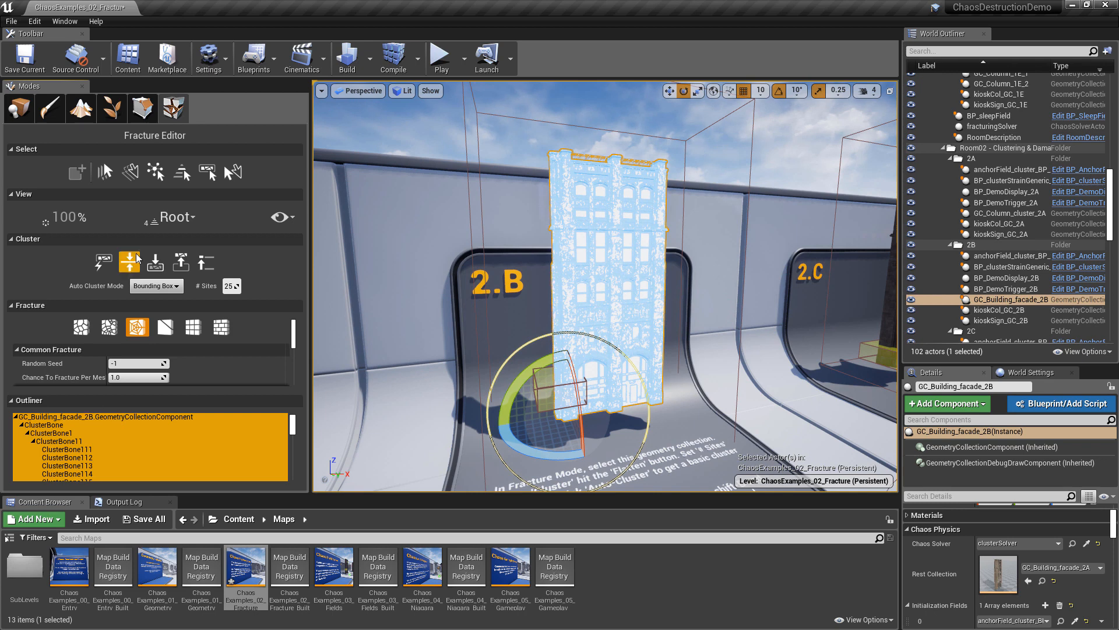
# Show the exploded facade at All Levels, then switch it to view Level 2
pyautogui.click(185, 218)
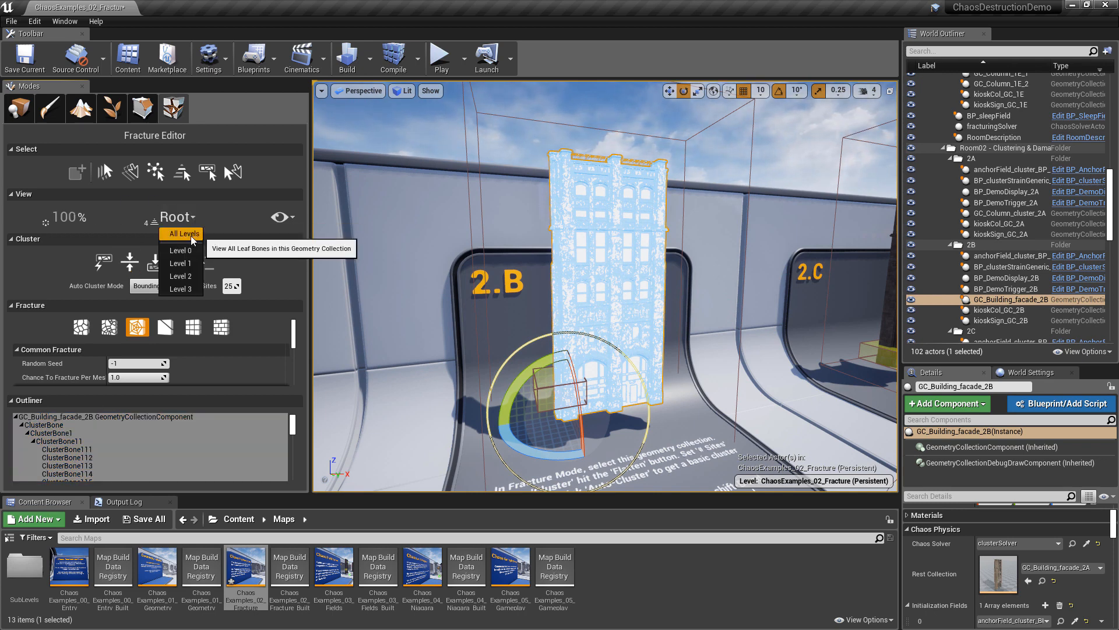
pyautogui.click(184, 235)
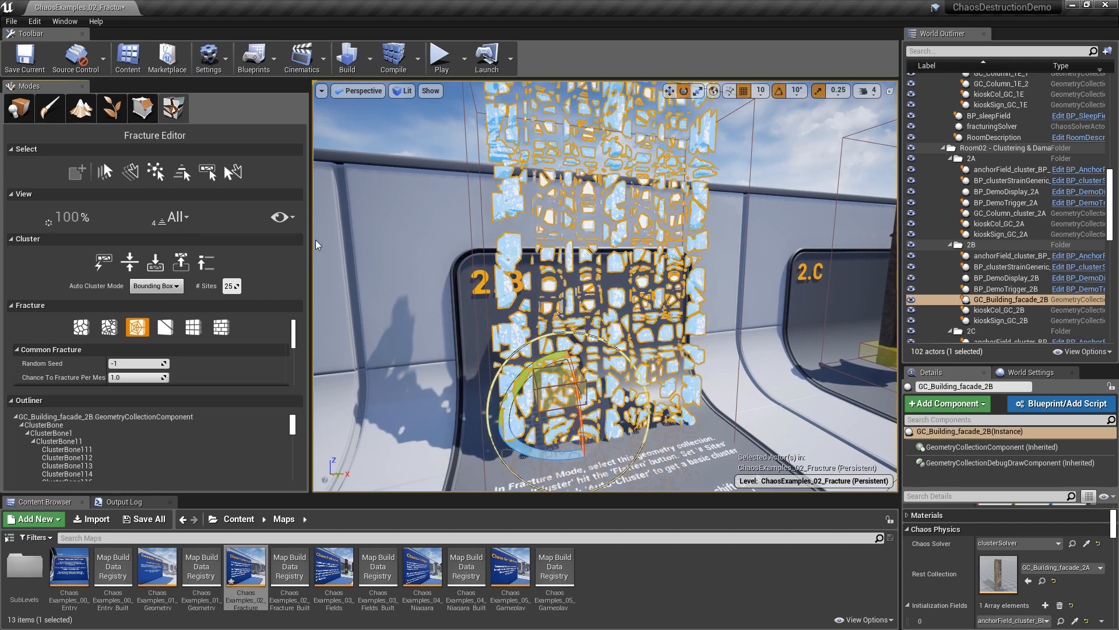
pyautogui.moveTo(569, 270); pyautogui.dragTo(599, 192, button='right')
pyautogui.hotkey('shift', 'w')
pyautogui.hotkey('shift', 'w')
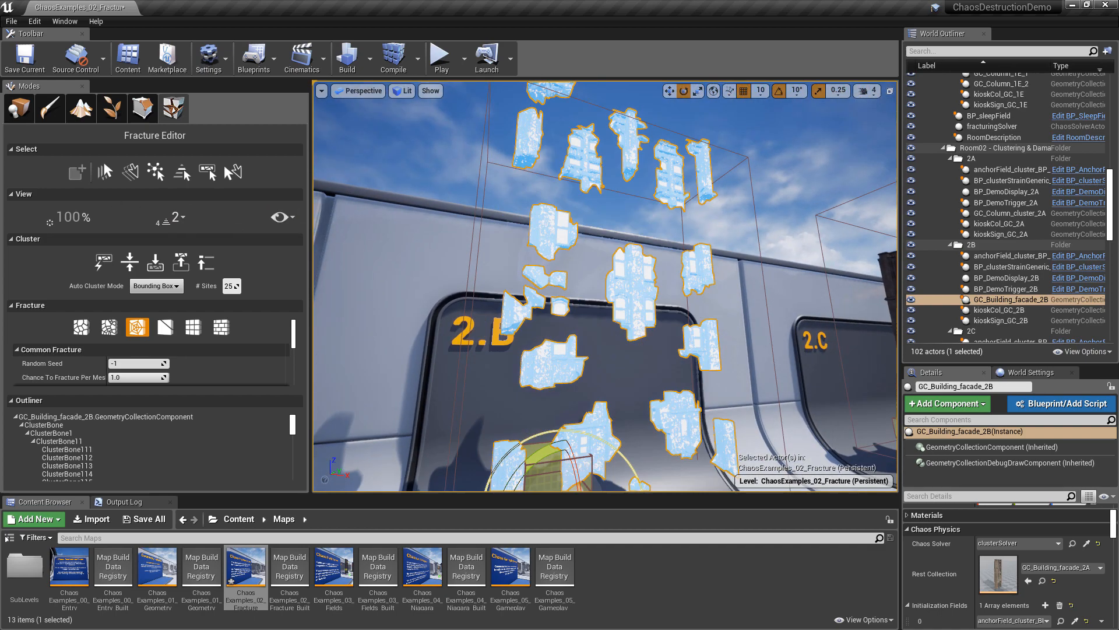
# Cycle the exploded 2.B facade through its view levels to compare how the pieces are grouped
pyautogui.hotkey('shift', 'w')
pyautogui.hotkey('shift', 'w')
pyautogui.hotkey('shift', 'w')
pyautogui.hotkey('shift', 'w')
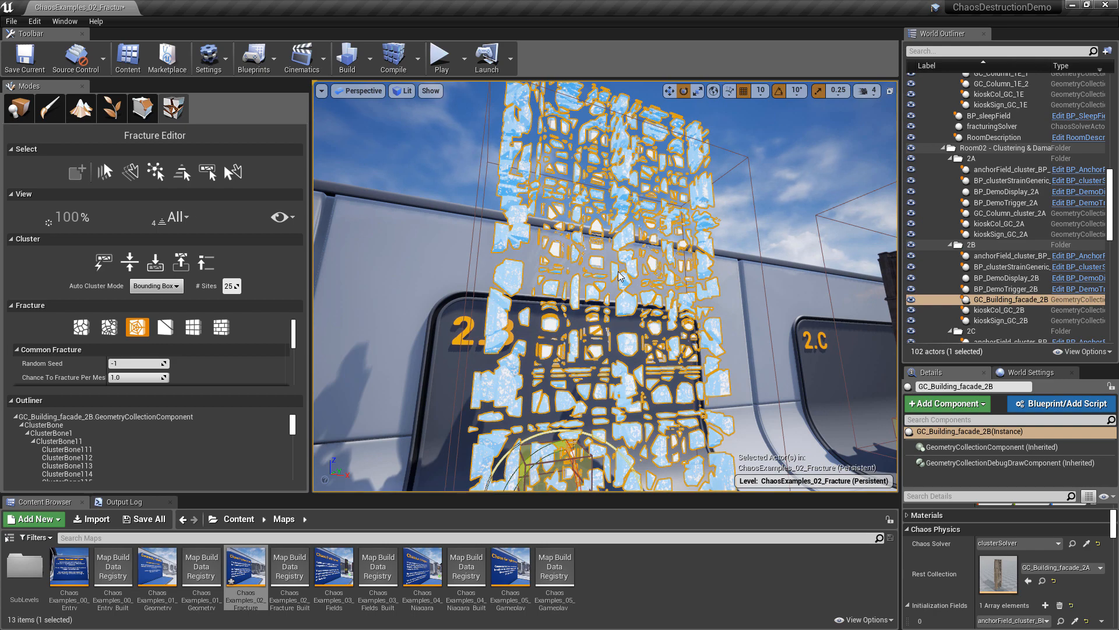
pyautogui.moveTo(619, 276); pyautogui.dragTo(618, 270, button='right')
pyautogui.hotkey('shift', 'w')
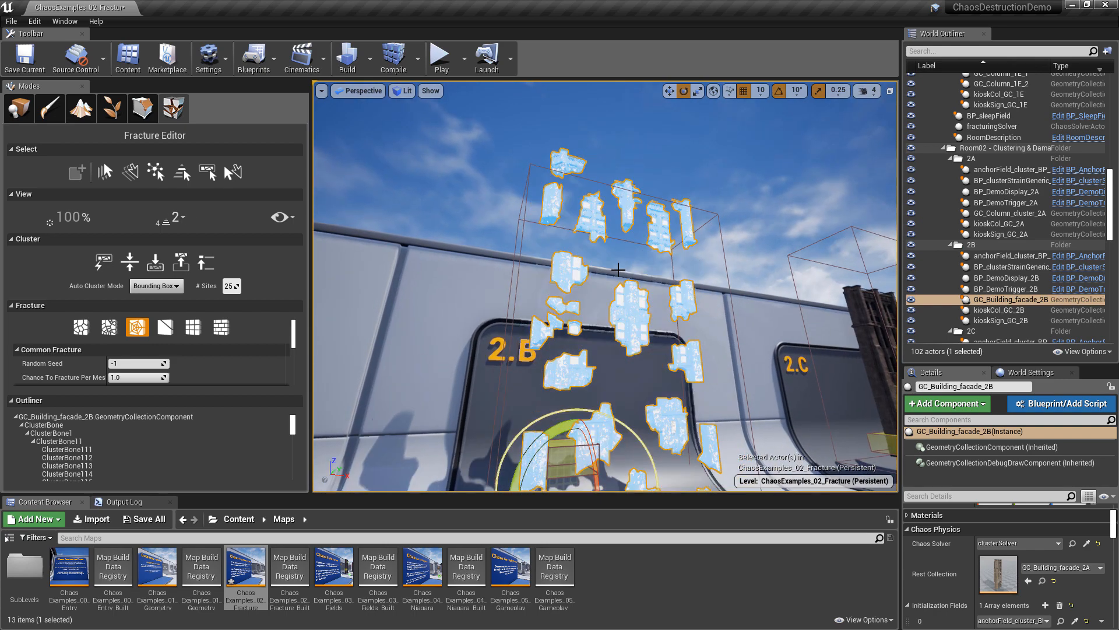
pyautogui.hotkey('shift', 'w')
# Show the 2.B facade at Level 3 and examine its exploded pieces up close
pyautogui.click(177, 217)
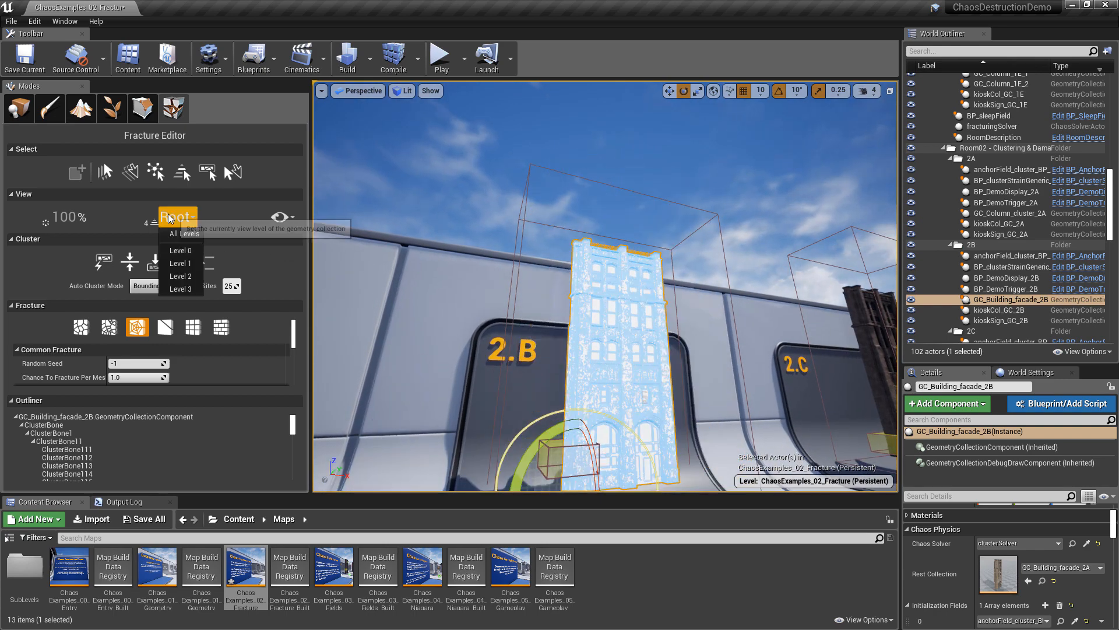
pyautogui.click(190, 289)
pyautogui.press('w')
pyautogui.moveTo(605, 279); pyautogui.dragTo(644, 283, button='right')
pyautogui.press('w')
pyautogui.press('s')
pyautogui.press('a')
pyautogui.press('w')
pyautogui.press('s')
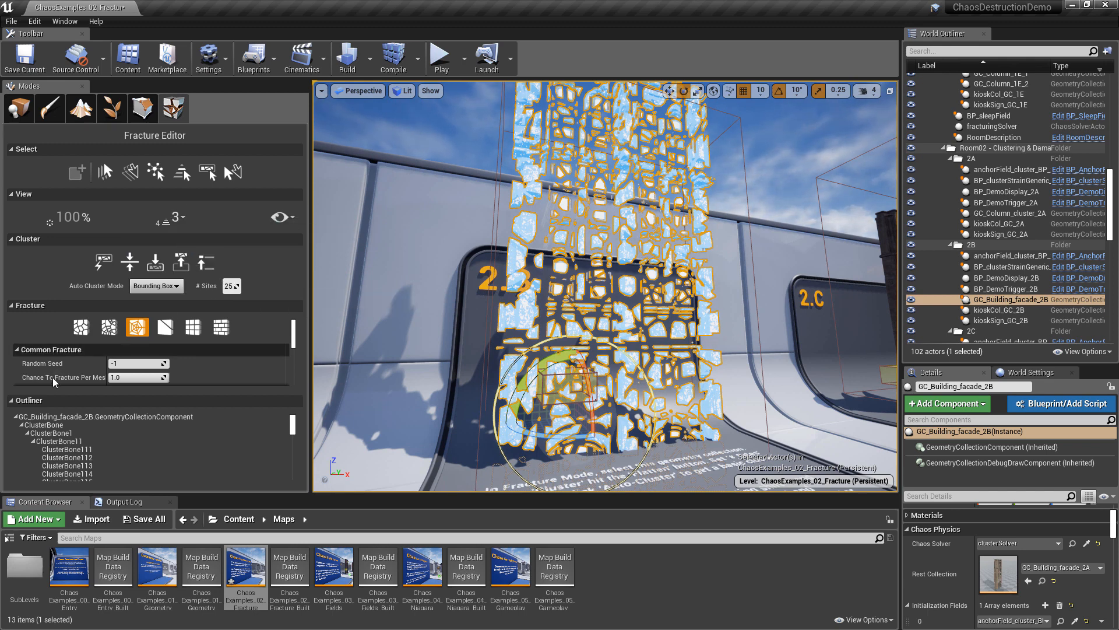
# Collapse ClusterBone11 in the outliner and select the range of bones from ClusterBone211 through ClusterBone2133
pyautogui.click(33, 441)
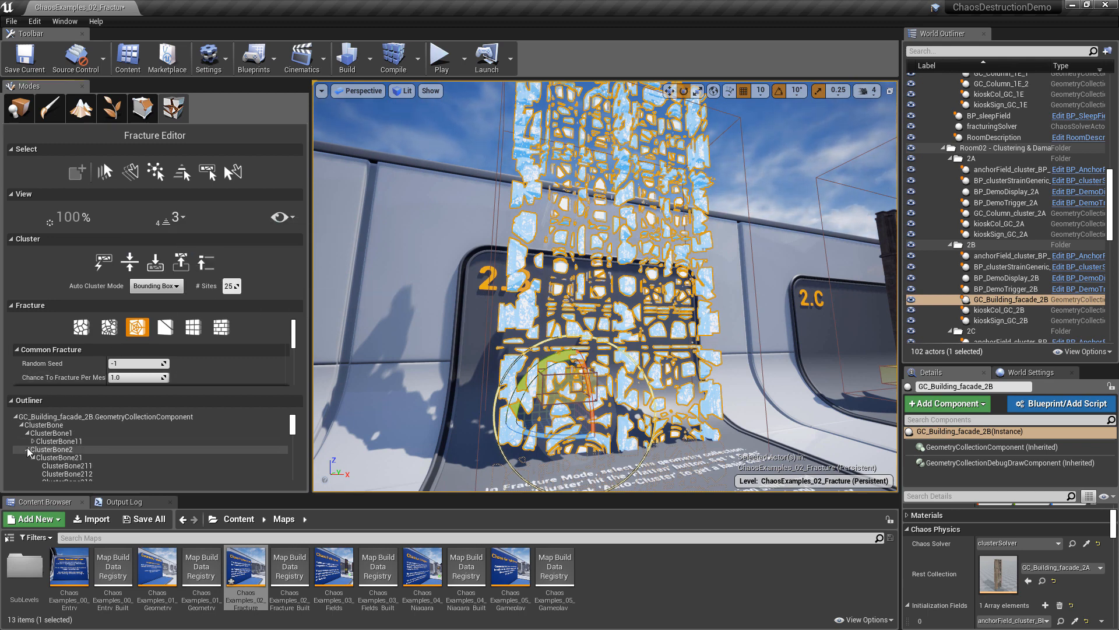
pyautogui.click(33, 457)
pyautogui.scroll(-2, 36, 449)
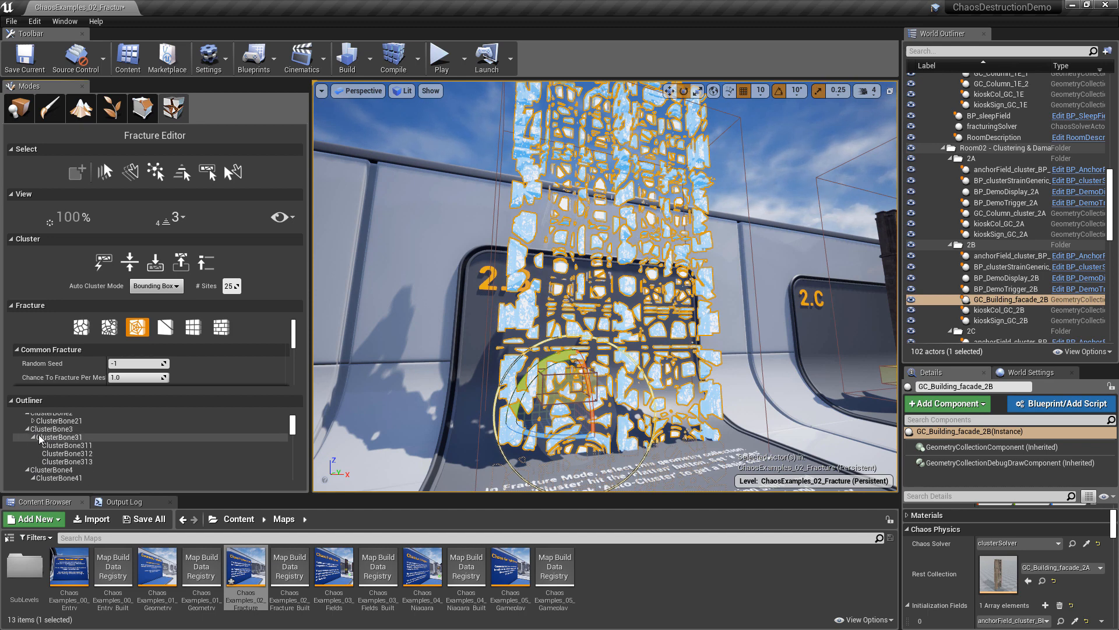
pyautogui.scroll(1, 38, 447)
pyautogui.click(59, 447)
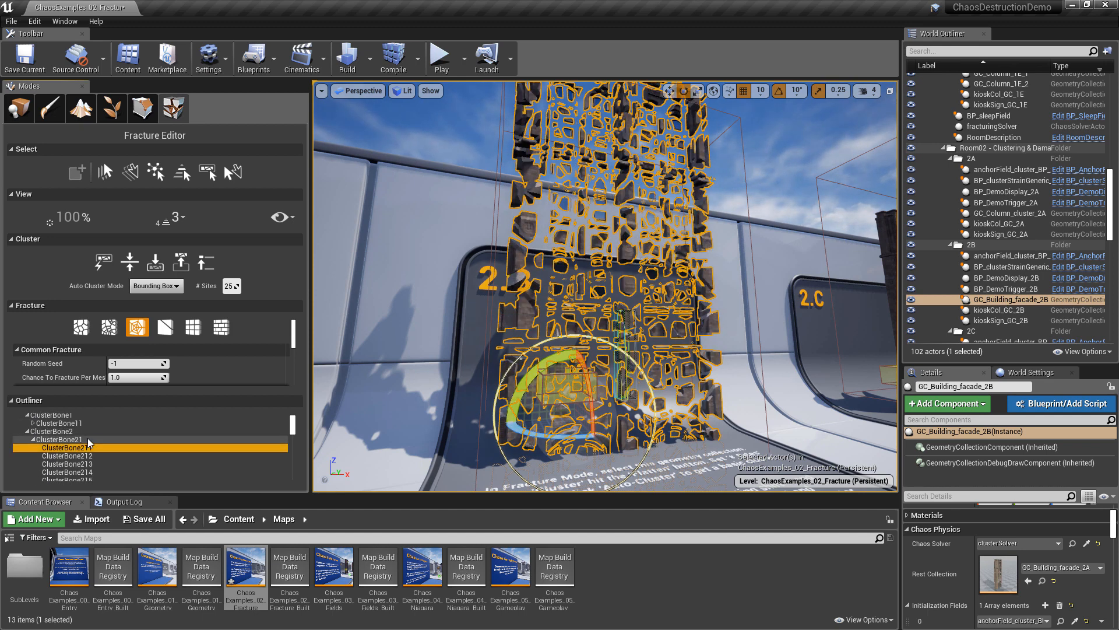
pyautogui.scroll(-3, 87, 450)
pyautogui.scroll(-6, 87, 448)
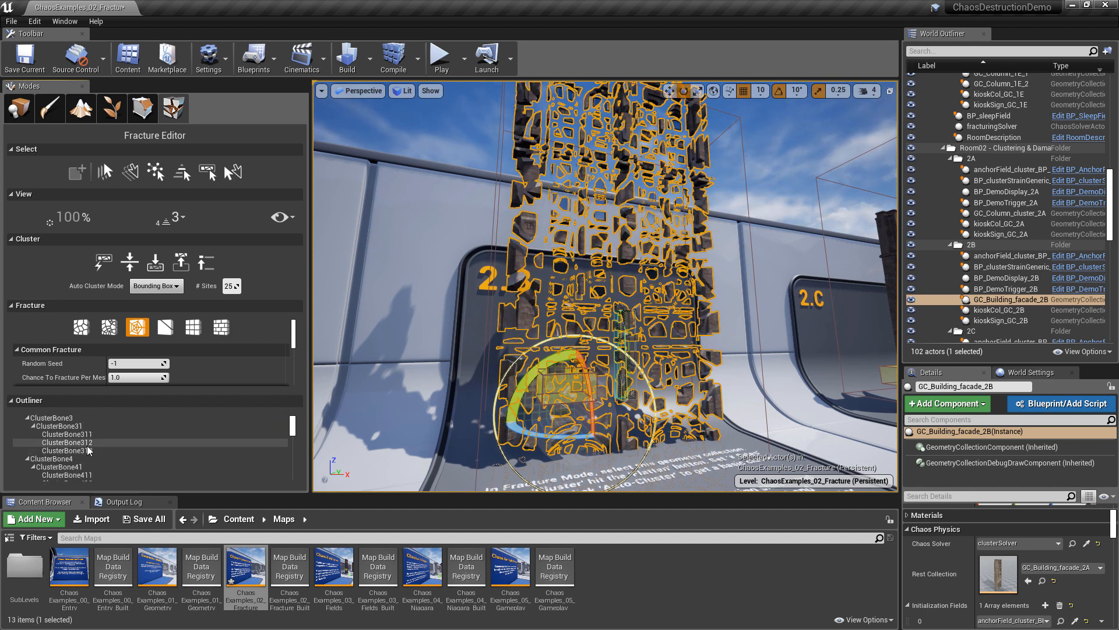
pyautogui.click(100, 443)
pyautogui.scroll(8, 147, 425)
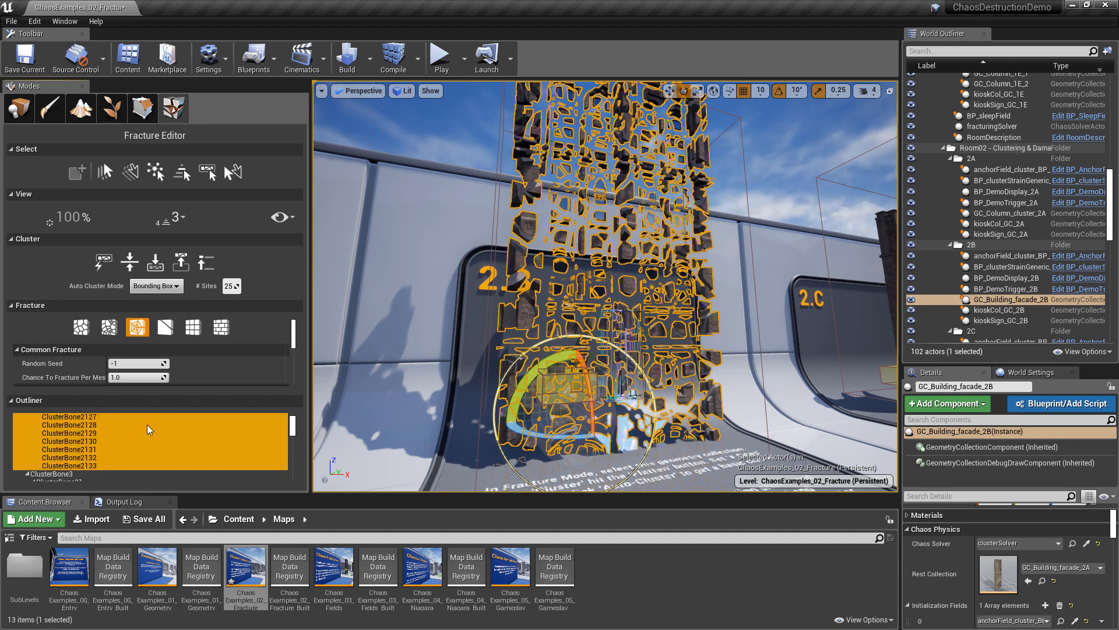
pyautogui.scroll(3, 125, 440)
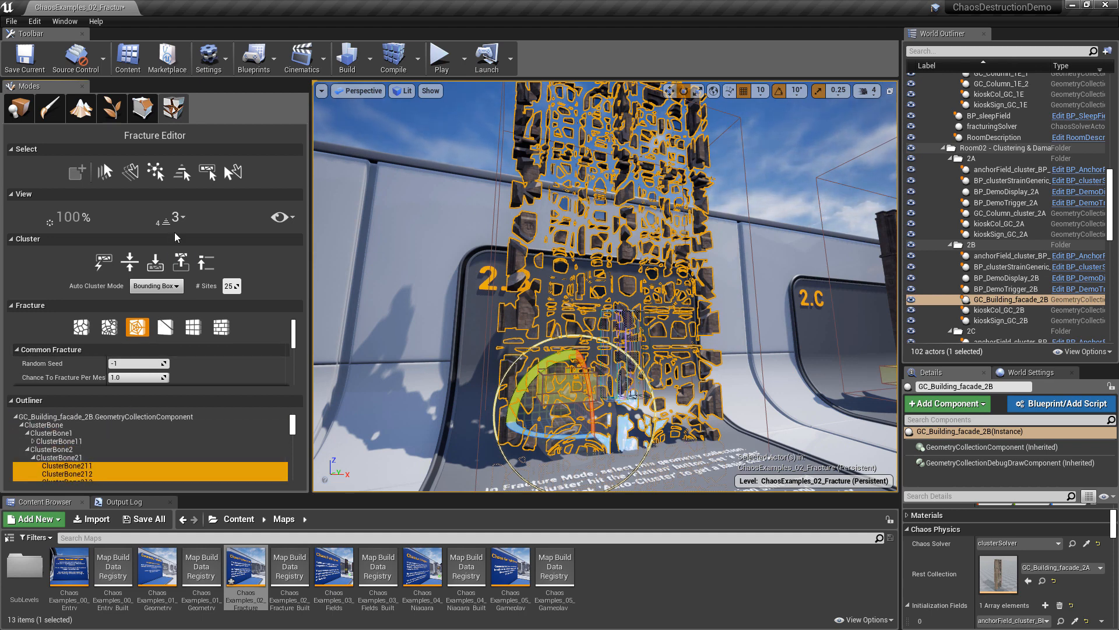
# Auto-cluster the selected bones with 4 sites in Bounding Box mode
pyautogui.click(231, 286)
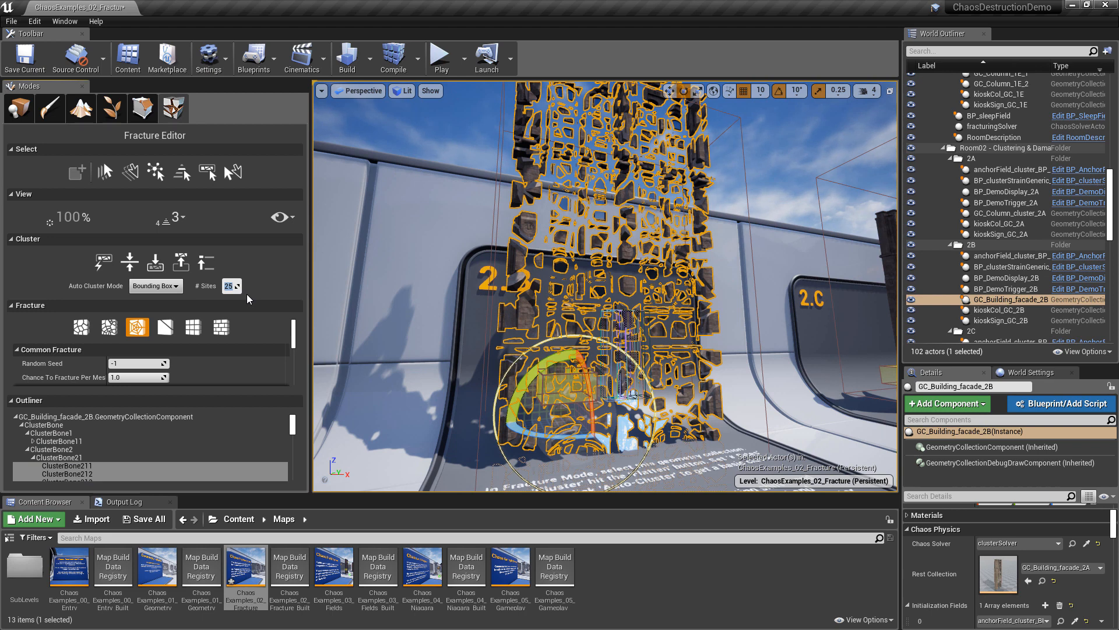
pyautogui.write('4')
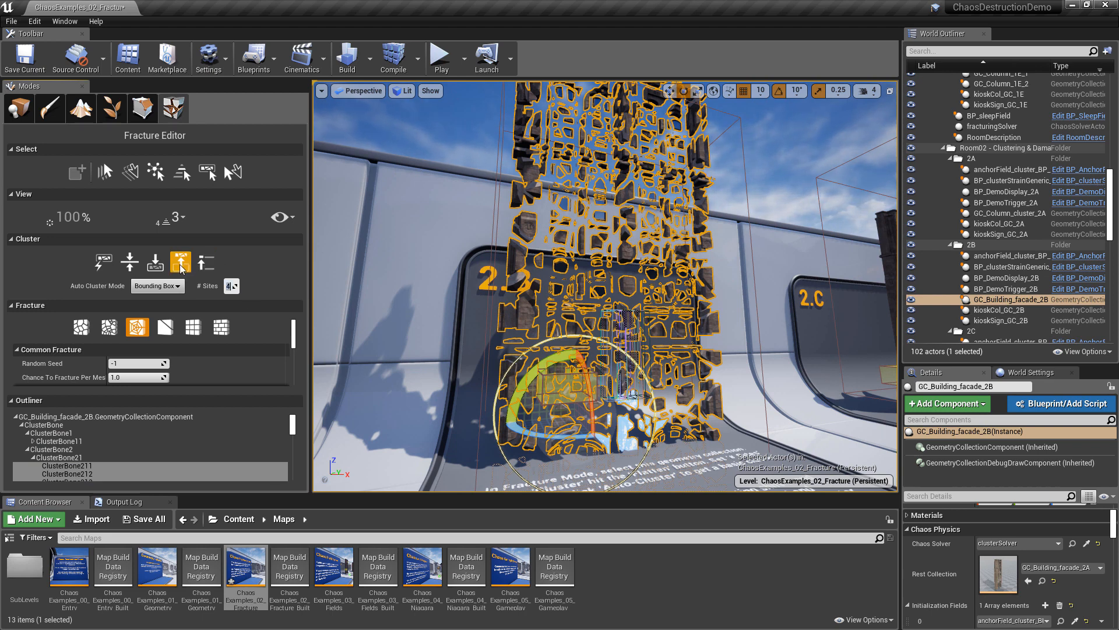
pyautogui.click(103, 262)
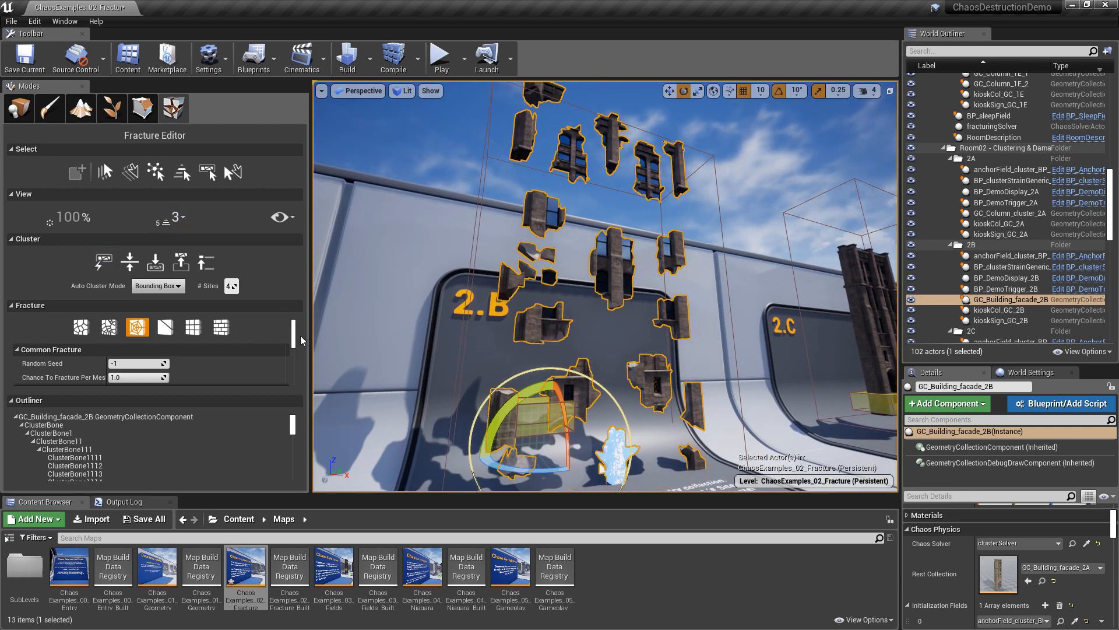
# Look through the re-clustered bone hierarchy in the outliner and show the facade at Level 4
pyautogui.moveTo(296, 342); pyautogui.dragTo(301, 370)
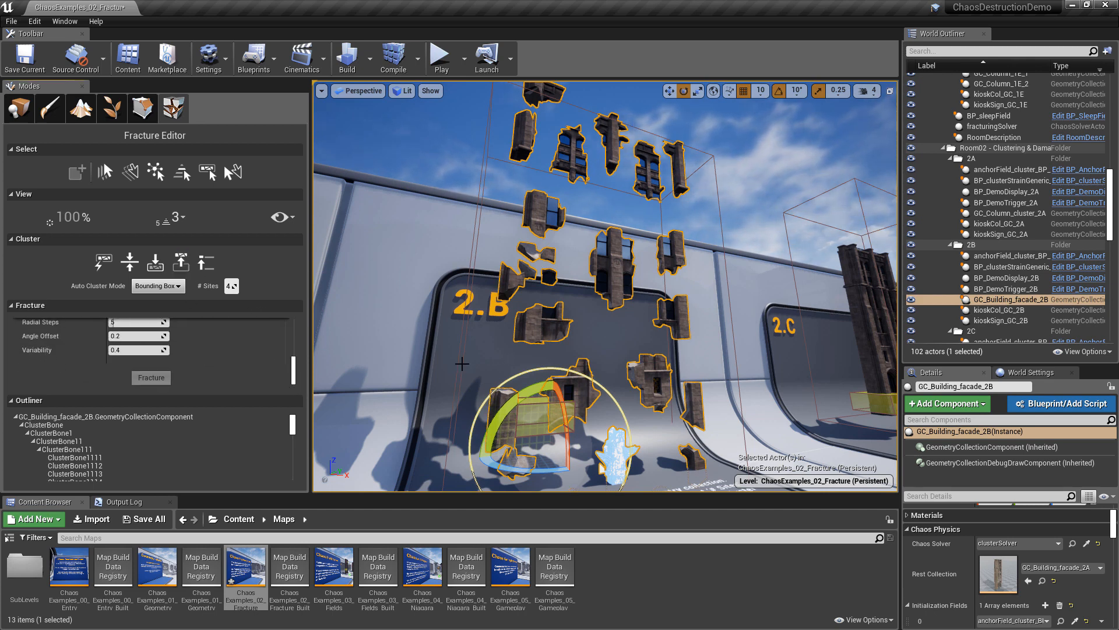
pyautogui.moveTo(295, 416)
pyautogui.mouseDown()
pyautogui.moveTo(296, 439)
pyautogui.moveTo(304, 418)
pyautogui.mouseUp()
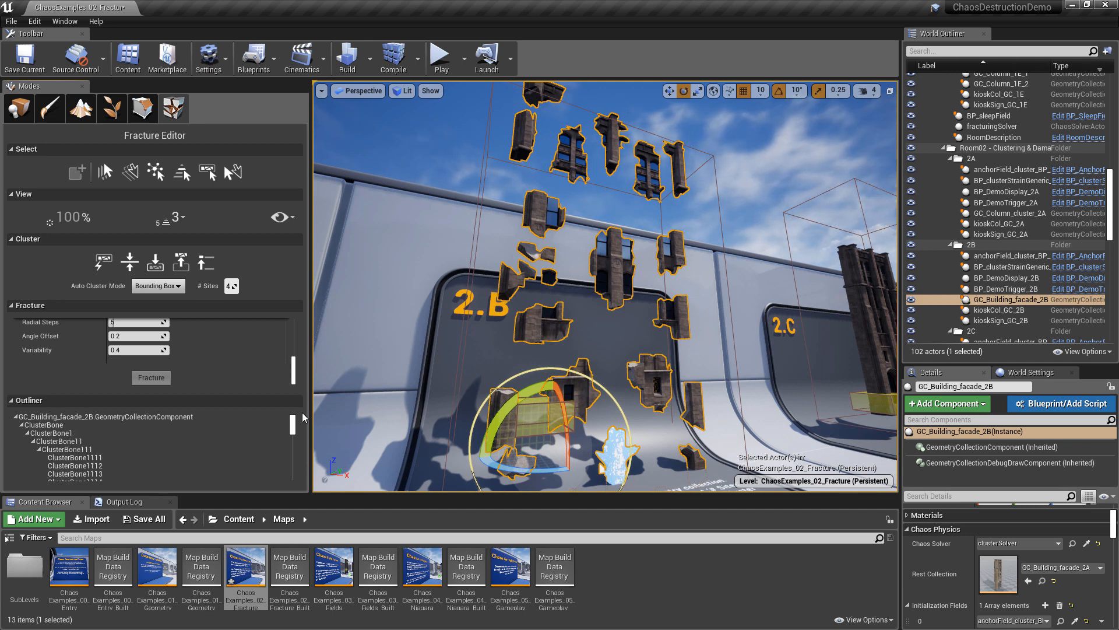
pyautogui.press('f')
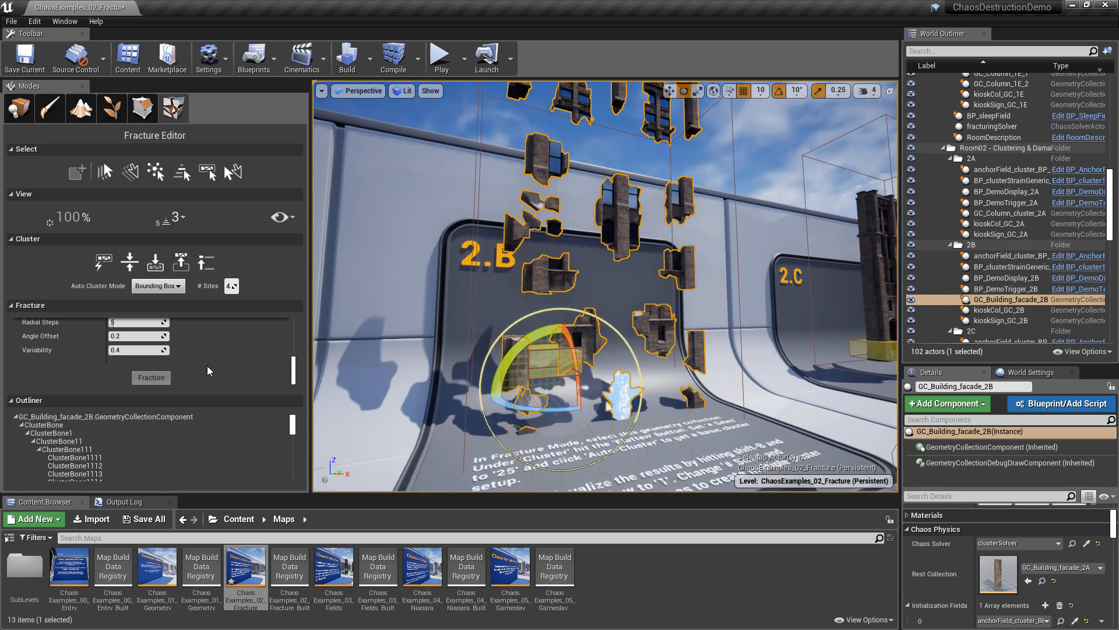
pyautogui.moveTo(295, 424); pyautogui.dragTo(302, 450)
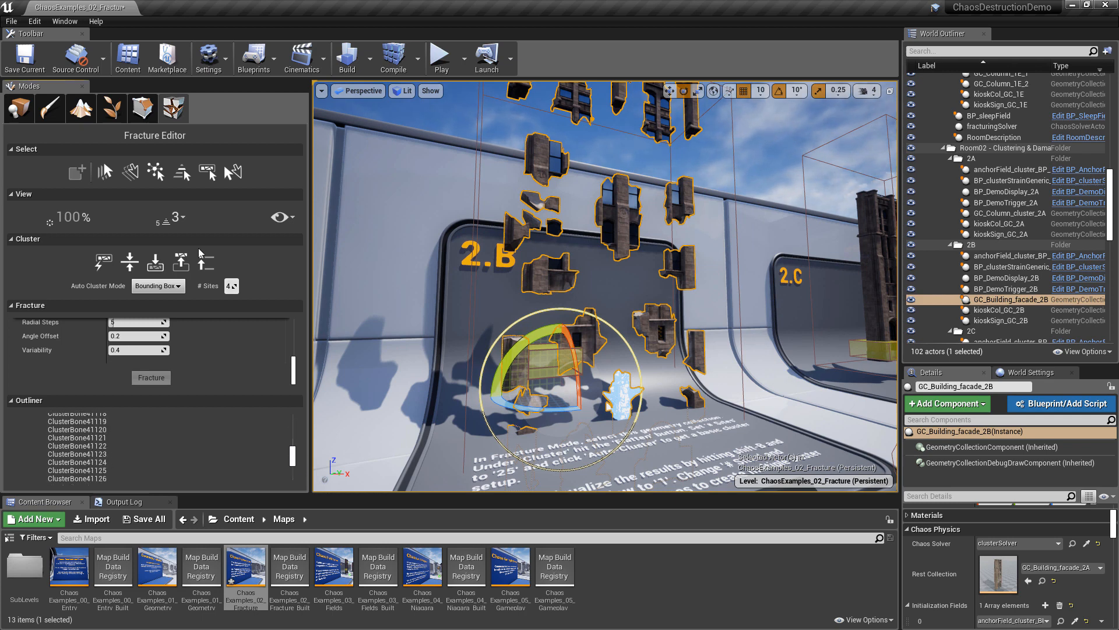
pyautogui.click(178, 217)
pyautogui.click(205, 293)
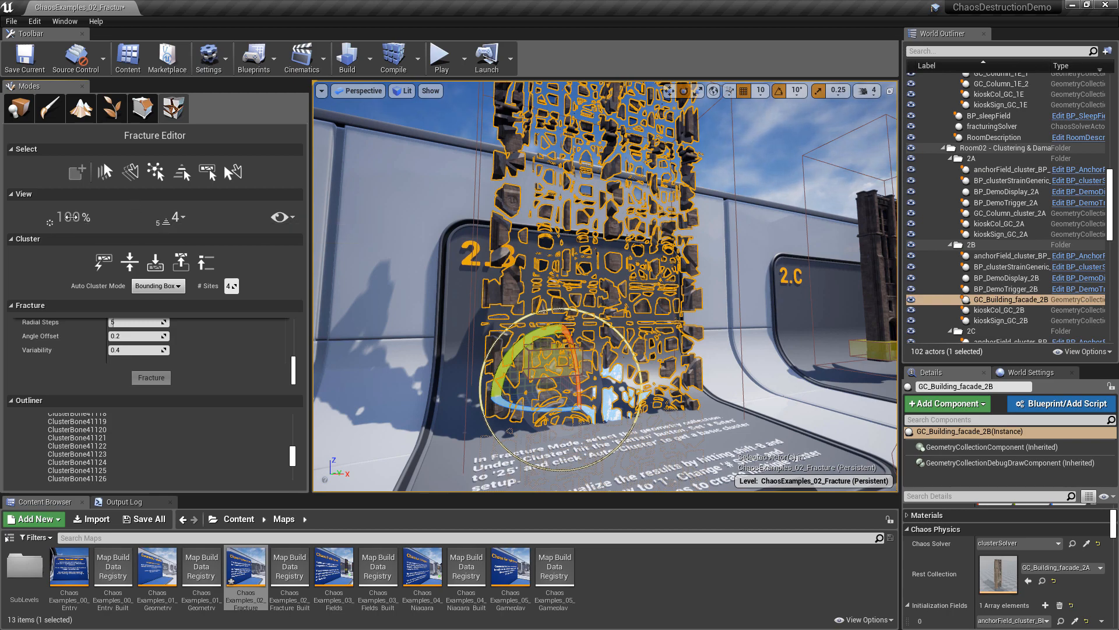
# Inspect the exploded facade at Level 4 with the exploded view at 100%, along with the instructions on the floor
pyautogui.moveTo(71, 217)
pyautogui.mouseDown()
pyautogui.moveTo(42, 217)
pyautogui.moveTo(73, 217)
pyautogui.mouseUp()
pyautogui.click(175, 217)
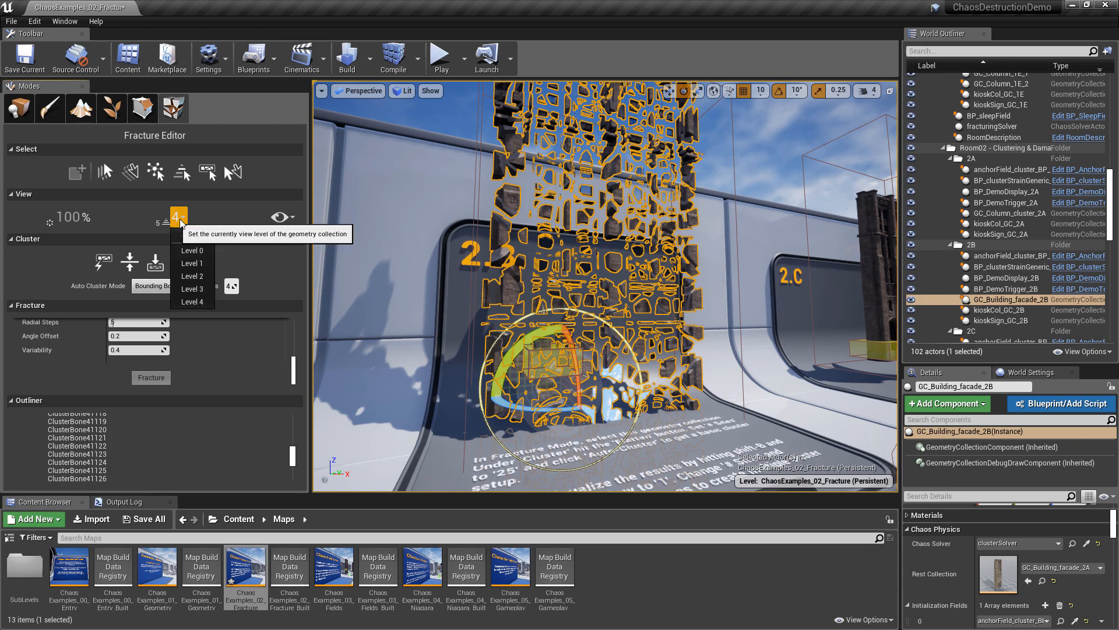
pyautogui.click(198, 293)
pyautogui.moveTo(604, 286); pyautogui.dragTo(609, 338, button='right')
pyautogui.moveTo(562, 302); pyautogui.dragTo(554, 329, button='right')
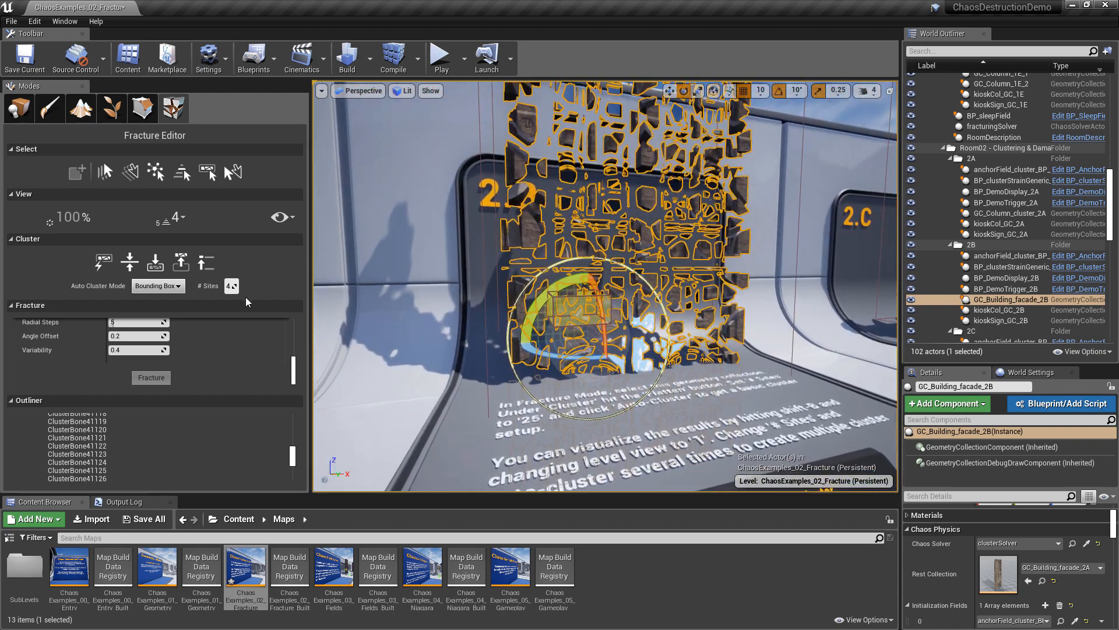
pyautogui.click(178, 218)
pyautogui.click(191, 301)
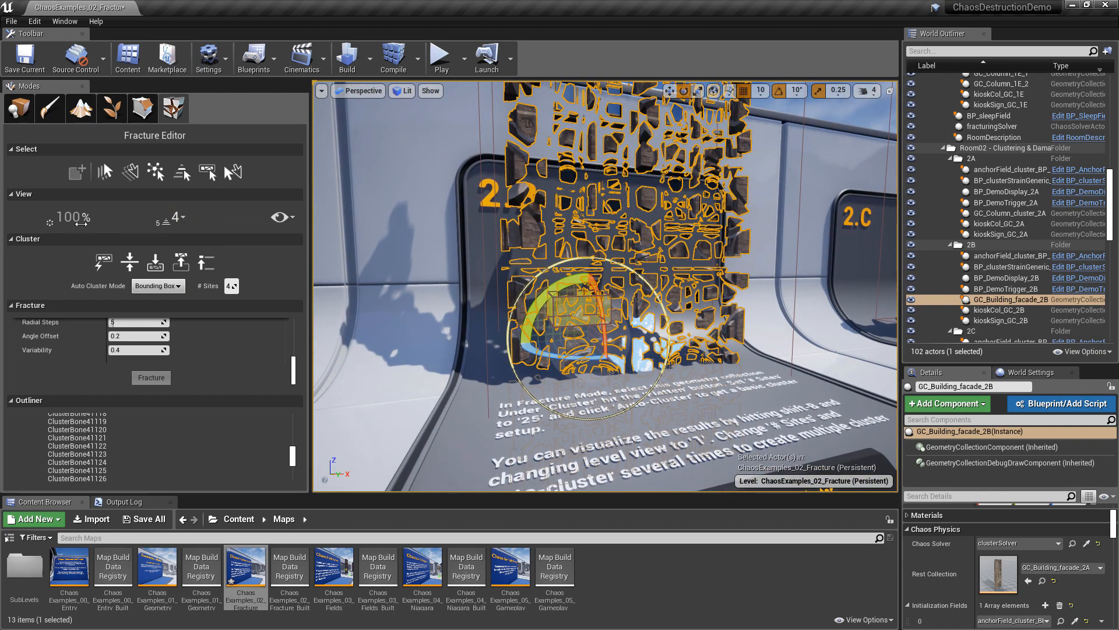
pyautogui.moveTo(78, 219)
pyautogui.mouseDown()
pyautogui.moveTo(26, 219)
pyautogui.moveTo(78, 219)
pyautogui.mouseUp()
pyautogui.moveTo(397, 182); pyautogui.dragTo(409, 176, button='right')
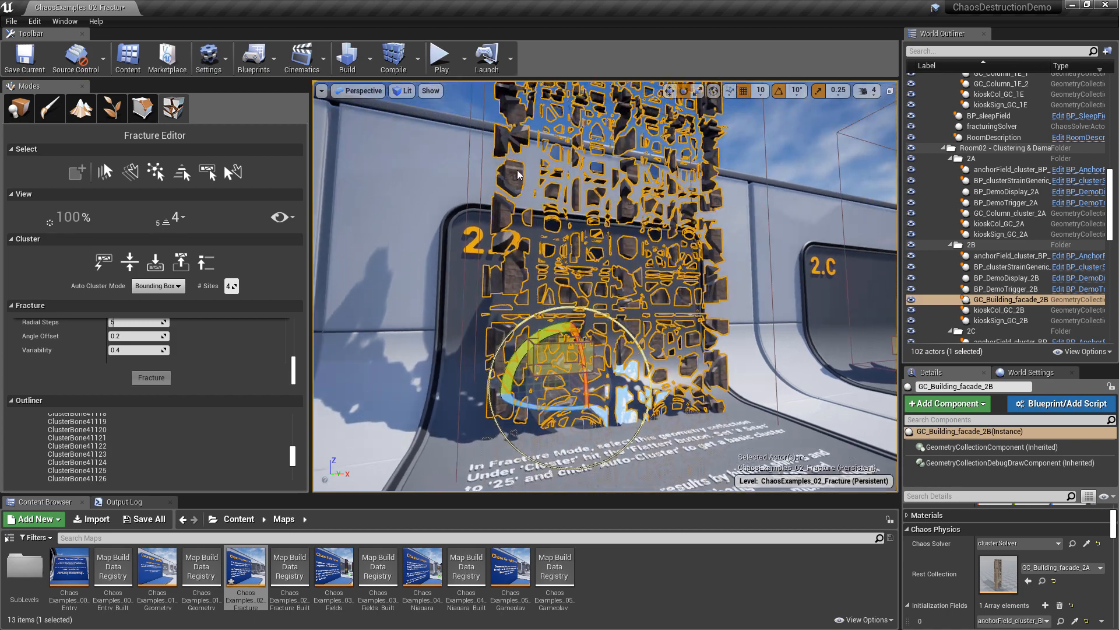
# Compare Level 3 and Level 2 of the facade by switching between them, finishing on Level 2
pyautogui.click(177, 218)
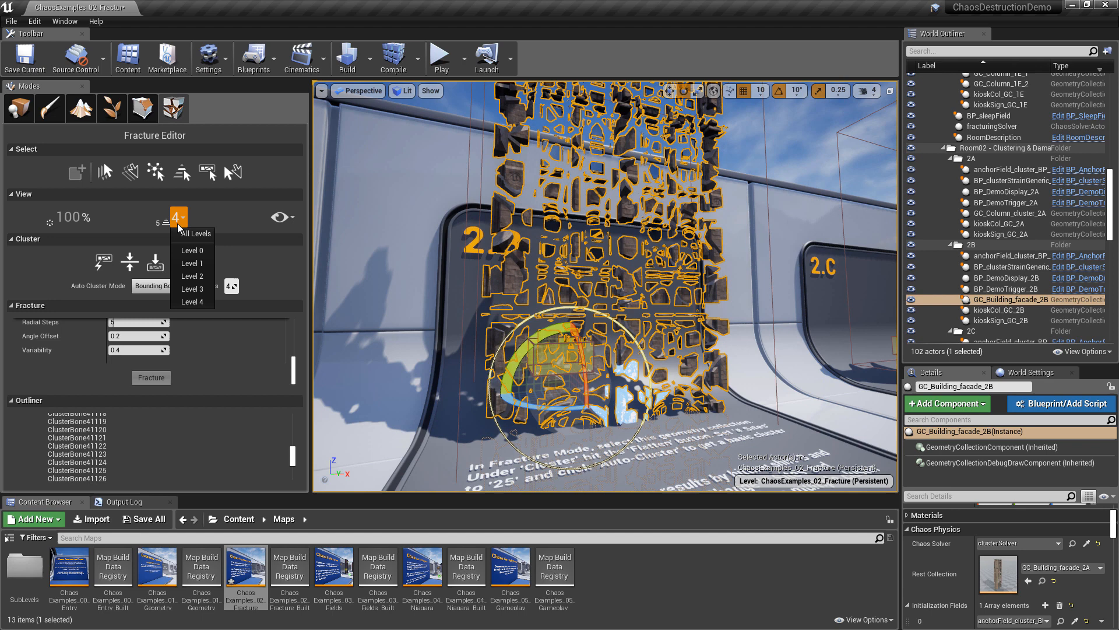
pyautogui.click(195, 289)
pyautogui.click(177, 217)
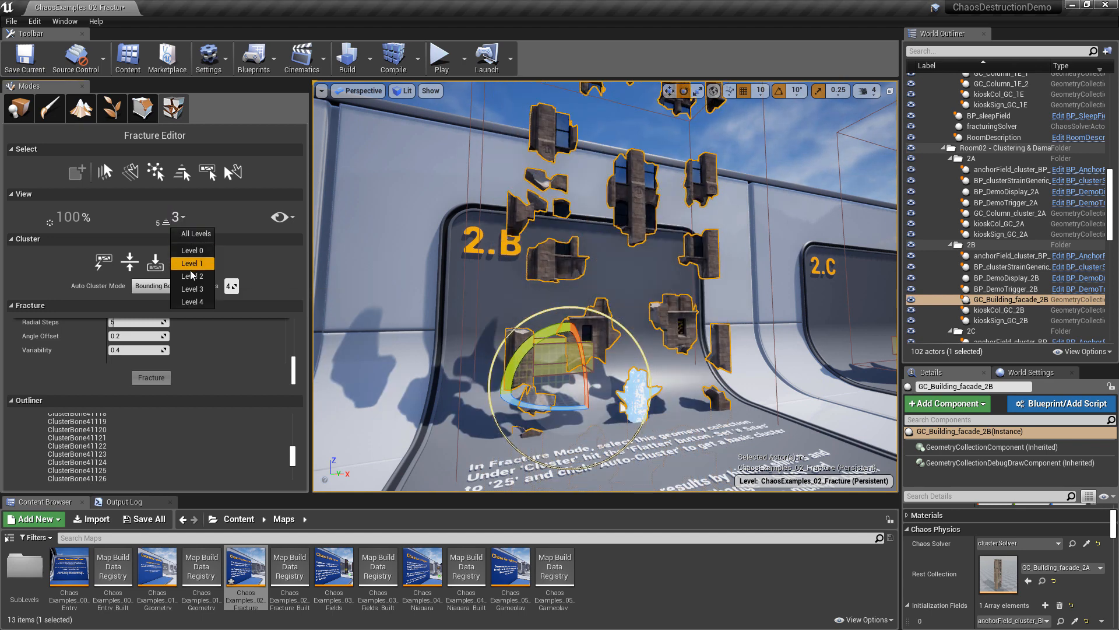
pyautogui.click(193, 275)
pyautogui.click(180, 225)
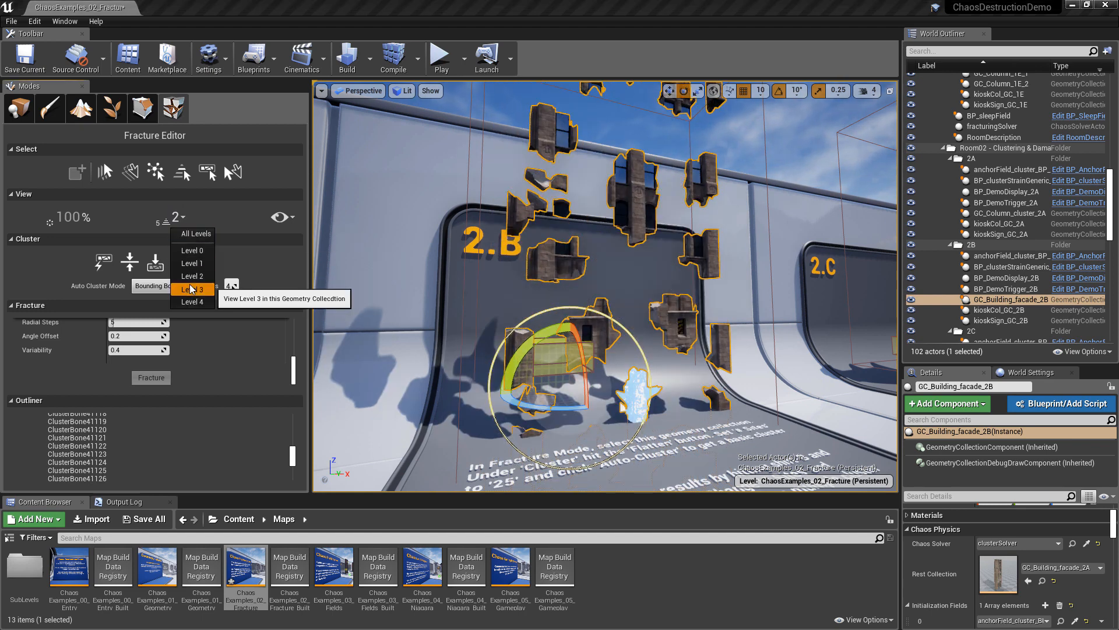
pyautogui.click(192, 289)
pyautogui.click(176, 216)
pyautogui.click(193, 276)
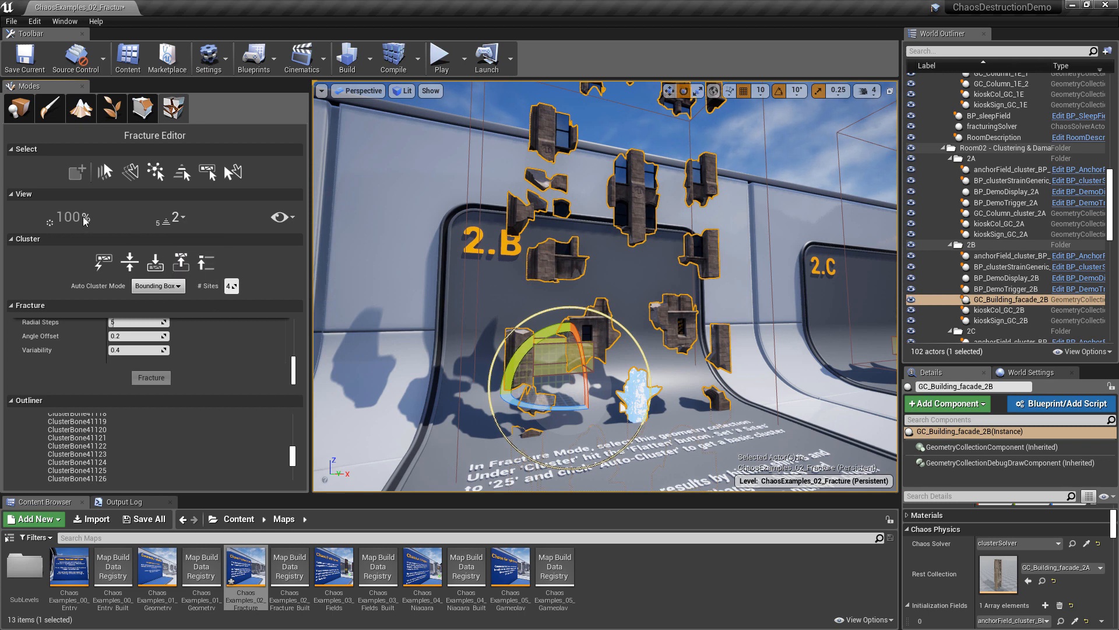
# Cycle the exploded facade through all of its view levels, finishing on Level 1
pyautogui.hotkey('shift', 'w')
pyautogui.hotkey('shift', 'w')
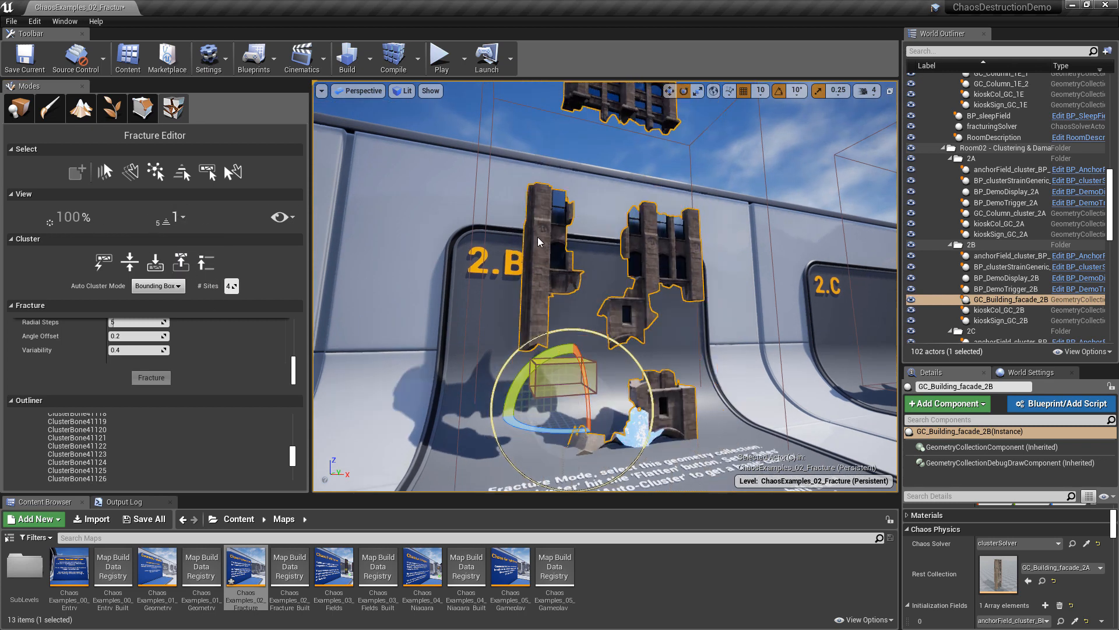
pyautogui.hotkey('shift', 'w')
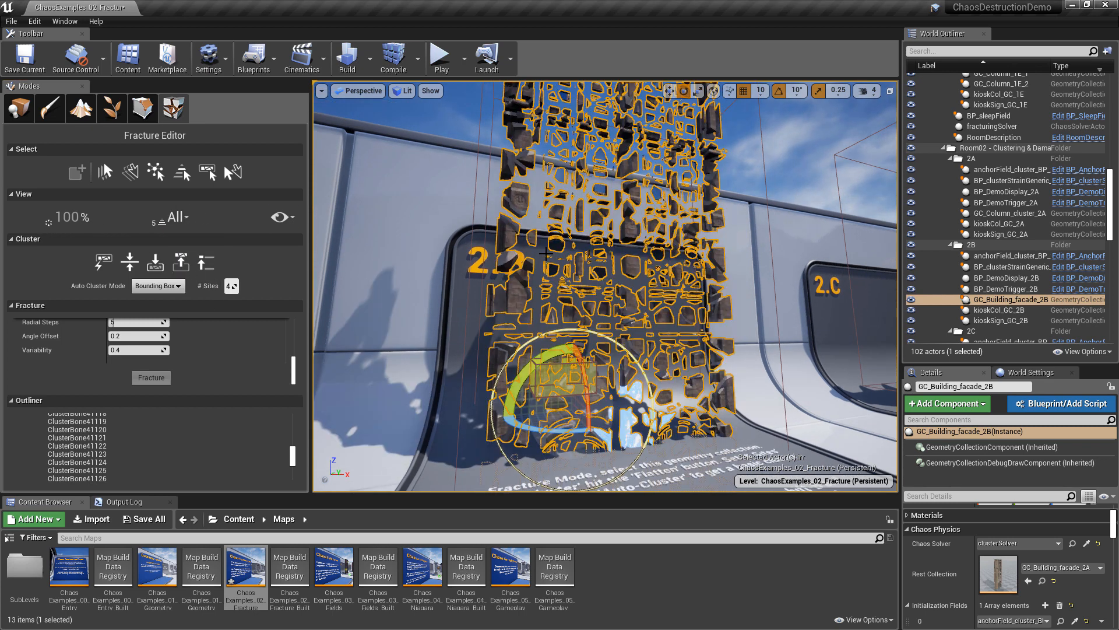
pyautogui.hotkey('shift', 'w')
pyautogui.hotkey('shift', 'w')
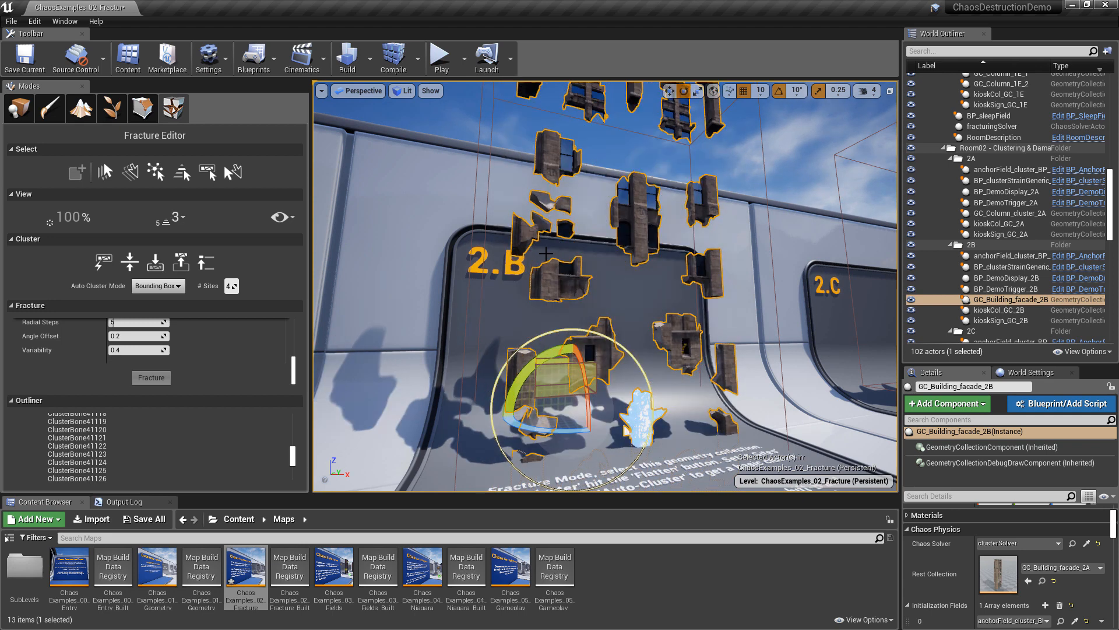
pyautogui.hotkey('shift', 'w')
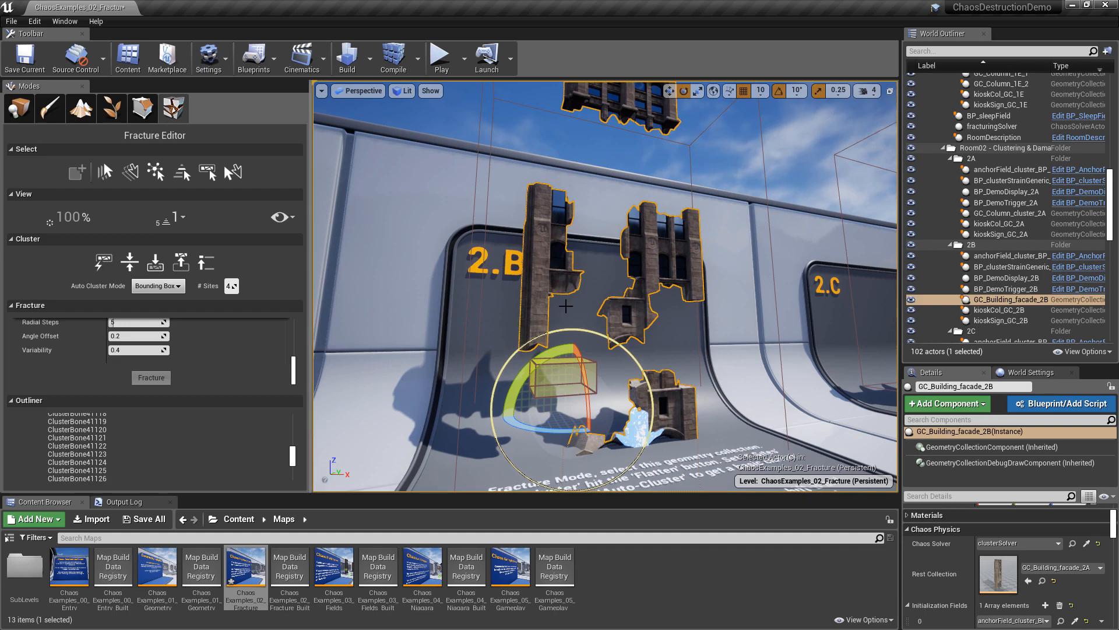
# Select the 2.C building facade and set its exploded view to 0%
pyautogui.press('s')
pyautogui.moveTo(566, 306); pyautogui.dragTo(676, 401, button='right')
pyautogui.press('w')
pyautogui.press('d')
pyautogui.press('w')
pyautogui.press('a')
pyautogui.press('w')
pyautogui.press('f')
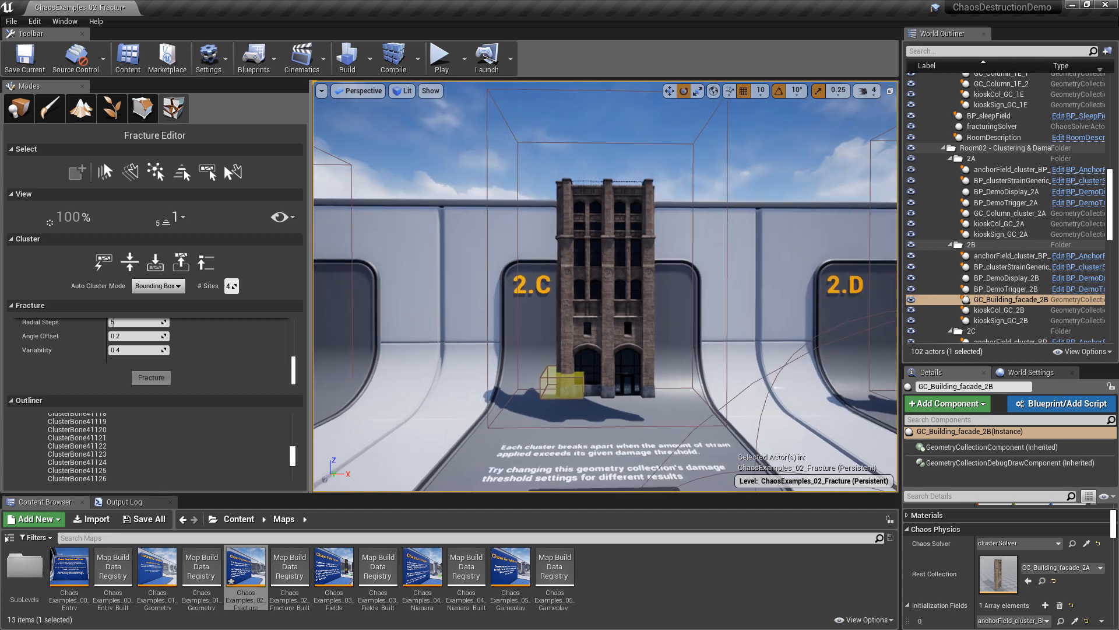
pyautogui.click(574, 288)
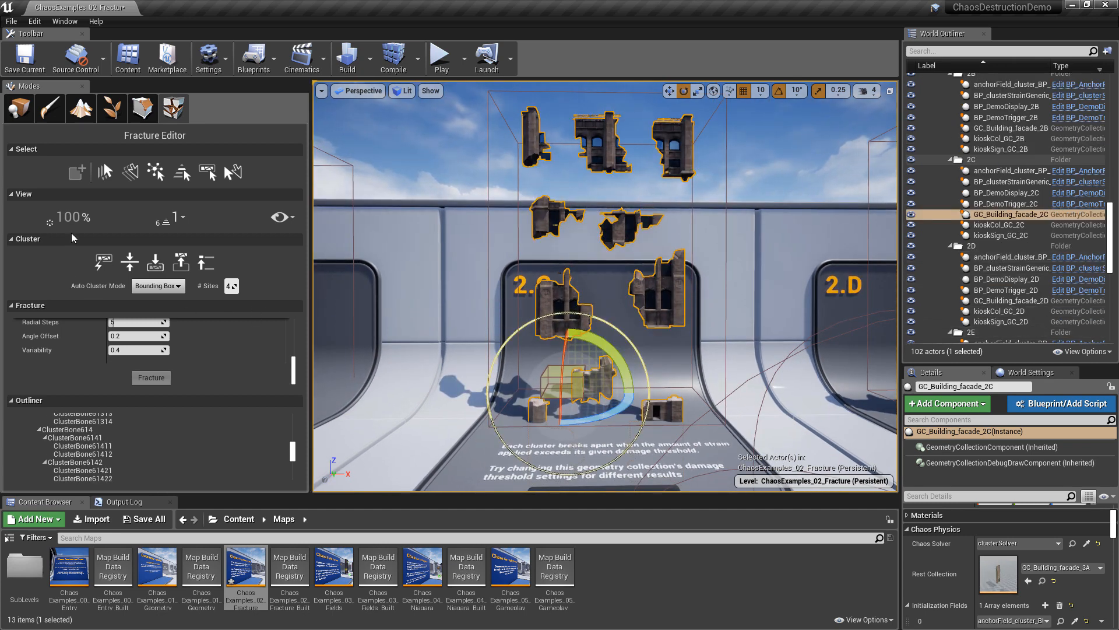
pyautogui.moveTo(70, 217); pyautogui.dragTo(41, 217)
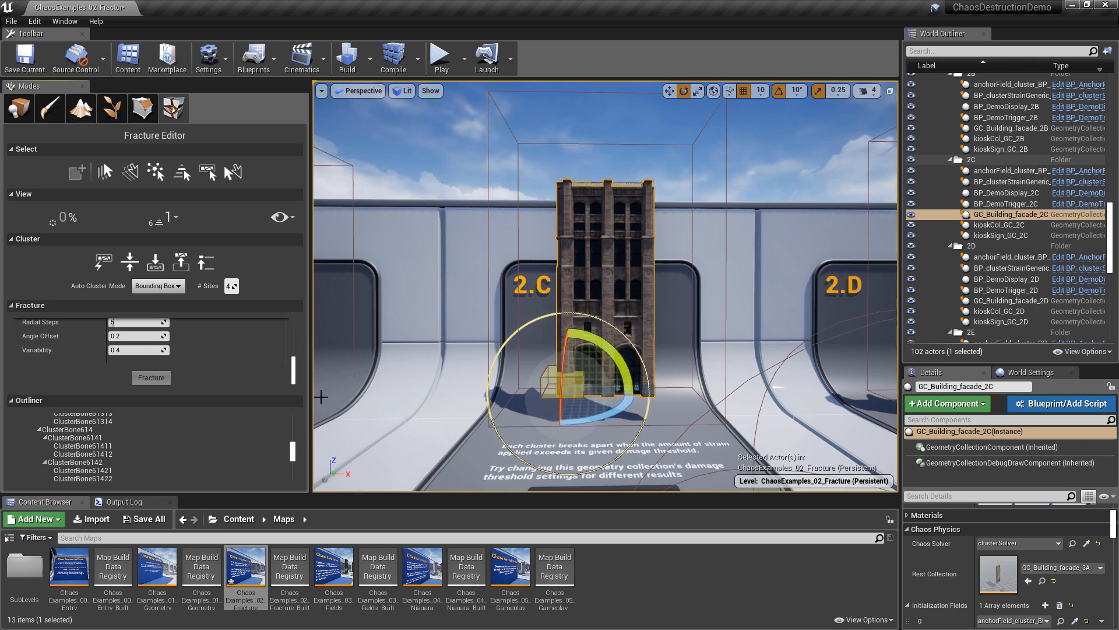
# Filter the 2.C facade's details by "damage" and view its damage threshold values
pyautogui.moveTo(293, 375); pyautogui.dragTo(293, 336)
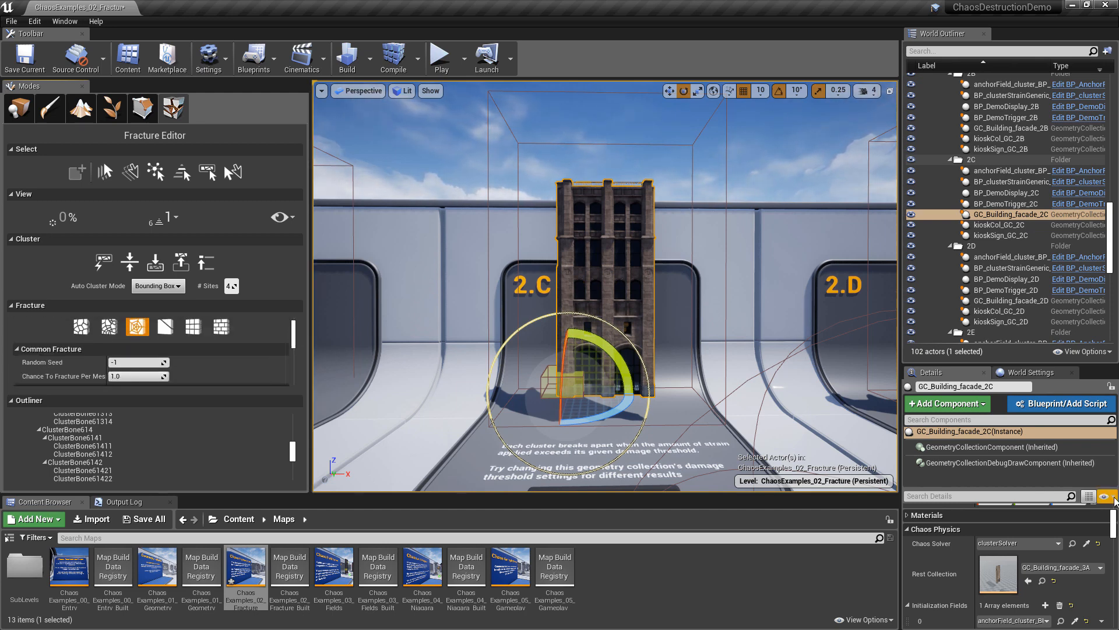
pyautogui.moveTo(1113, 523); pyautogui.dragTo(1113, 531)
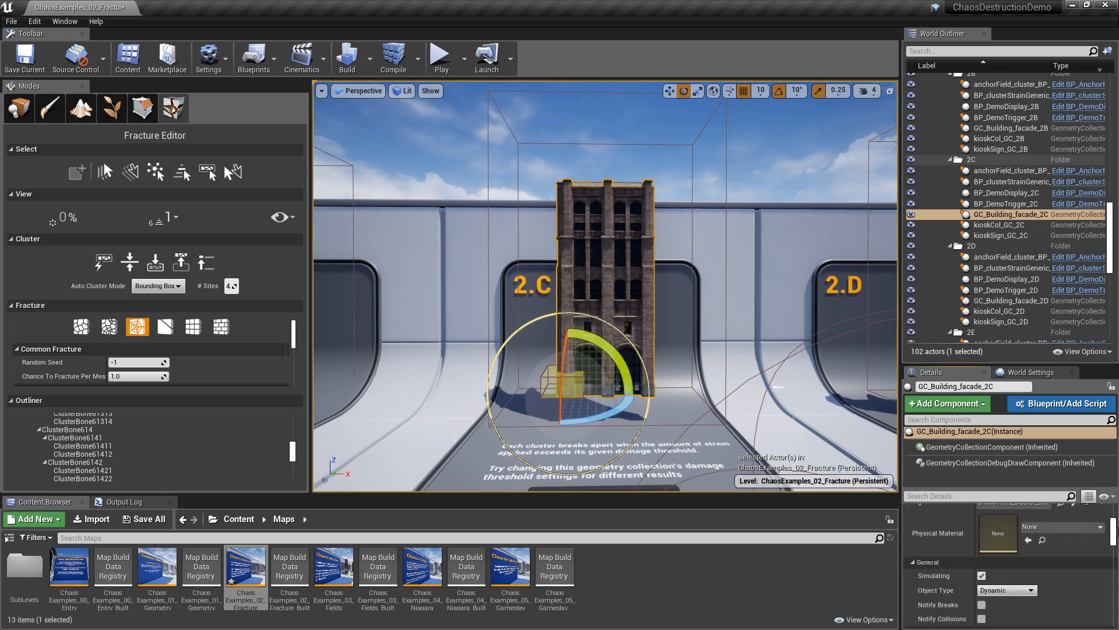
pyautogui.click(961, 496)
pyautogui.write('damage')
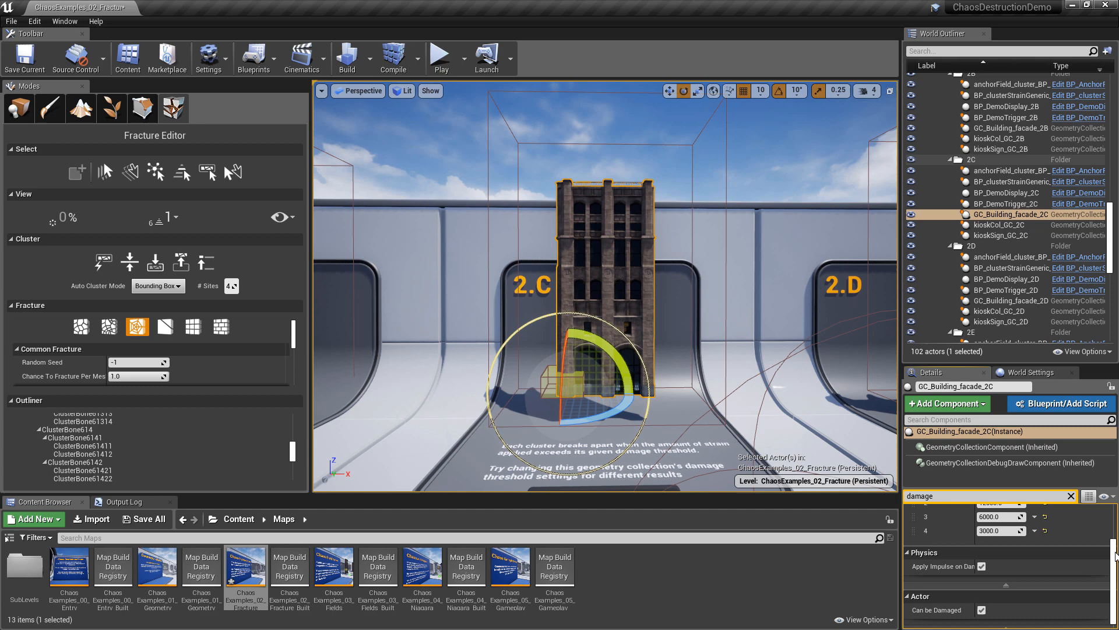
pyautogui.scroll(3, 1067, 525)
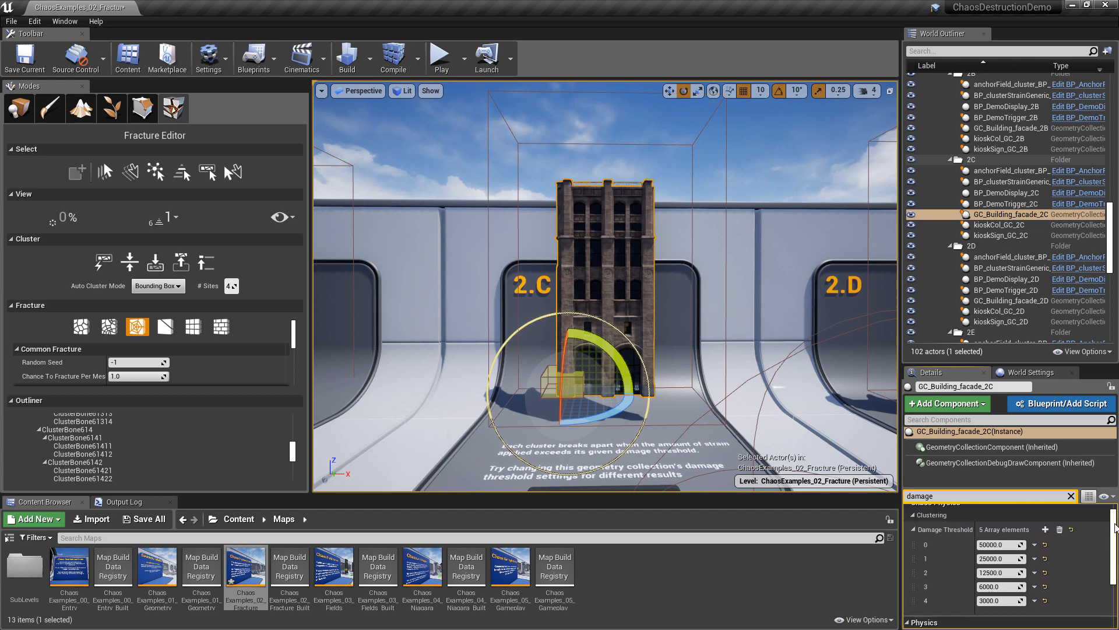
# Clear the property filter and examine the damage threshold array within the full Clustering settings of the 2.C facade
pyautogui.click(1072, 497)
pyautogui.scroll(-5, 1117, 526)
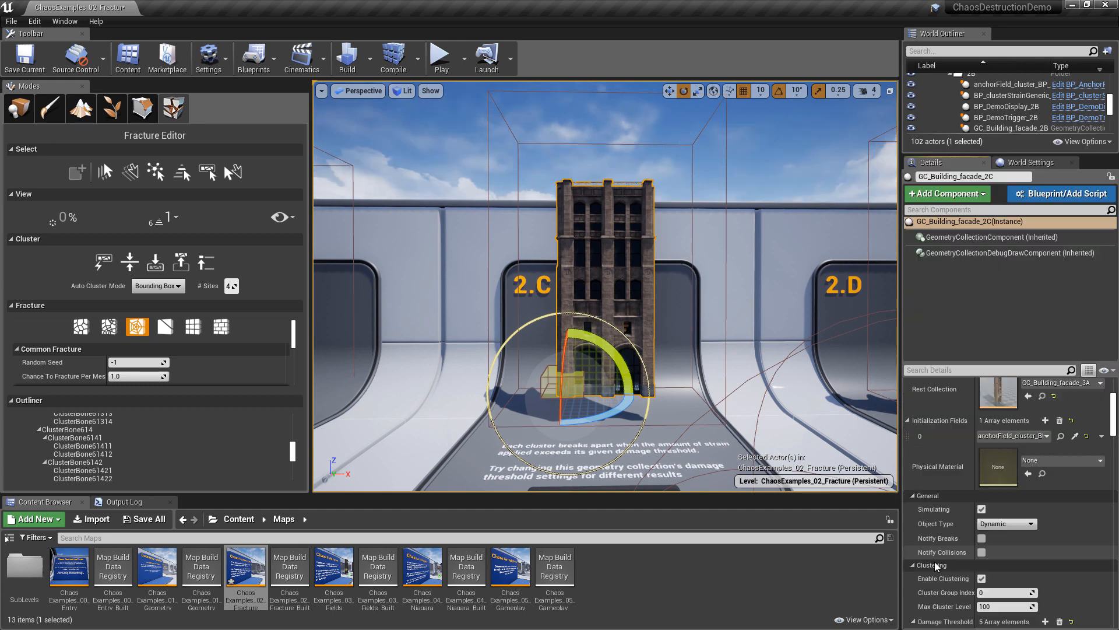
pyautogui.scroll(-3, 935, 557)
pyautogui.scroll(-3, 950, 555)
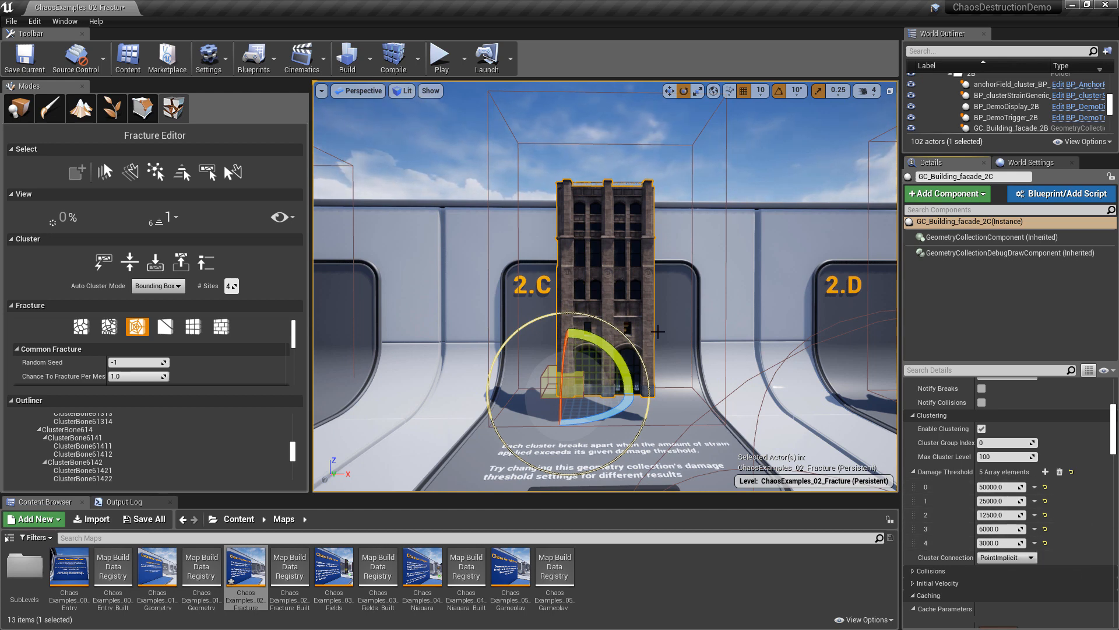
pyautogui.moveTo(688, 341); pyautogui.dragTo(746, 396, button='right')
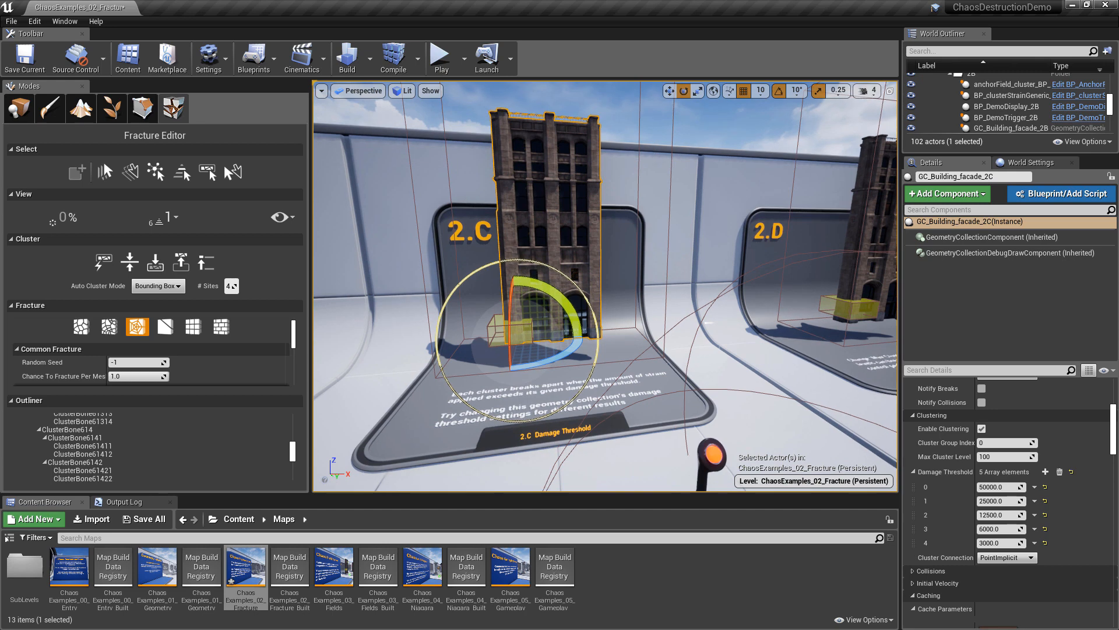
# Play the level, walk to the 2.A Basic Clustering display and trigger its destruction
pyautogui.click(442, 56)
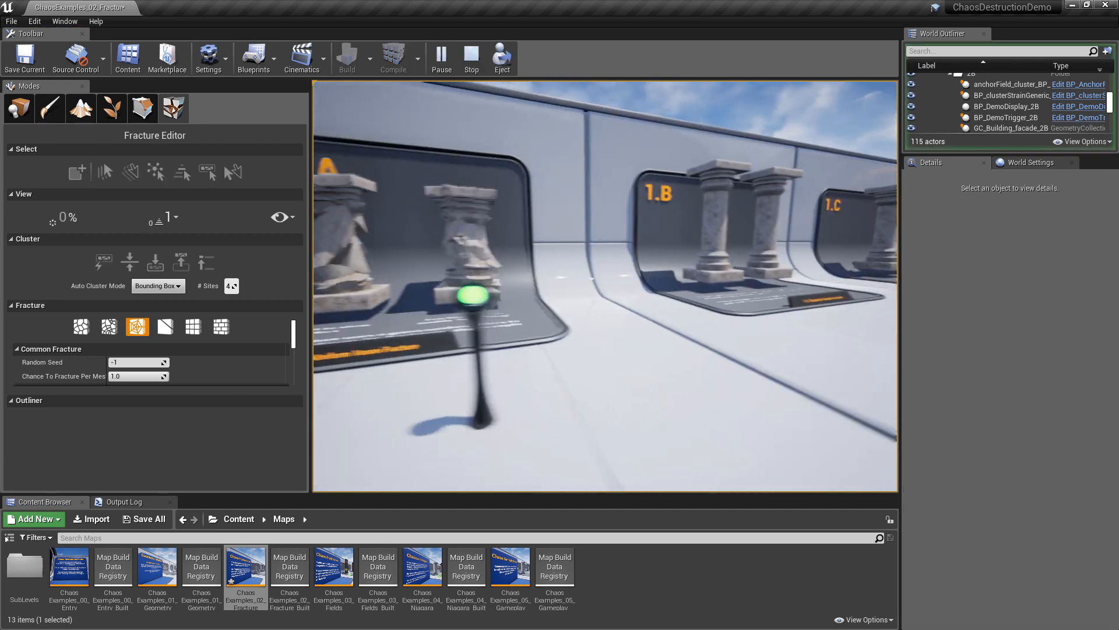
pyautogui.press('w')
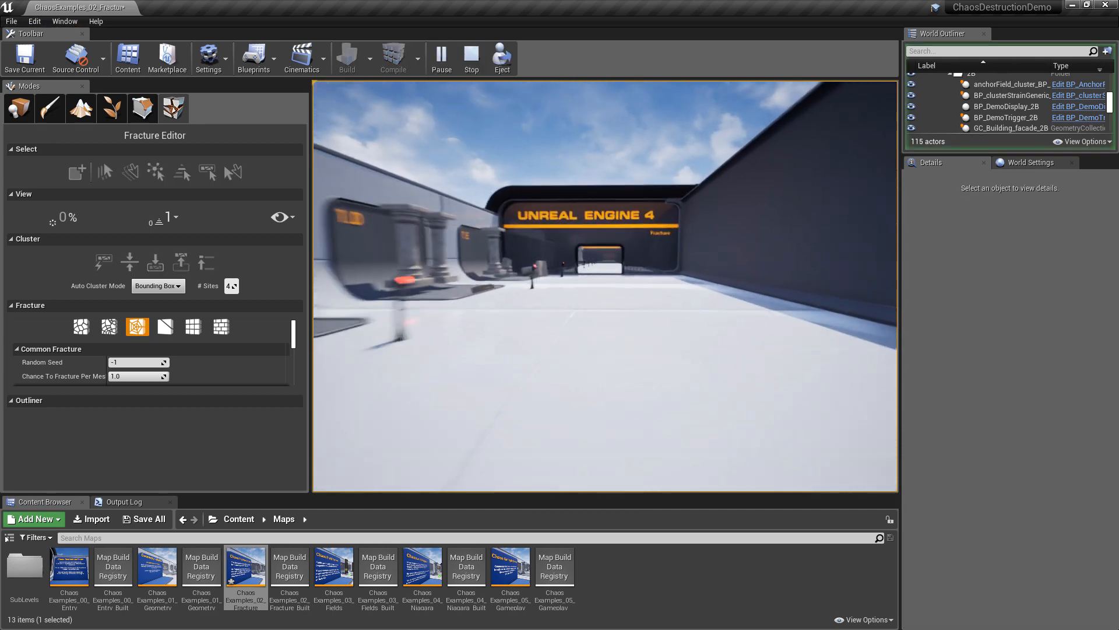
pyautogui.press('w')
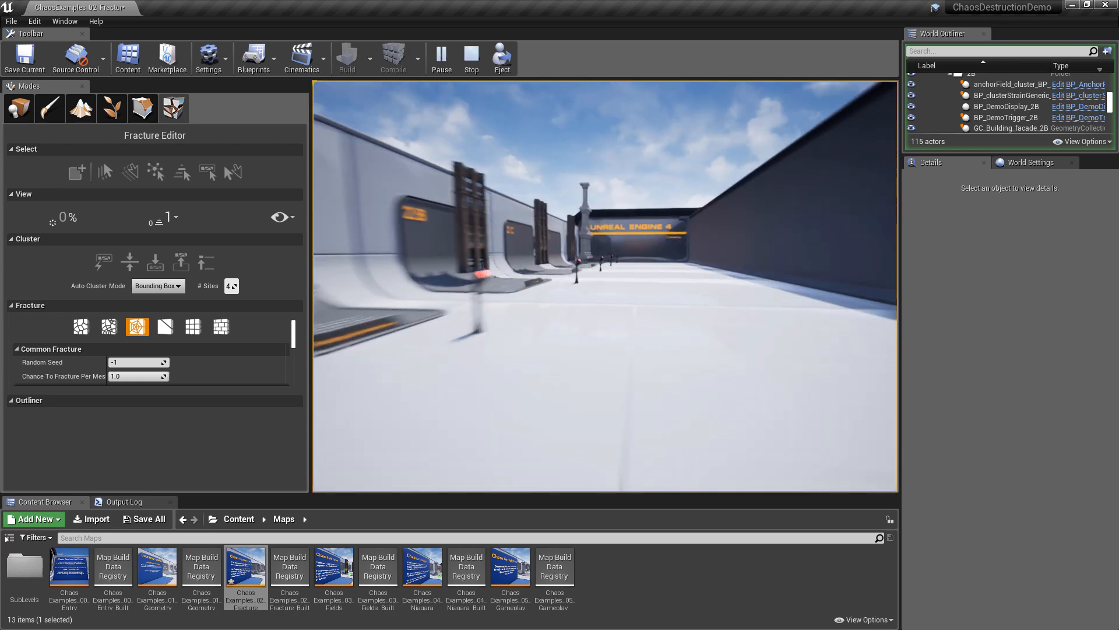
pyautogui.press('w')
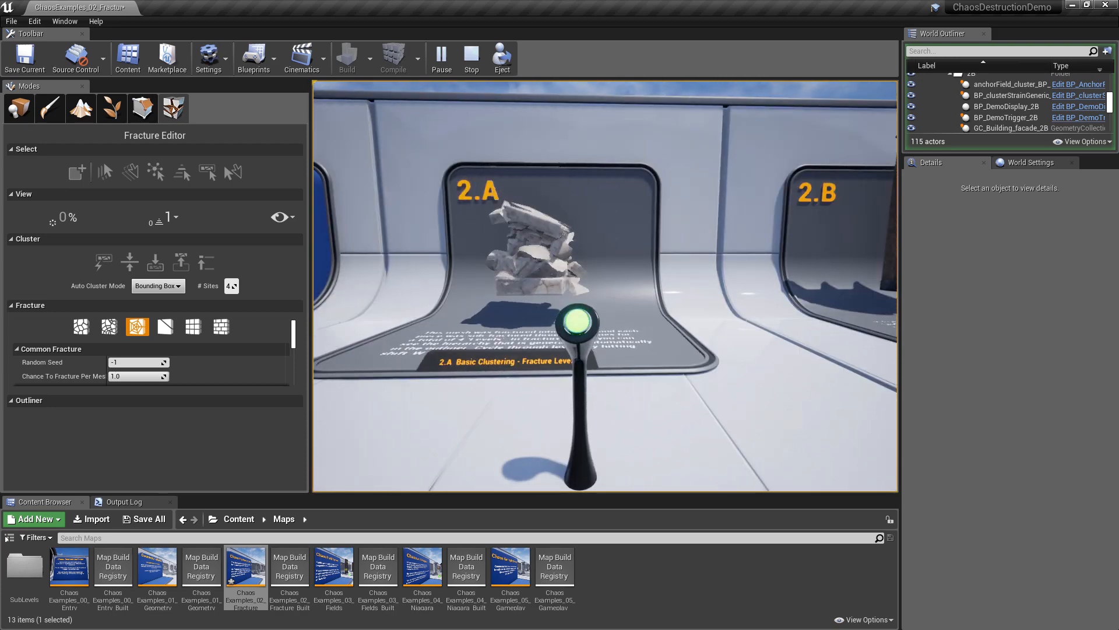
pyautogui.press('w')
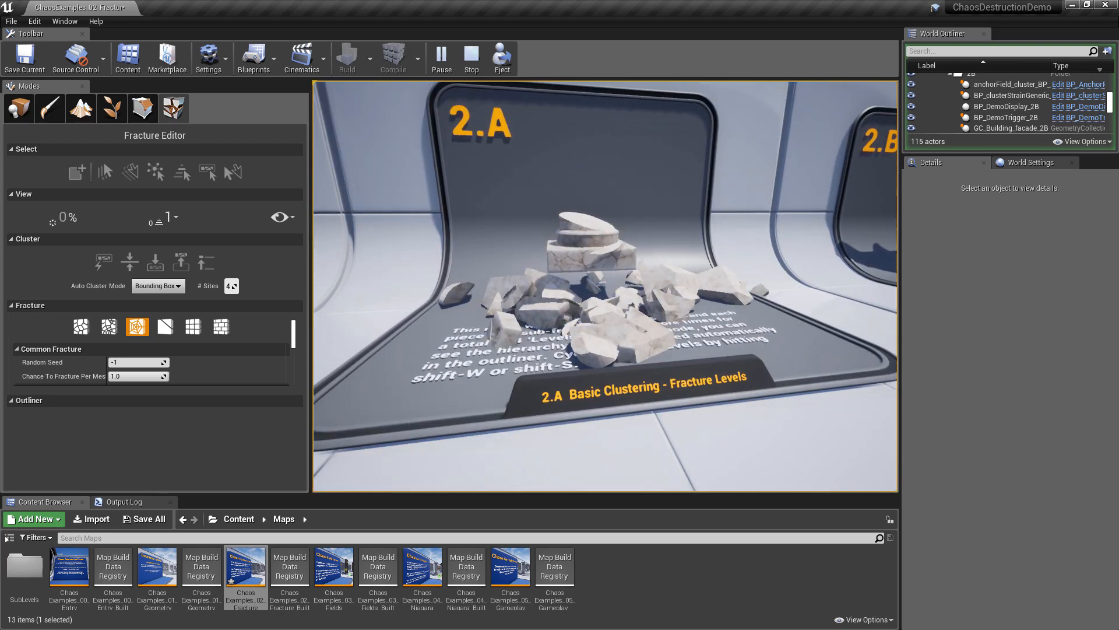
pyautogui.press('s')
pyautogui.press('d')
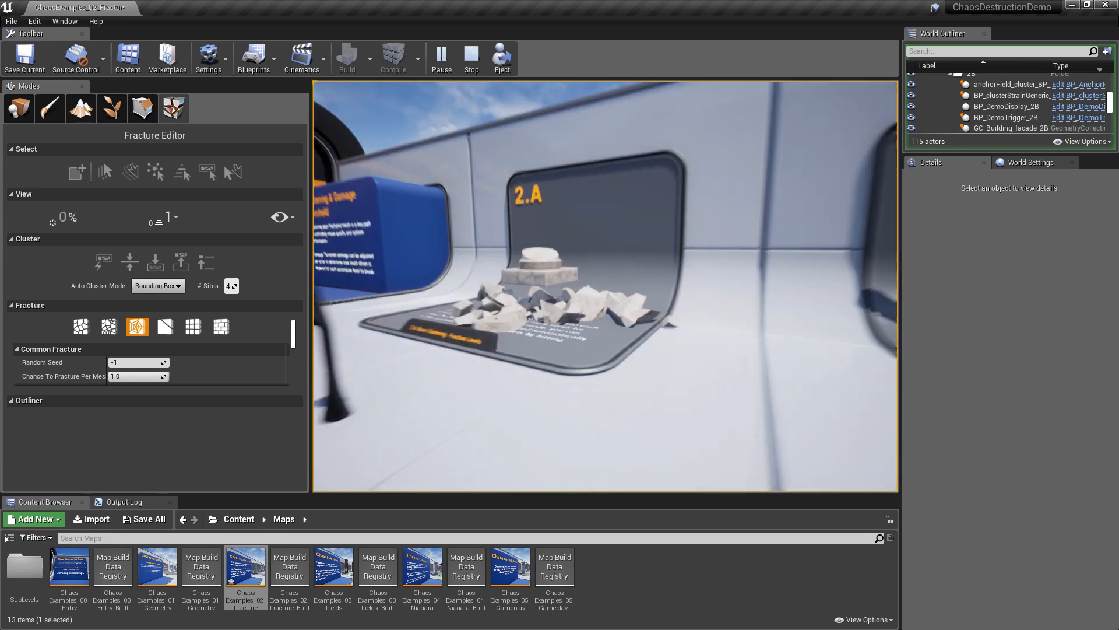
# Trigger the 2.B Auto-Cluster facade's collapse and examine its debris up close
pyautogui.press('w')
pyautogui.press('s')
pyautogui.press('d')
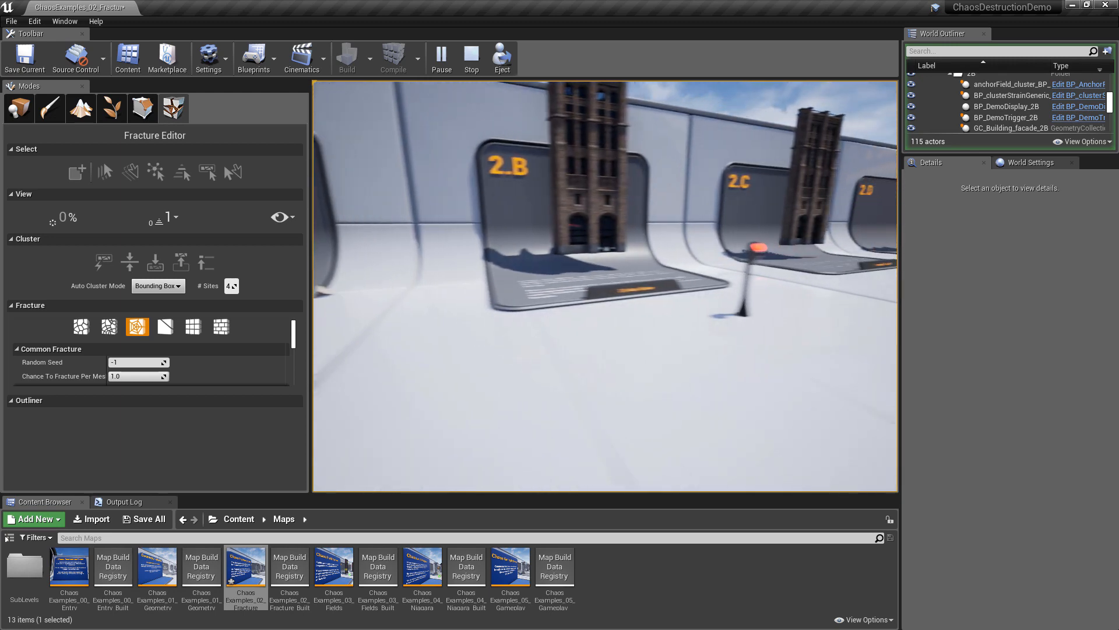
pyautogui.press('w')
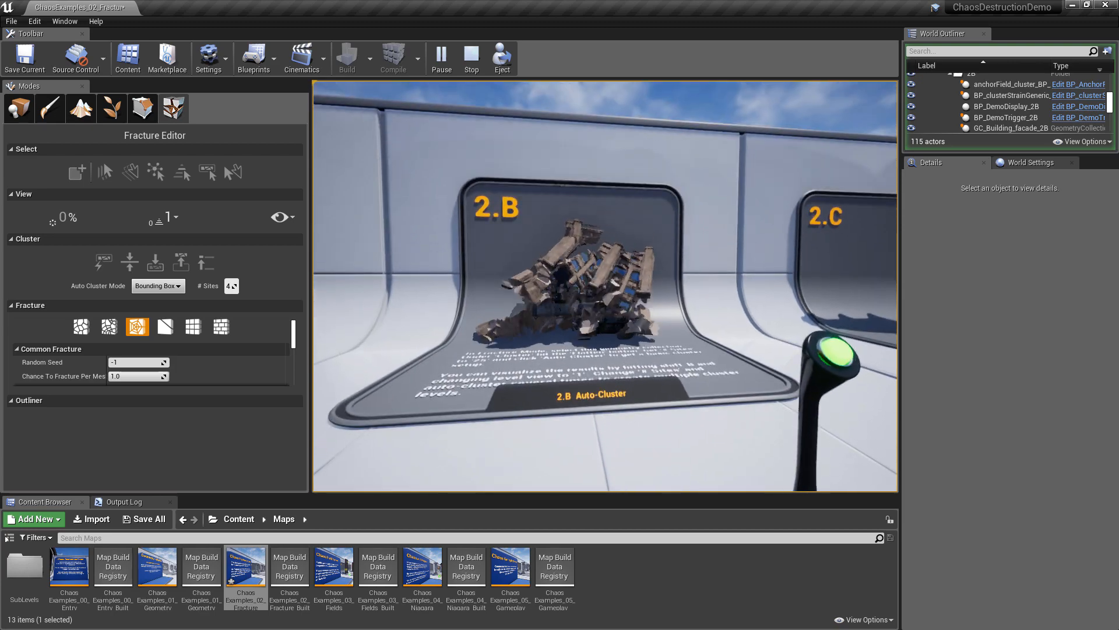
pyautogui.press('s')
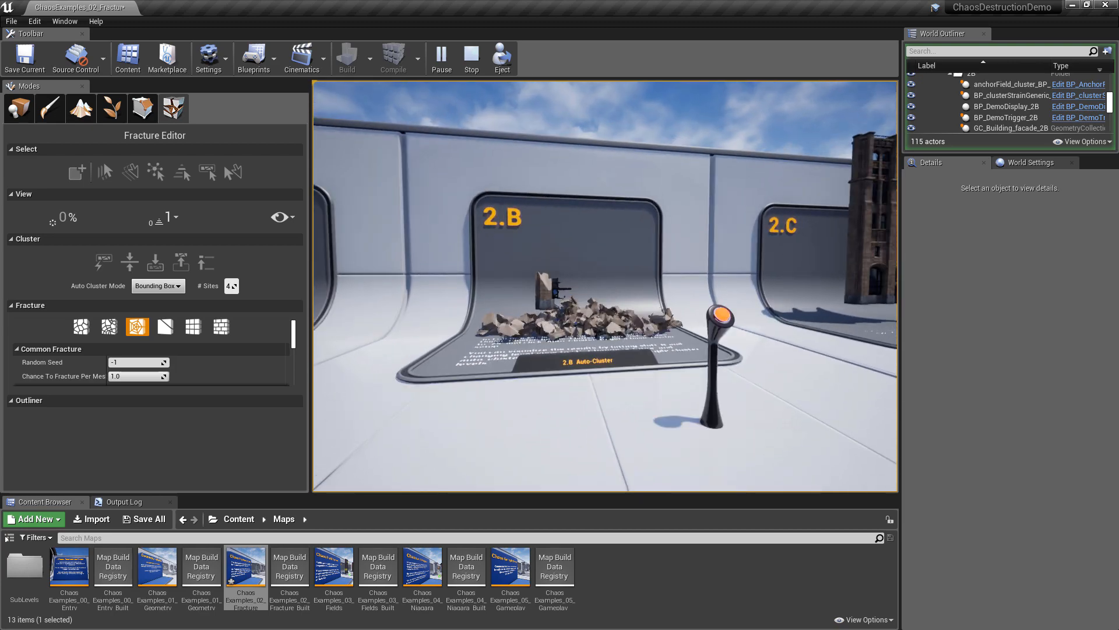
pyautogui.press('w')
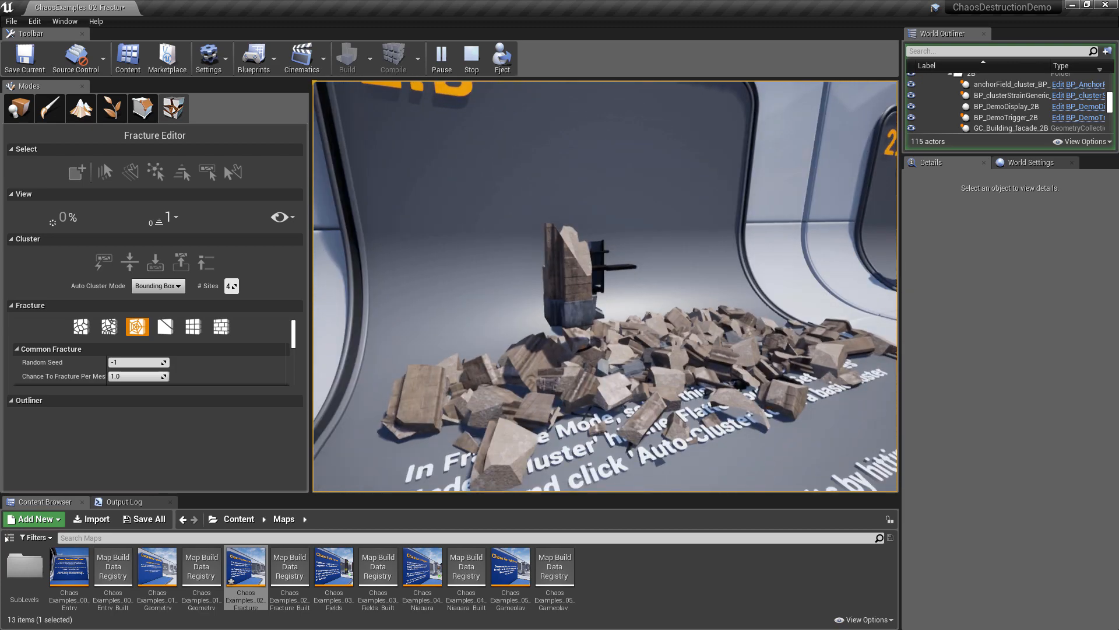
pyautogui.press('s')
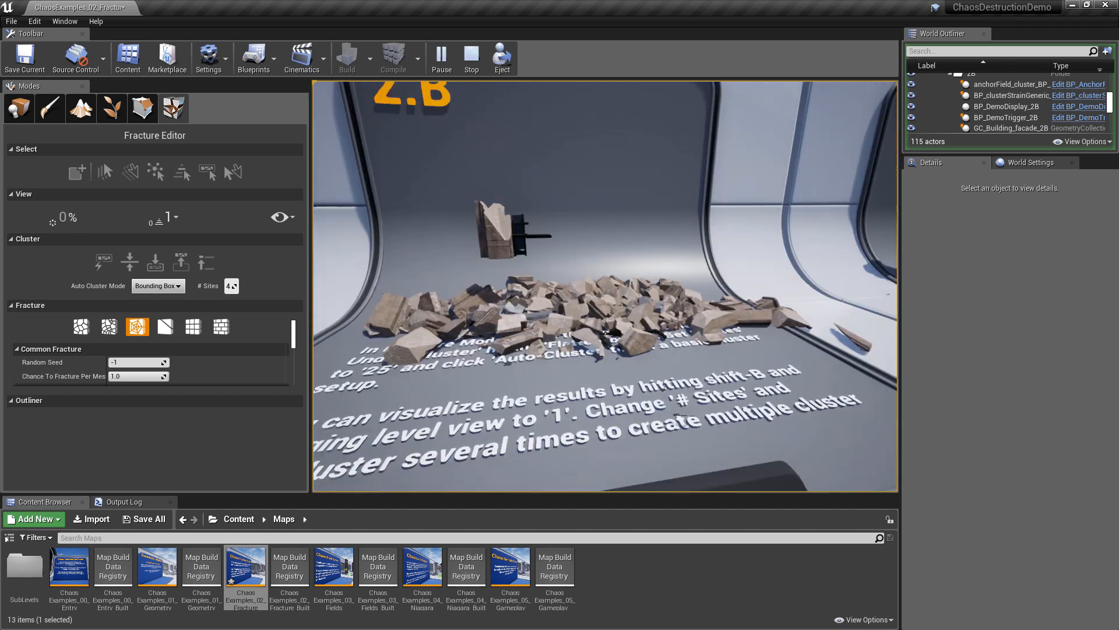
# Walk to the 2.C Damage Threshold display, trigger its collapse, inspect the debris and stop playing
pyautogui.press('a')
pyautogui.press('s')
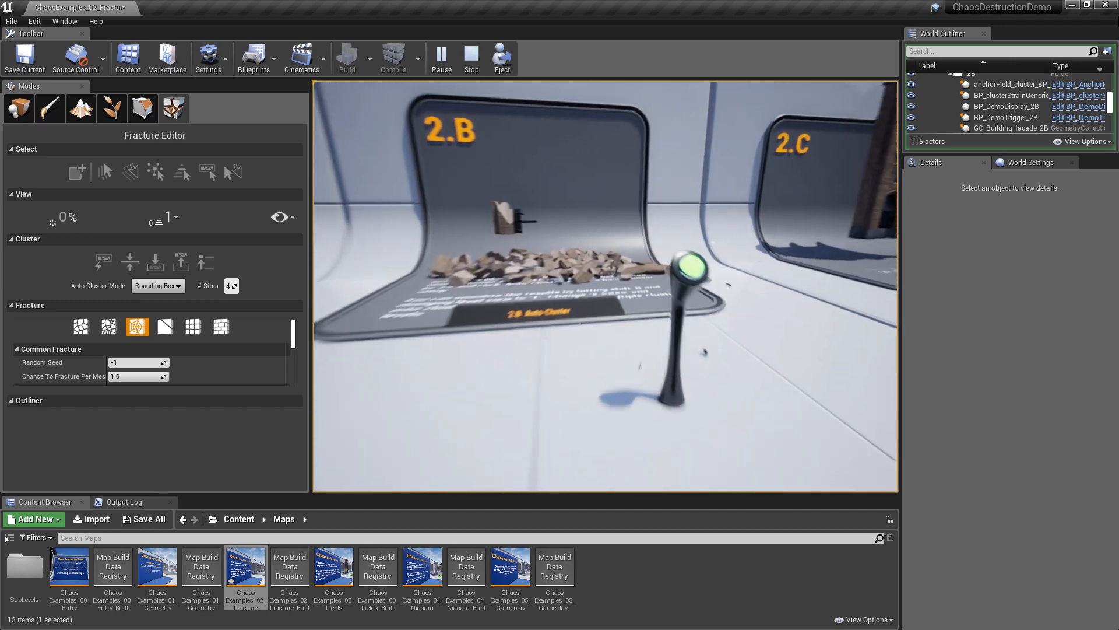
pyautogui.press('s')
pyautogui.press('w')
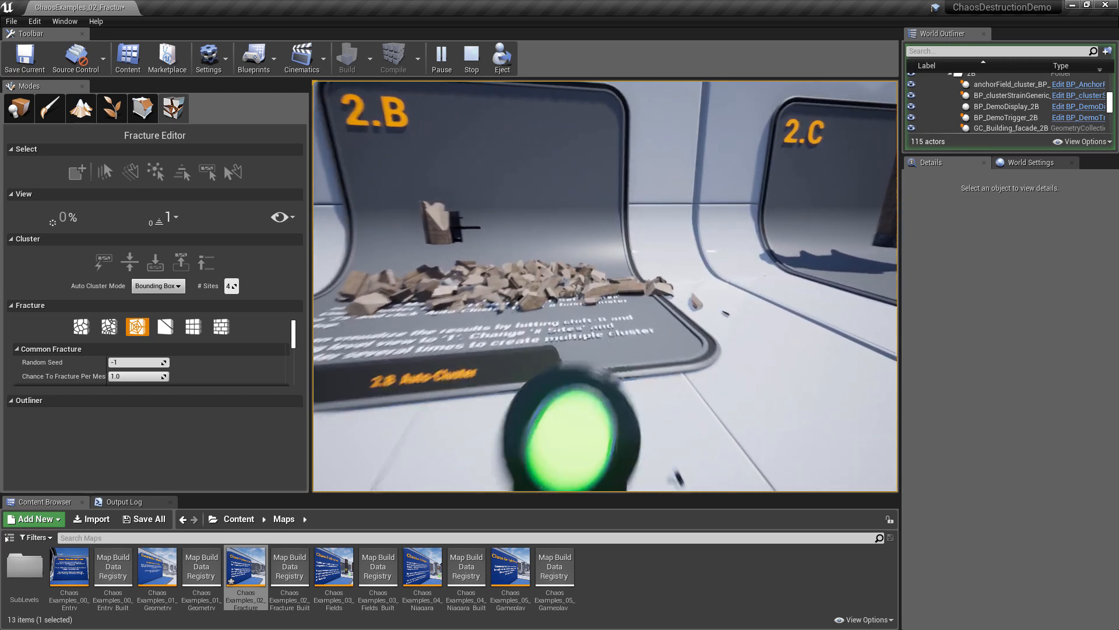
pyautogui.press('a')
pyautogui.press('d')
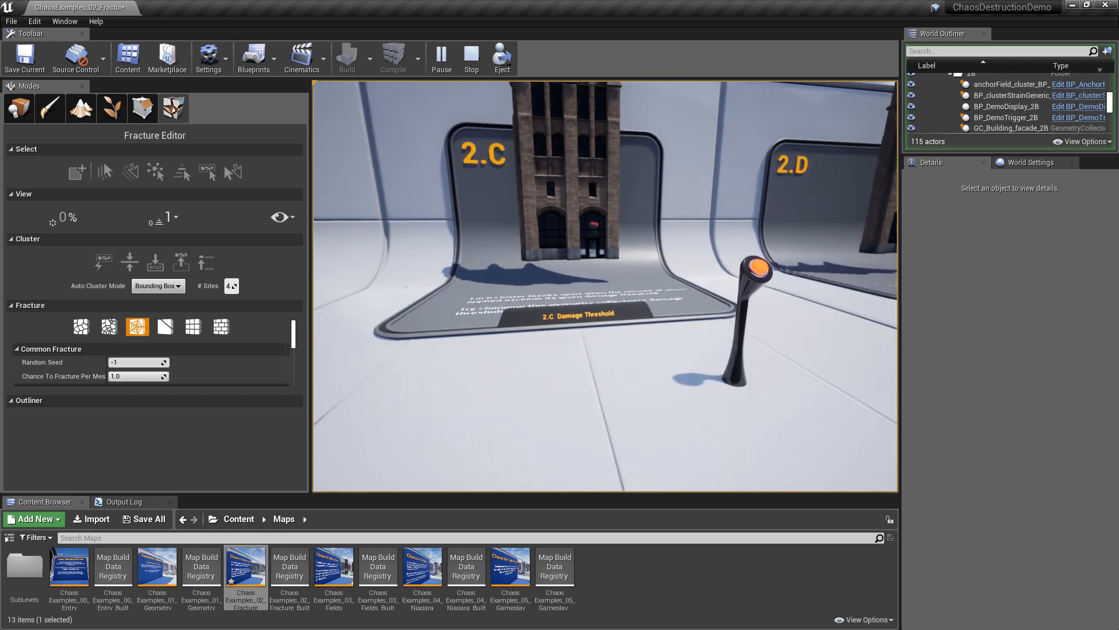
pyautogui.press('d')
pyautogui.press('w')
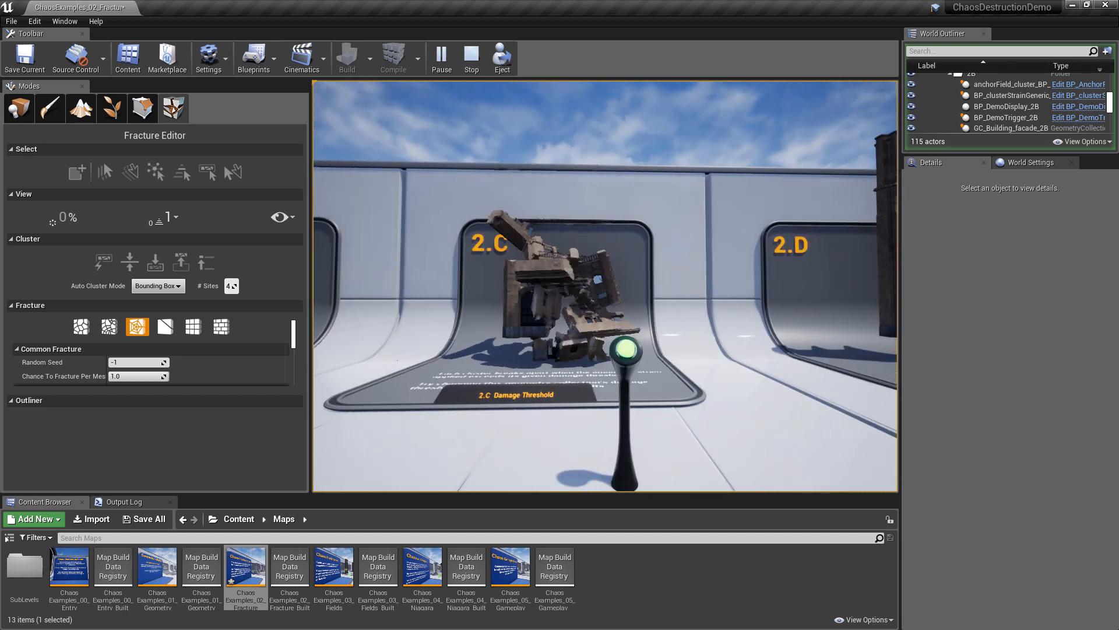
pyautogui.press('w')
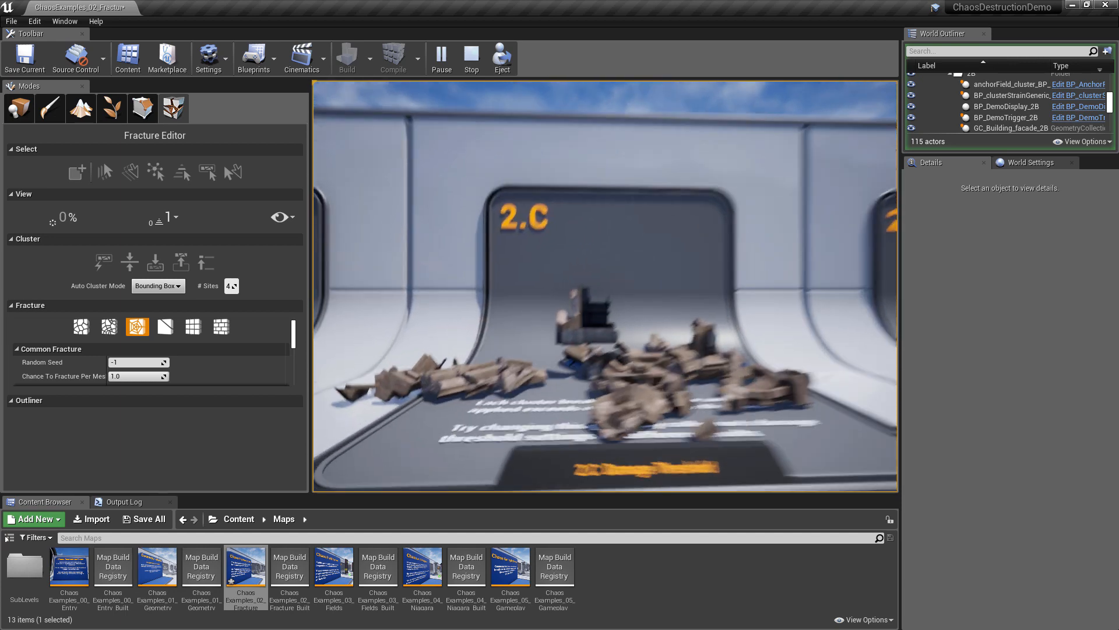
pyautogui.press('a')
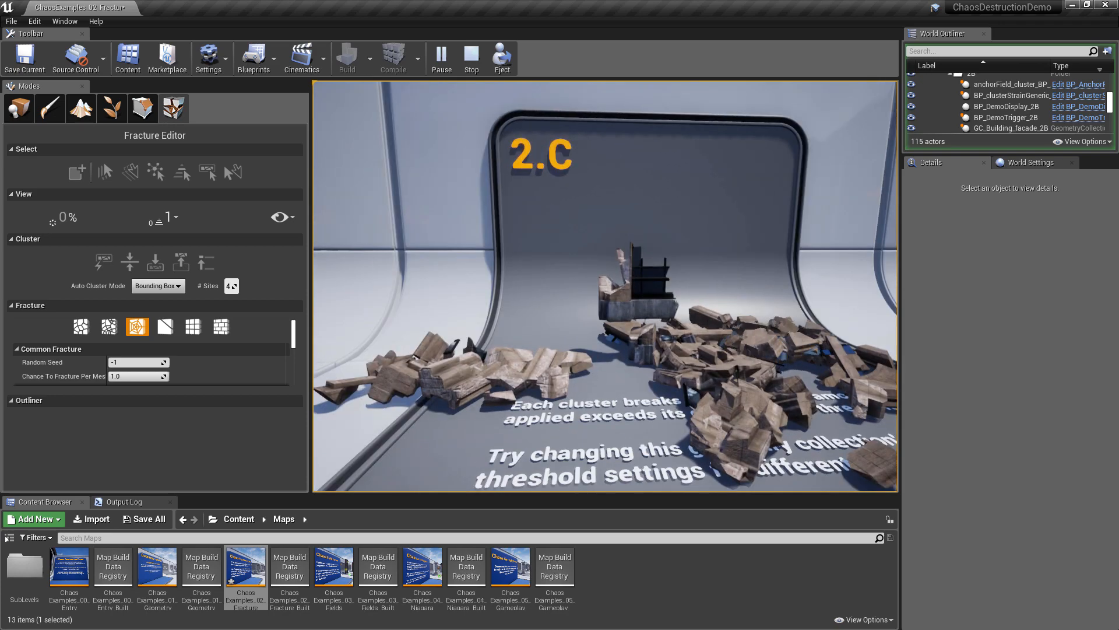
pyautogui.press('s')
pyautogui.press('Escape')
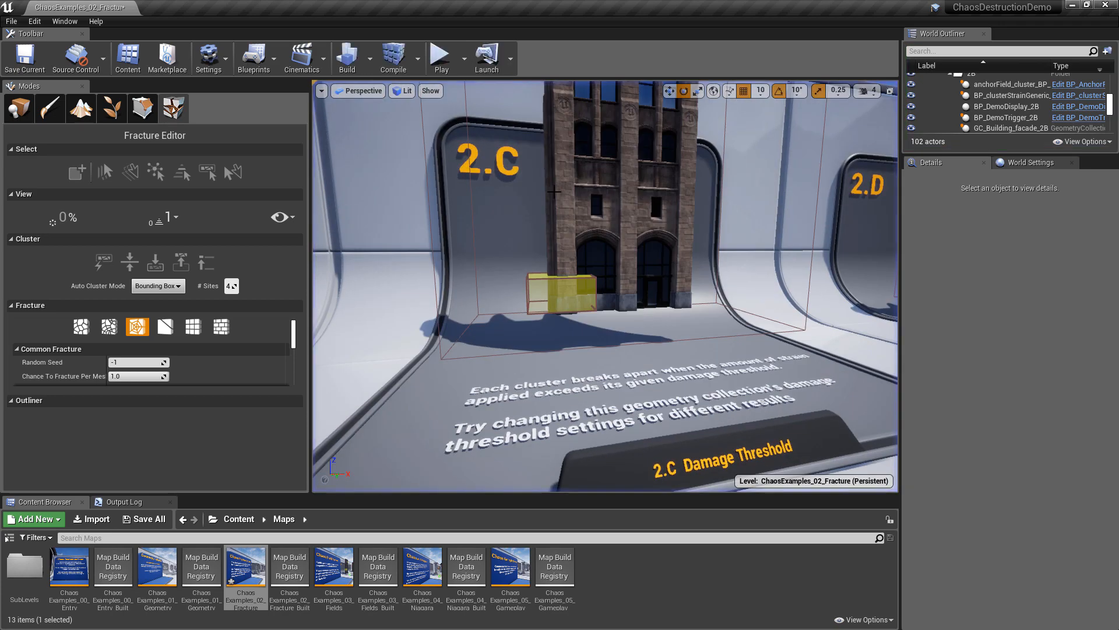
# Set the 2.C facade's damage thresholds to 30000, 10000, 4000, 1000 and 500, keeping Cluster Connection at PointImplicit
pyautogui.click(593, 187)
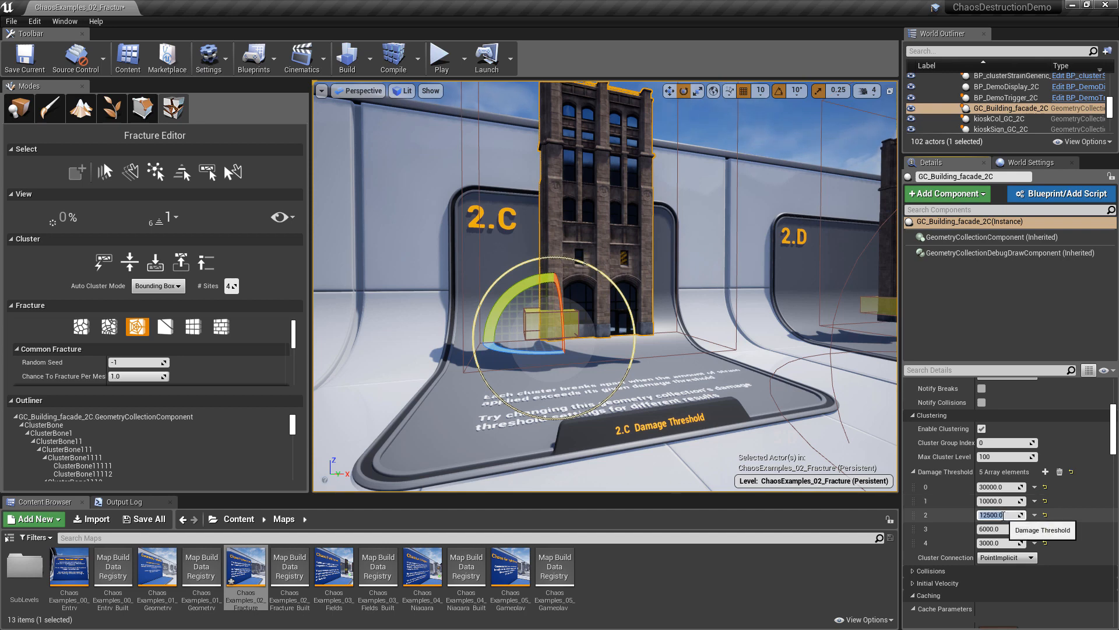
pyautogui.click(1003, 514)
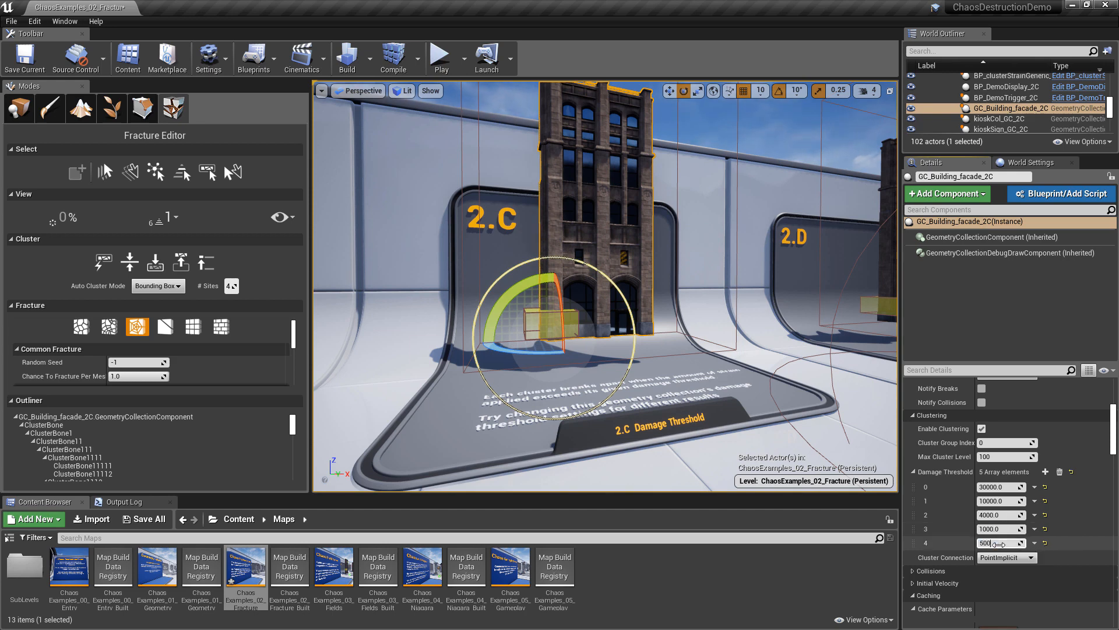
pyautogui.click(1025, 557)
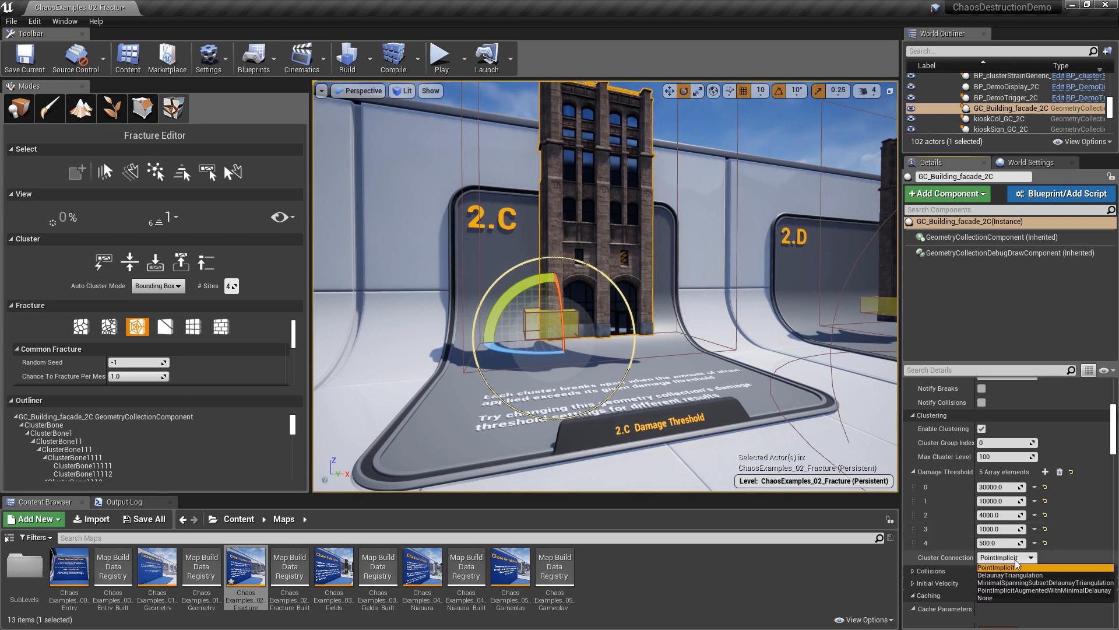
pyautogui.click(1072, 555)
# Play the level again, walk through to the clustering displays and trigger the 2.B facade
pyautogui.moveTo(577, 282); pyautogui.dragTo(540, 282, button='right')
pyautogui.press('s')
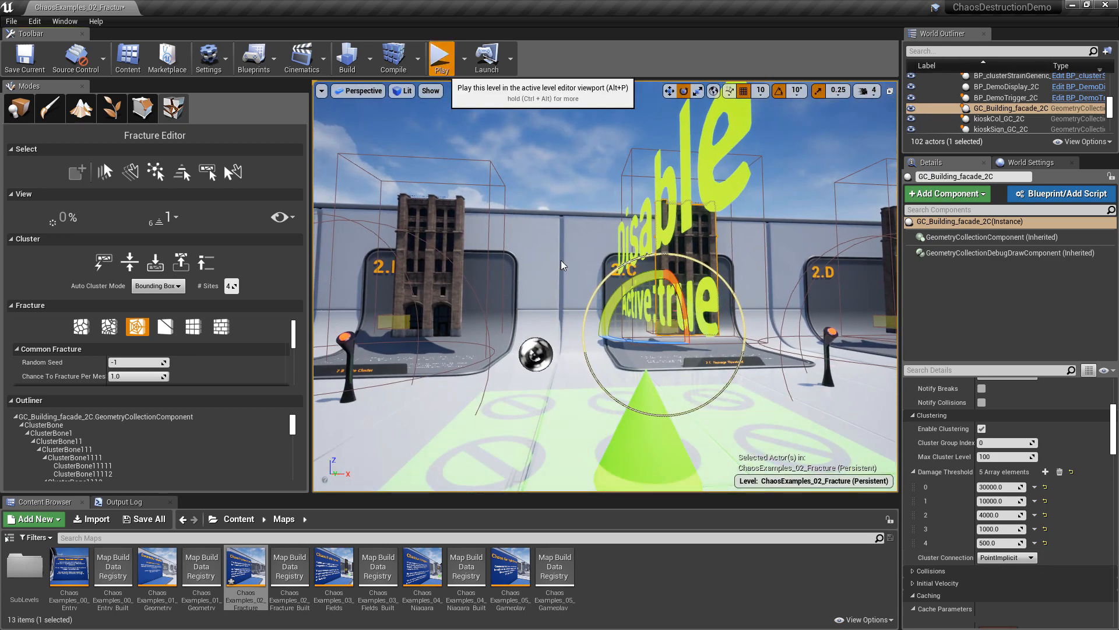
pyautogui.hotkey('alt', 'p')
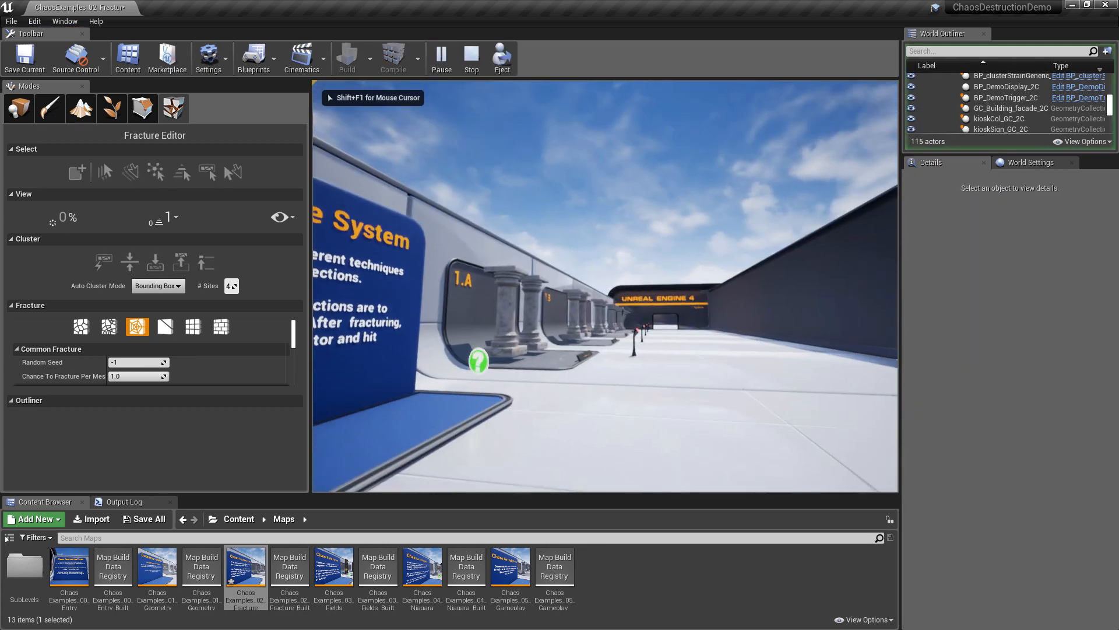
pyautogui.press('w')
pyautogui.press('w')
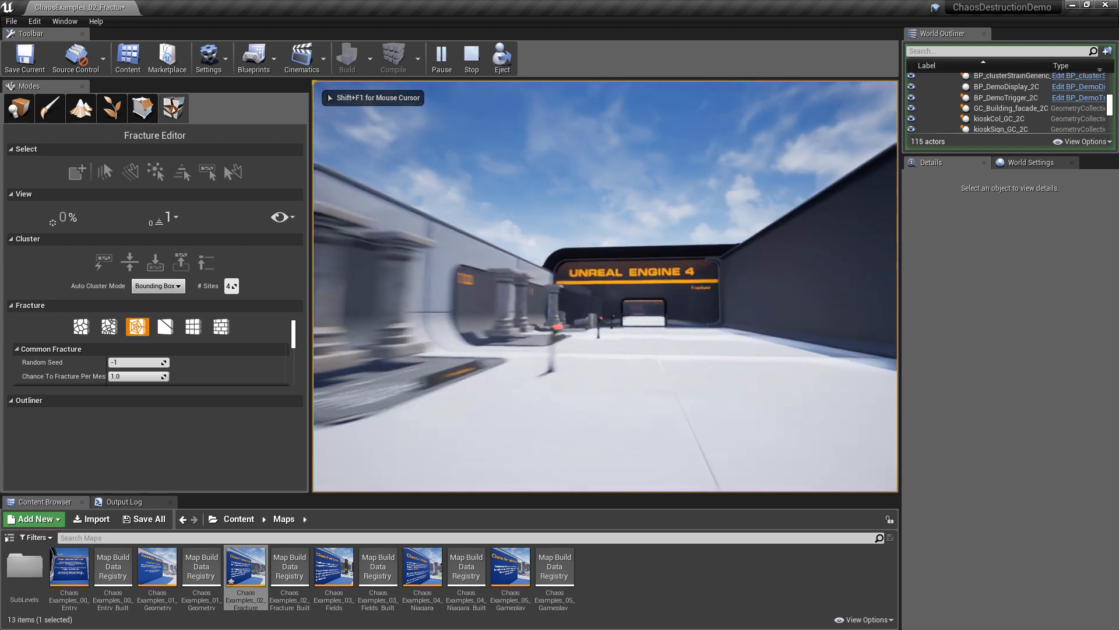
pyautogui.press('w')
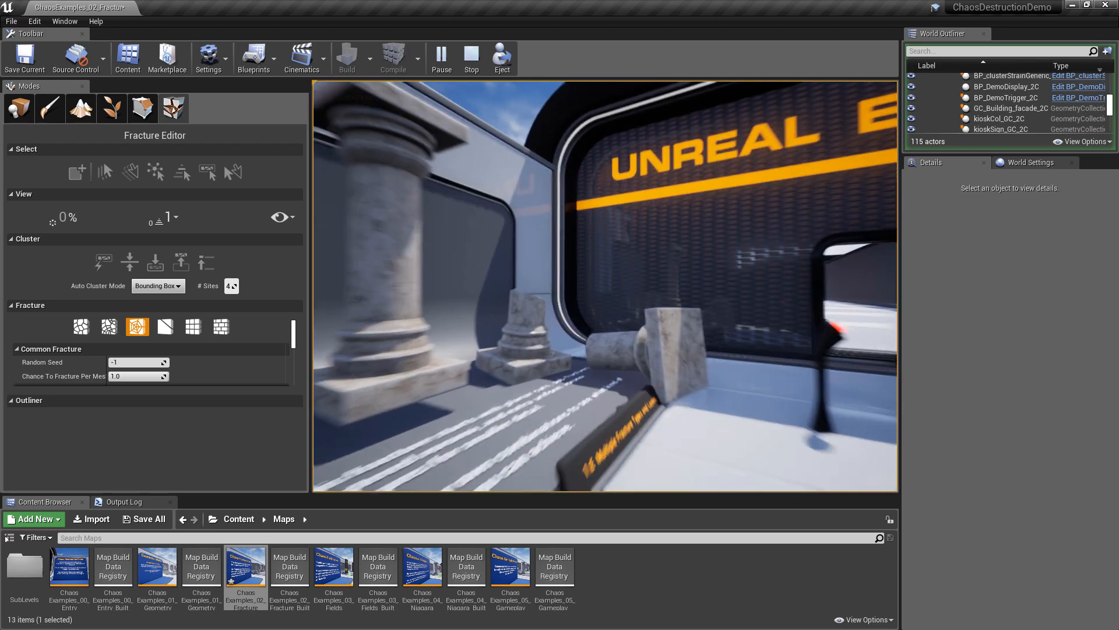
pyautogui.press('w')
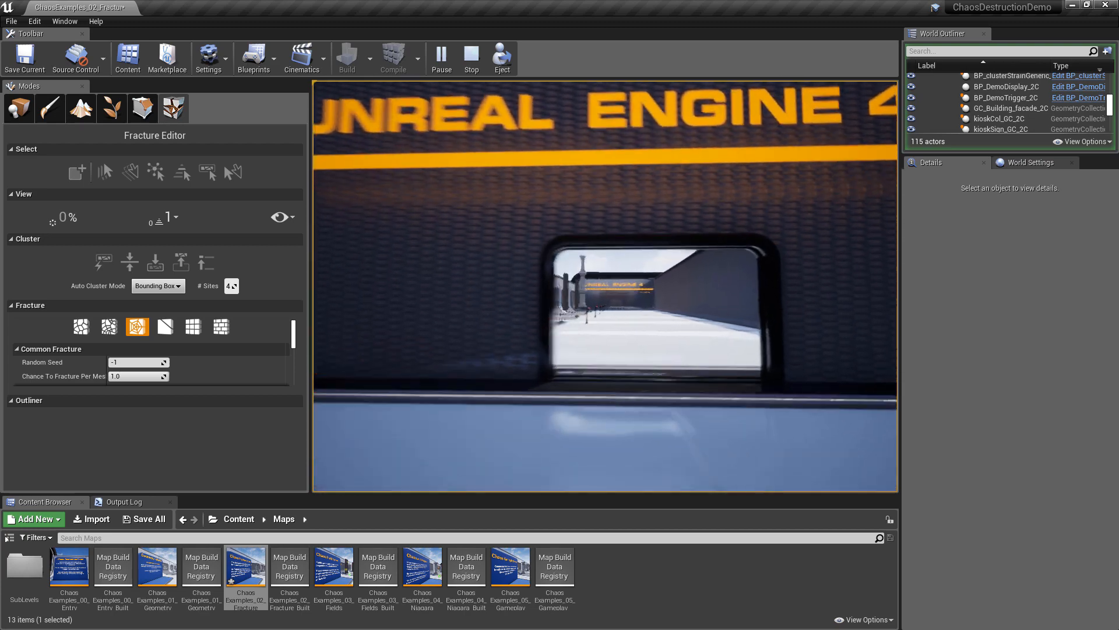
pyautogui.press('w')
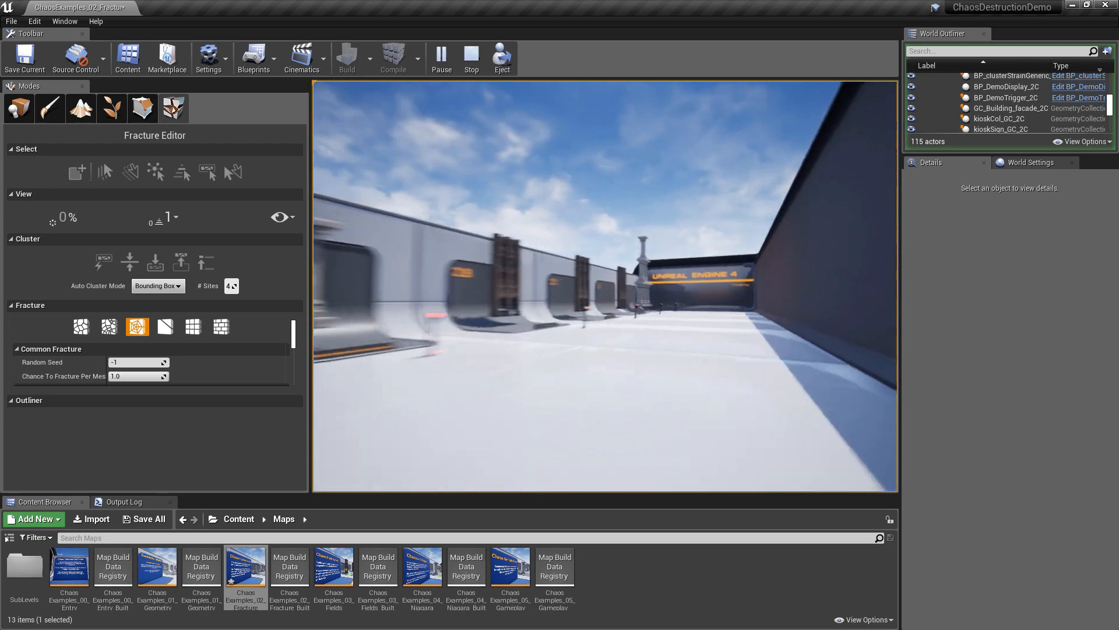
pyautogui.press('w')
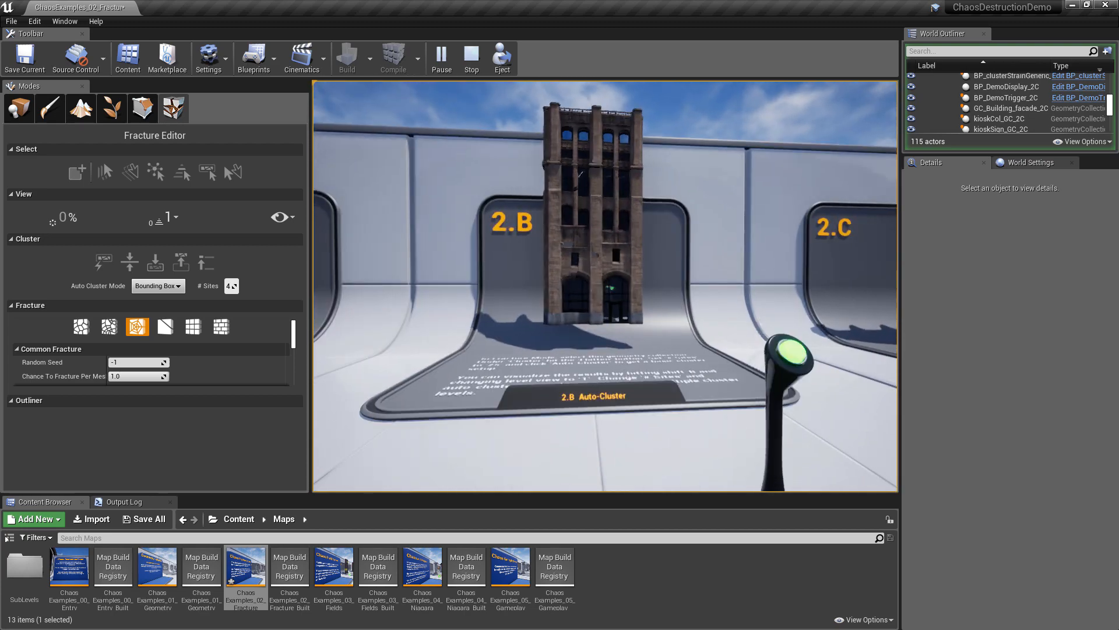
# Walk from the 2.B display to the 2.C Damage Threshold display and trigger its facade's collapse
pyautogui.press('d')
pyautogui.press('d')
pyautogui.press('w')
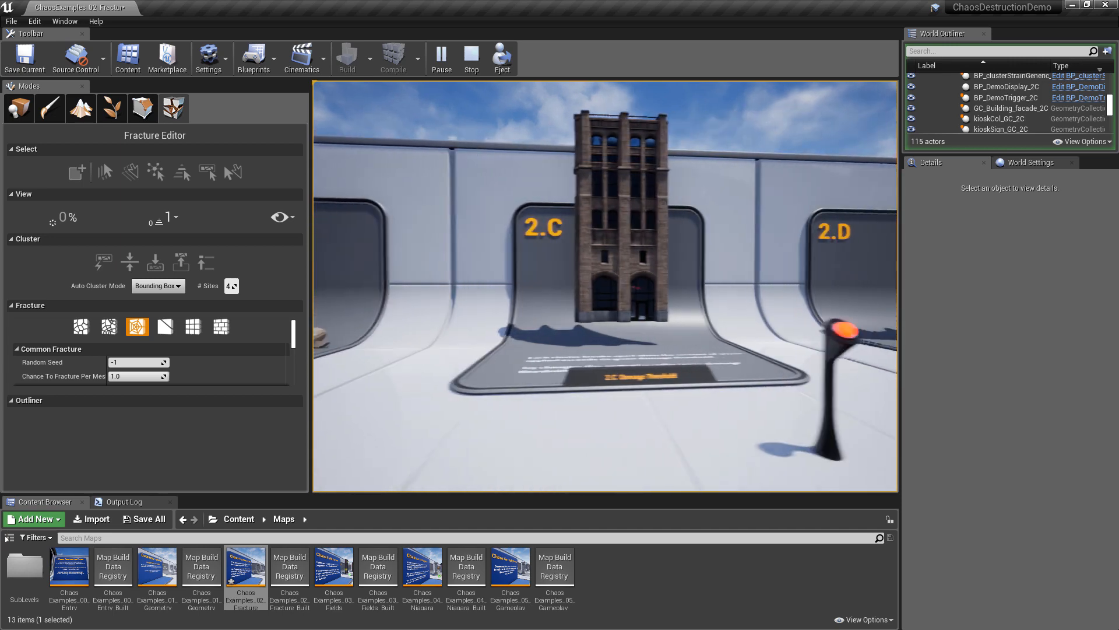
pyautogui.press('w')
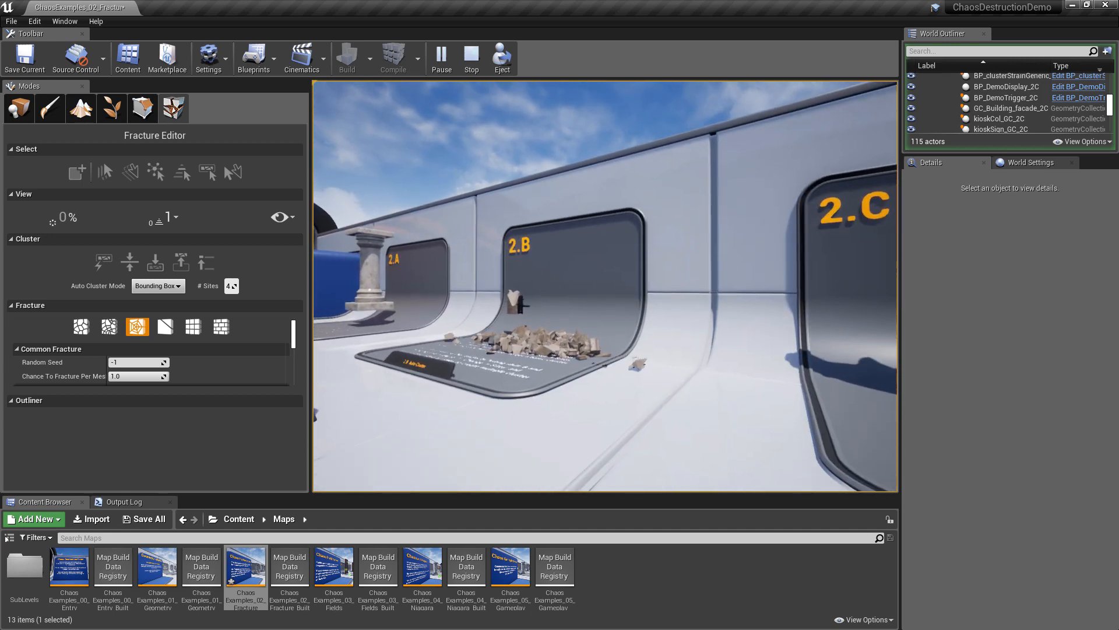
pyautogui.press('s')
pyautogui.press('w')
pyautogui.press('d')
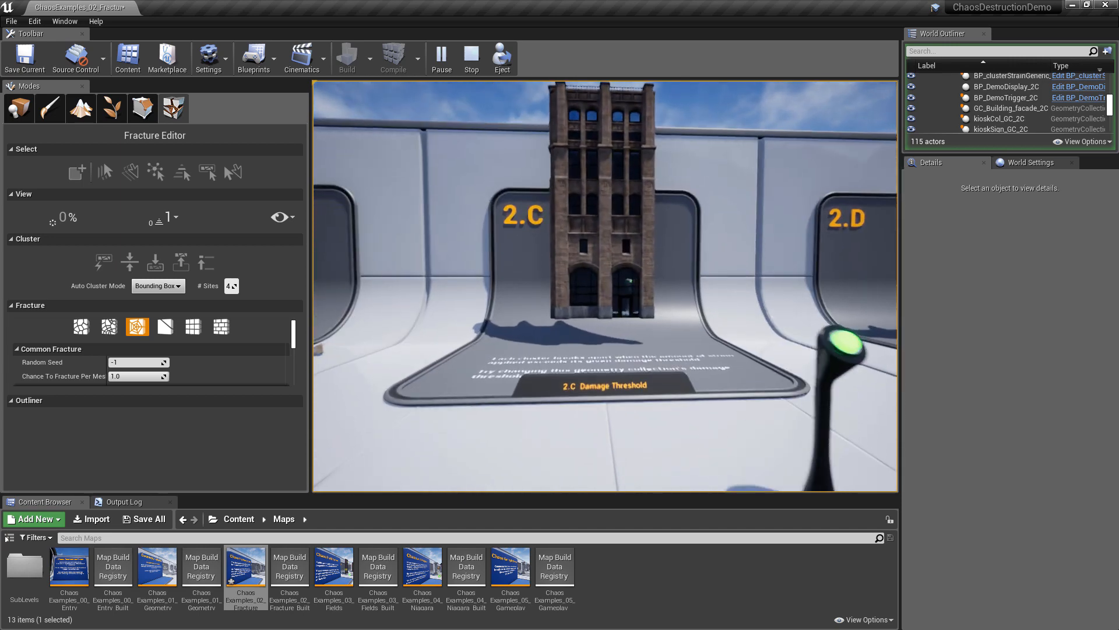
pyautogui.press('d')
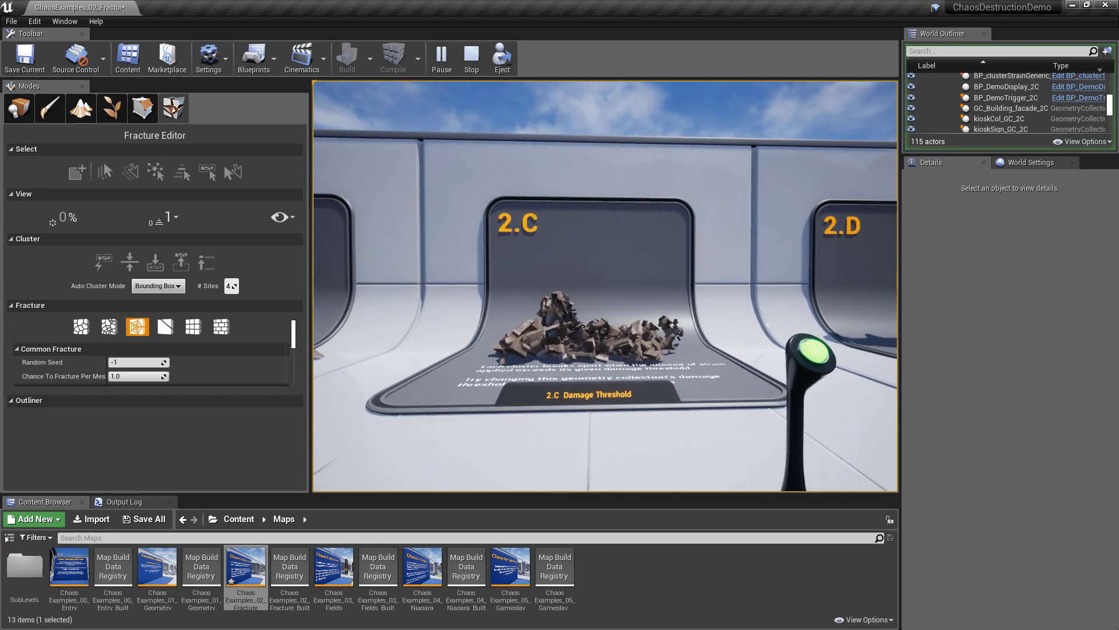
# Examine the 2.C facade's debris up close from several angles to see how finely its clusters broke apart
pyautogui.press('w')
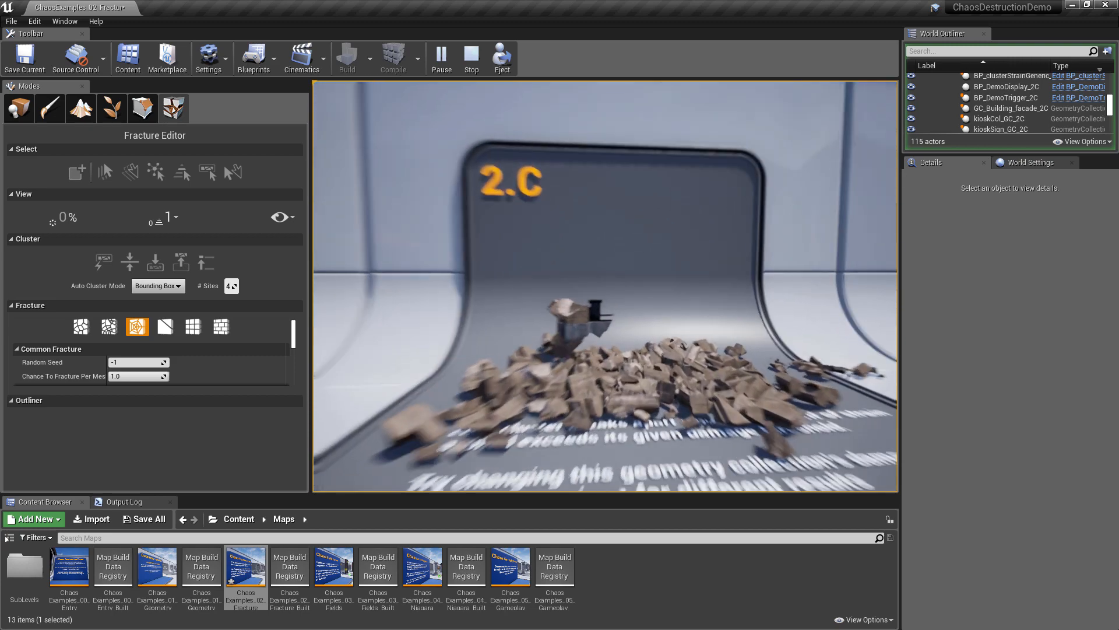
pyautogui.press('s')
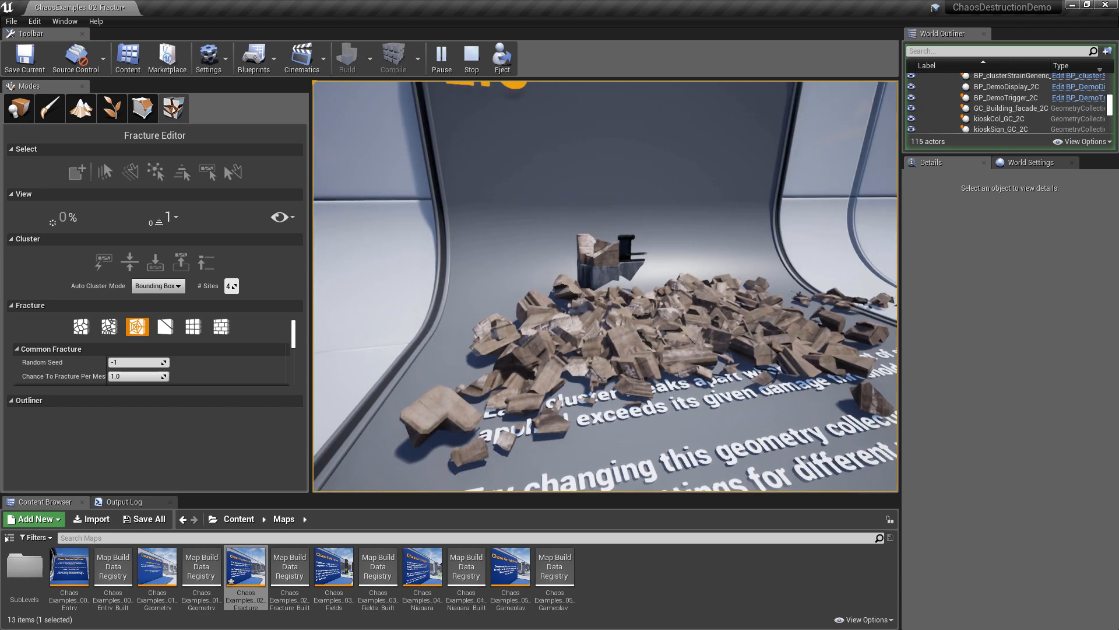
pyautogui.press('a')
pyautogui.press('w')
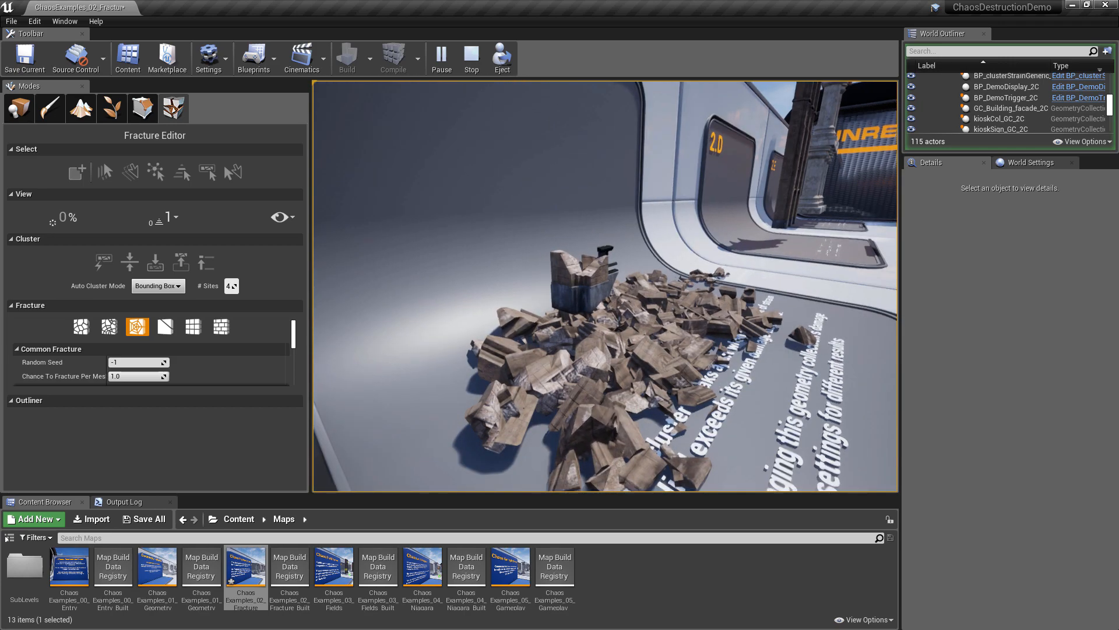
pyautogui.press('w')
pyautogui.press('w')
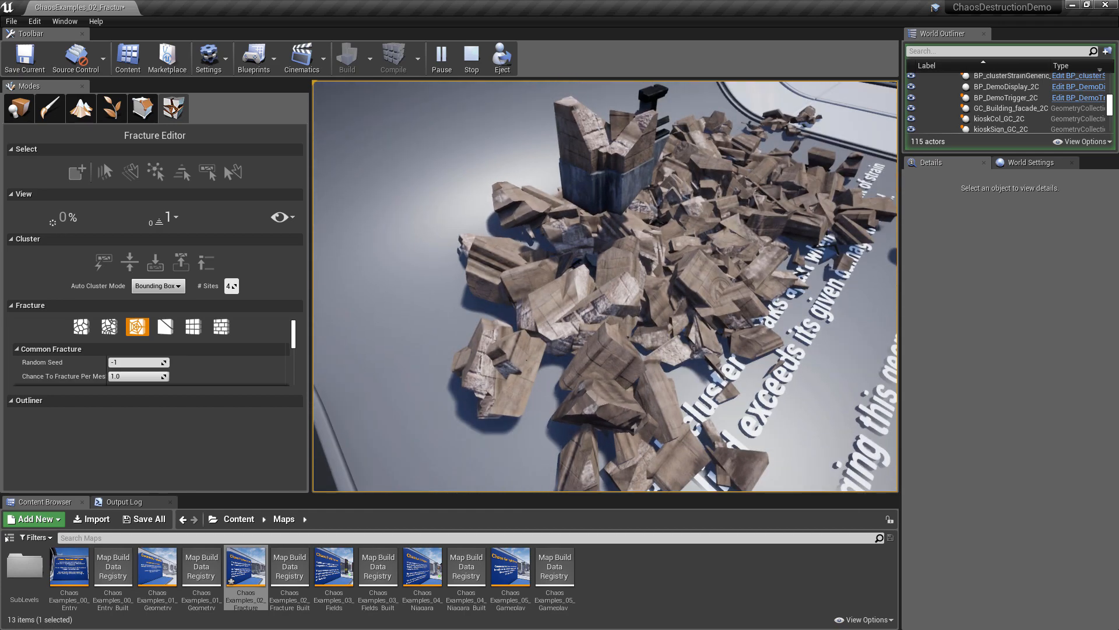
pyautogui.press('s')
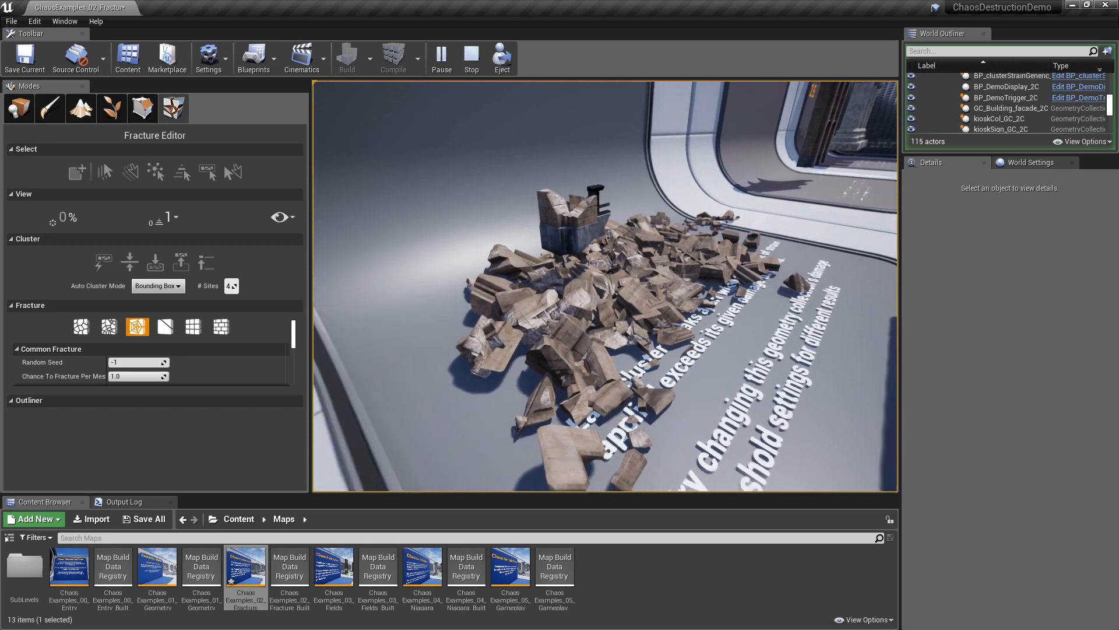
pyautogui.press('s')
pyautogui.press('w')
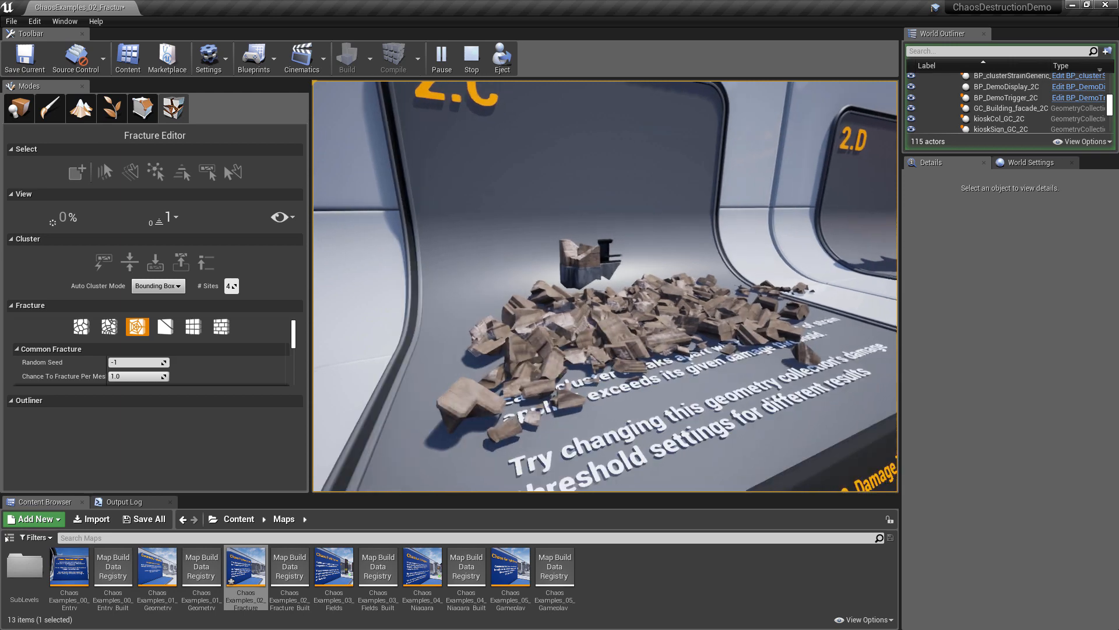
pyautogui.press('s')
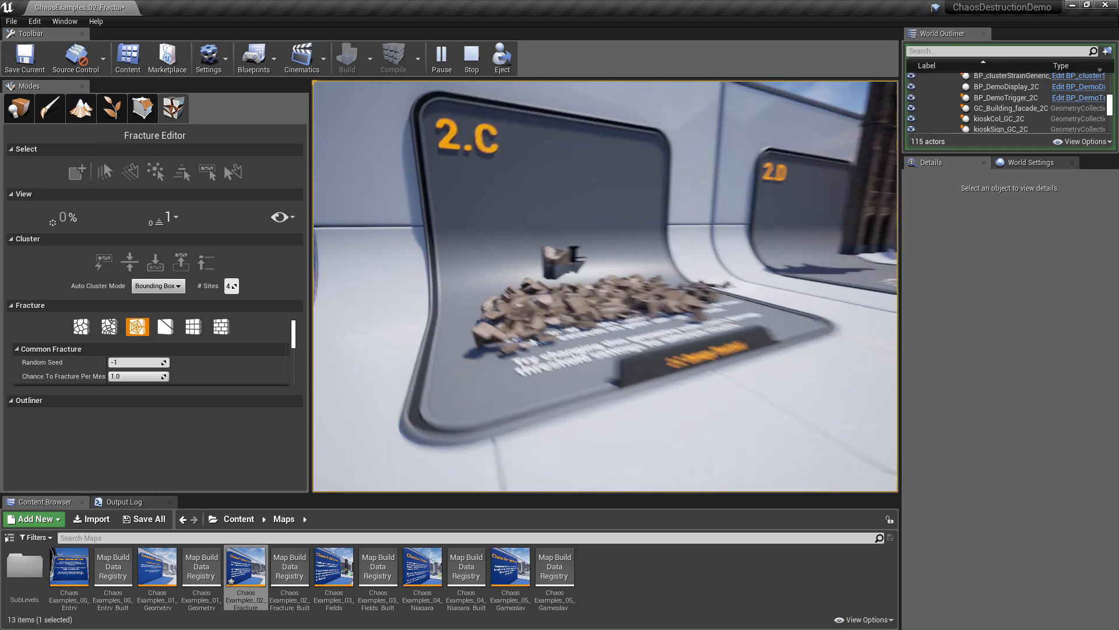
# Walk to the 2.D Managing Cluster Levels display and read its floor description
pyautogui.press('d')
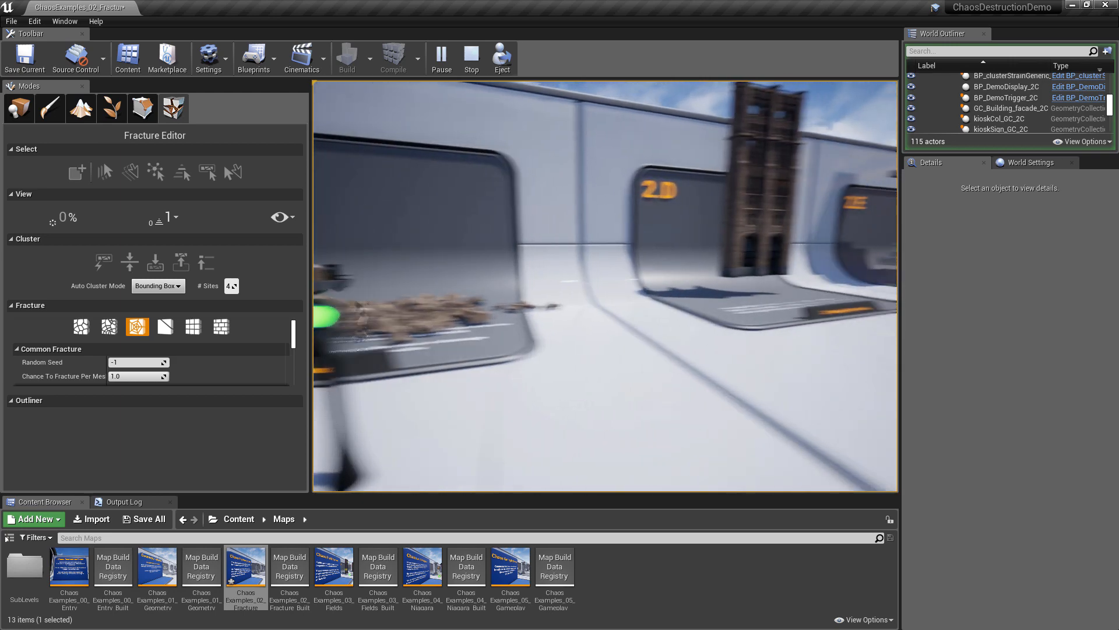
pyautogui.press('w')
pyautogui.press('w')
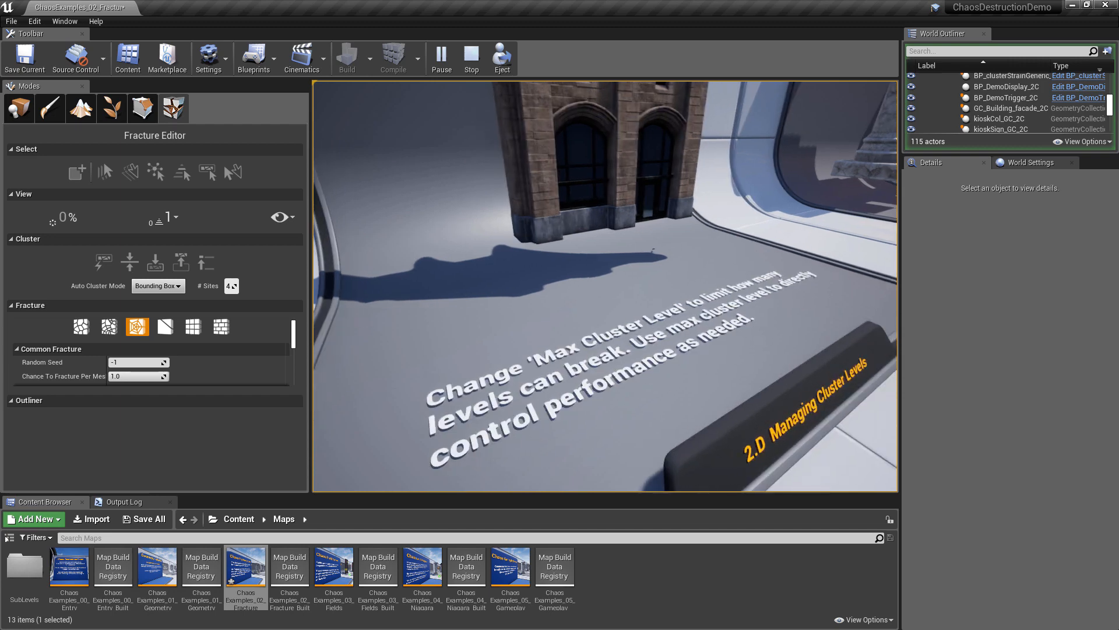
pyautogui.press('s')
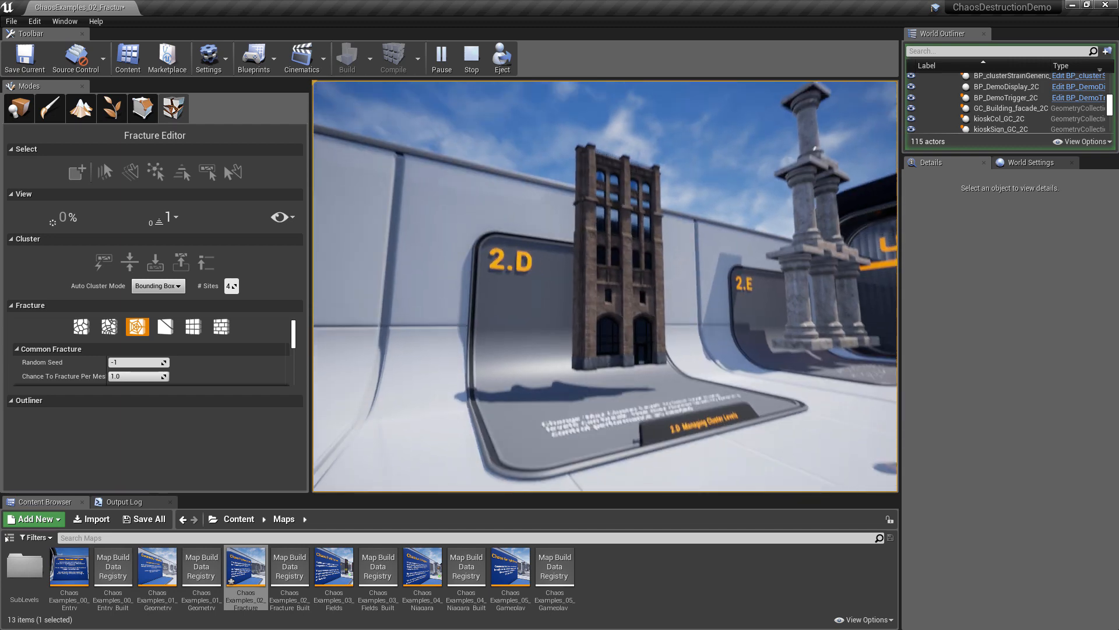
pyautogui.press('w')
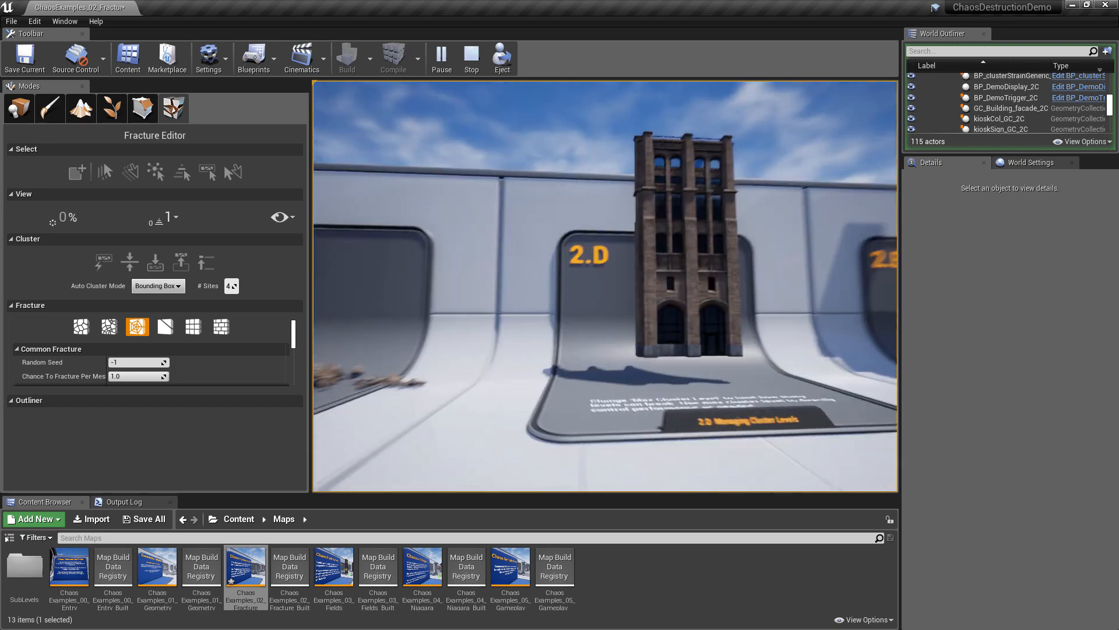
# Trigger the 2.D facade's collapse, inspect its debris up close and stop playing
pyautogui.press('s')
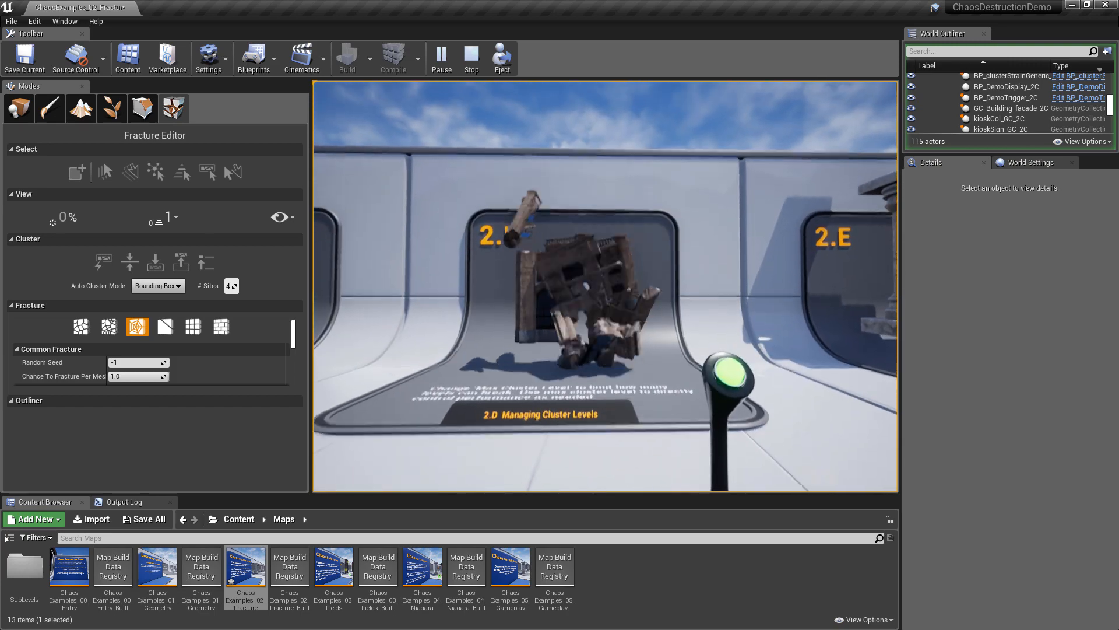
pyautogui.press('w')
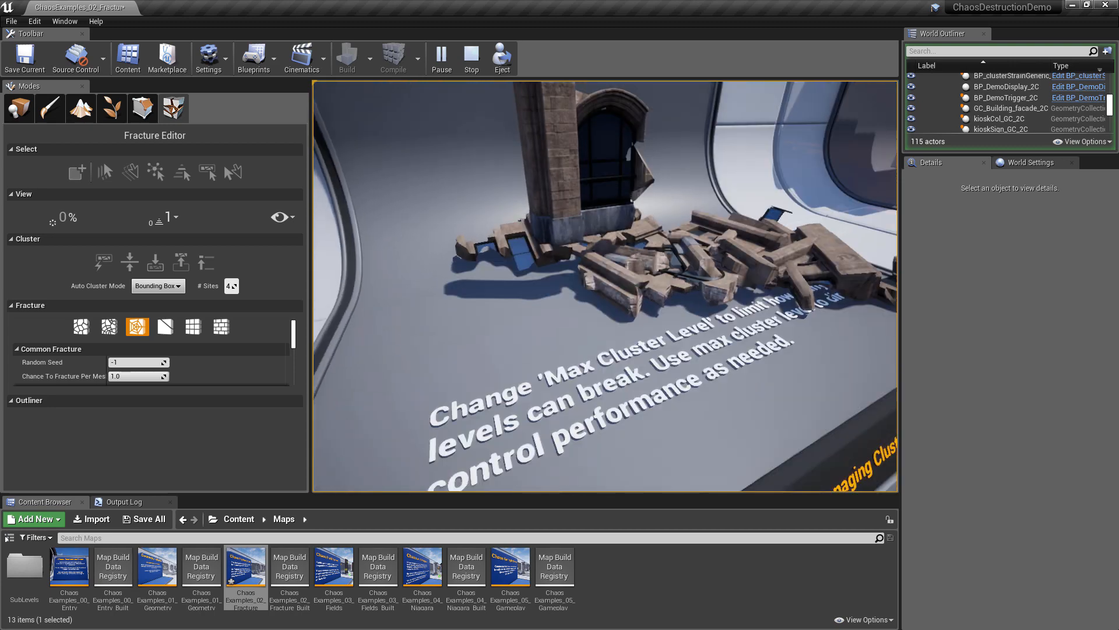
pyautogui.press('s')
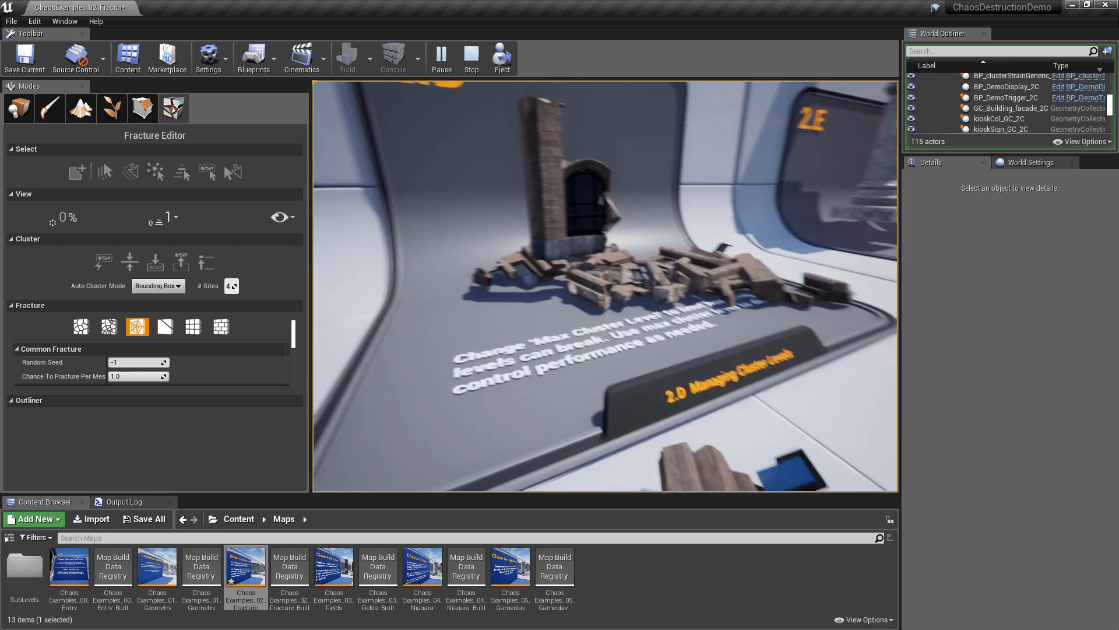
pyautogui.press('Escape')
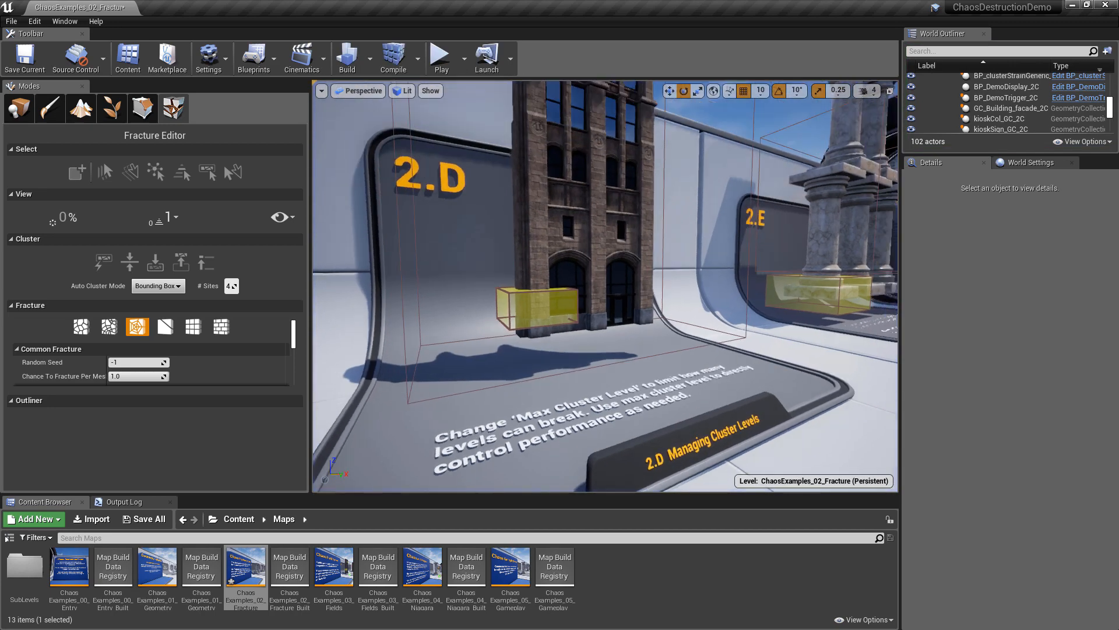
# Select the 2.D building facade and set its Max Cluster Level to 1
pyautogui.press('w')
pyautogui.moveTo(562, 318); pyautogui.dragTo(552, 360, button='right')
pyautogui.click(639, 266)
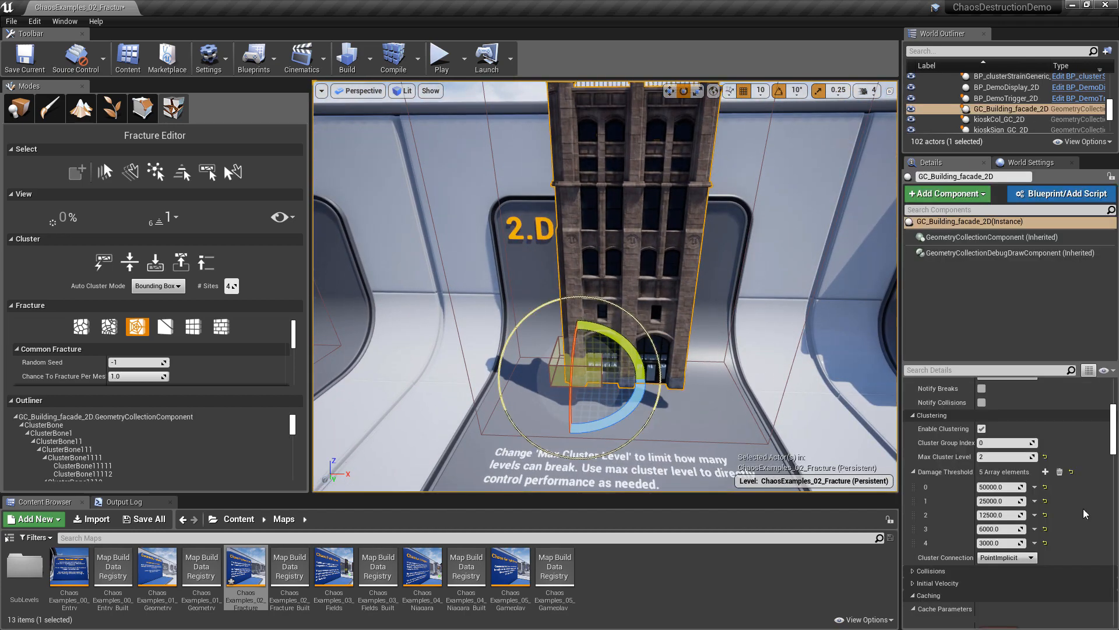
pyautogui.rightClick(1030, 507)
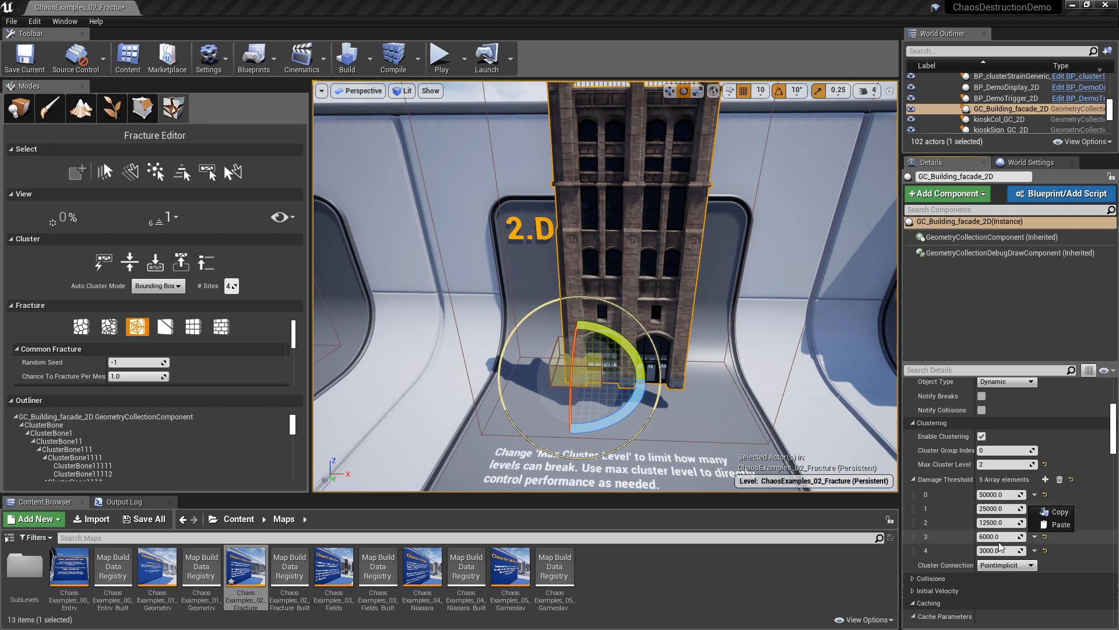
pyautogui.click(914, 480)
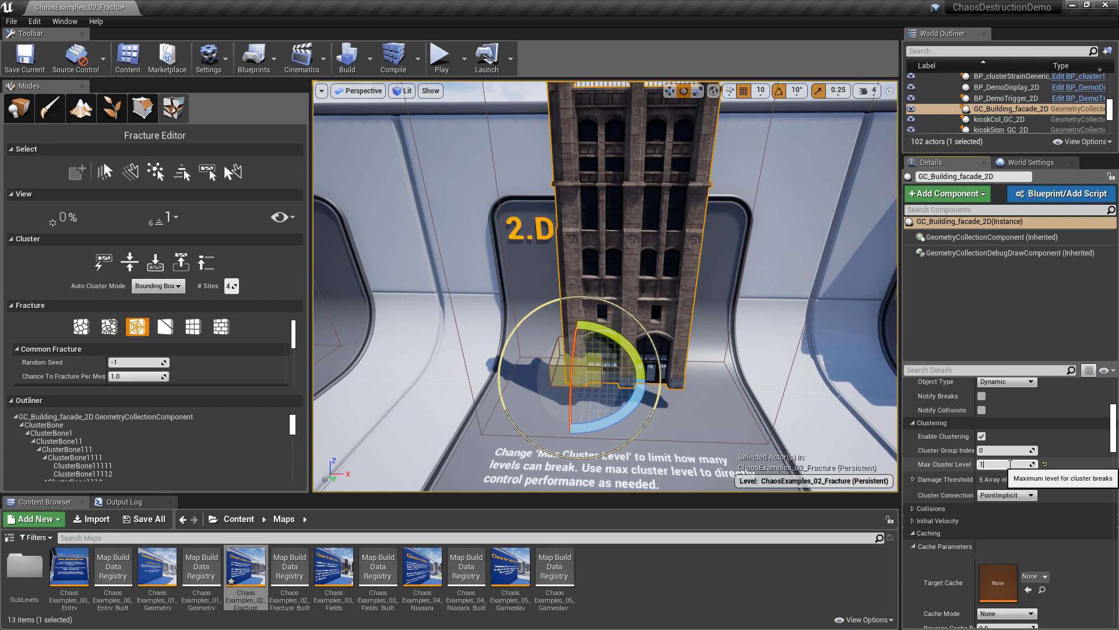
pyautogui.press('Return')
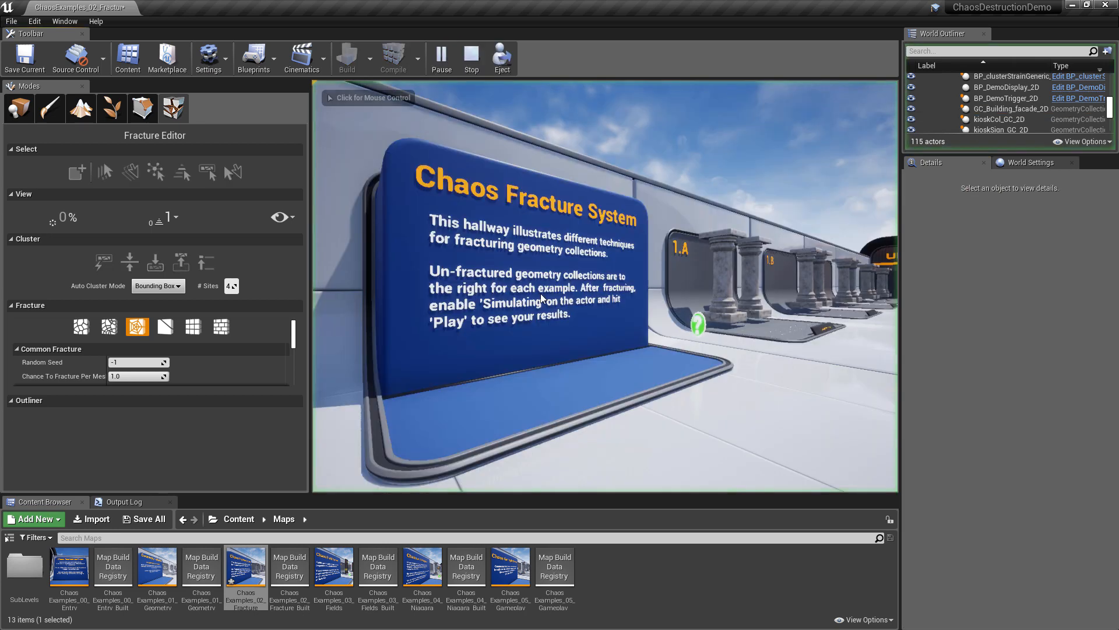
# Play-test the level through to the 2.D display, triggering its facade's collapse and inspecting the debris before stopping
pyautogui.click(541, 292)
pyautogui.press('w')
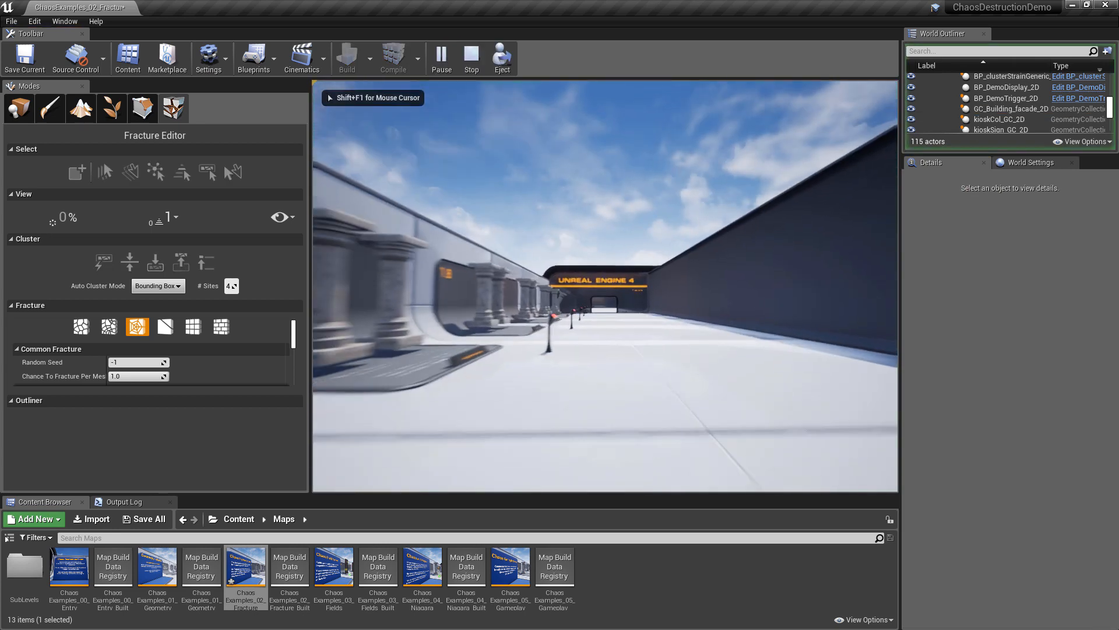
pyautogui.press('w')
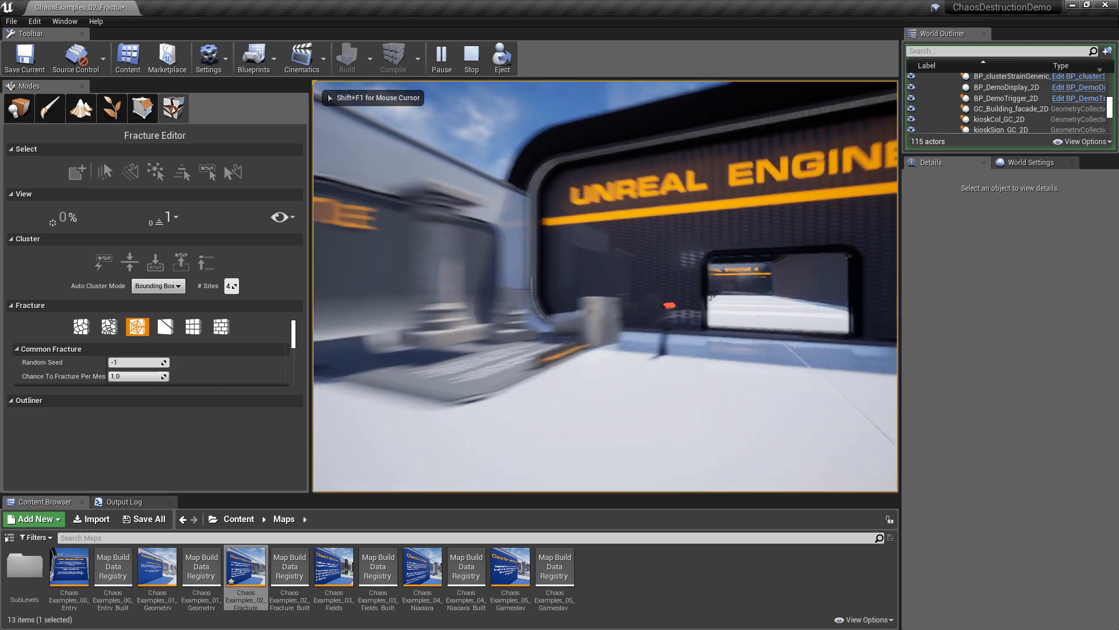
pyautogui.press('w')
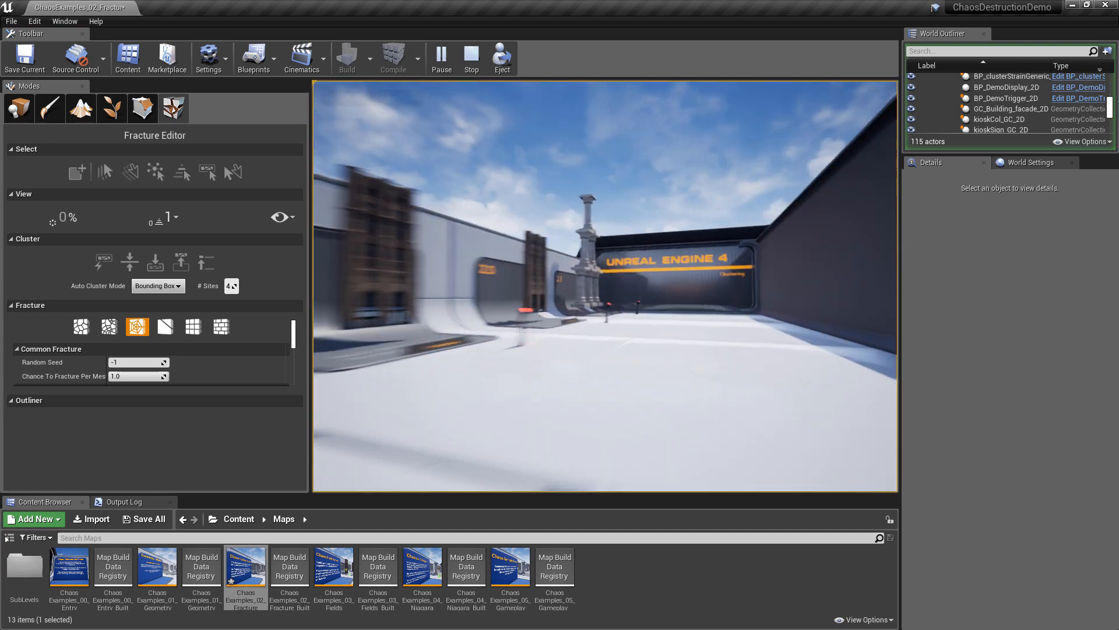
pyautogui.press('w')
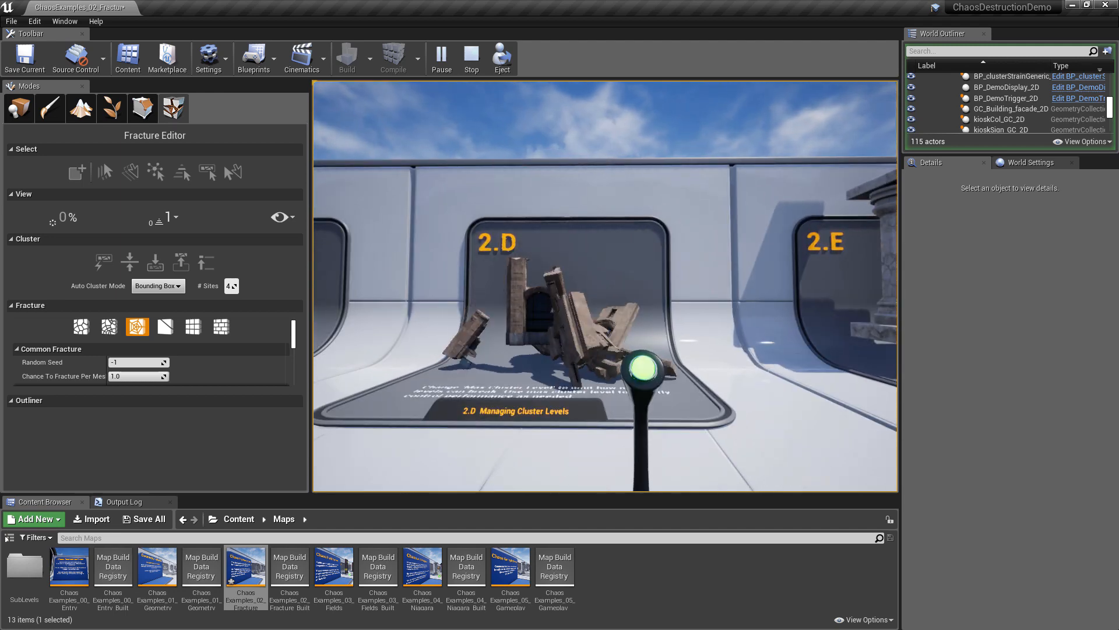
pyautogui.press('s')
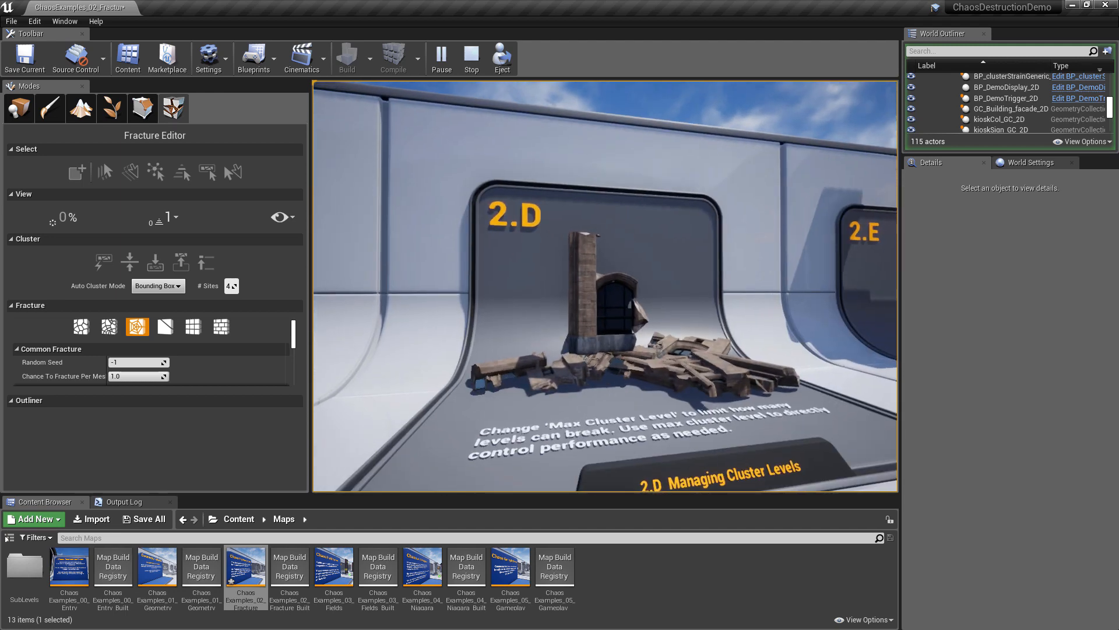
pyautogui.press('Escape')
# Change the 2.D facade's Max Cluster Level again and play-test its collapse before stopping the session
pyautogui.click(649, 290)
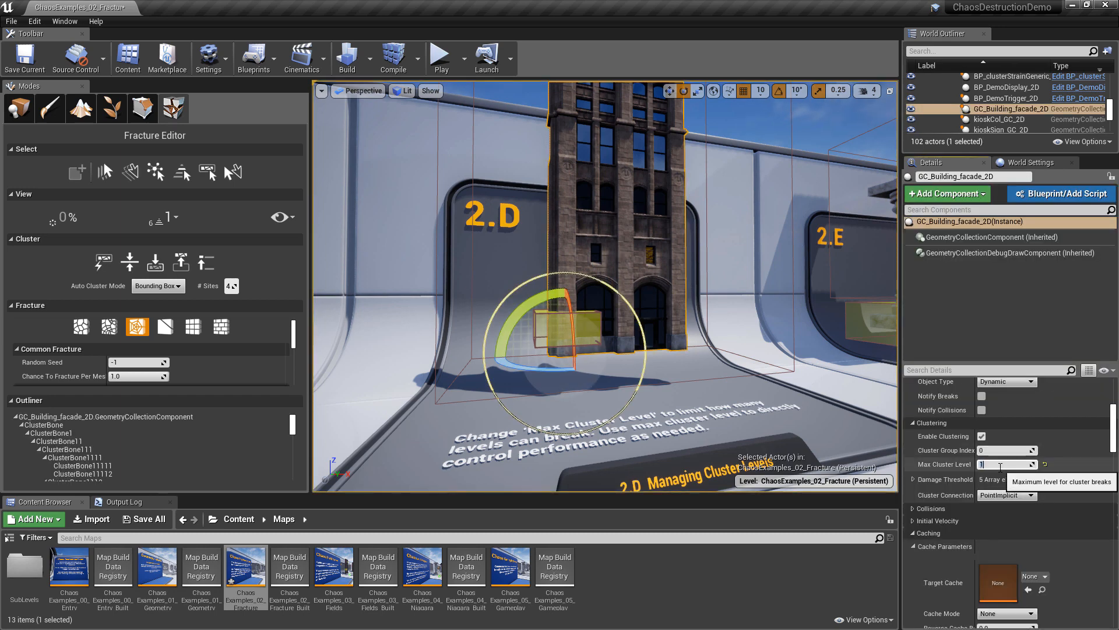
pyautogui.click(436, 52)
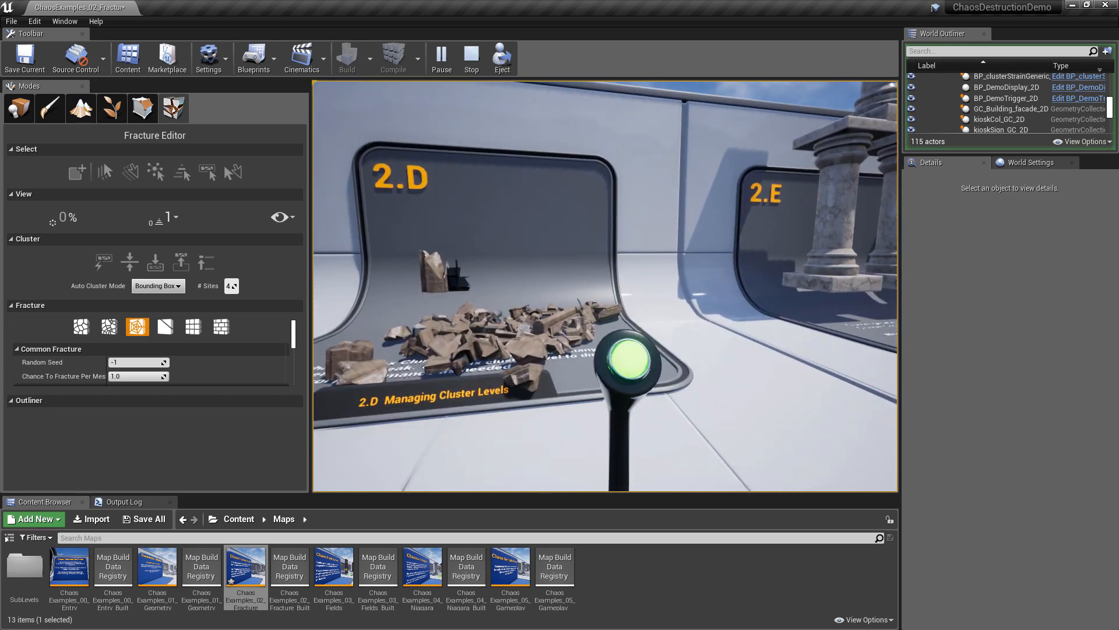
pyautogui.hotkey('shift', 'F1')
pyautogui.press('Escape')
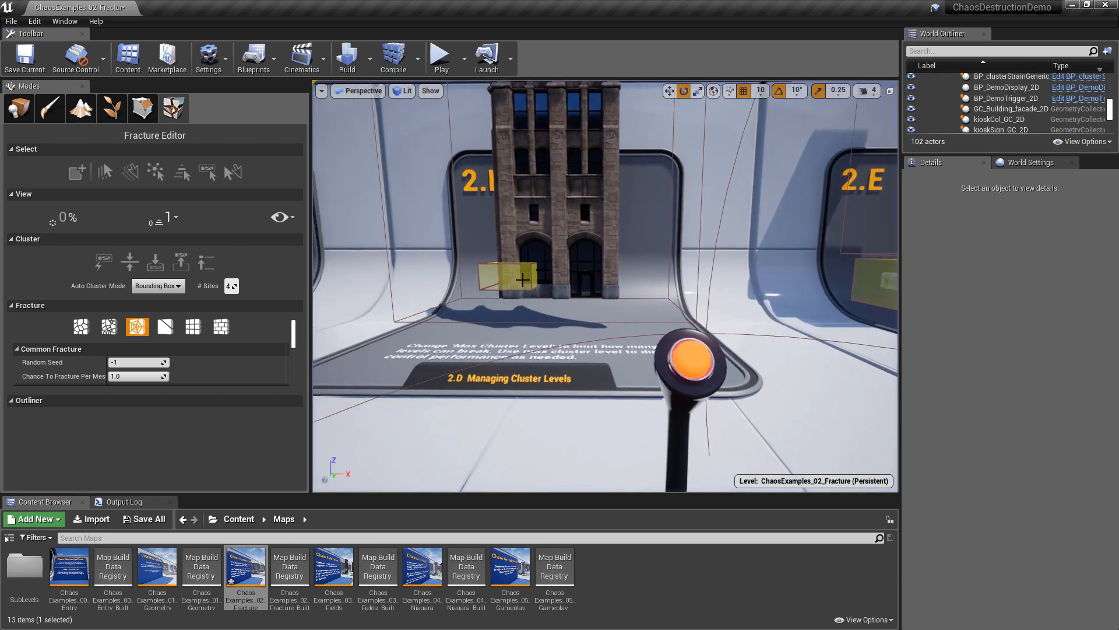
# Select the anchor field box at the 2.D facade's base and widen the World Outliner to read its blueprint type
pyautogui.click(523, 280)
pyautogui.press('f')
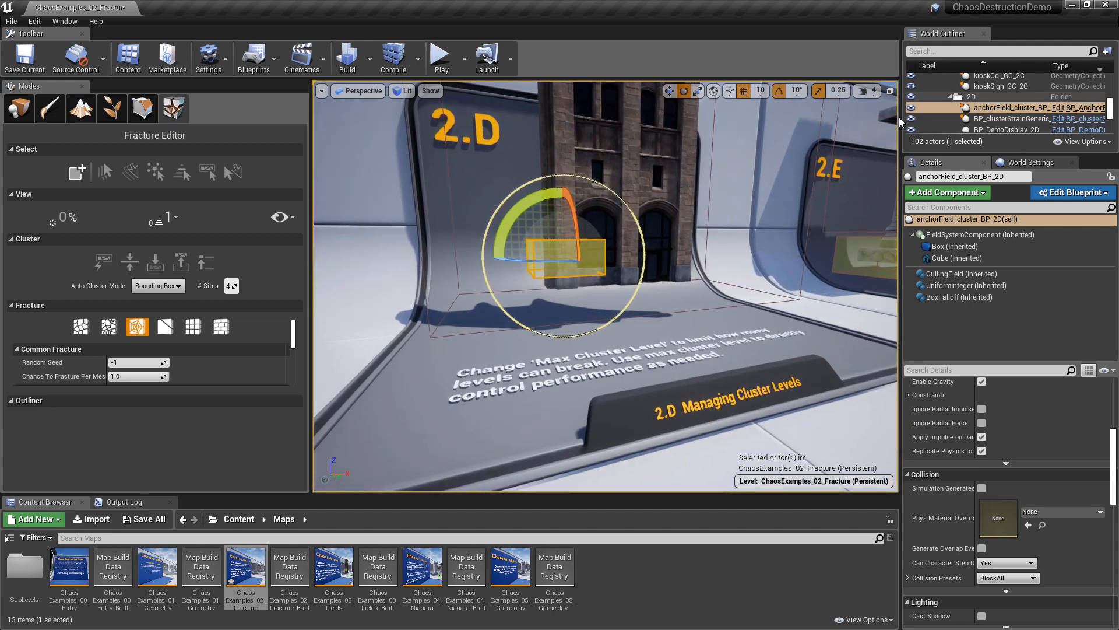
pyautogui.moveTo(898, 117); pyautogui.dragTo(786, 118)
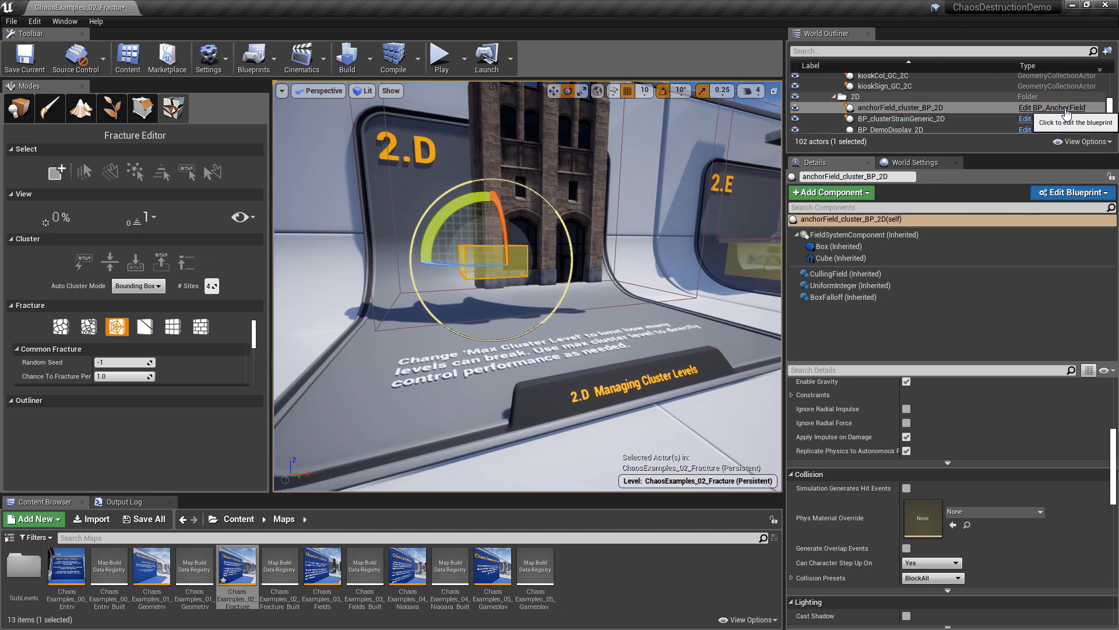
# Go to the 2.E Cluster Group Index display and read its description beneath the pillars
pyautogui.moveTo(499, 250); pyautogui.dragTo(575, 306, button='right')
pyautogui.moveTo(548, 236)
pyautogui.mouseDown(button='right')
pyautogui.moveTo(632, 236)
pyautogui.moveTo(638, 283)
pyautogui.moveTo(553, 239)
pyautogui.mouseUp(button='right')
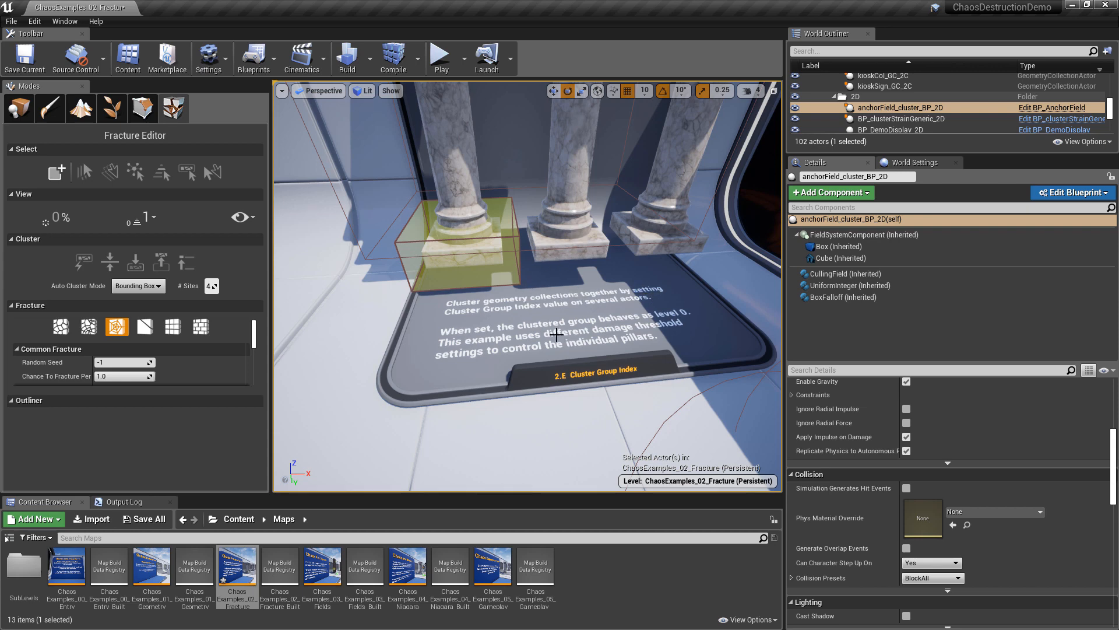
pyautogui.moveTo(628, 306); pyautogui.dragTo(627, 293, button='right')
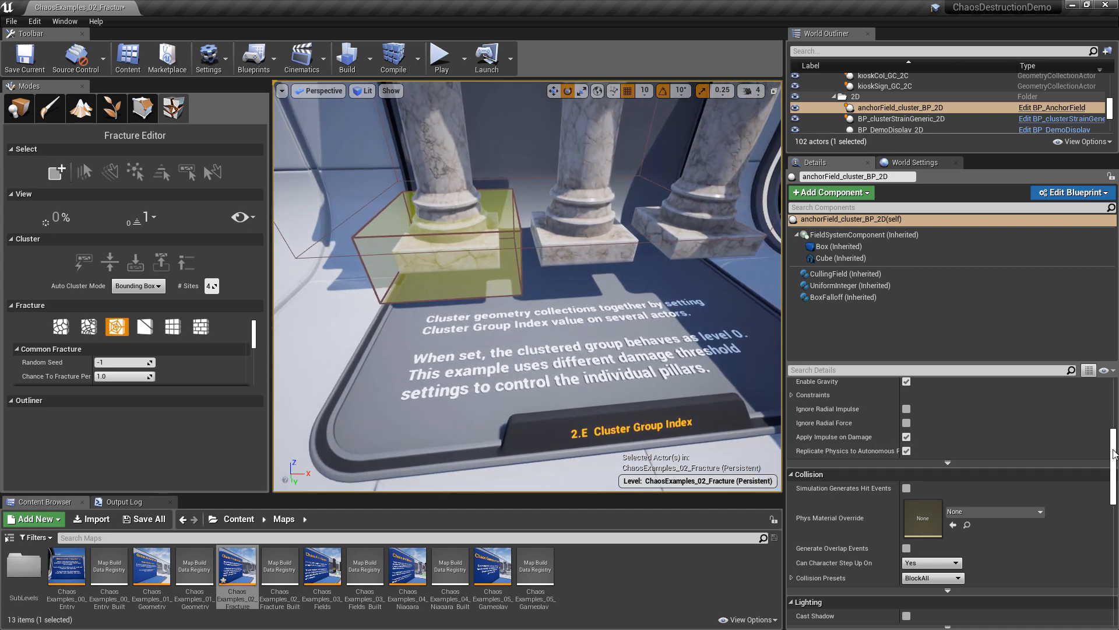
# Select the middle front pillar of the 2.E display and review its clustering settings, including Cluster Group Index and Max Cluster Level
pyautogui.moveTo(1114, 454); pyautogui.dragTo(1114, 396)
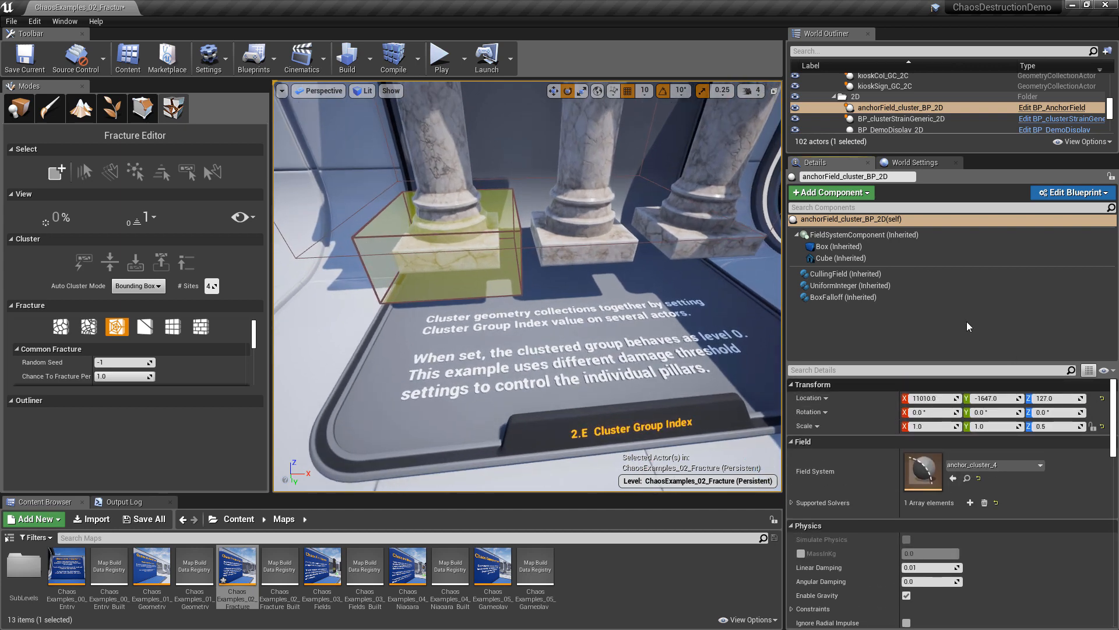
pyautogui.click(625, 247)
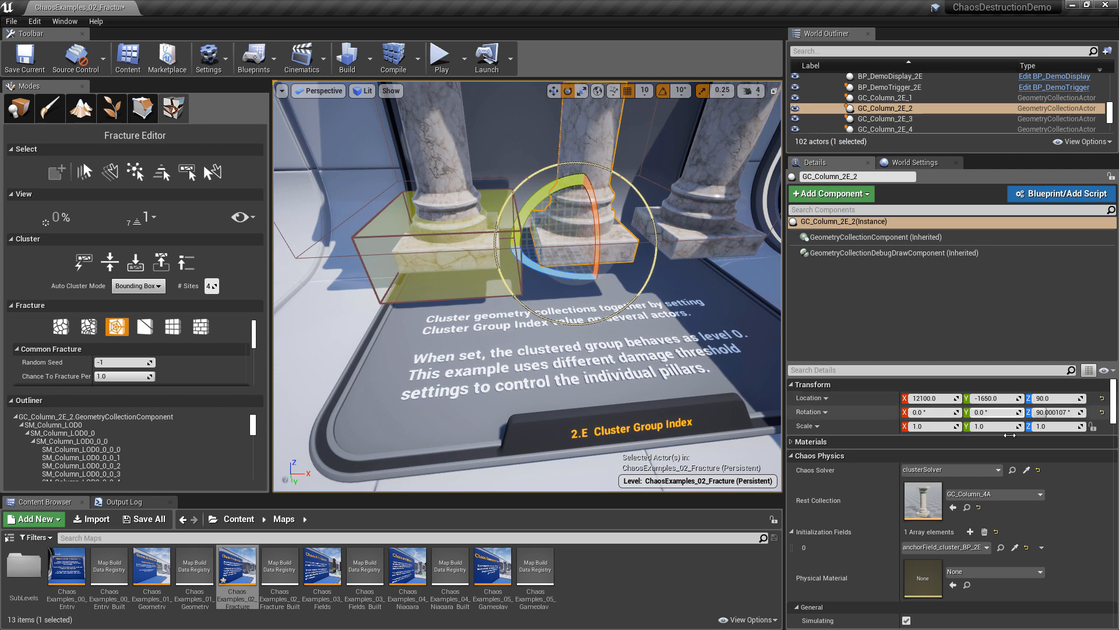
pyautogui.scroll(-8, 896, 506)
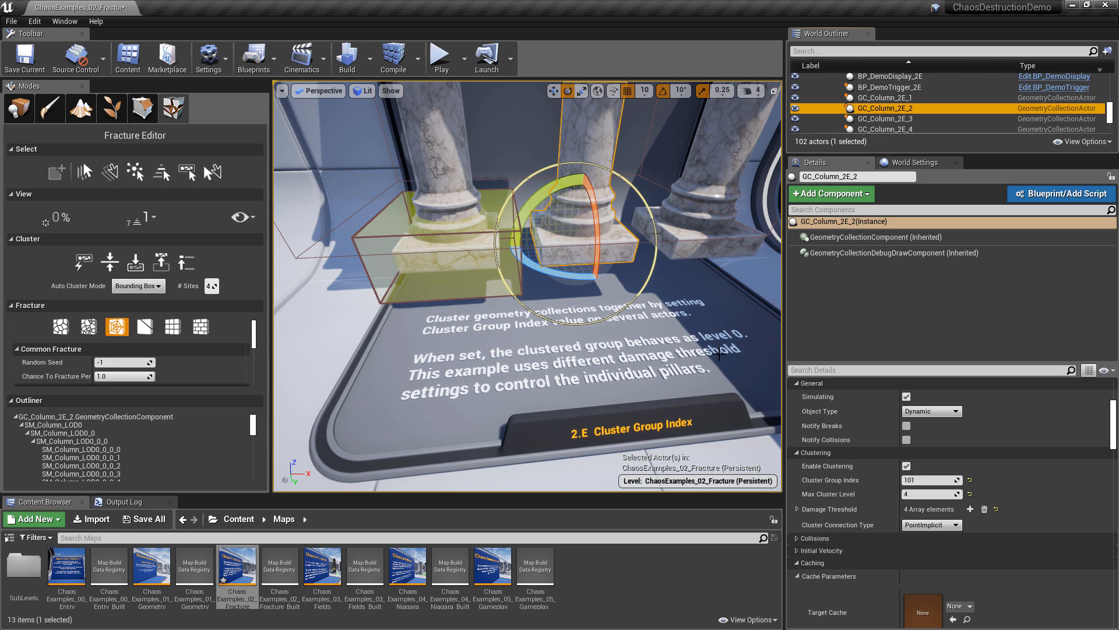
pyautogui.press('s')
pyautogui.moveTo(527, 286); pyautogui.dragTo(574, 93, button='right')
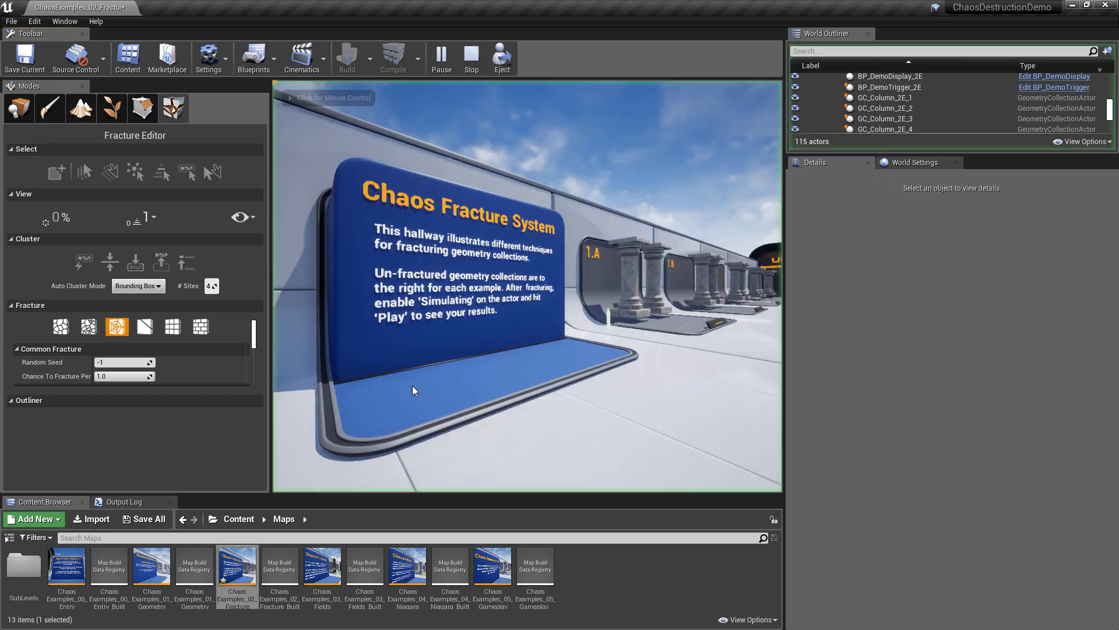
# Play-test the level through the fracture hallway to the 2.E display and trigger the stacked pillars' collapse
pyautogui.click(411, 386)
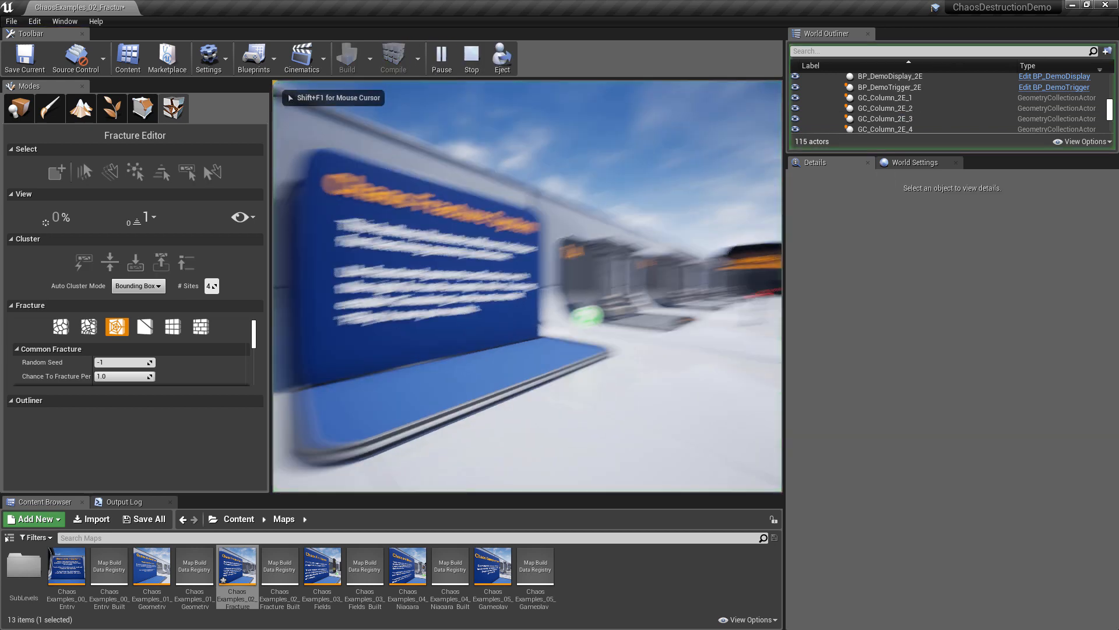
pyautogui.press('w')
pyautogui.press('w')
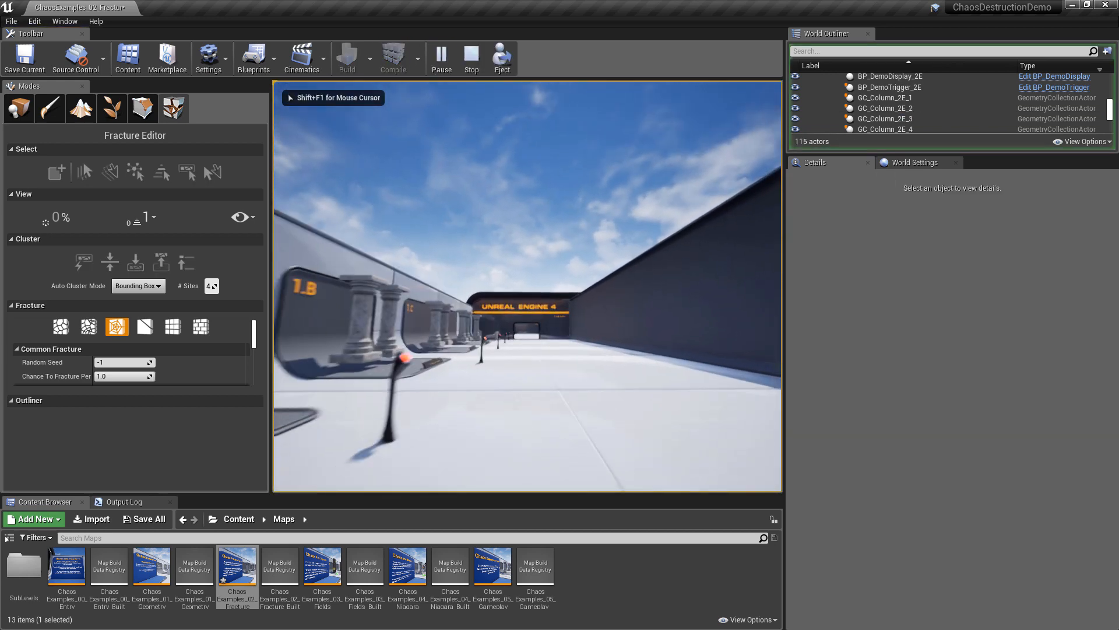
pyautogui.press('w')
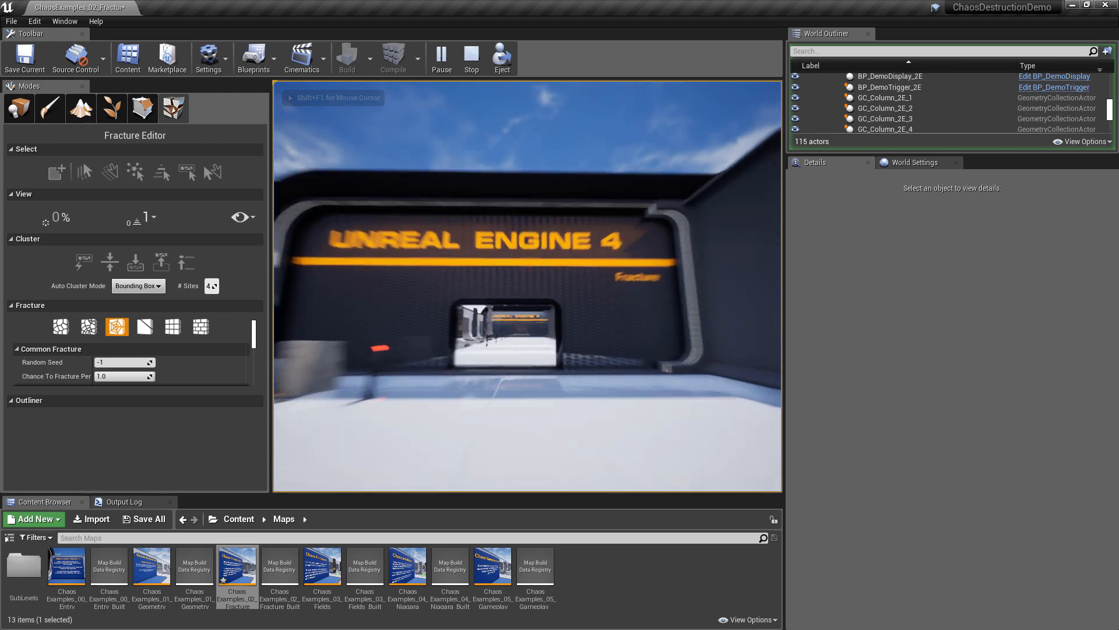
pyautogui.press('w')
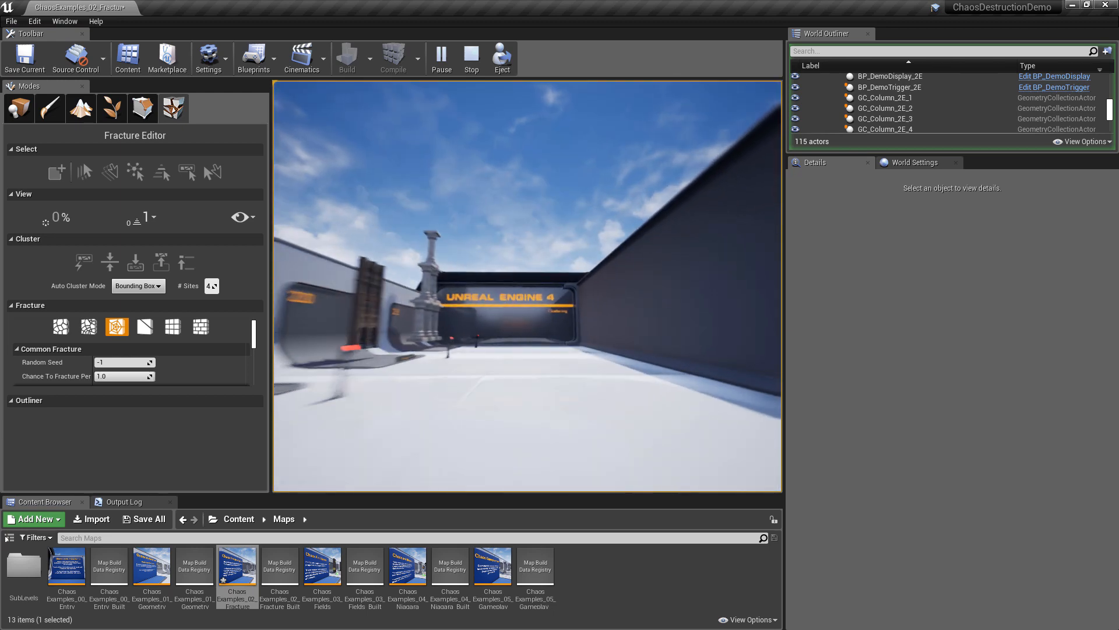
pyautogui.press('w')
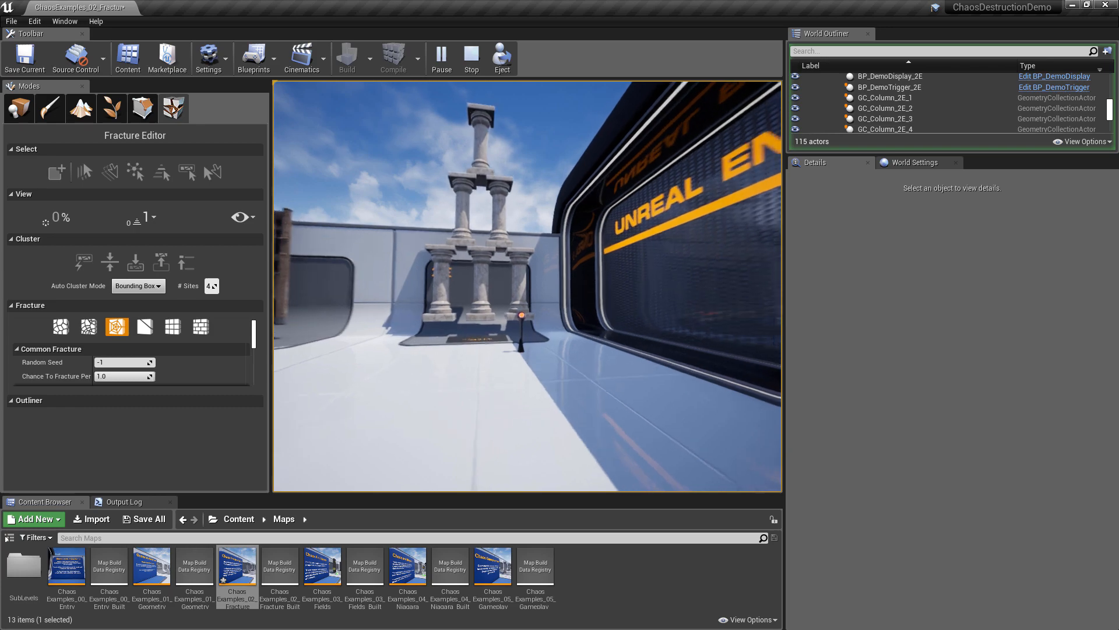
pyautogui.press('w')
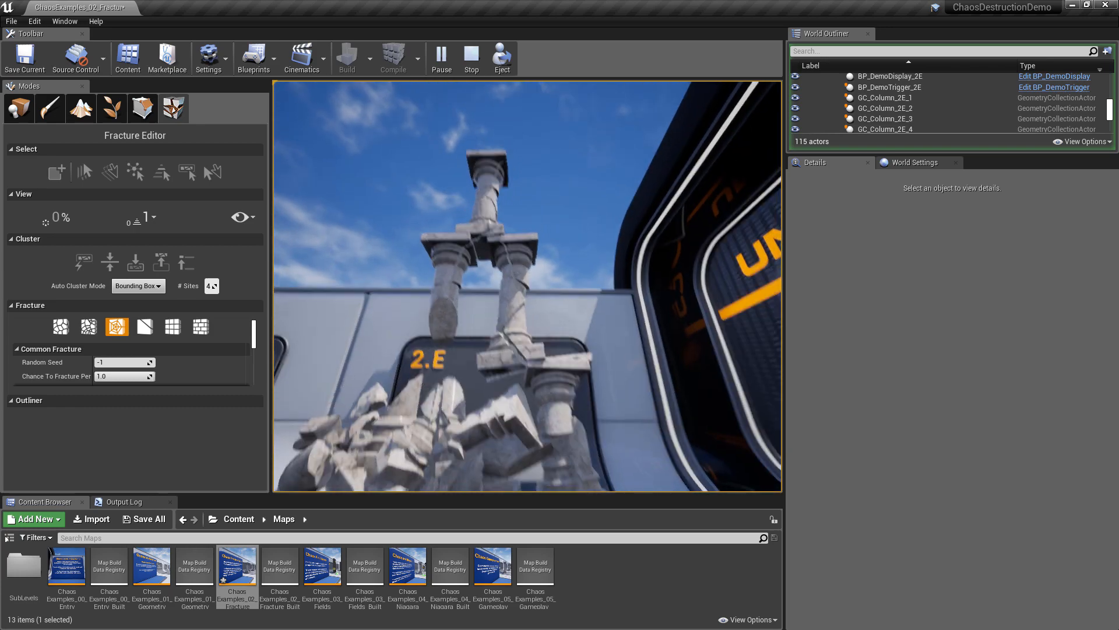
# Inspect the collapsed pillars' debris at 2.E from several positions and look back at the neighbouring 2.D display
pyautogui.press('s')
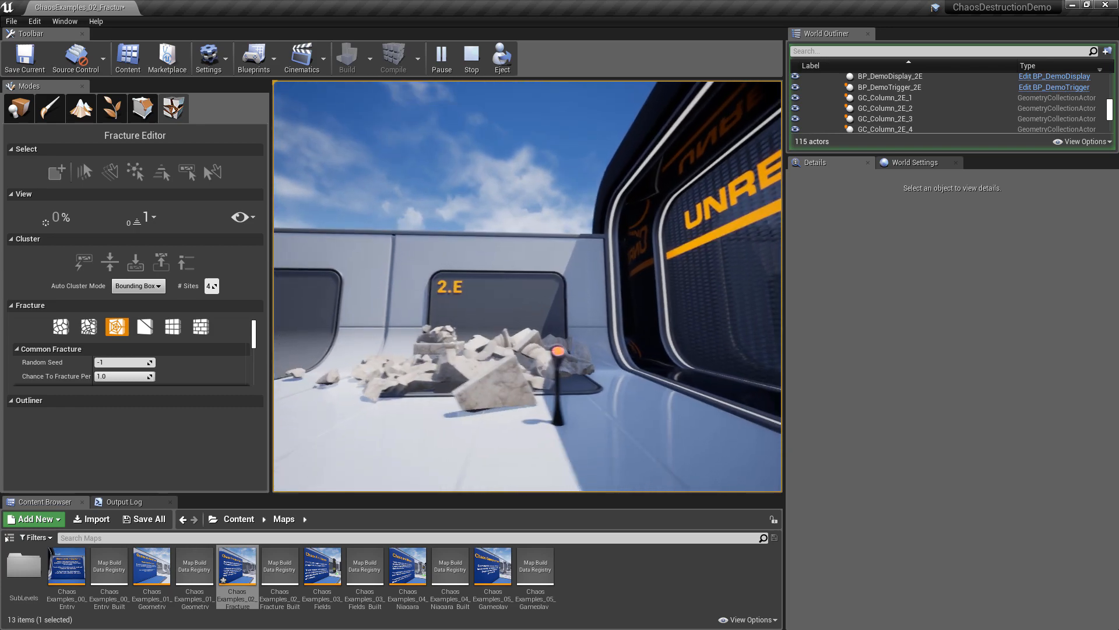
pyautogui.press('a')
pyautogui.press('w')
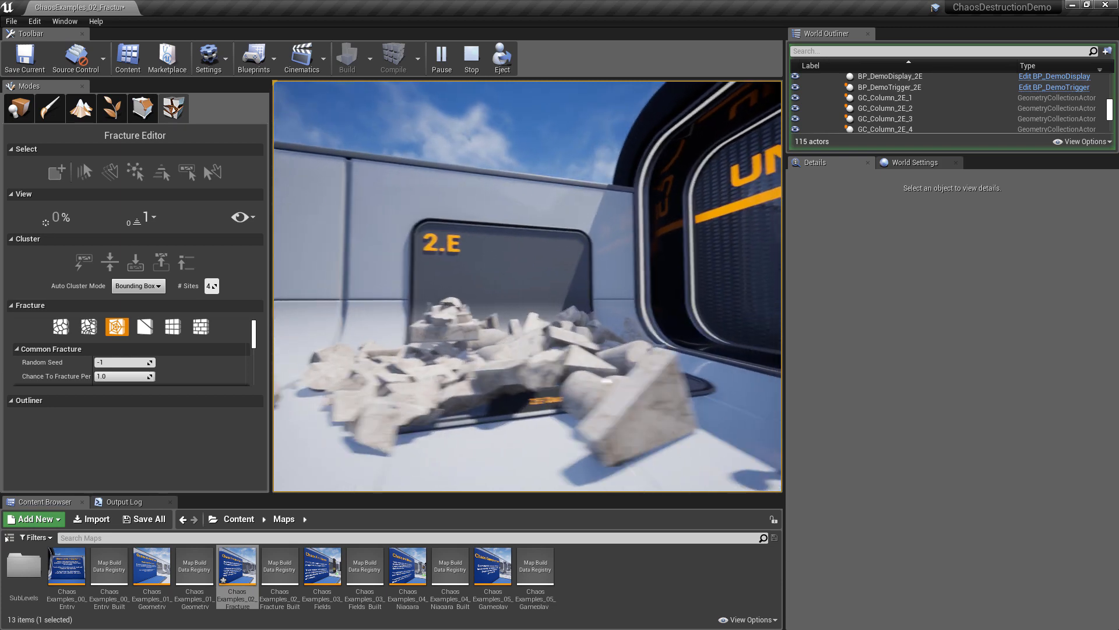
pyautogui.press('a')
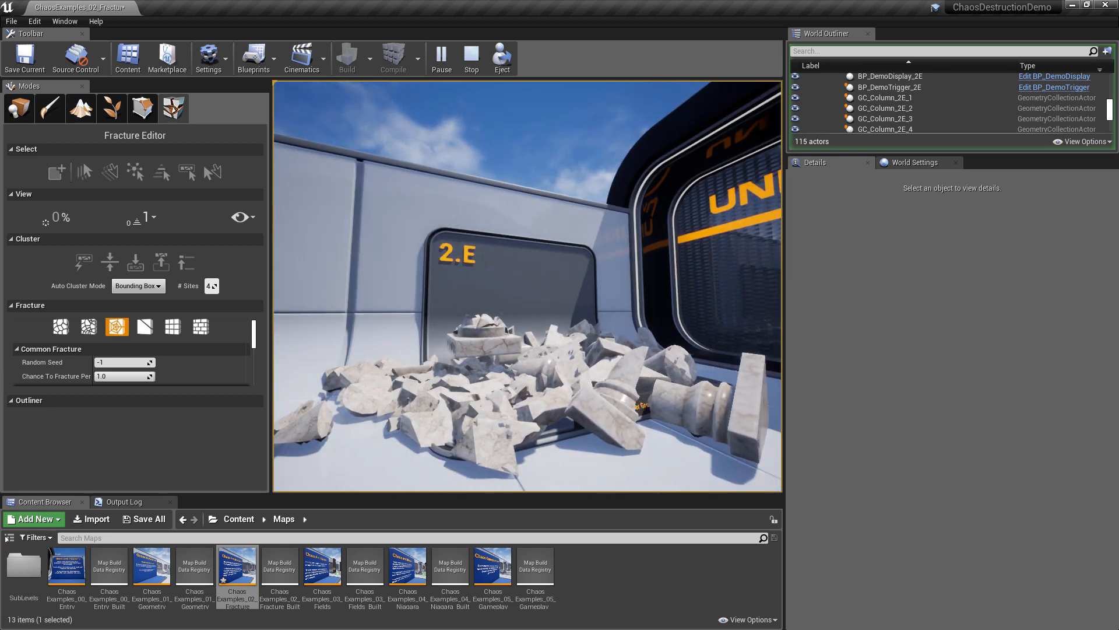
pyautogui.press('s')
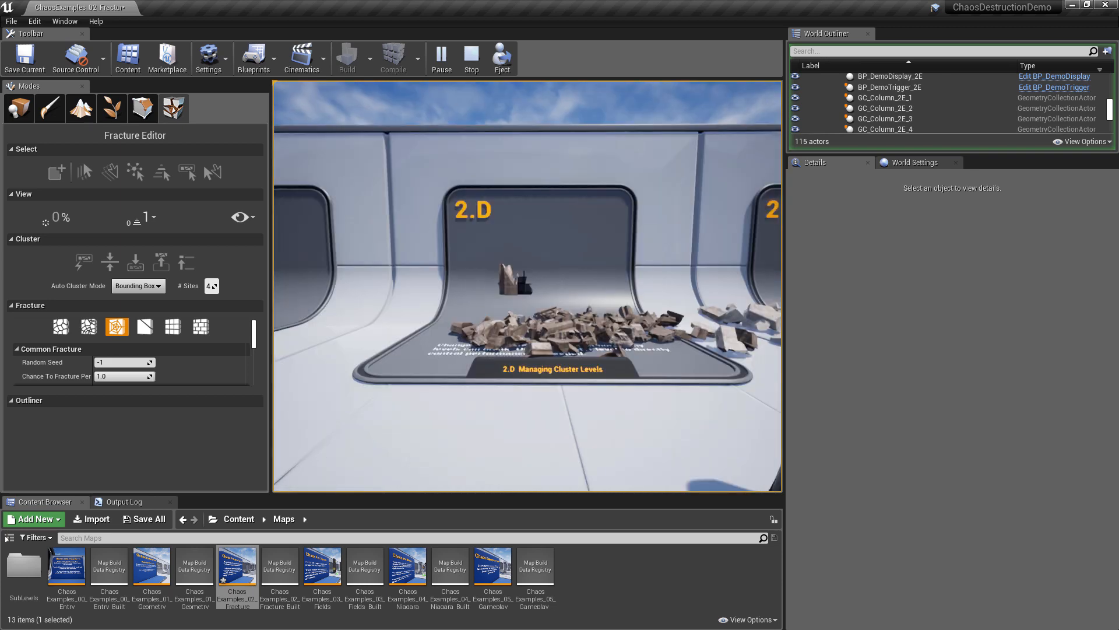
pyautogui.press('d')
pyautogui.press('w')
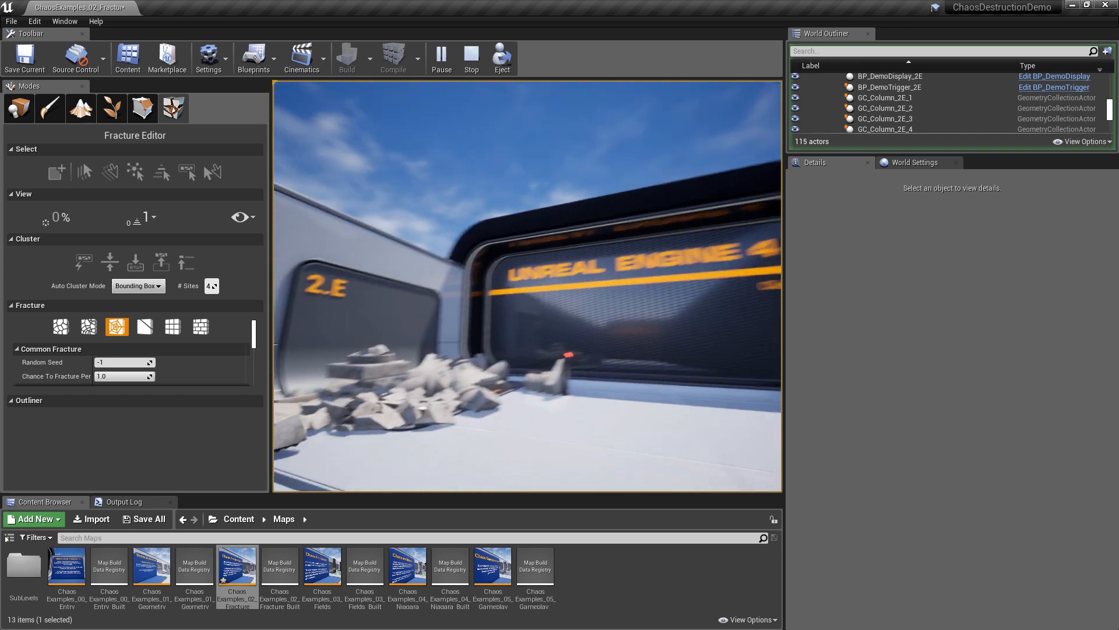